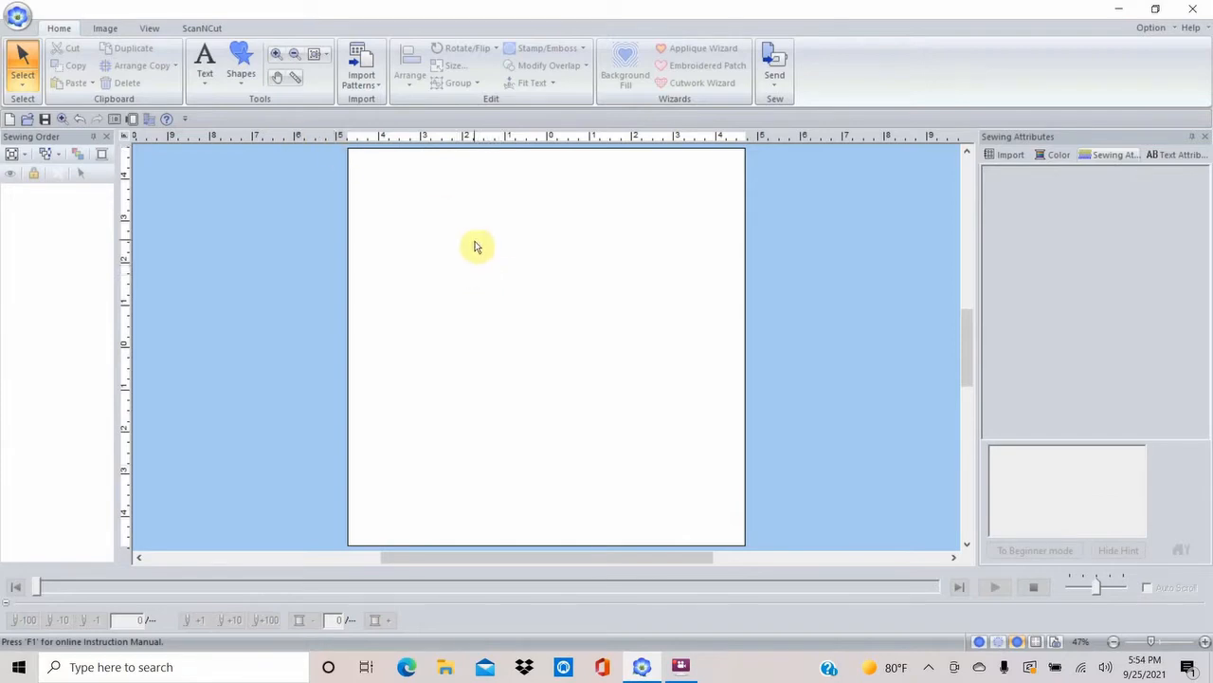
Draw a square about 4.16 inches wide and high in the lower middle of the design page
{"action": "left_click", "coordinate": [244, 64]}
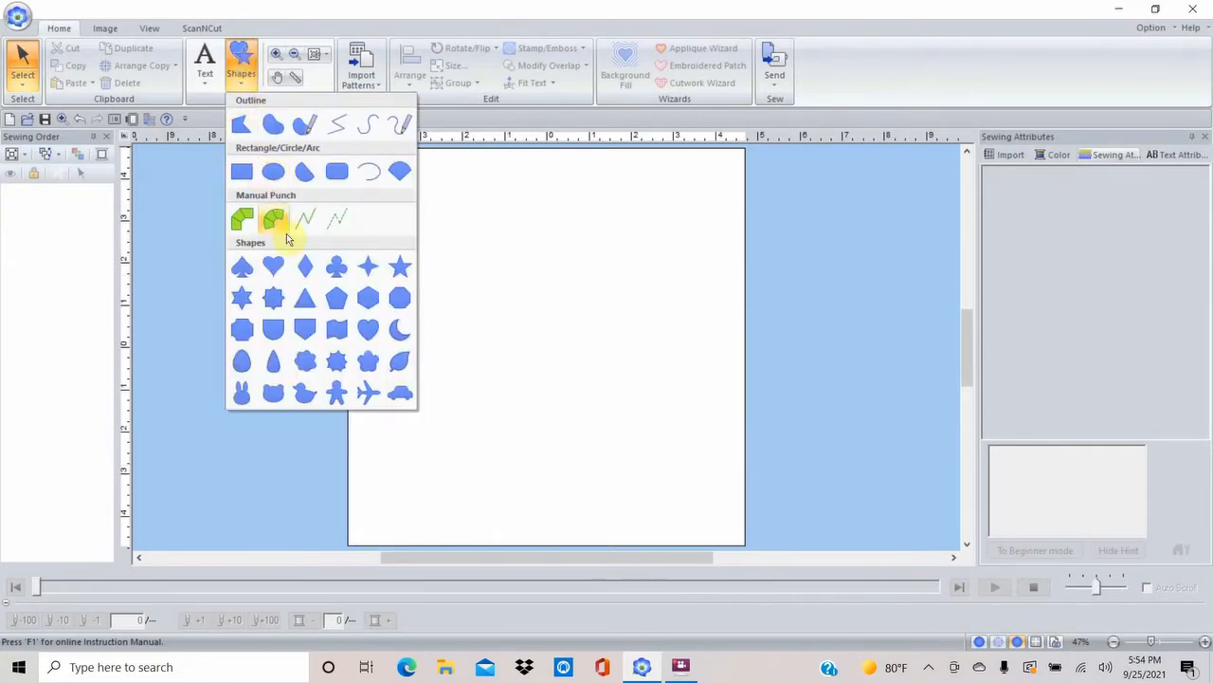
{"action": "left_click", "coordinate": [242, 173]}
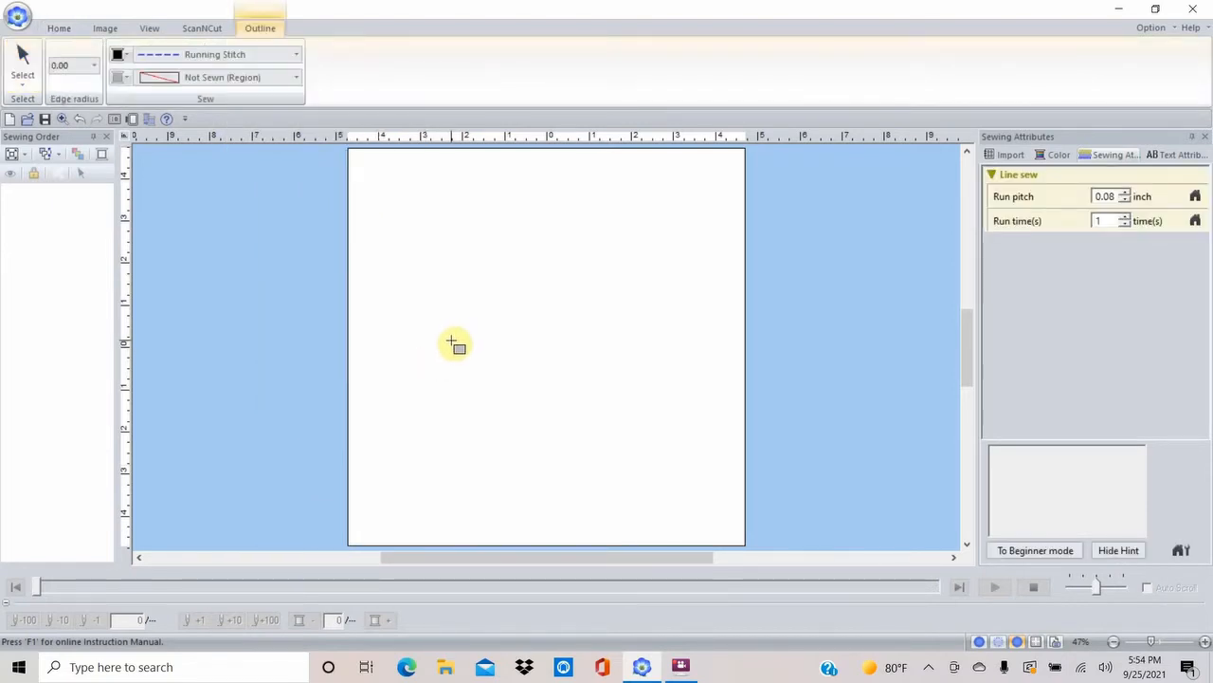
{"action": "left_click_drag", "start_coordinate": [452, 342], "coordinate": [627, 514]}
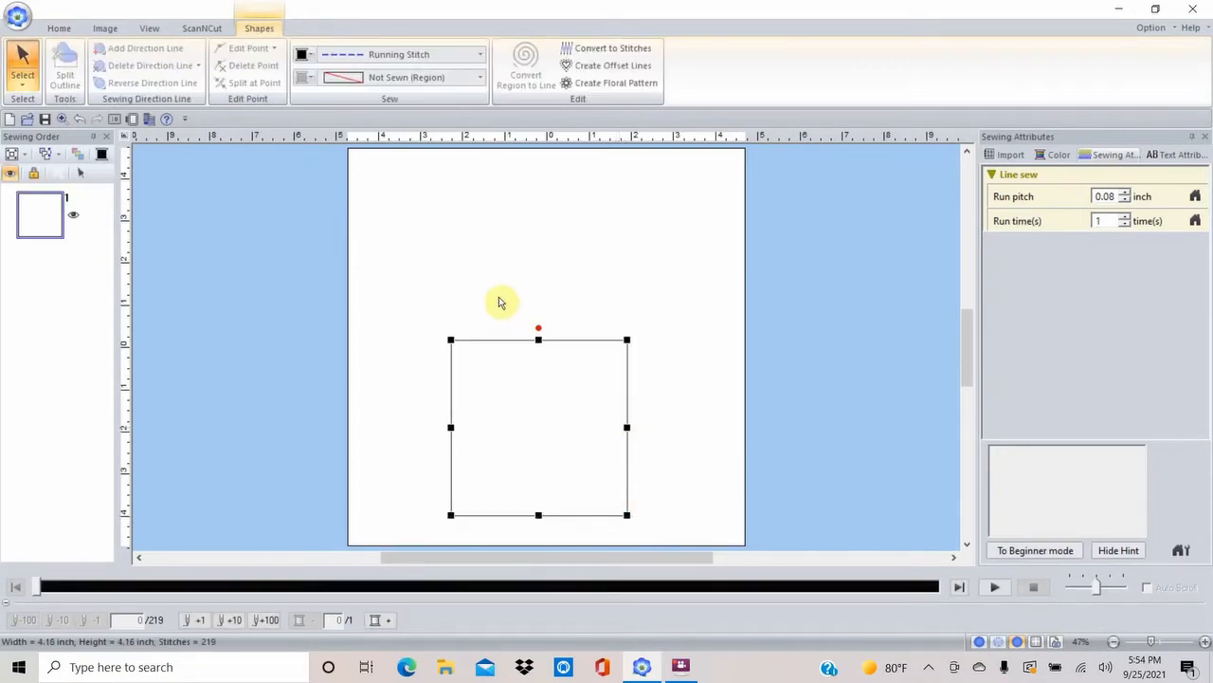
Try a Zigzag Stitch outline with a Fill Stitch region on the square
{"action": "left_click", "coordinate": [481, 59]}
{"action": "left_click", "coordinate": [426, 92]}
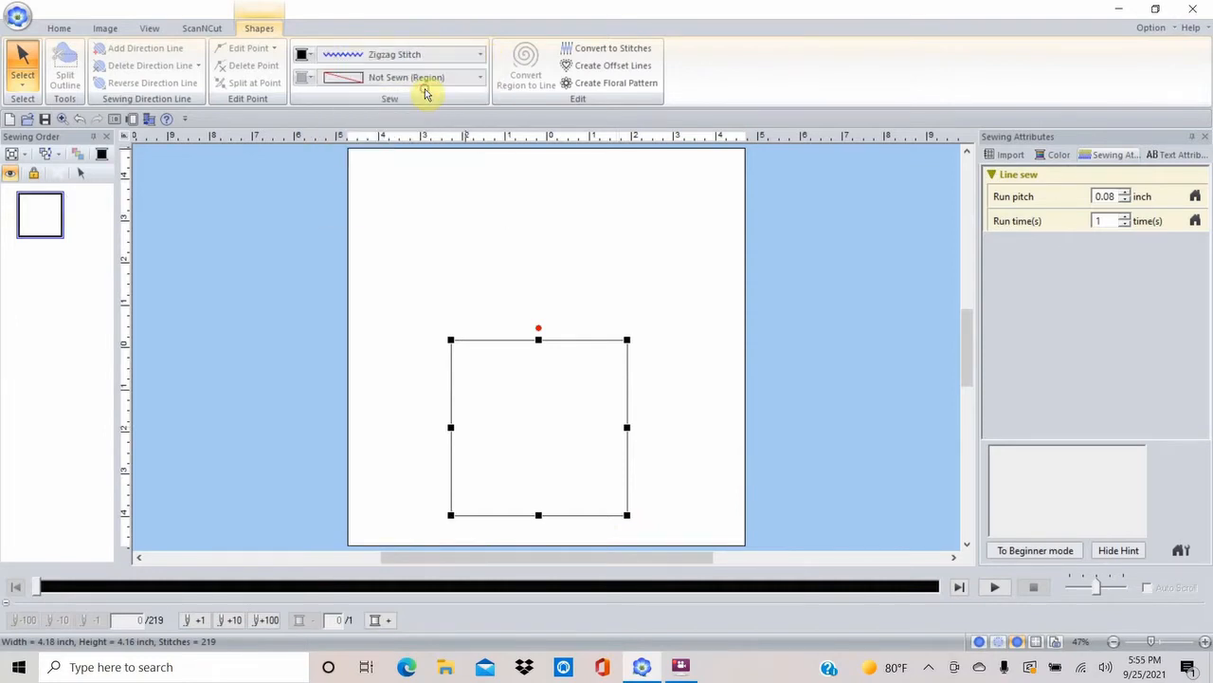
{"action": "left_click", "coordinate": [481, 77]}
{"action": "left_click", "coordinate": [389, 132]}
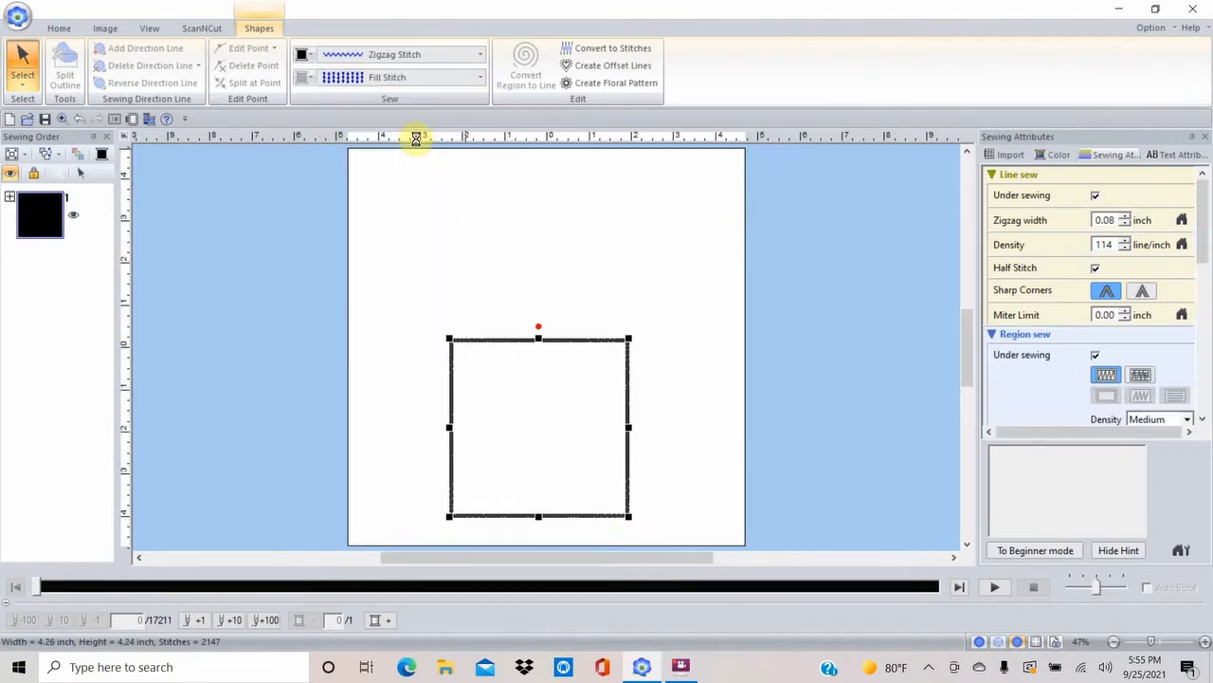
Set the square's region back to Not Sewn and its outline back to Running Stitch
{"action": "left_click", "coordinate": [481, 77]}
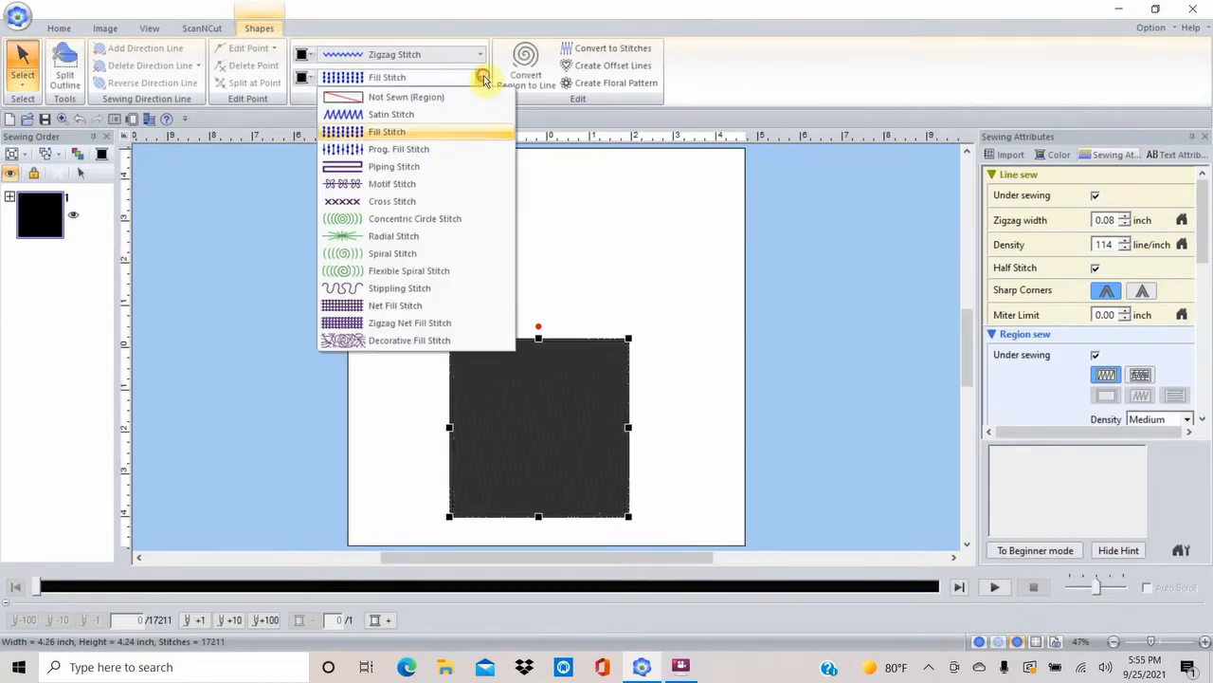
{"action": "left_click", "coordinate": [438, 98]}
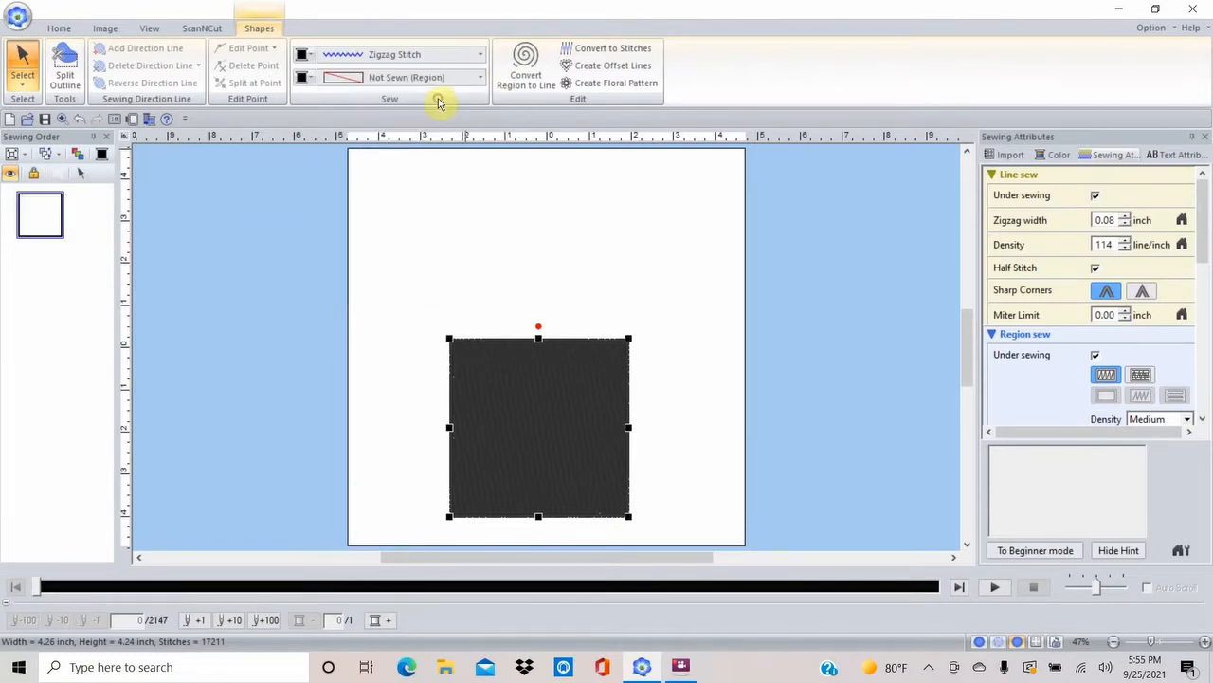
{"action": "left_click", "coordinate": [481, 55]}
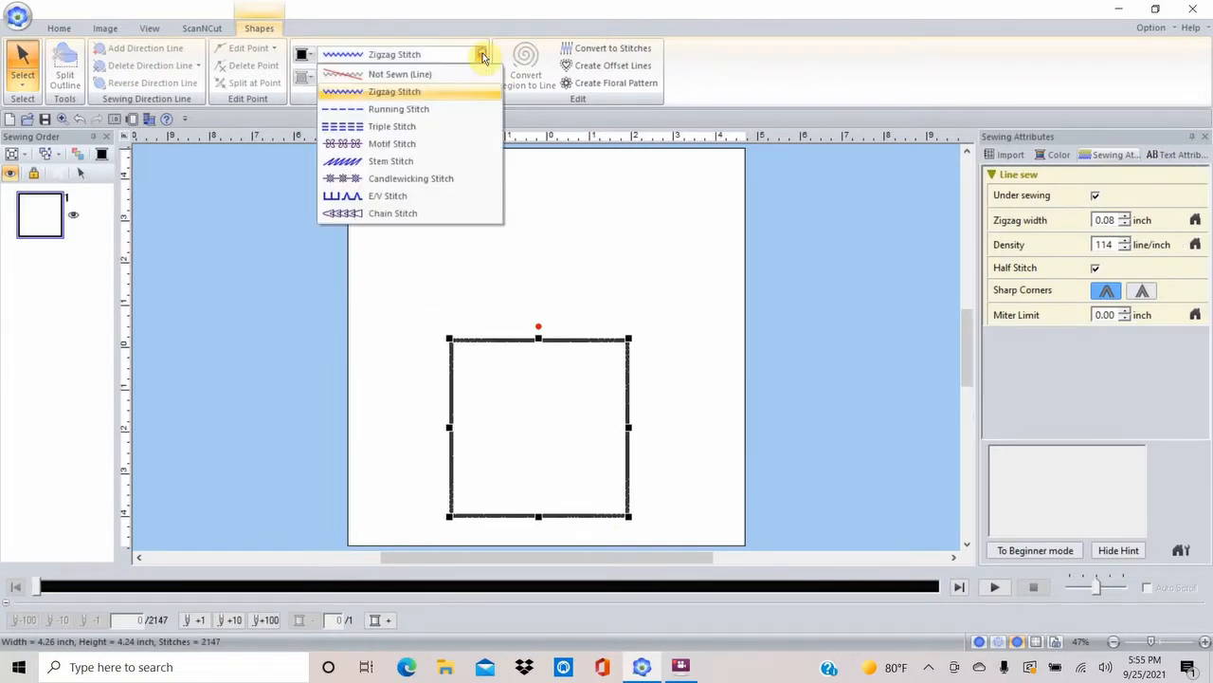
{"action": "left_click", "coordinate": [438, 110]}
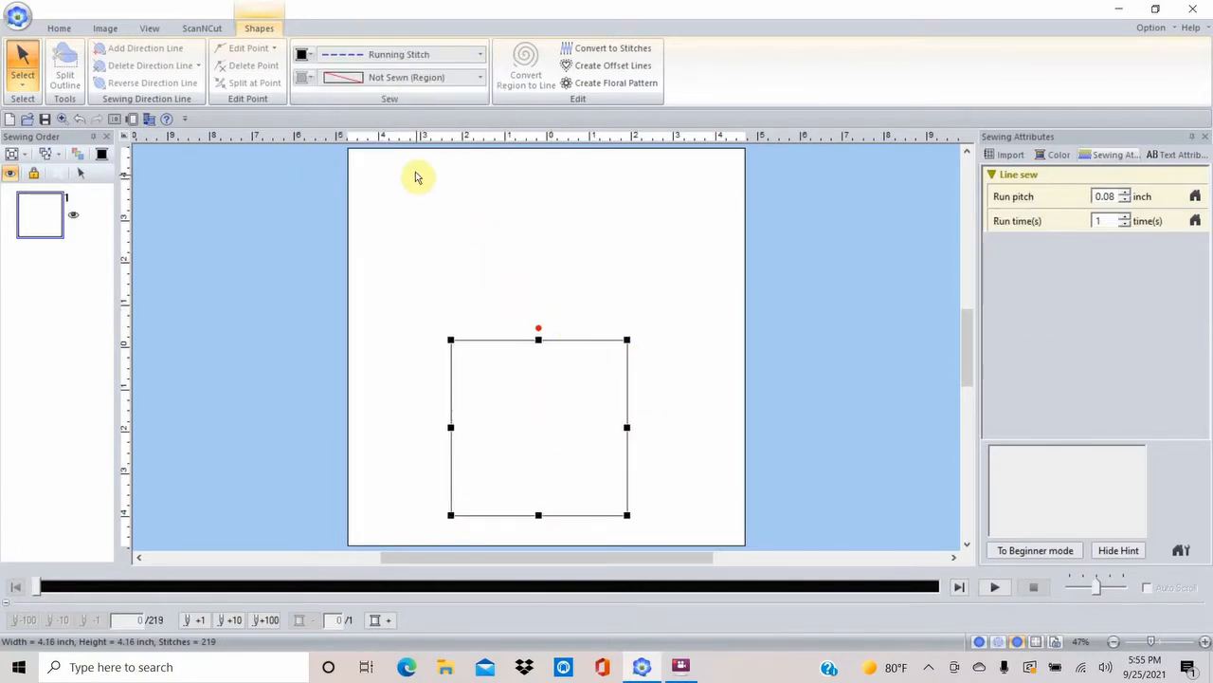
Apply the Applique Wizard to the square with no tack down, a 0.20 inch zigzag covering stitch, and the original pattern replaced
{"action": "left_click", "coordinate": [58, 29]}
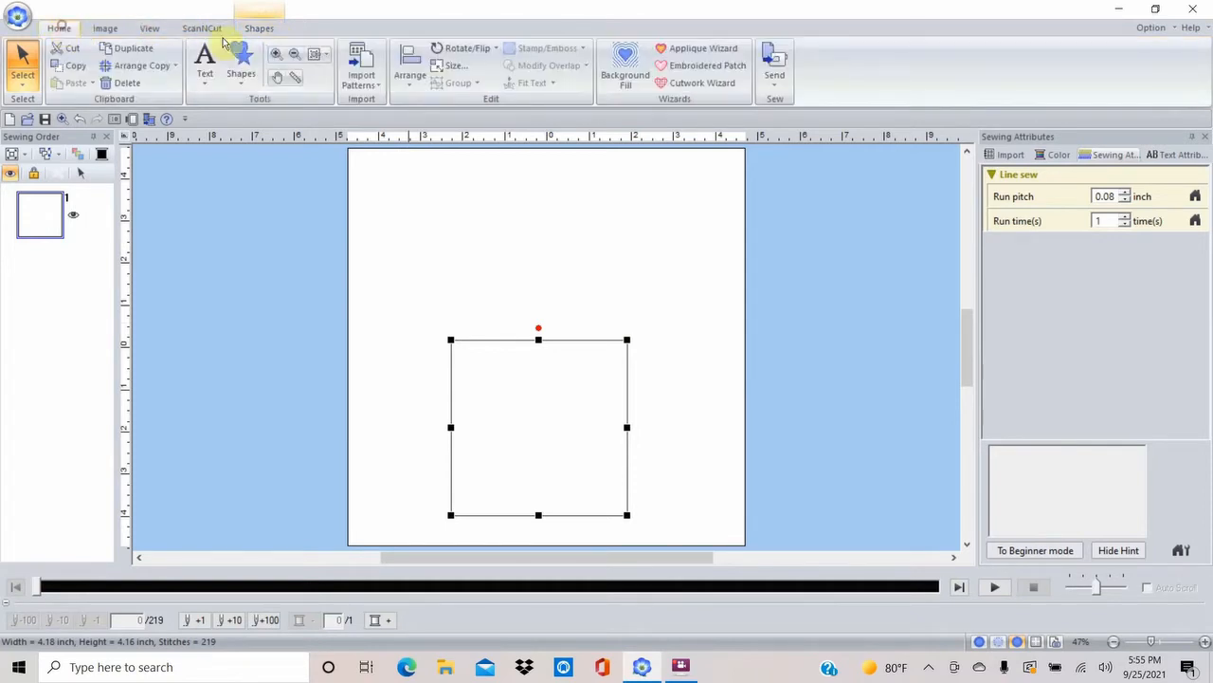
{"action": "left_click", "coordinate": [705, 50]}
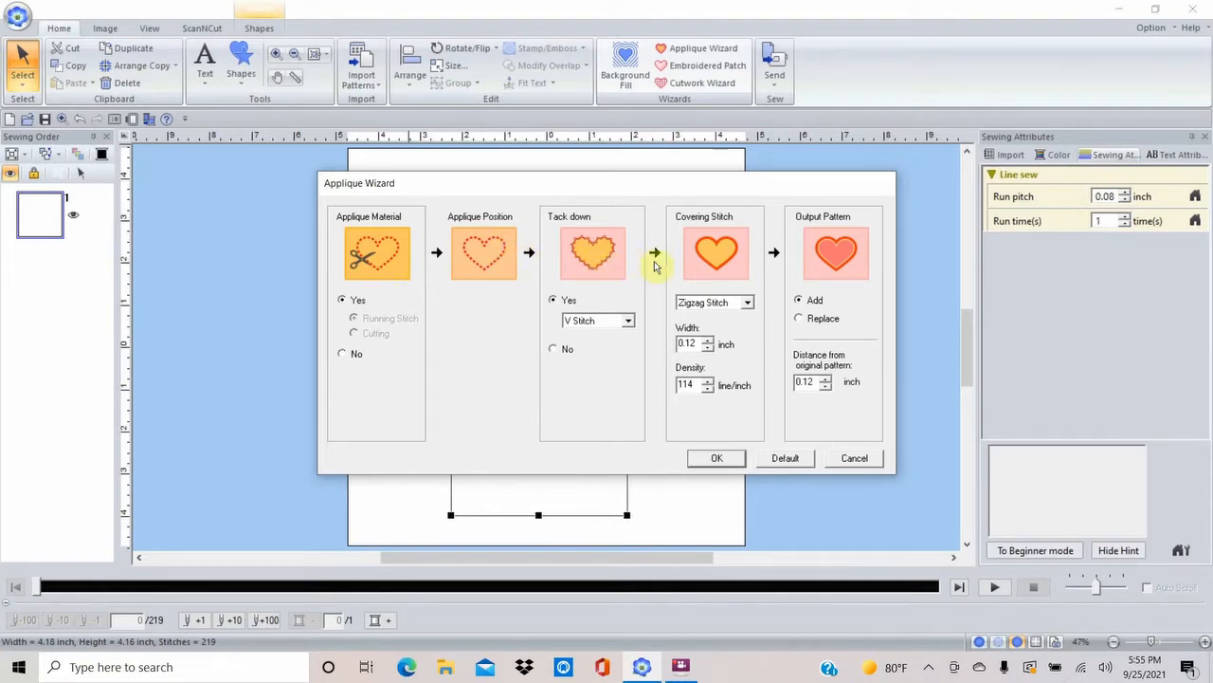
{"action": "left_click", "coordinate": [553, 351]}
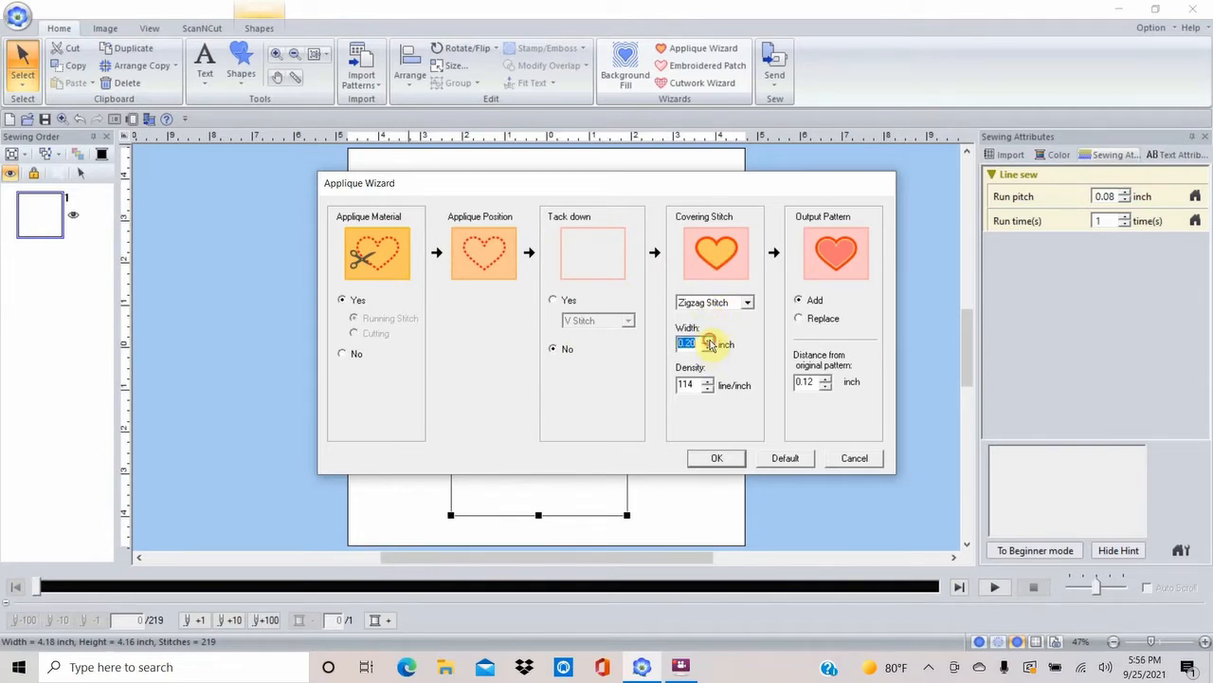
{"action": "left_click", "coordinate": [800, 320]}
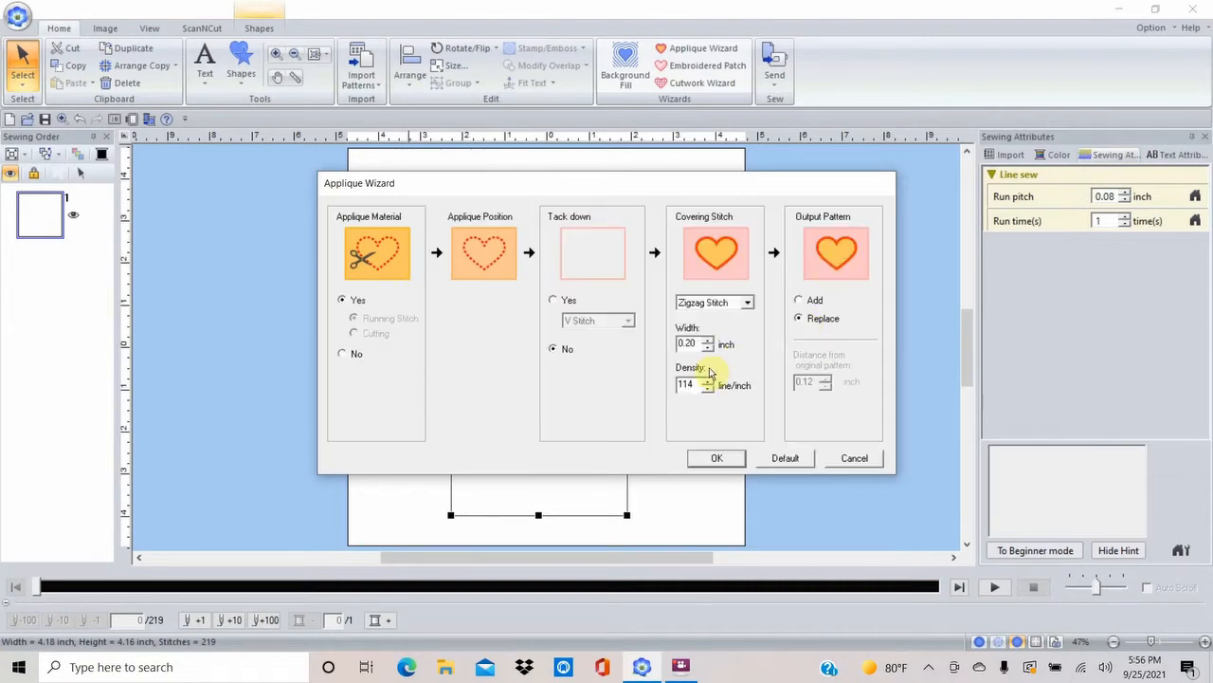
{"action": "left_click", "coordinate": [718, 458]}
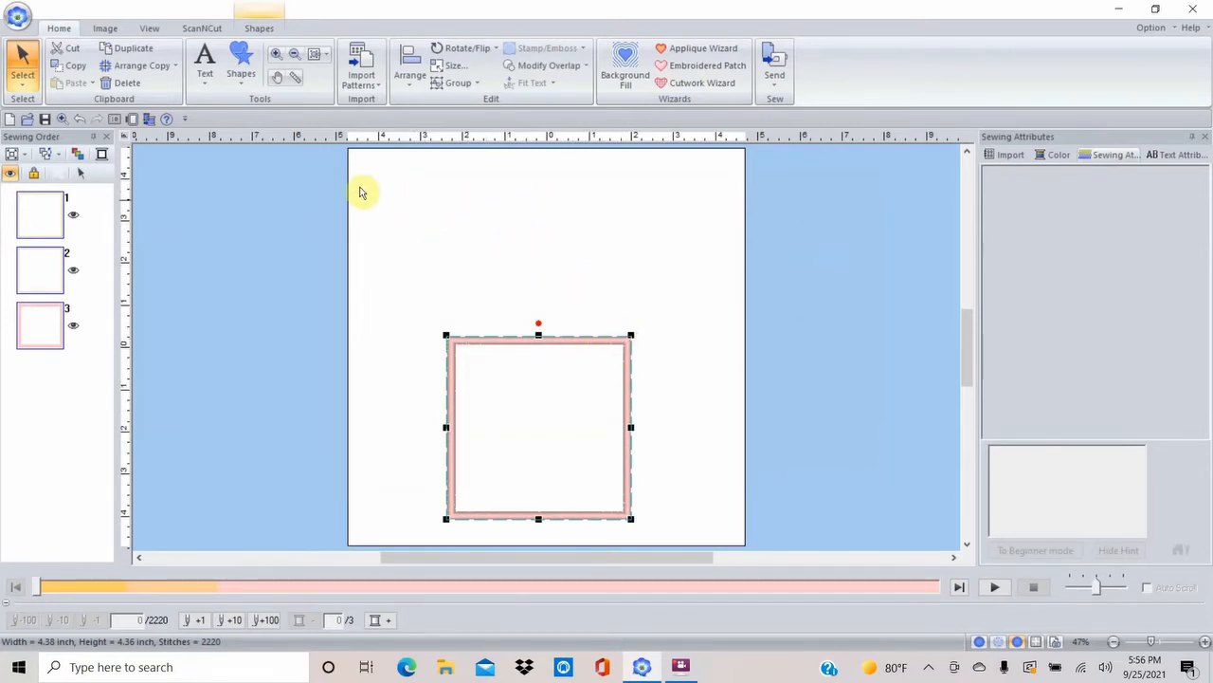
Draw a closed straight-line triangle about 5.38 by 5.09 inches as a roof overlapping the square's upper edge
{"action": "left_click", "coordinate": [242, 83]}
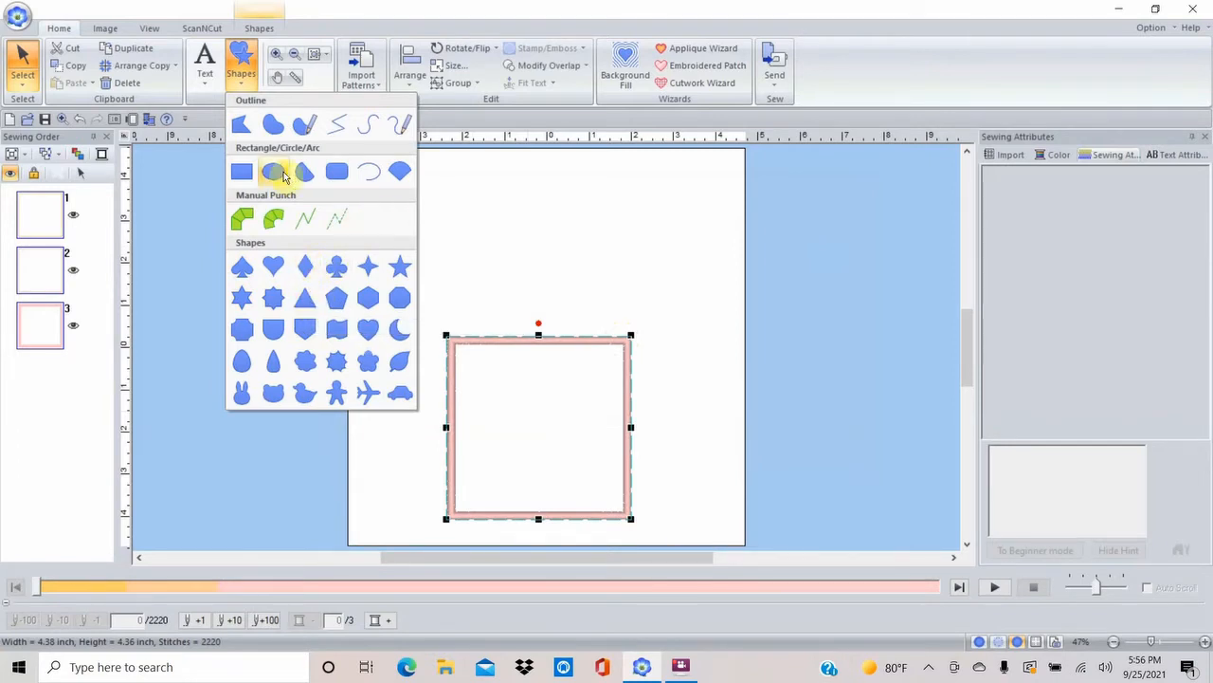
{"action": "left_click", "coordinate": [241, 126]}
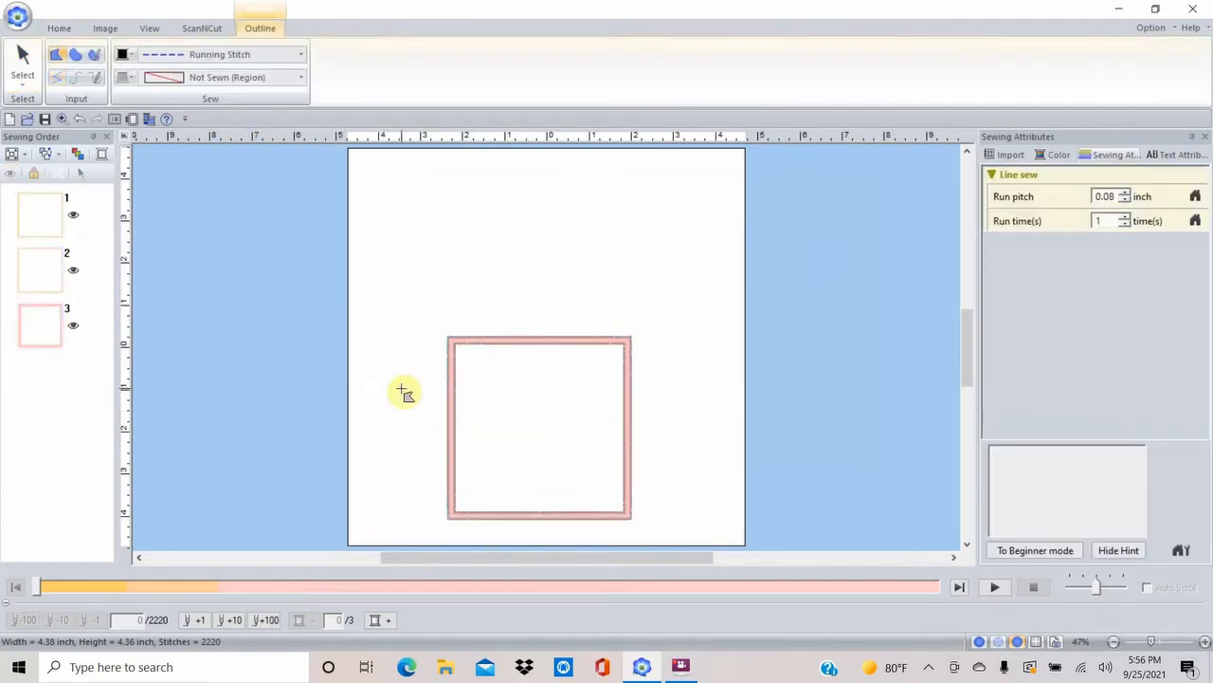
{"action": "left_click", "coordinate": [425, 367]}
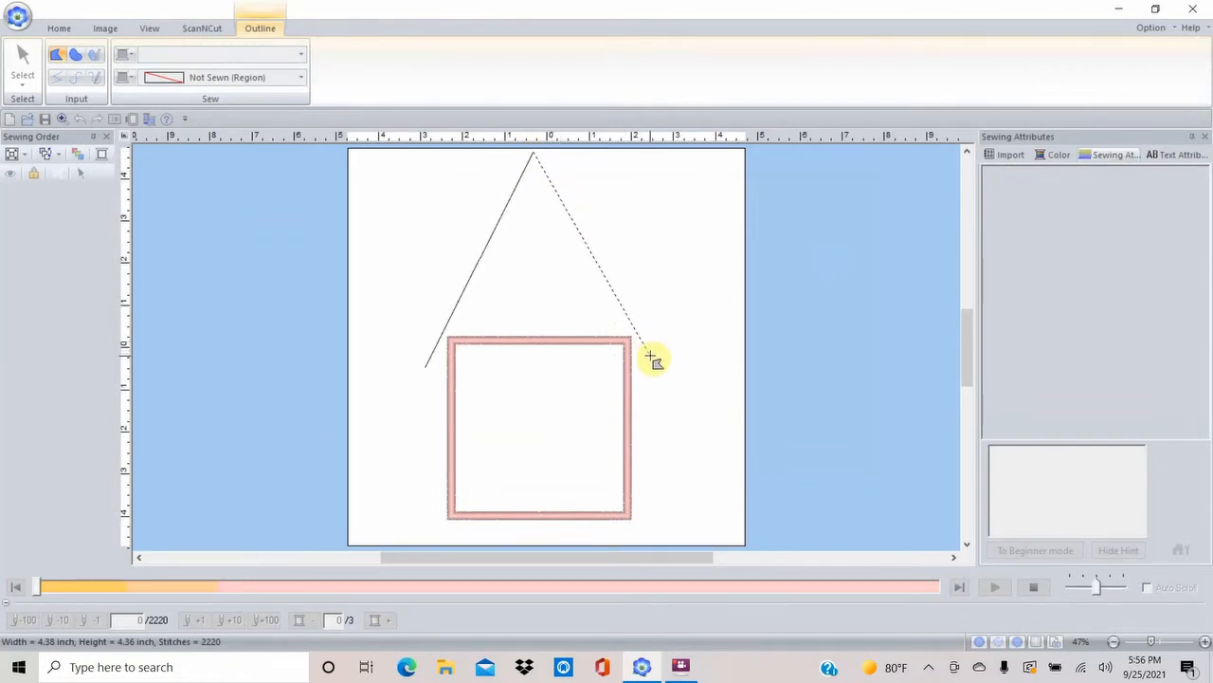
{"action": "left_click", "coordinate": [653, 358]}
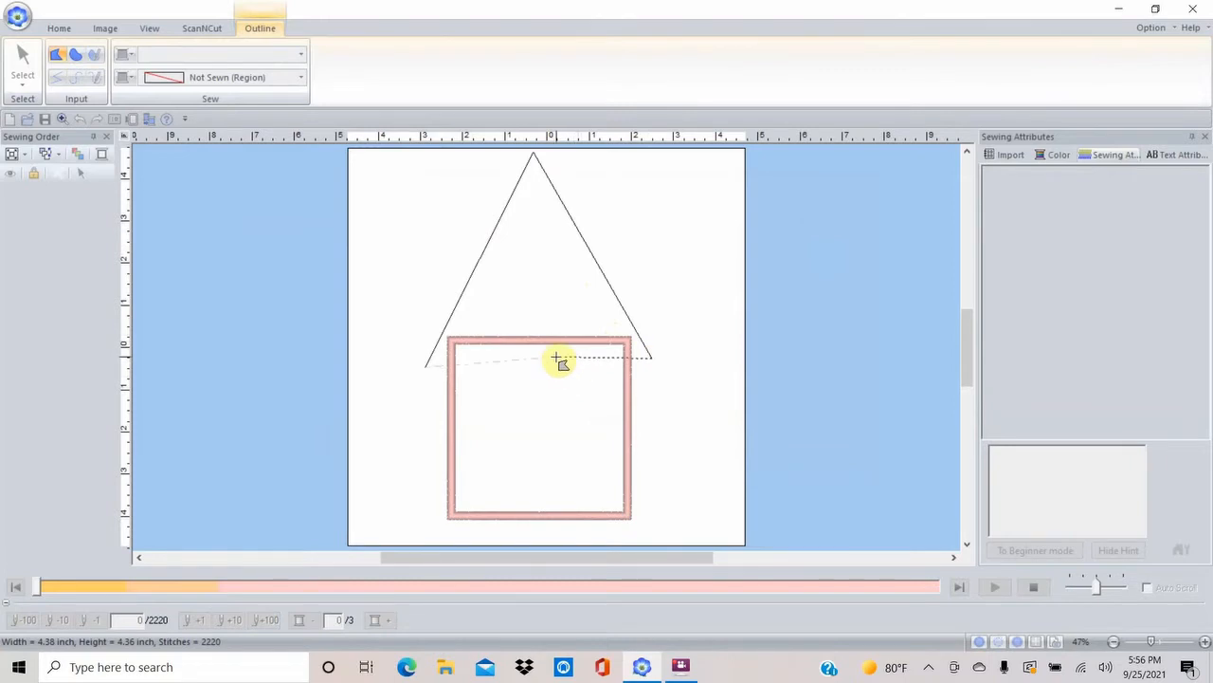
{"action": "double_click", "coordinate": [495, 363]}
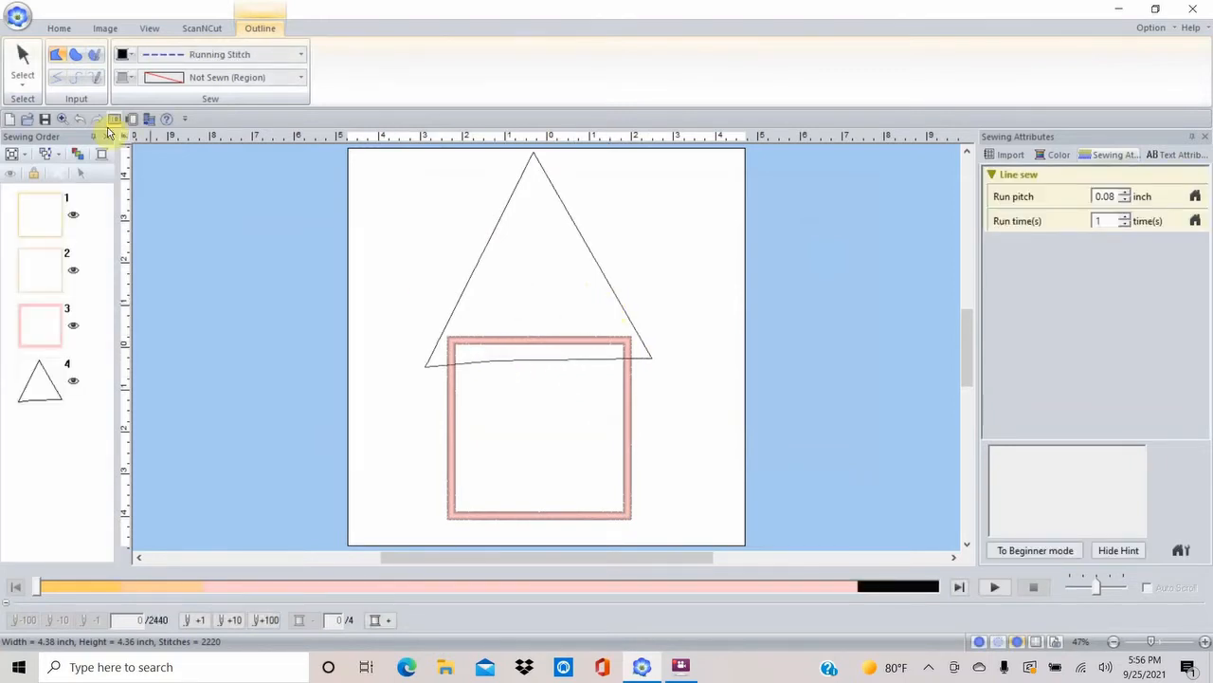
Convert the roof triangle to an applique with the current wizard settings and move it slightly down so its peak fits the page
{"action": "left_click", "coordinate": [26, 52]}
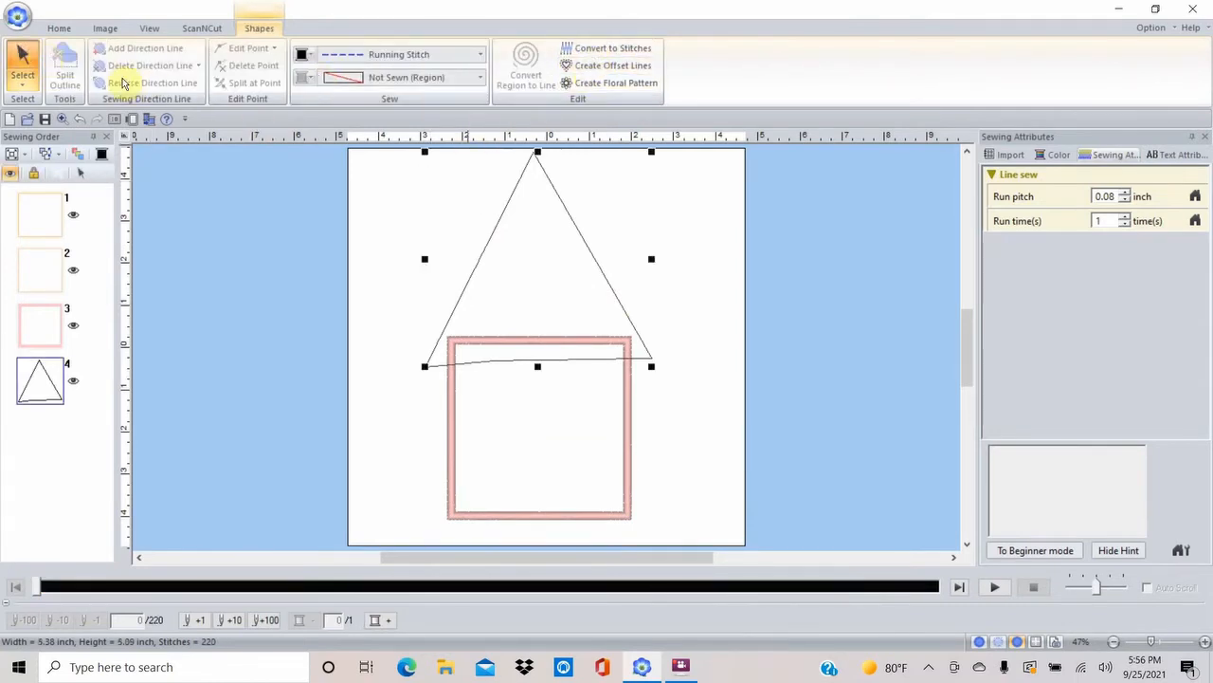
{"action": "left_click", "coordinate": [61, 29]}
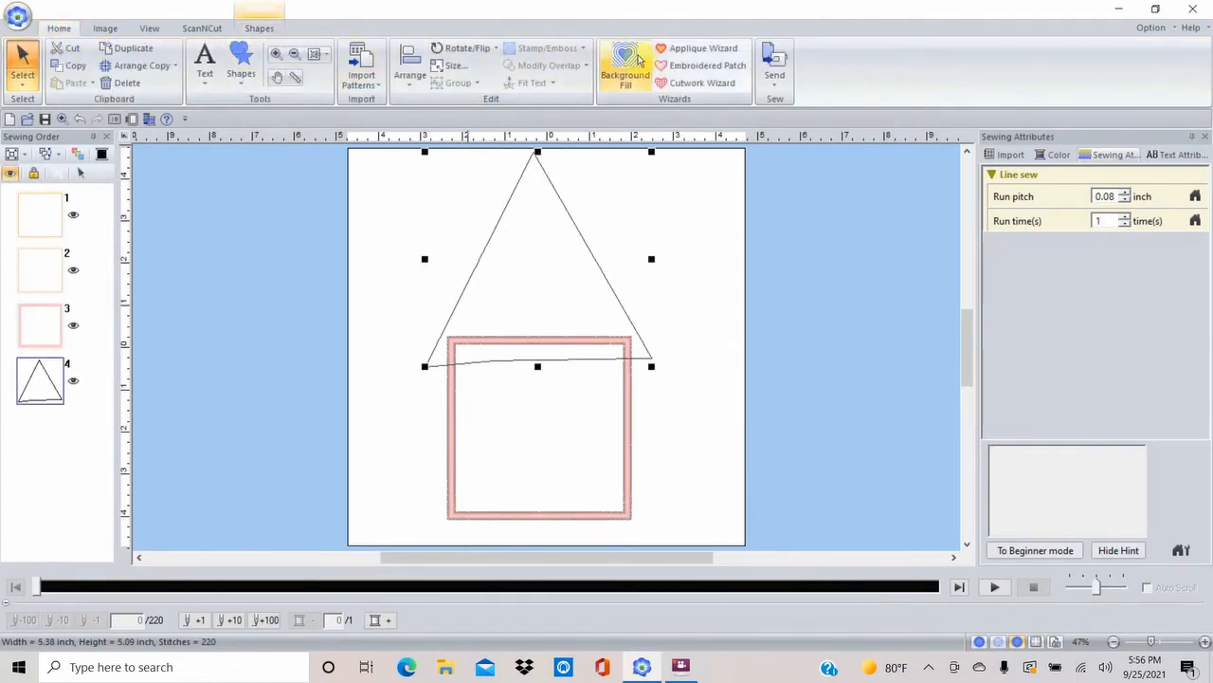
{"action": "left_click", "coordinate": [689, 49]}
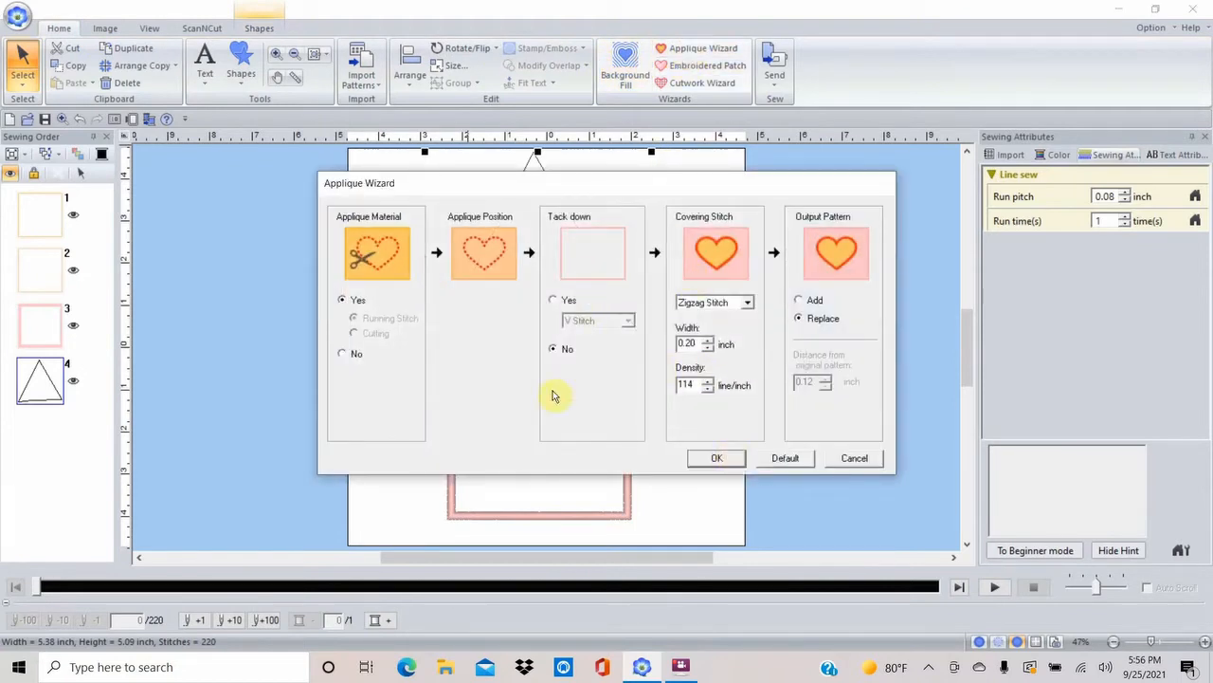
{"action": "left_click", "coordinate": [716, 458]}
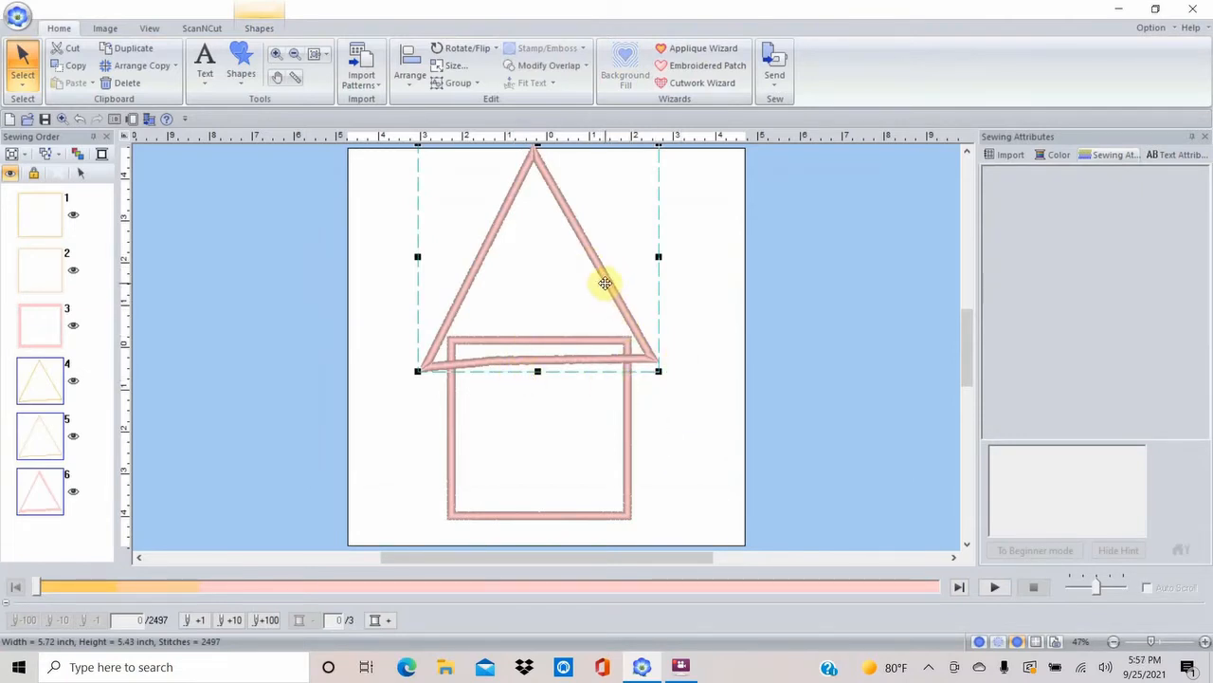
{"action": "left_click_drag", "start_coordinate": [608, 282], "coordinate": [606, 291]}
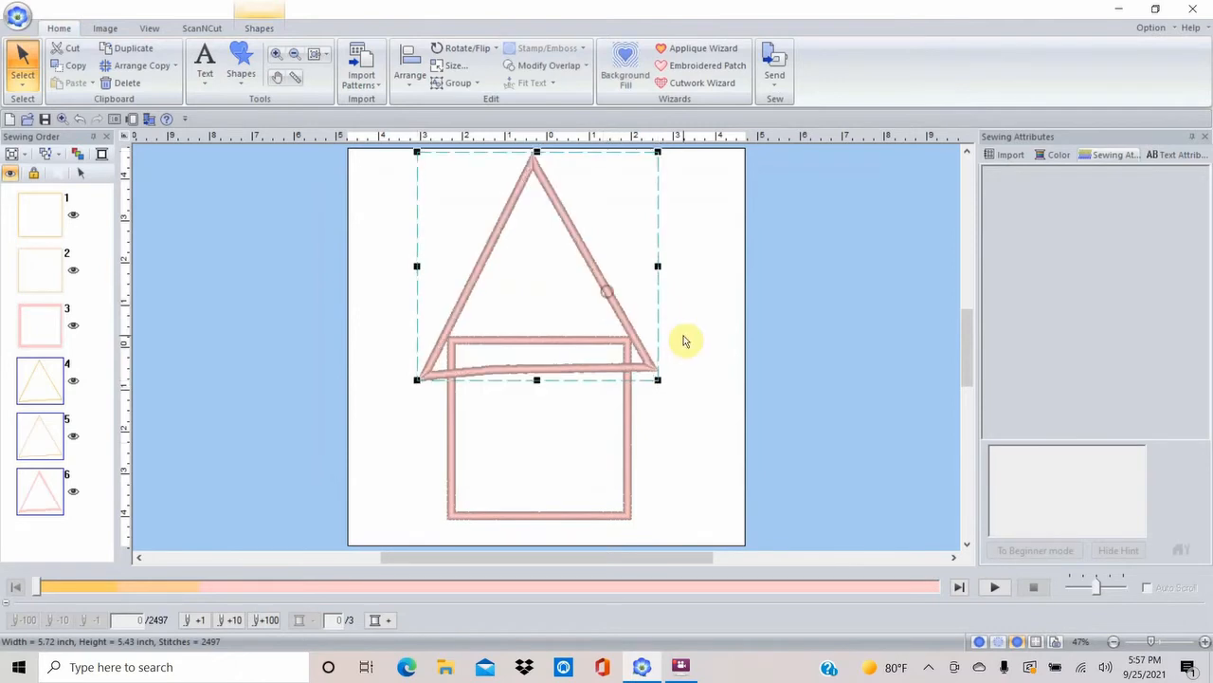
{"action": "left_click", "coordinate": [686, 345]}
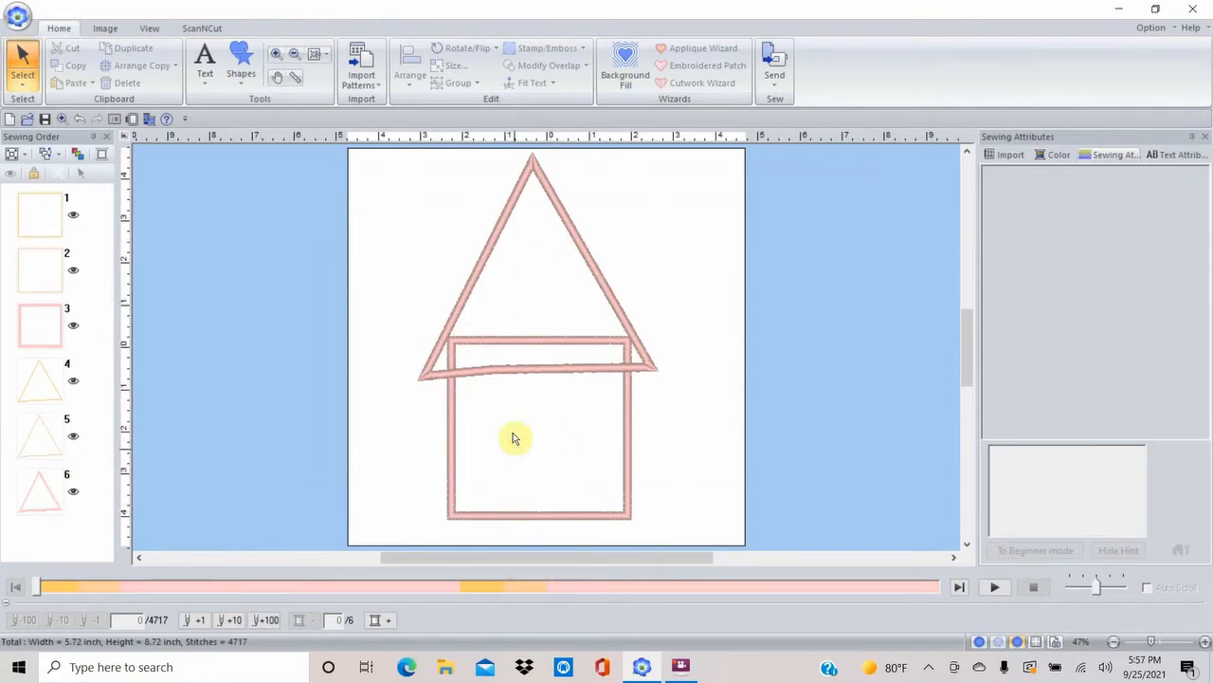
Draw a closed four-point door outline with a slanted top, about 1.20 by 2.72 inches, rising from the square's lower edge
{"action": "left_click", "coordinate": [241, 85]}
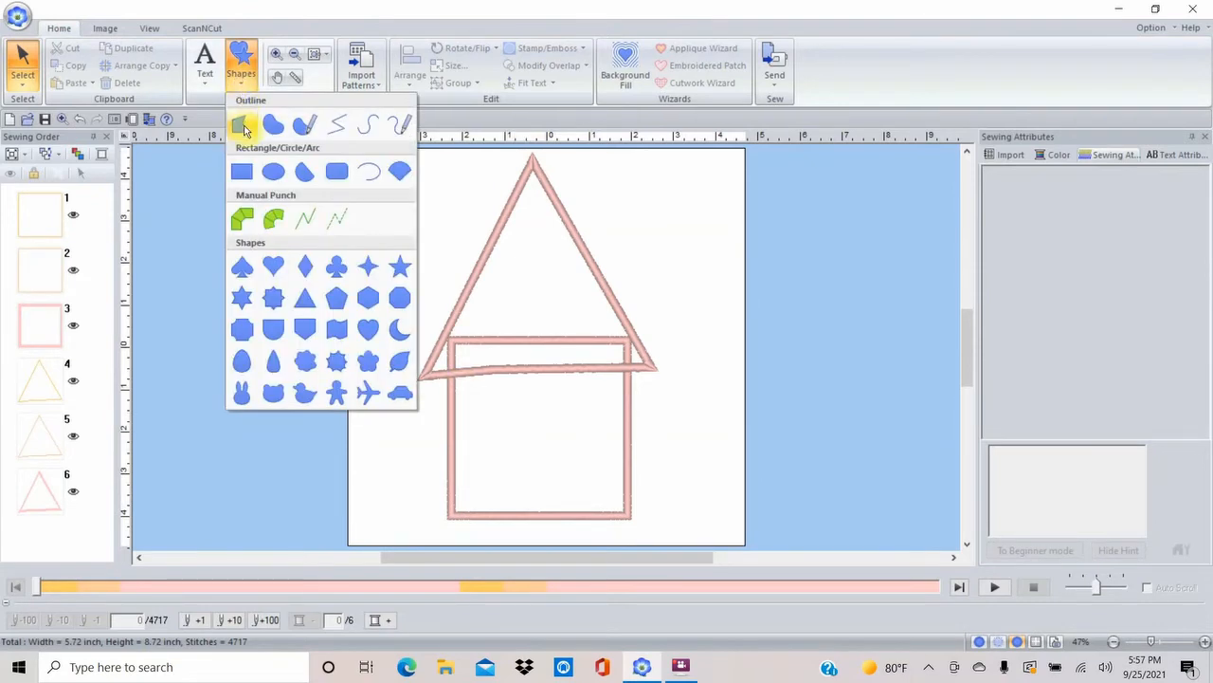
{"action": "left_click", "coordinate": [241, 127]}
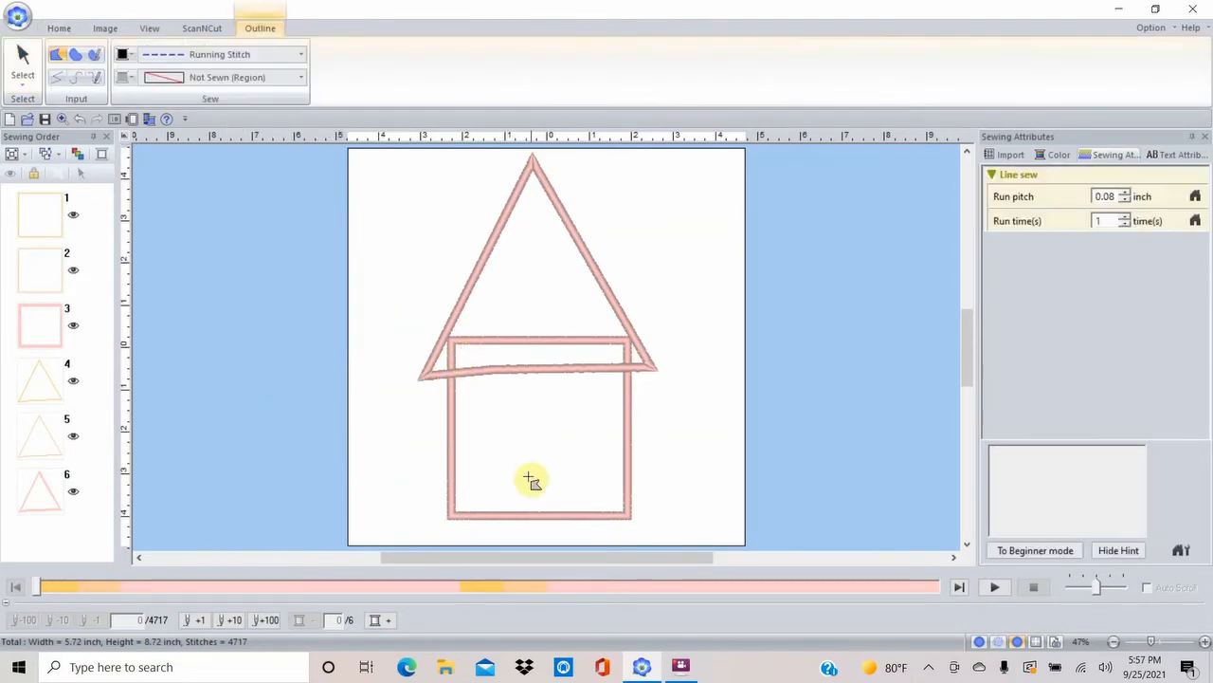
{"action": "left_click", "coordinate": [514, 515]}
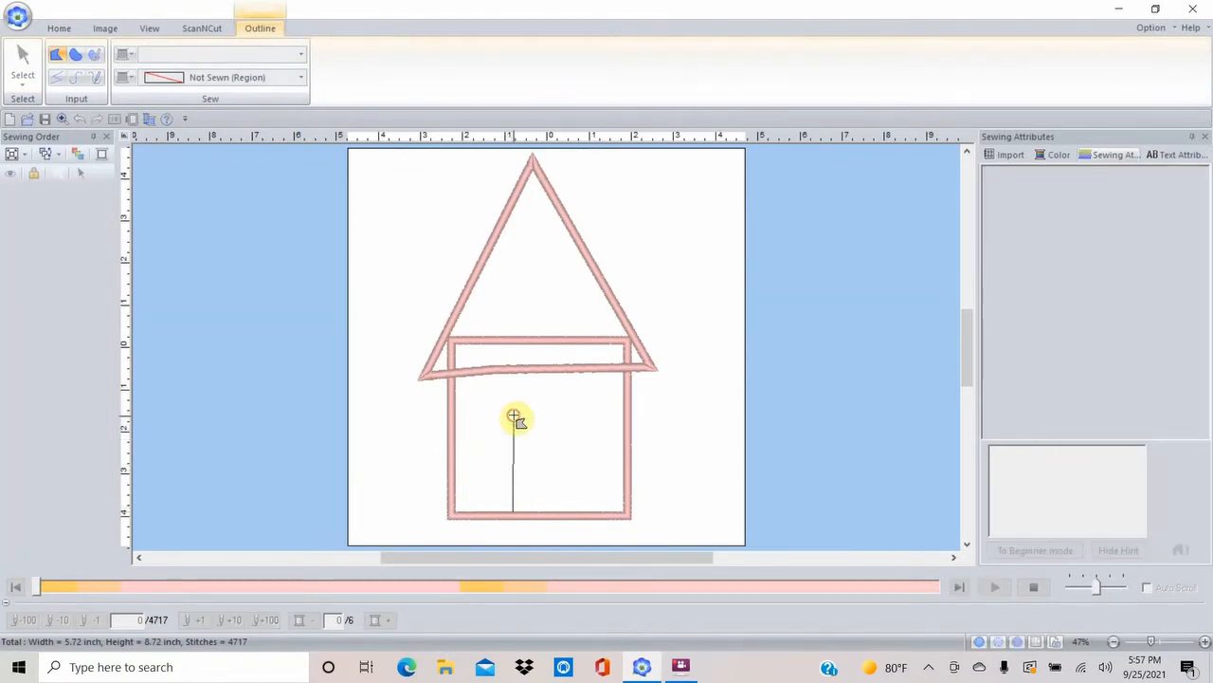
{"action": "left_click", "coordinate": [514, 417]}
{"action": "left_click", "coordinate": [557, 398]}
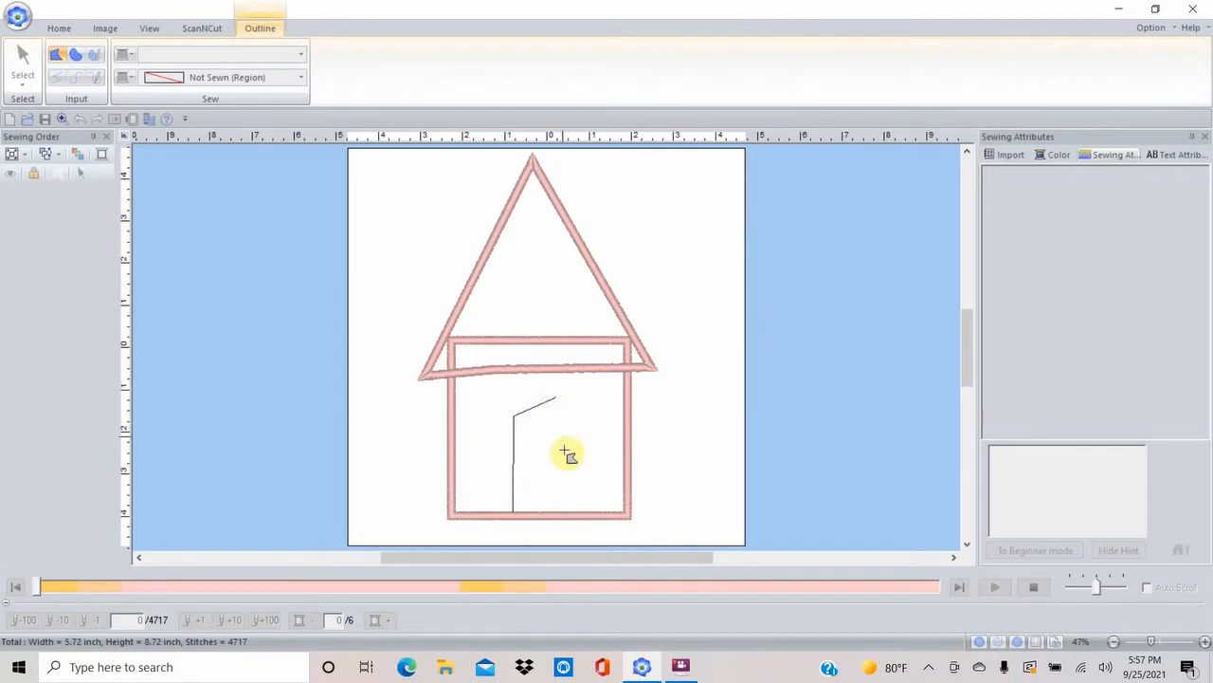
{"action": "double_click", "coordinate": [564, 513]}
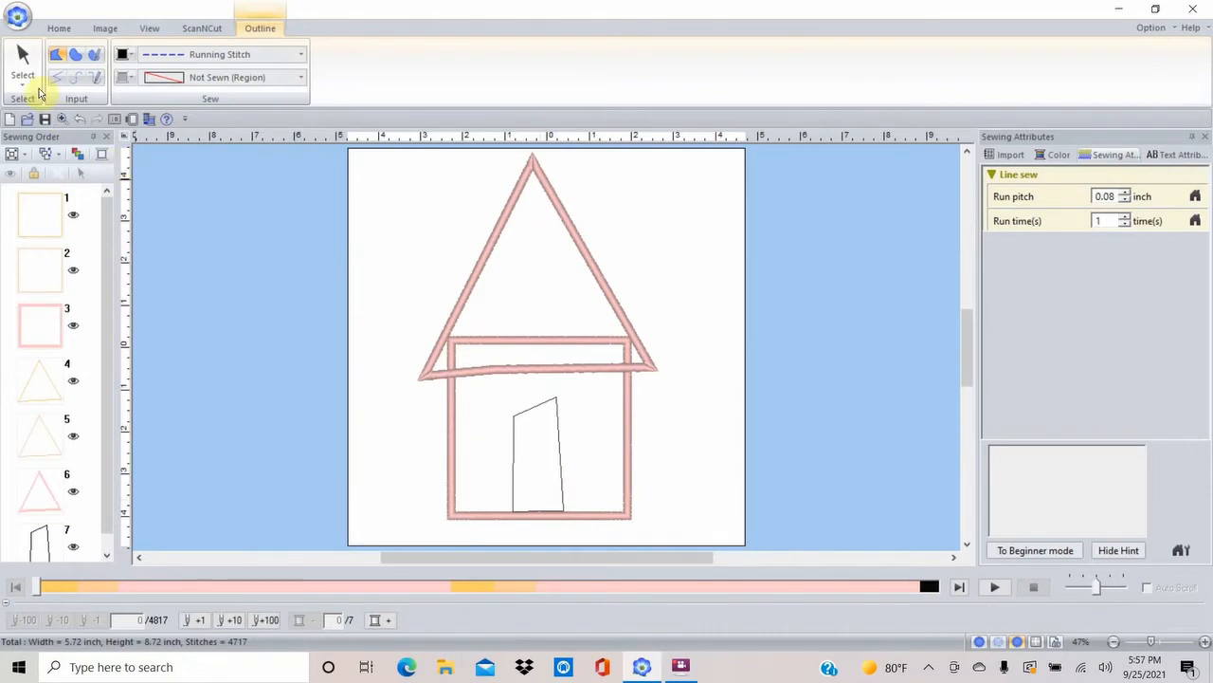
Select the door shape and set its region to Fill Stitch
{"action": "left_click", "coordinate": [23, 56]}
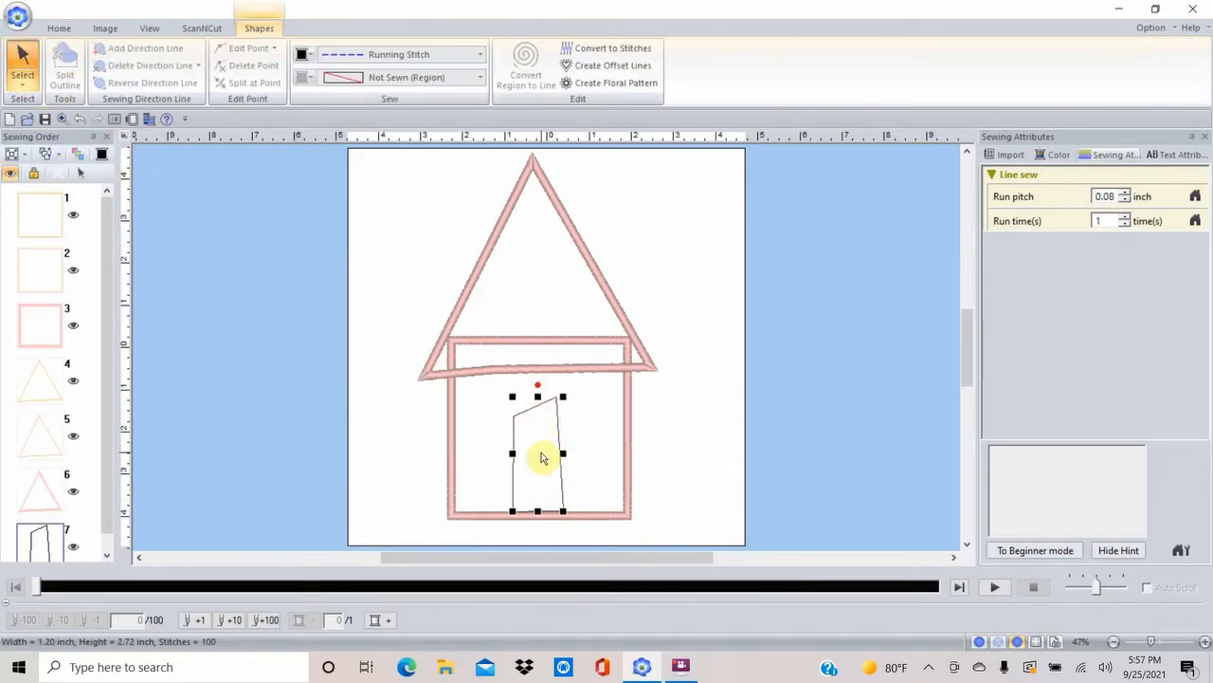
{"action": "left_click", "coordinate": [482, 76]}
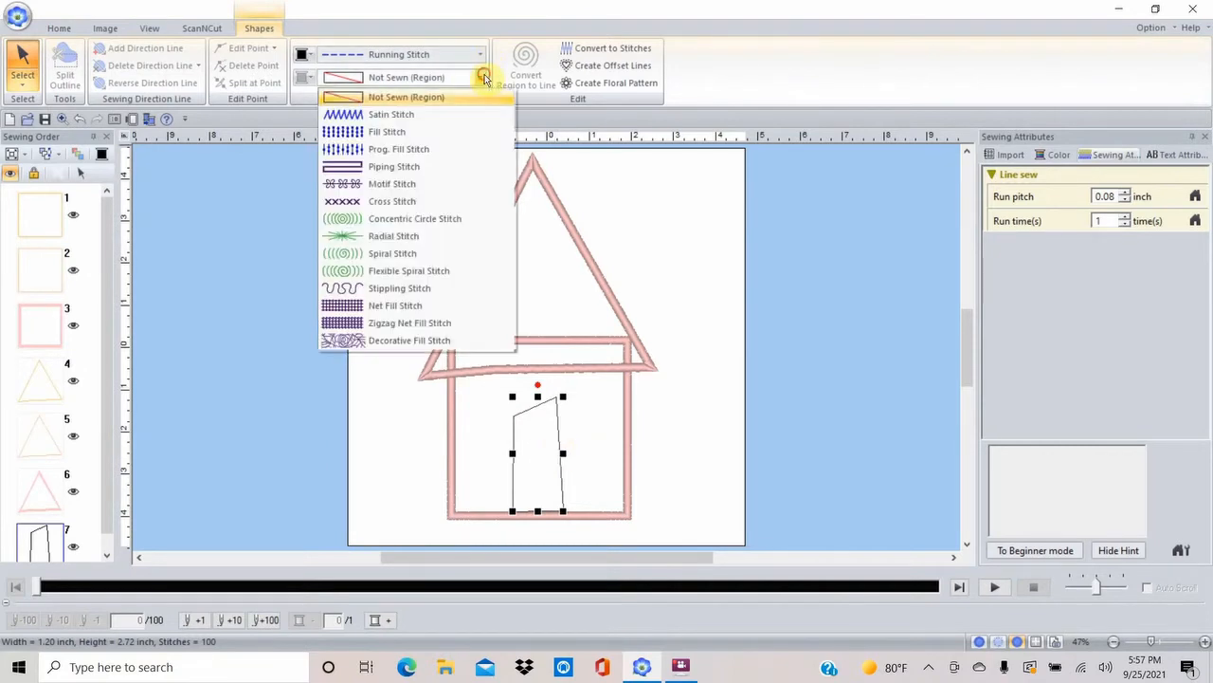
{"action": "left_click", "coordinate": [420, 140]}
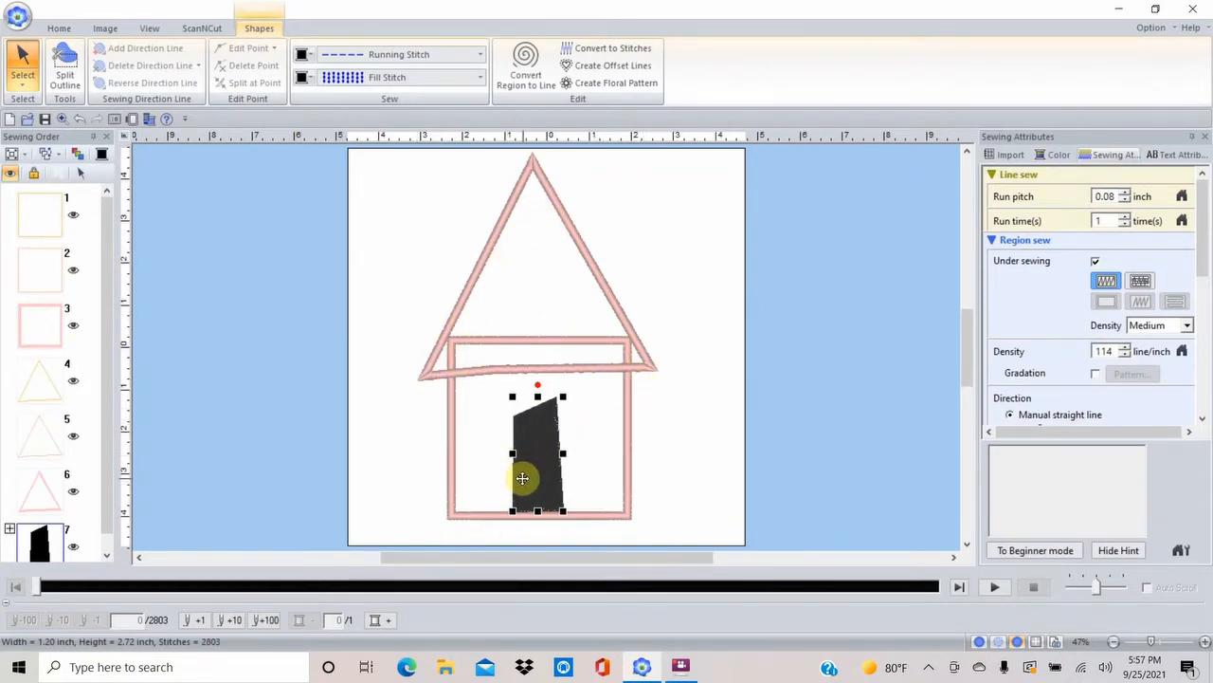
Color the door's fill green and set its outline to Zigzag Stitch
{"action": "left_click", "coordinate": [481, 77]}
{"action": "left_click", "coordinate": [481, 83]}
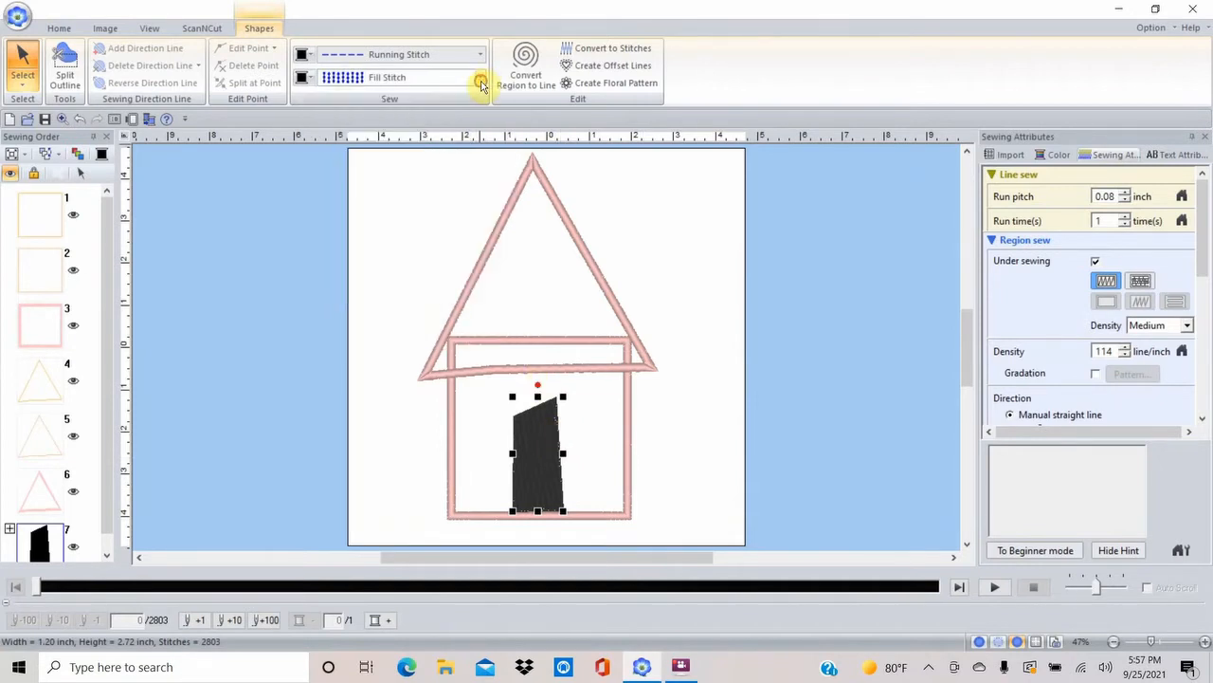
{"action": "left_click", "coordinate": [305, 78]}
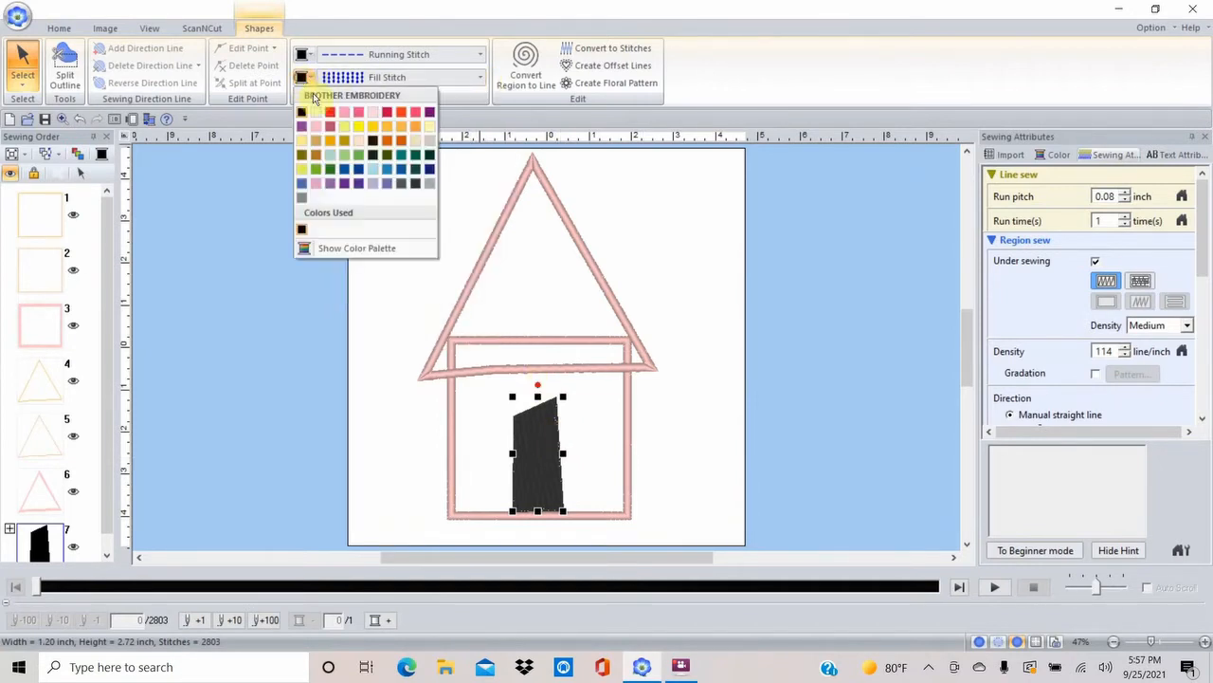
{"action": "left_click", "coordinate": [332, 171]}
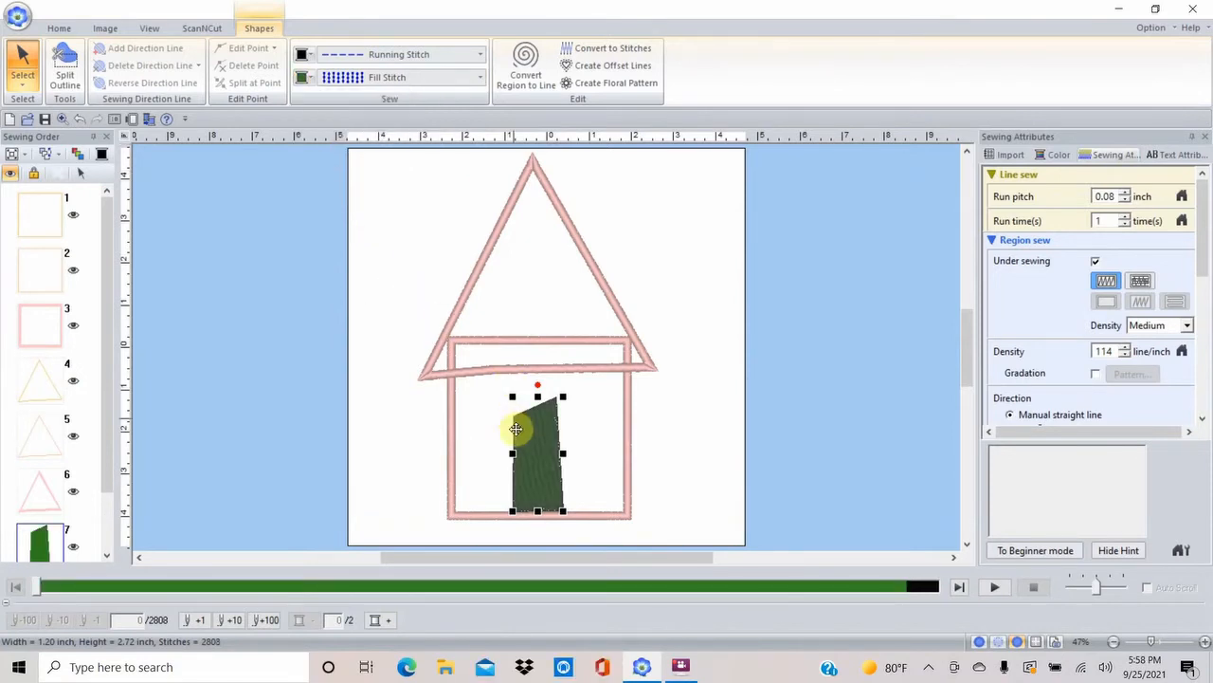
{"action": "left_click", "coordinate": [481, 55]}
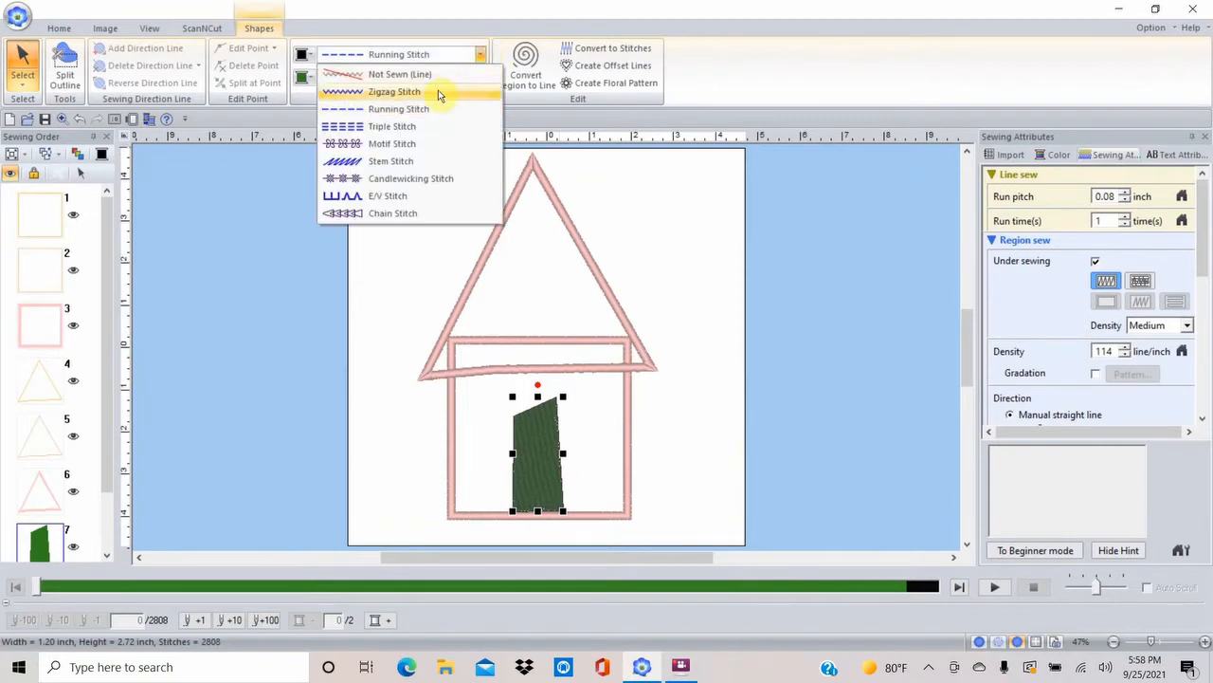
{"action": "left_click", "coordinate": [438, 90]}
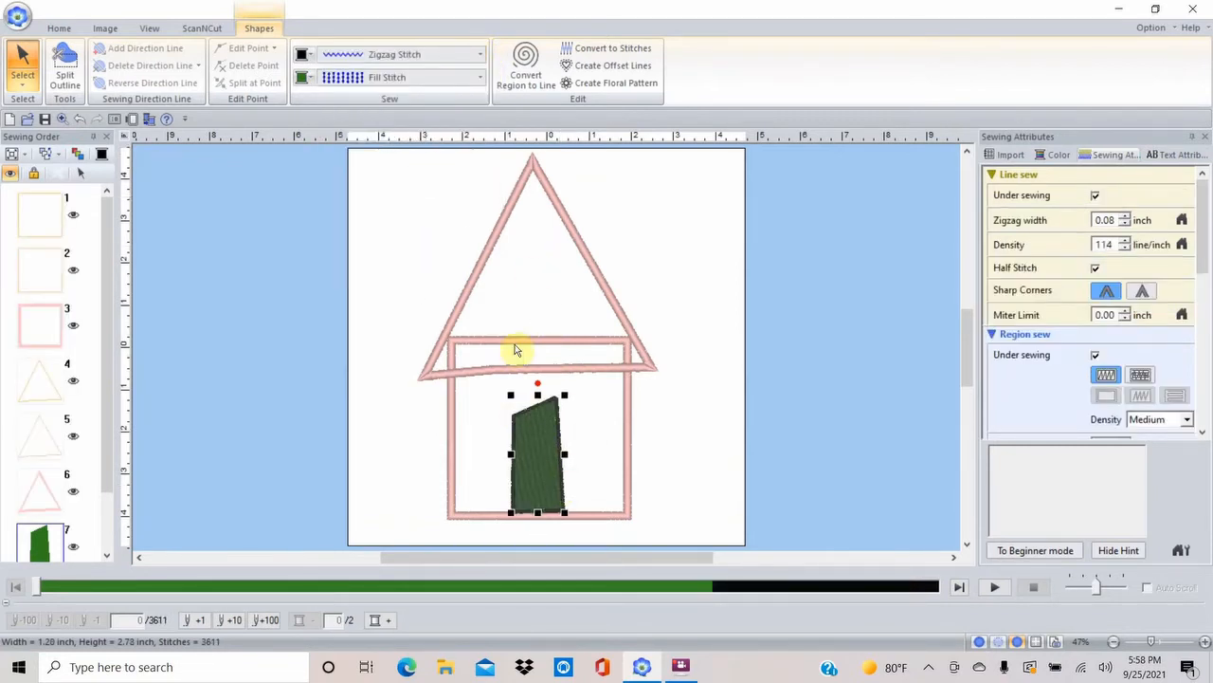
Draw a closed straight-line window with a slanted top, about 1.43 by 1.93 inches, inside the roof triangle
{"action": "left_click", "coordinate": [58, 29]}
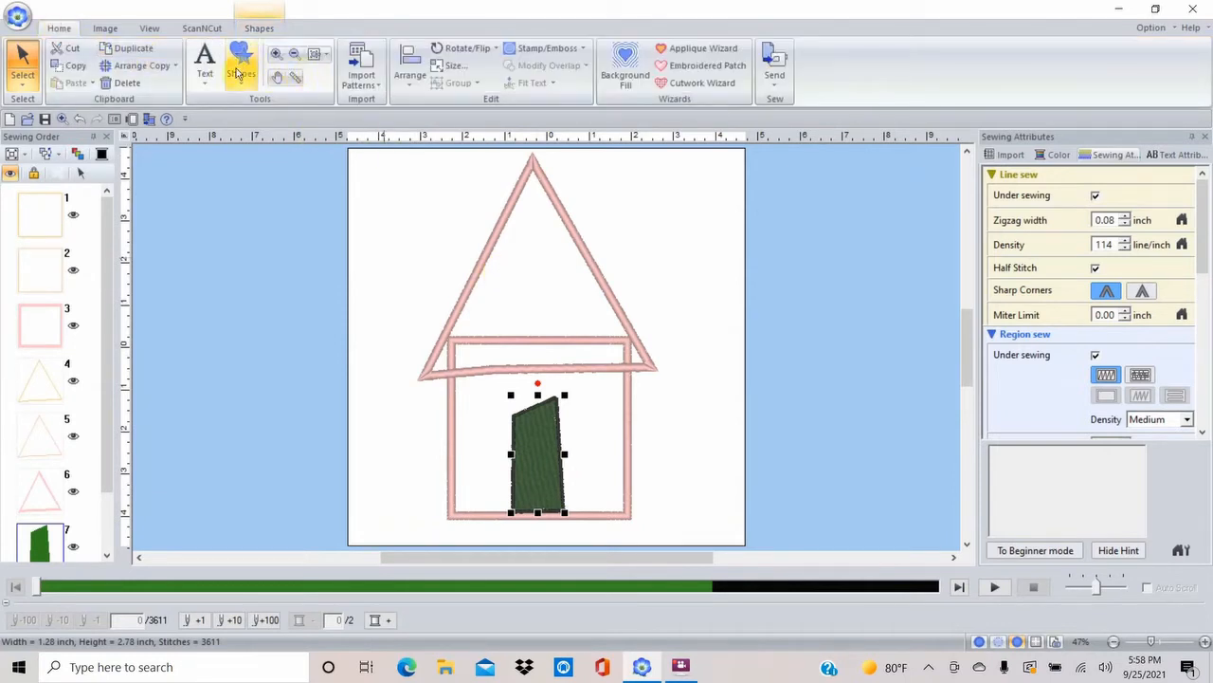
{"action": "left_click", "coordinate": [245, 80]}
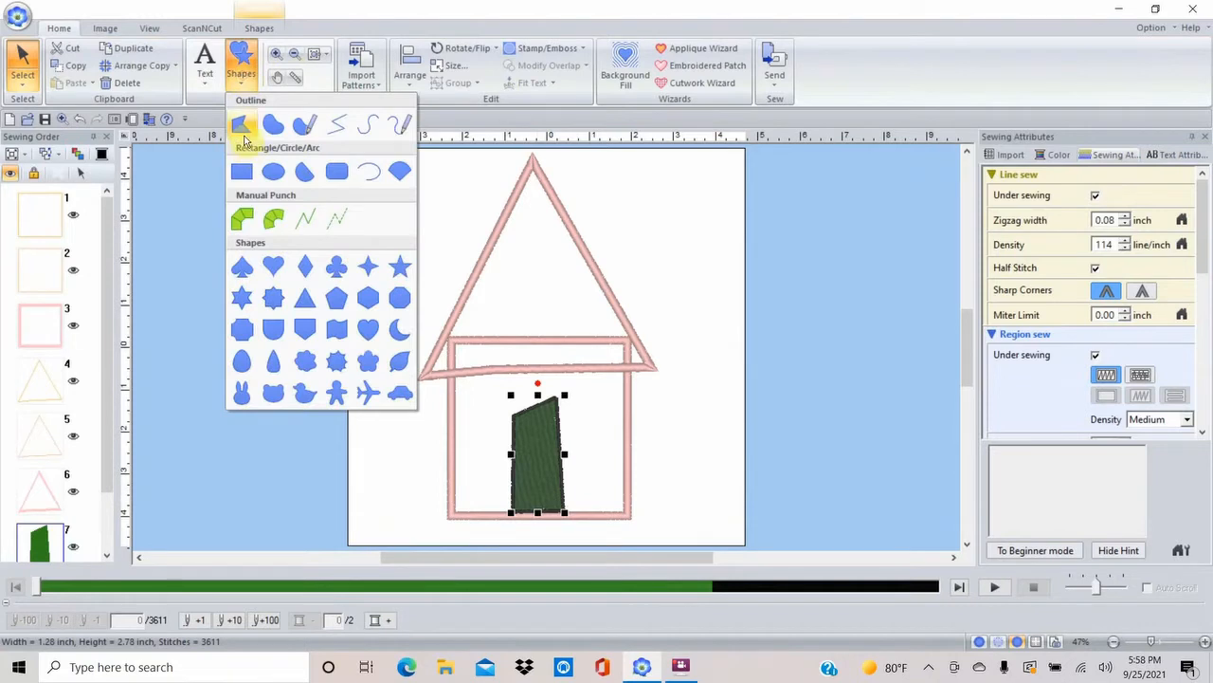
{"action": "left_click", "coordinate": [243, 125]}
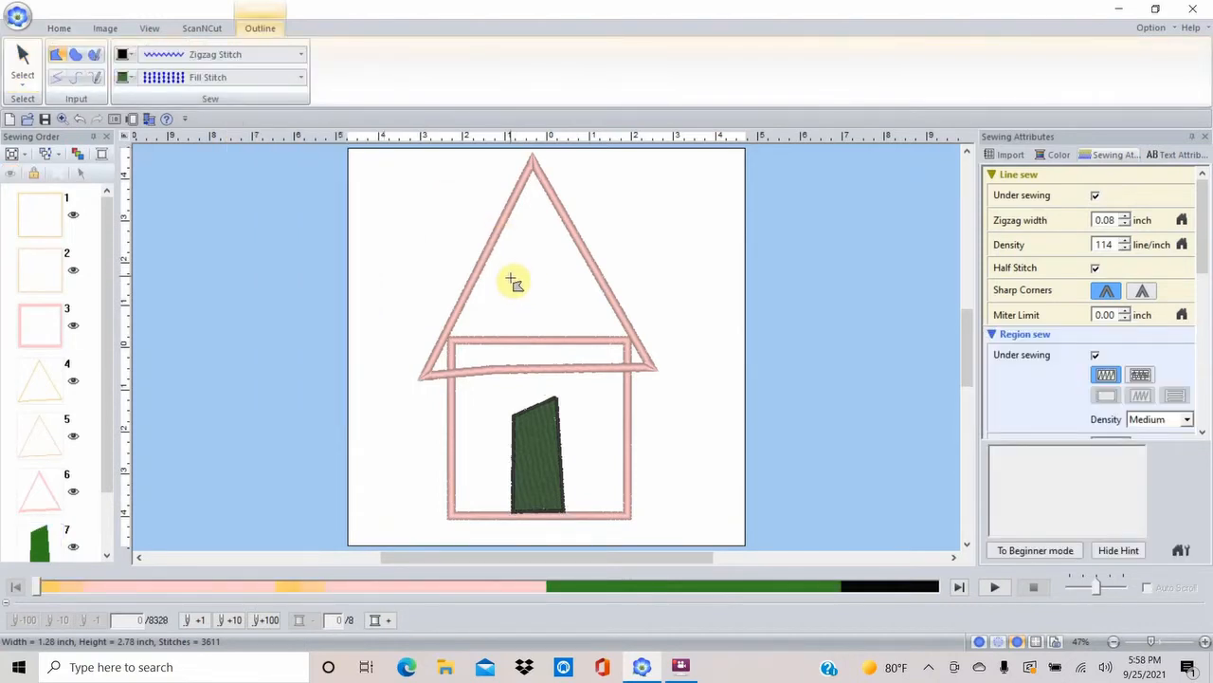
{"action": "left_click", "coordinate": [511, 281]}
{"action": "left_click", "coordinate": [555, 255]}
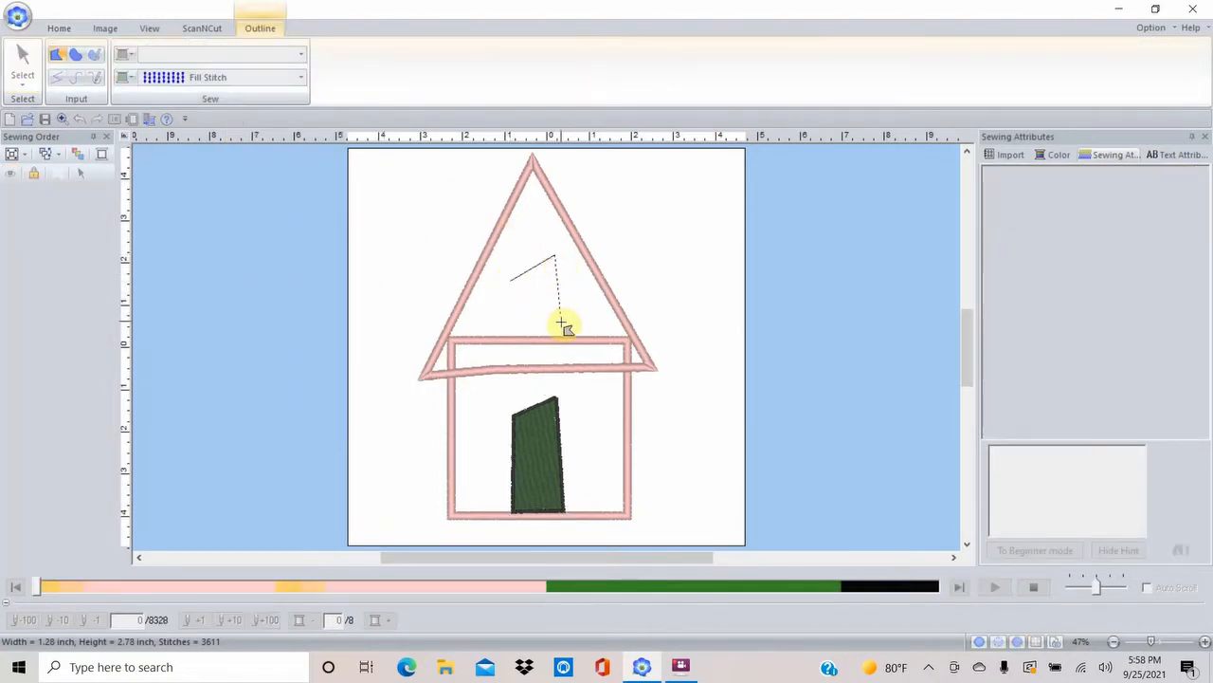
{"action": "left_click", "coordinate": [564, 334]}
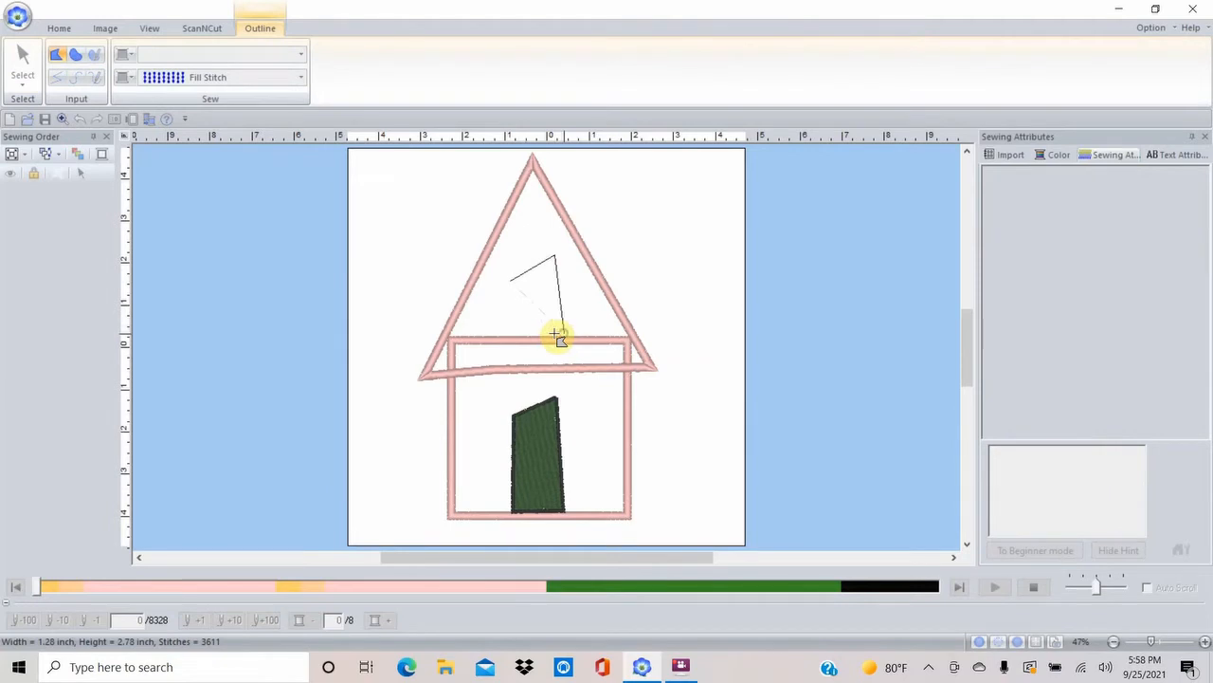
{"action": "left_click", "coordinate": [507, 330]}
{"action": "double_click", "coordinate": [511, 304]}
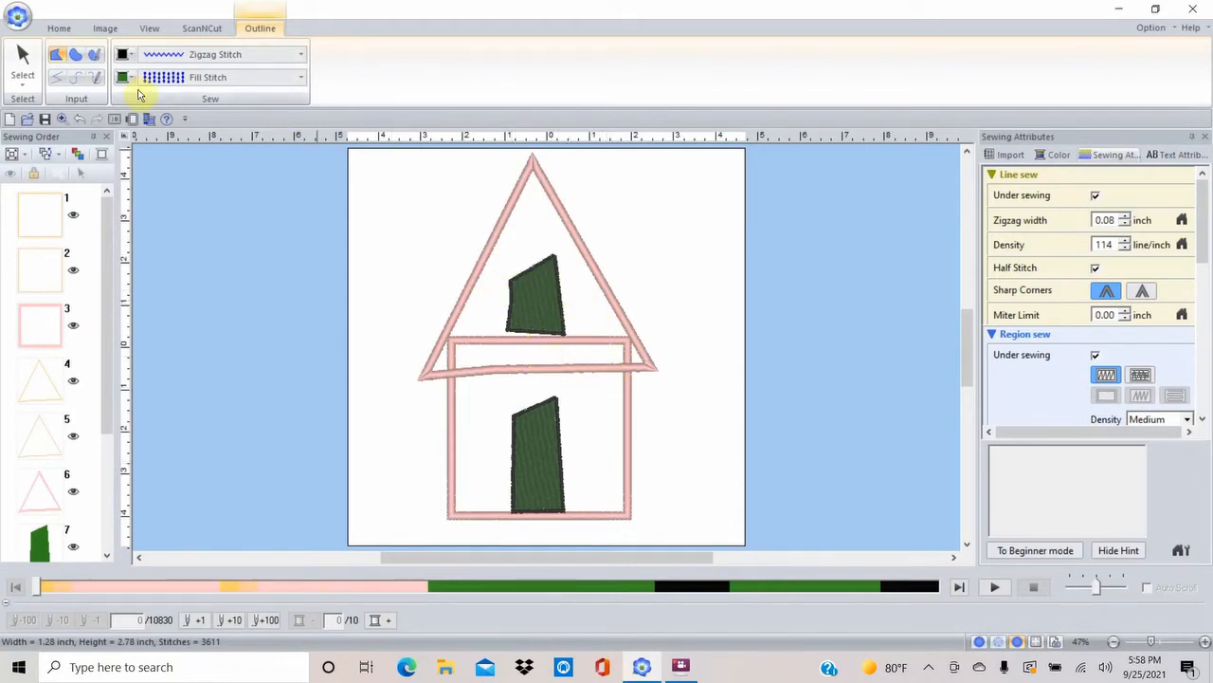
Select the window in the roof and change its fill color to black, keeping the Zigzag Stitch outline
{"action": "left_click", "coordinate": [23, 59]}
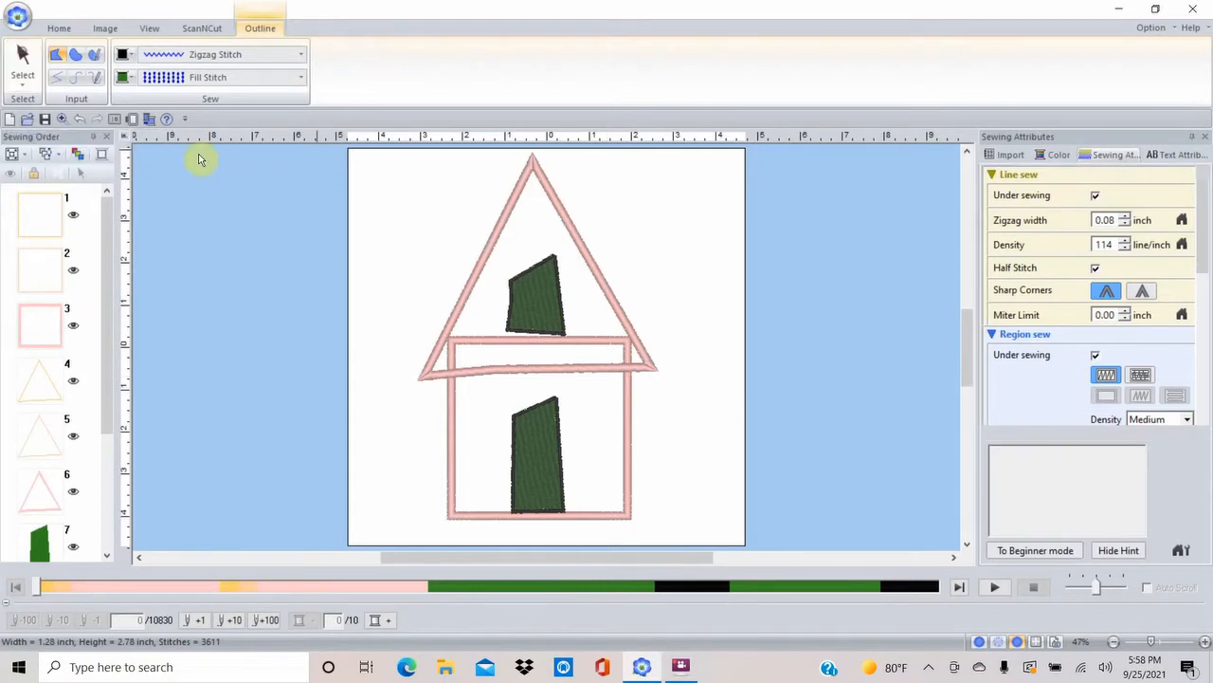
{"action": "left_click", "coordinate": [504, 298]}
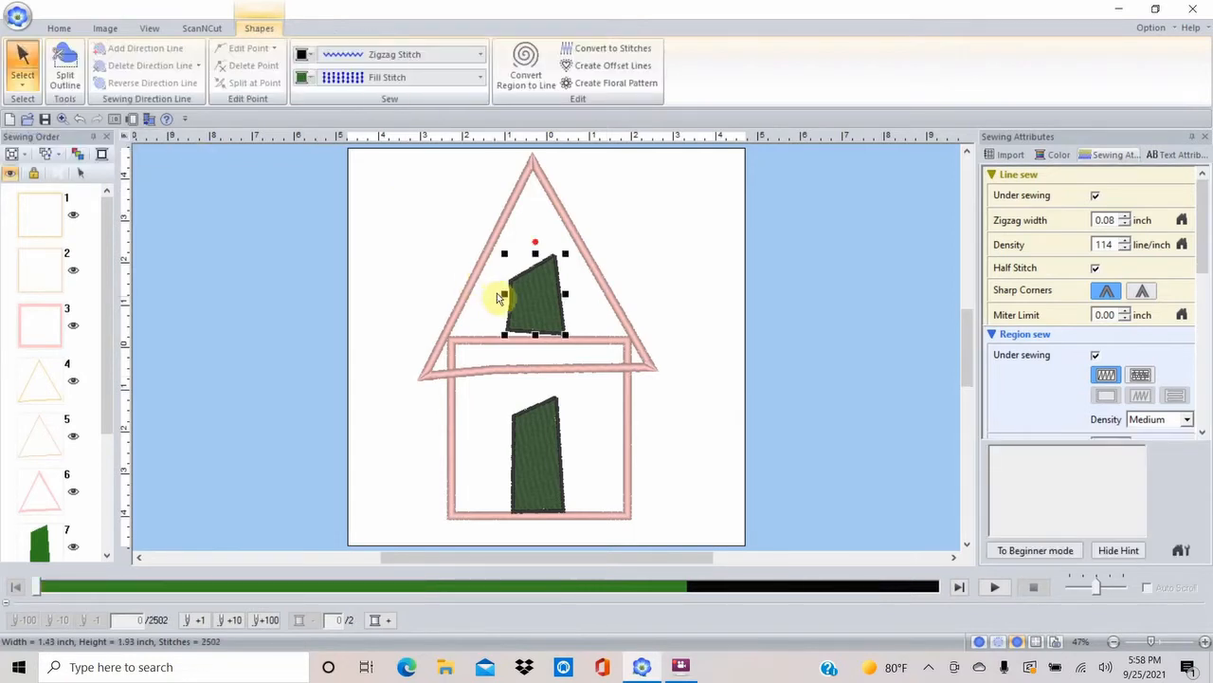
{"action": "left_click", "coordinate": [482, 55]}
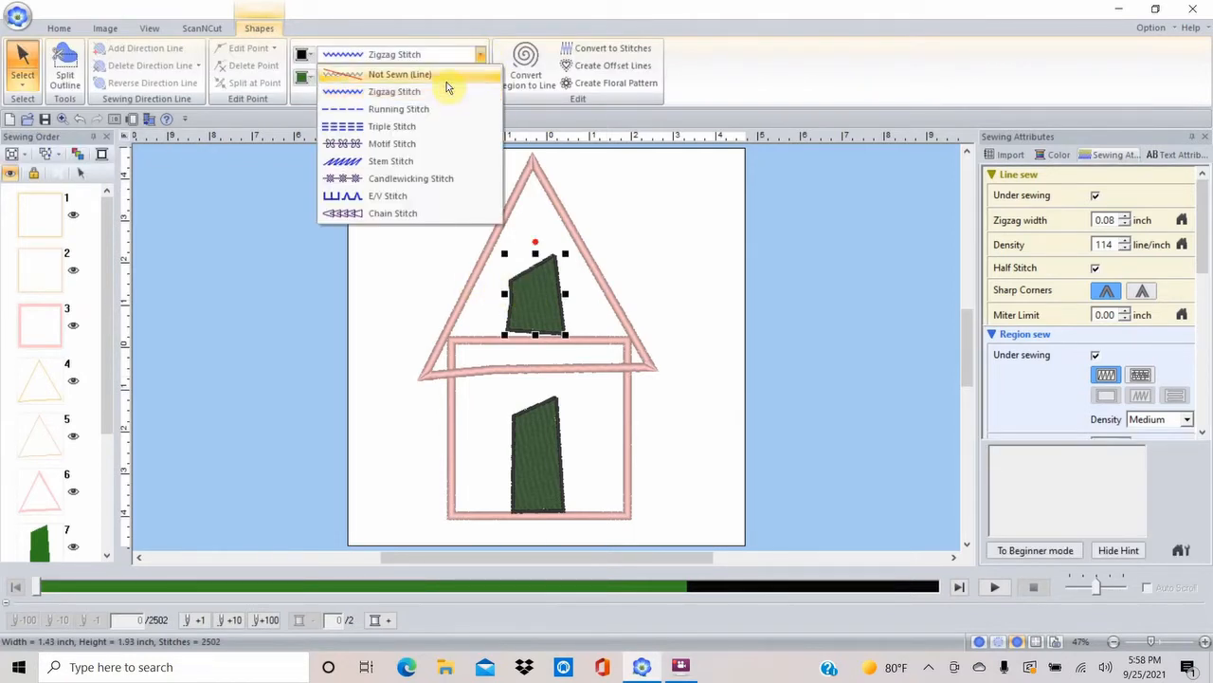
{"action": "left_click", "coordinate": [477, 51]}
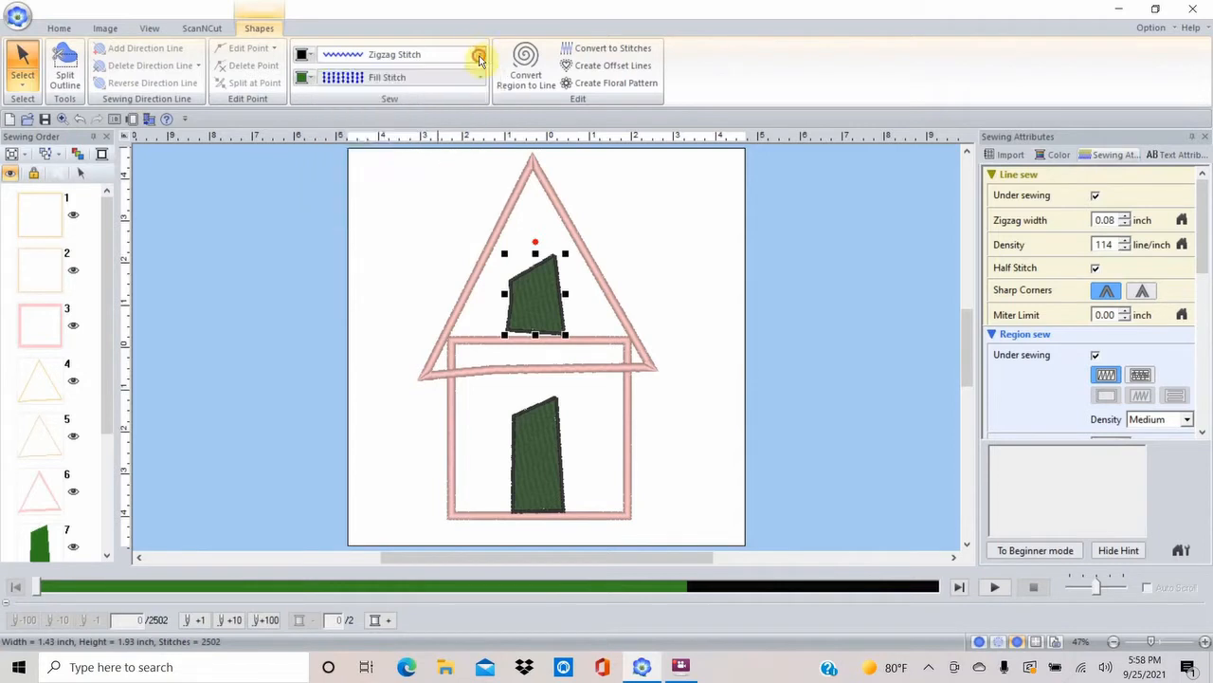
{"action": "left_click", "coordinate": [303, 79]}
{"action": "left_click", "coordinate": [302, 112]}
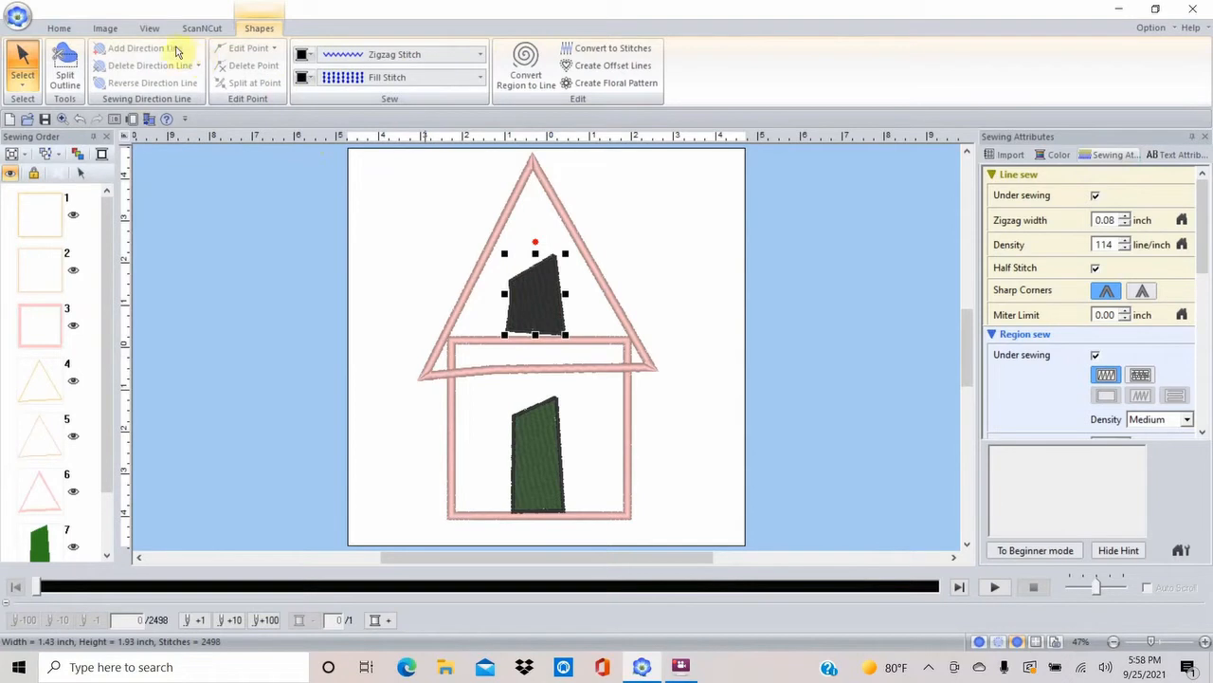
Apply a white fill to the roof window and undo that color change
{"action": "left_click", "coordinate": [76, 28]}
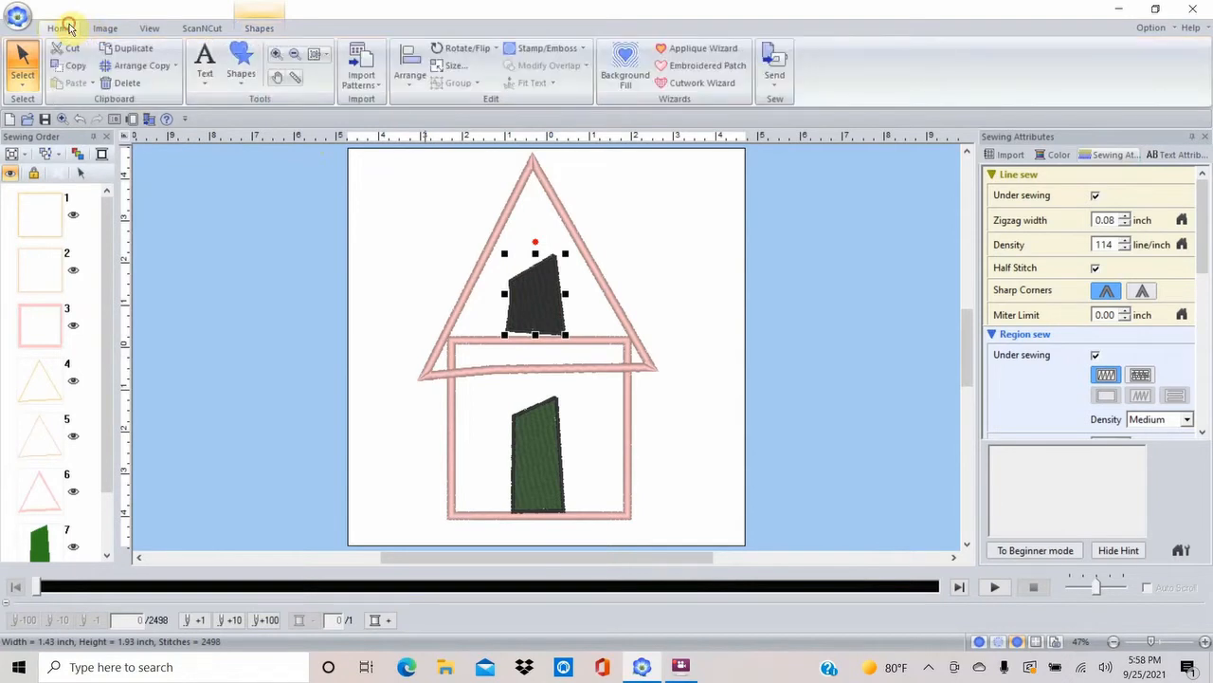
{"action": "left_click", "coordinate": [275, 58]}
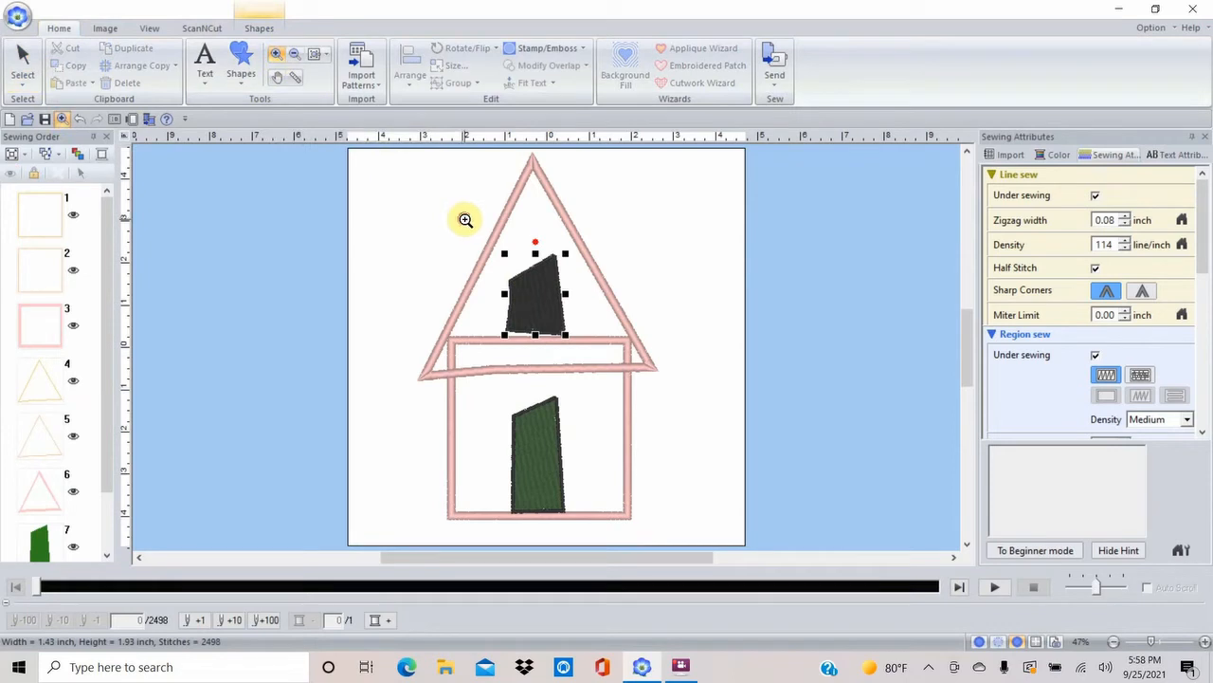
{"action": "left_click_drag", "start_coordinate": [466, 219], "coordinate": [631, 381]}
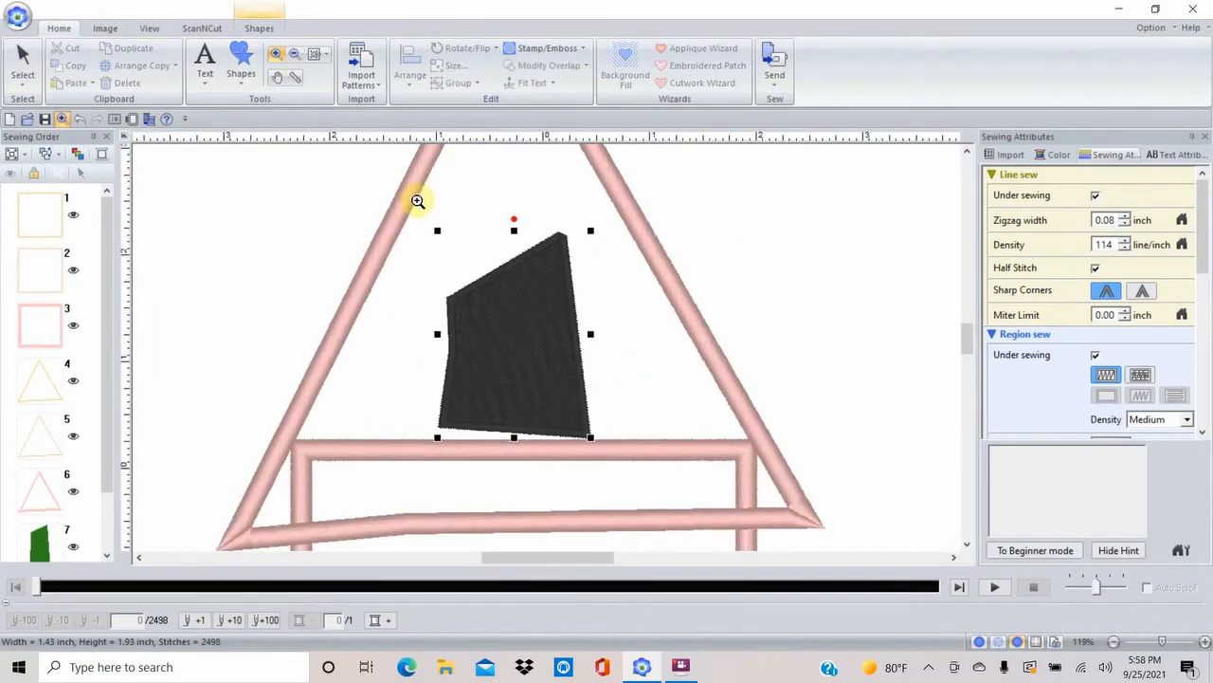
{"action": "left_click_drag", "start_coordinate": [379, 225], "coordinate": [670, 471]}
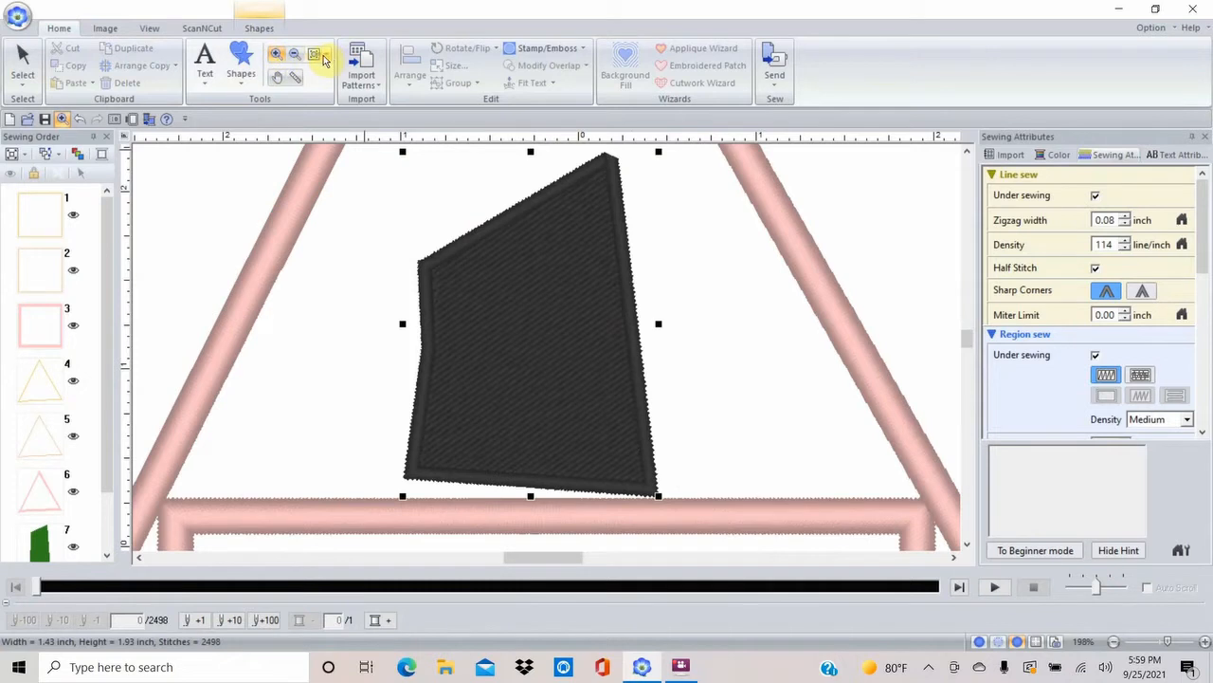
{"action": "left_click", "coordinate": [261, 28]}
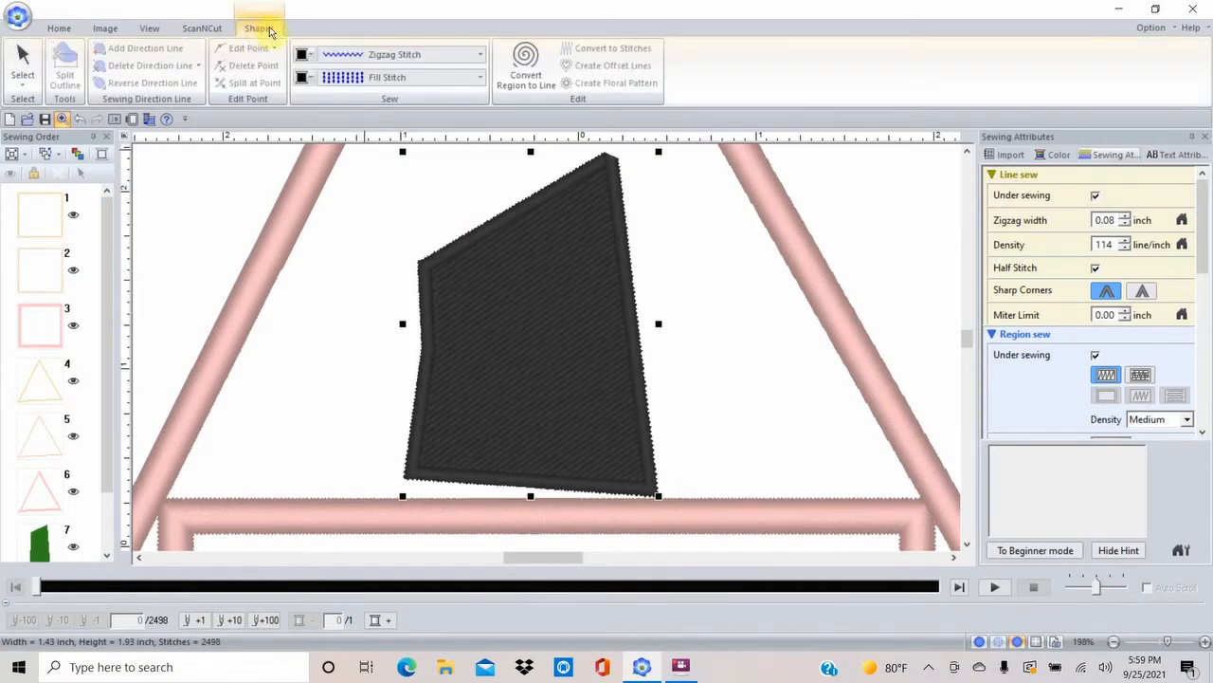
{"action": "left_click", "coordinate": [304, 79]}
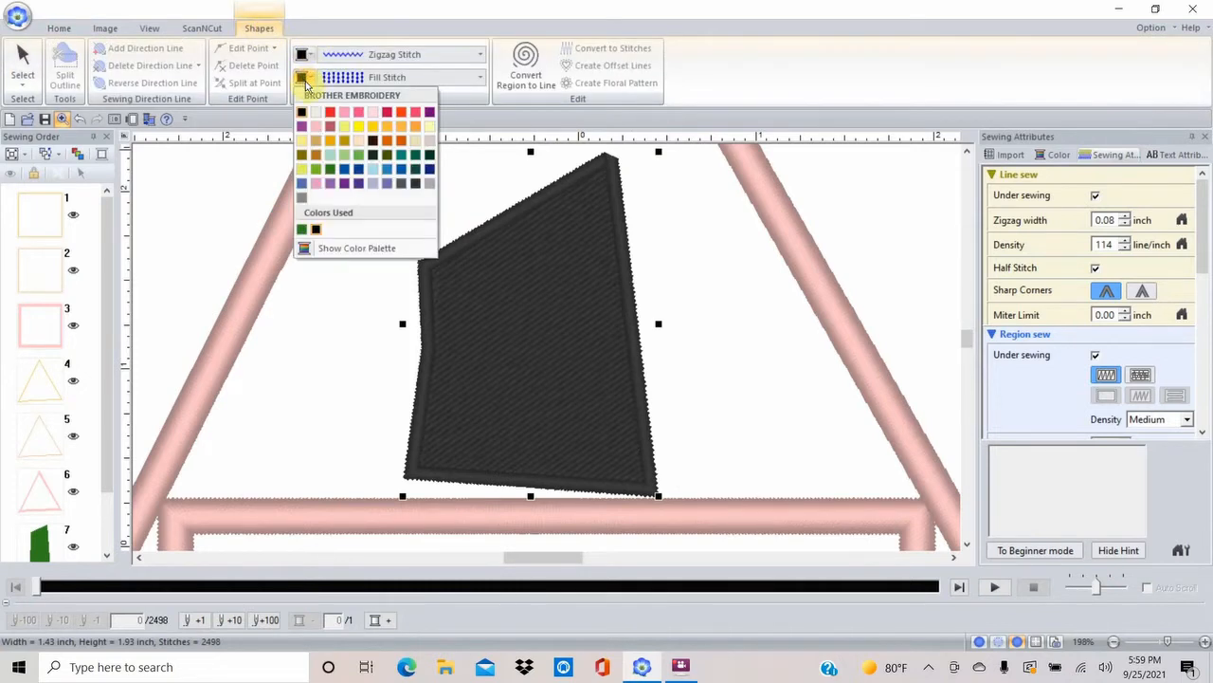
{"action": "left_click", "coordinate": [317, 114]}
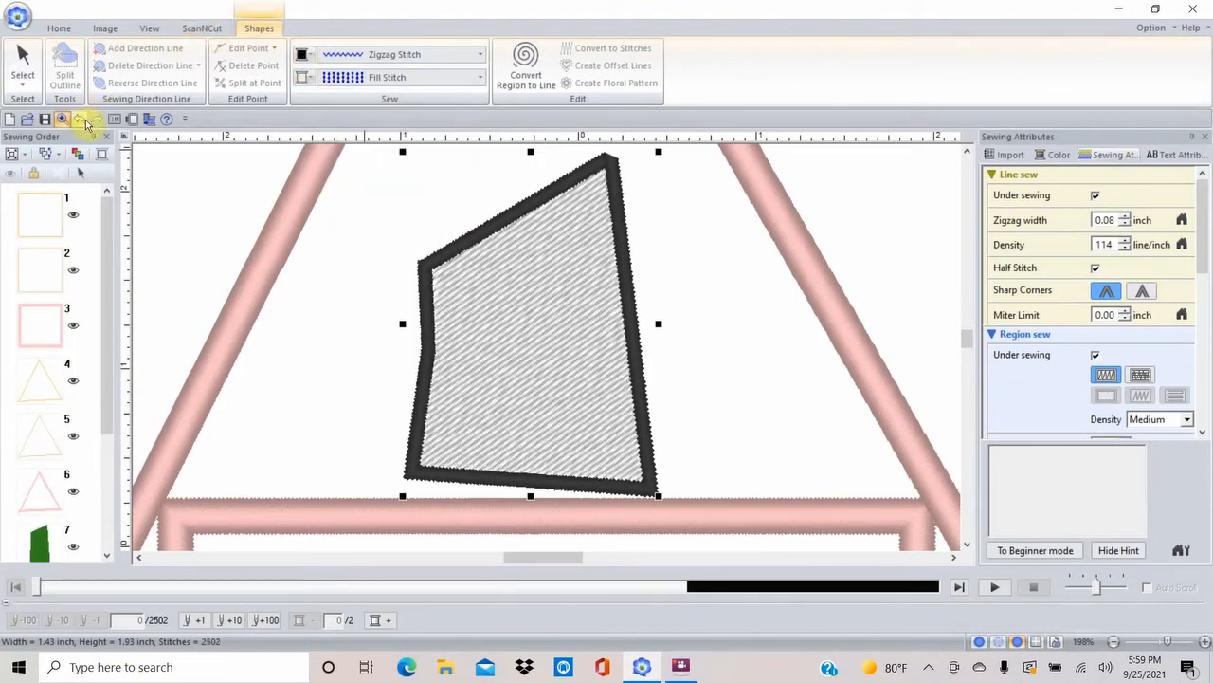
{"action": "left_click", "coordinate": [82, 120]}
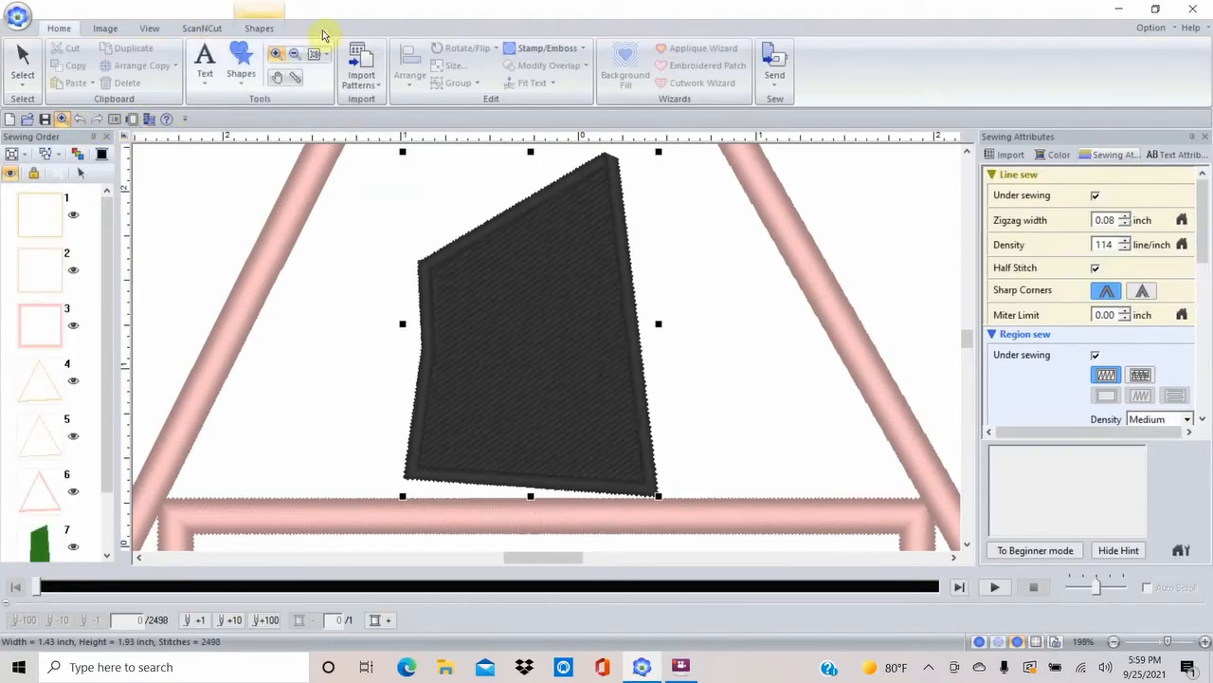
Draw a closed straight-line shape with a jagged left edge over the roof window's right part, using white Fill Stitch and a black zigzag outline
{"action": "left_click", "coordinate": [262, 33]}
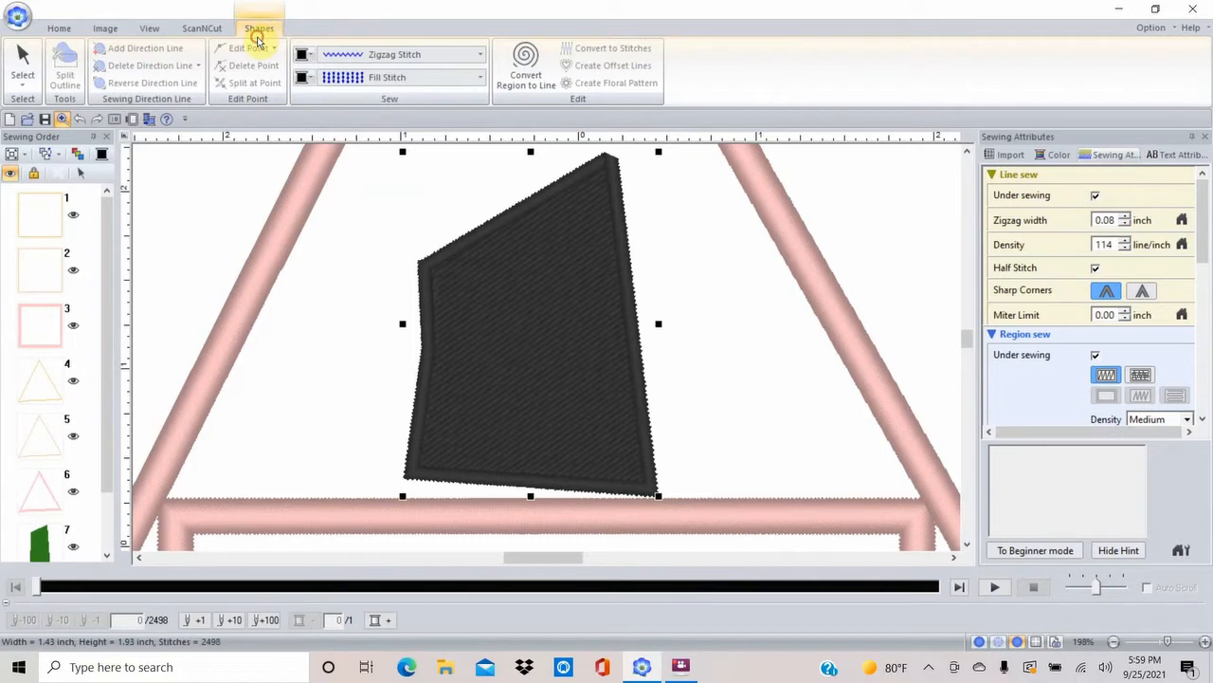
{"action": "left_click", "coordinate": [60, 32]}
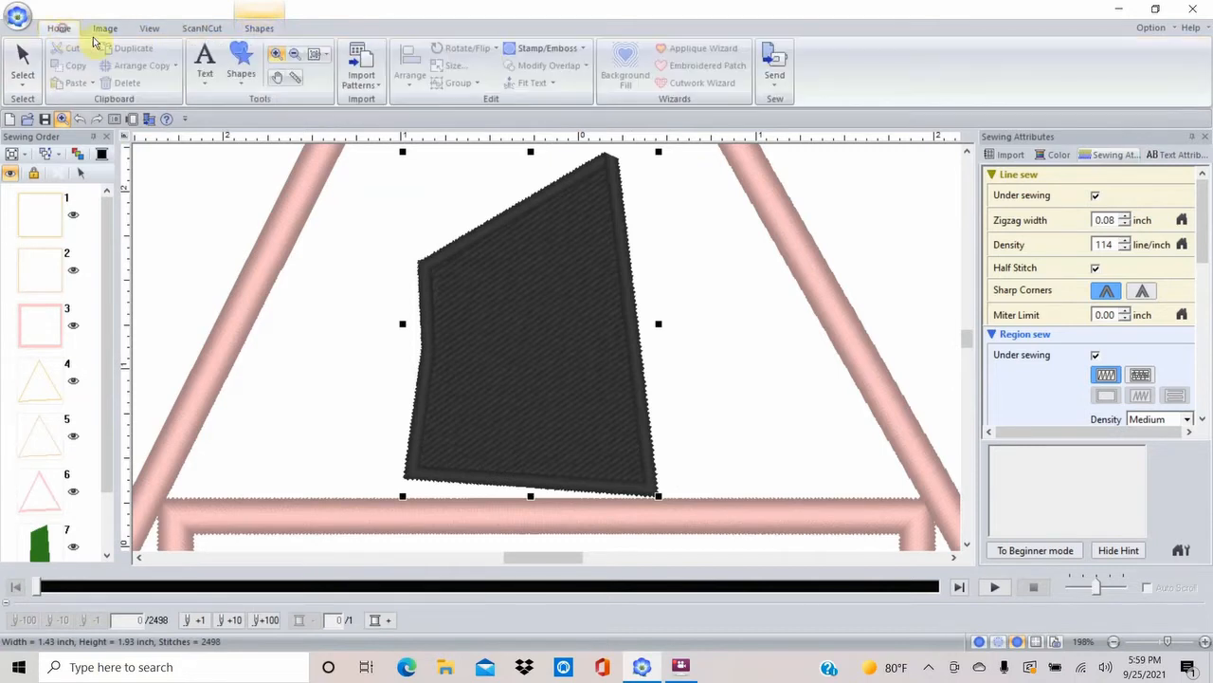
{"action": "left_click", "coordinate": [241, 87]}
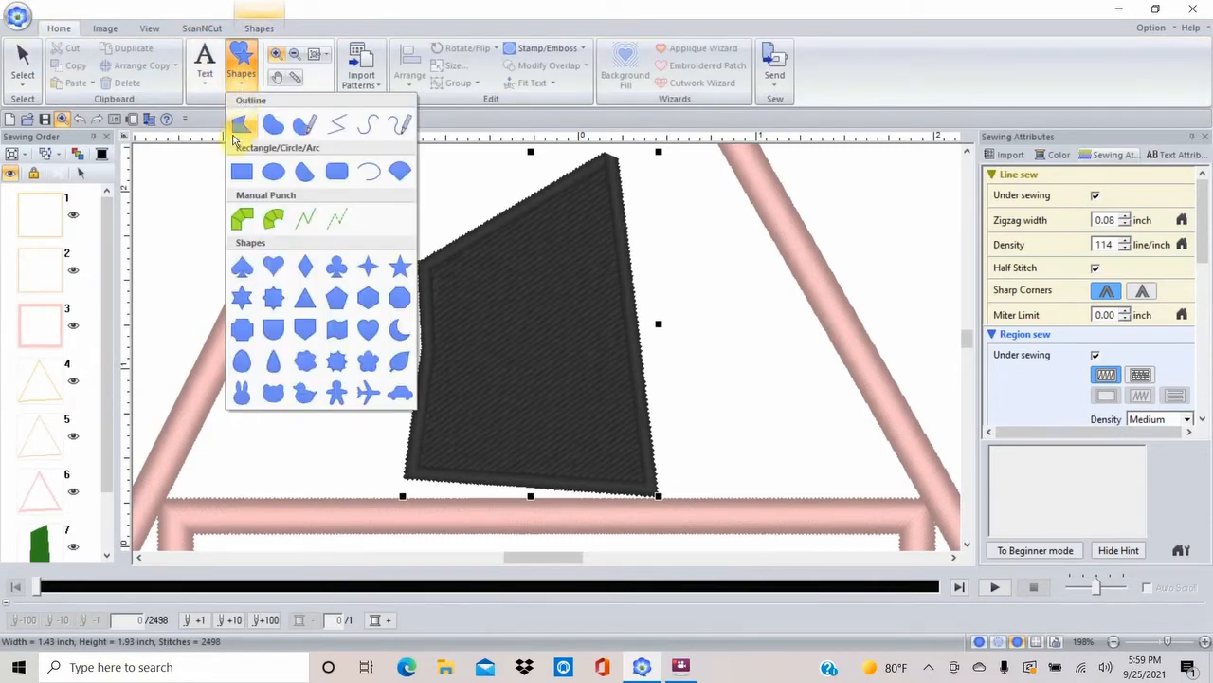
{"action": "left_click", "coordinate": [242, 124]}
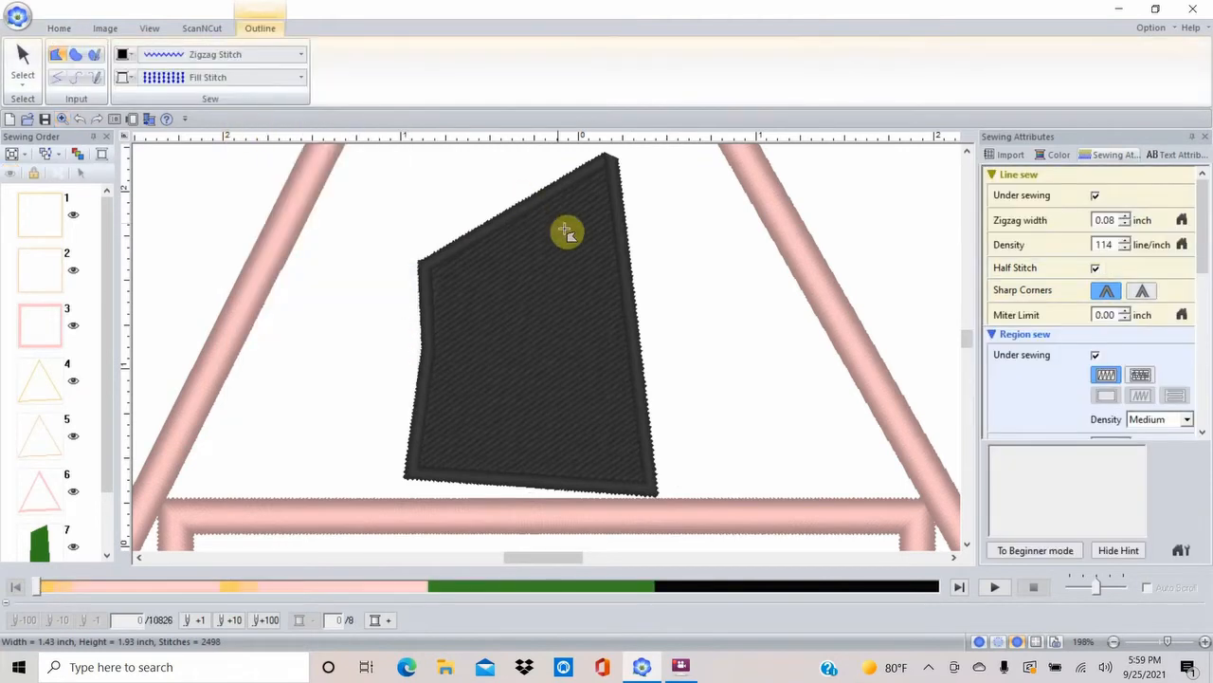
{"action": "left_click", "coordinate": [617, 228]}
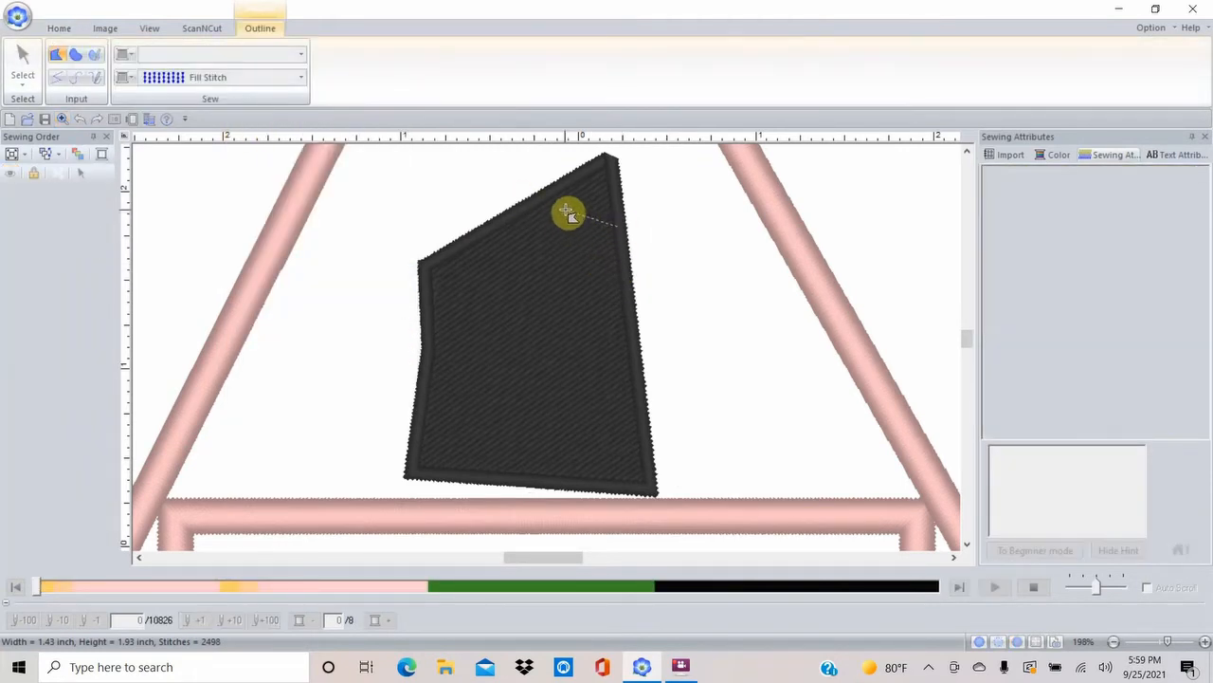
{"action": "left_click", "coordinate": [571, 299]}
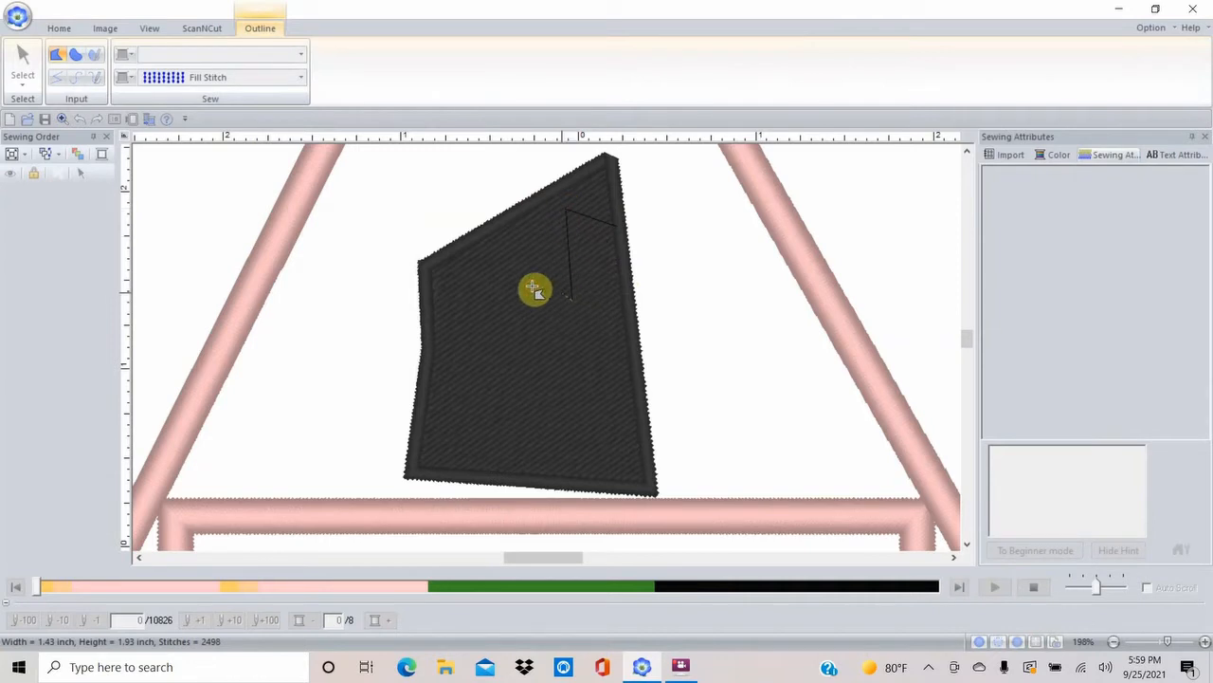
{"action": "left_click", "coordinate": [529, 286]}
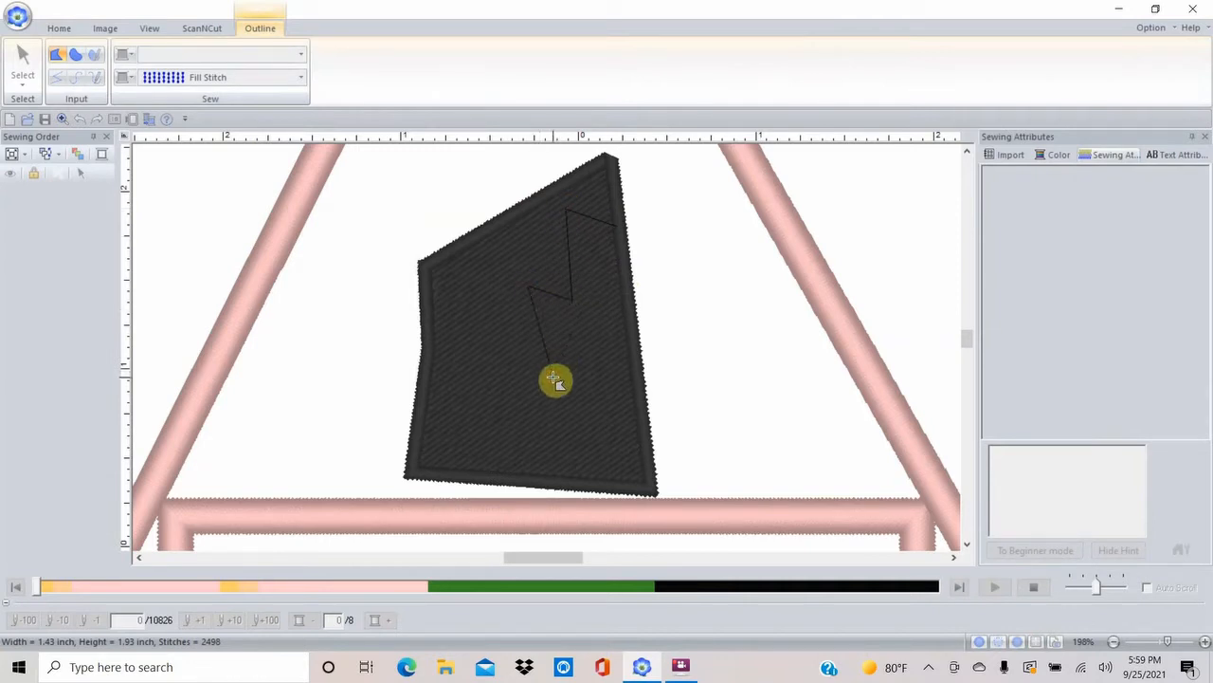
{"action": "left_click", "coordinate": [554, 380]}
{"action": "left_click", "coordinate": [492, 386]}
{"action": "left_click", "coordinate": [533, 445]}
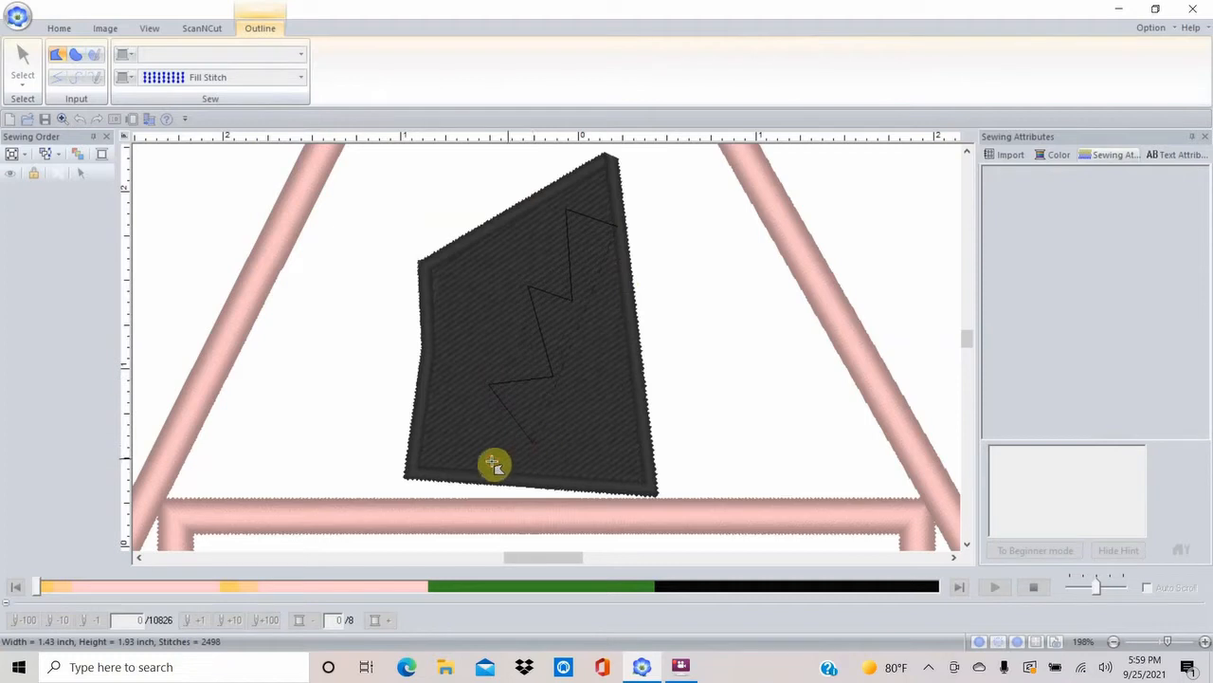
{"action": "left_click", "coordinate": [476, 461]}
{"action": "left_click", "coordinate": [482, 481]}
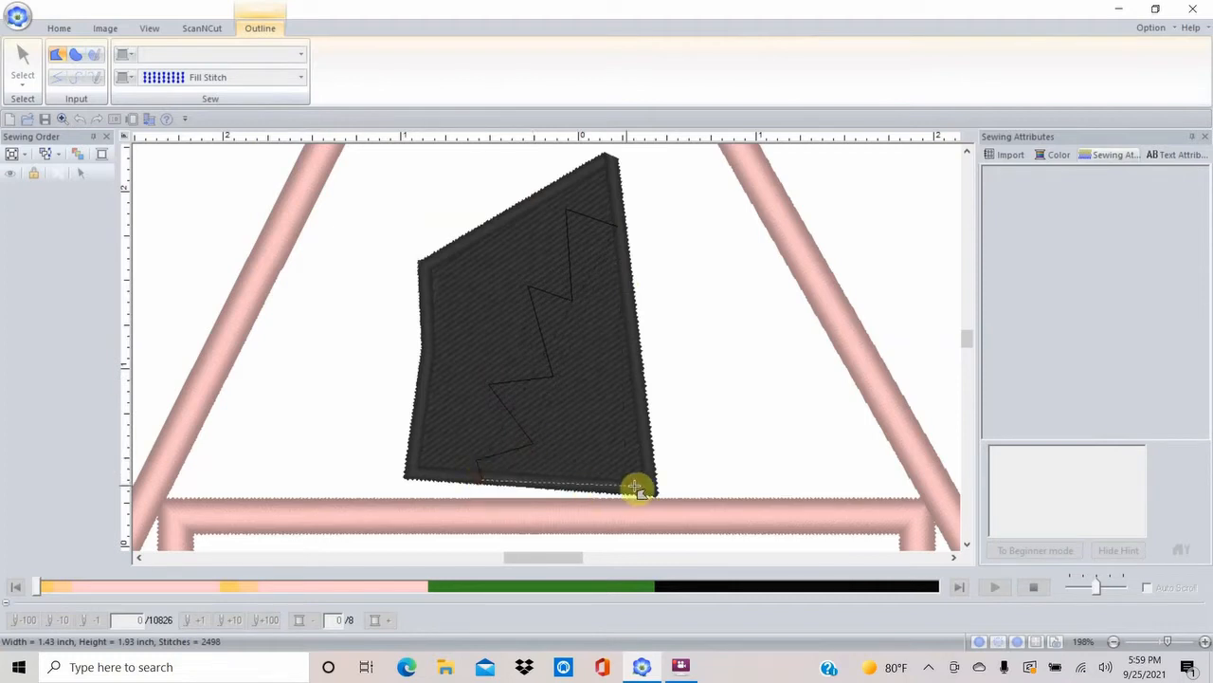
{"action": "left_click", "coordinate": [652, 488]}
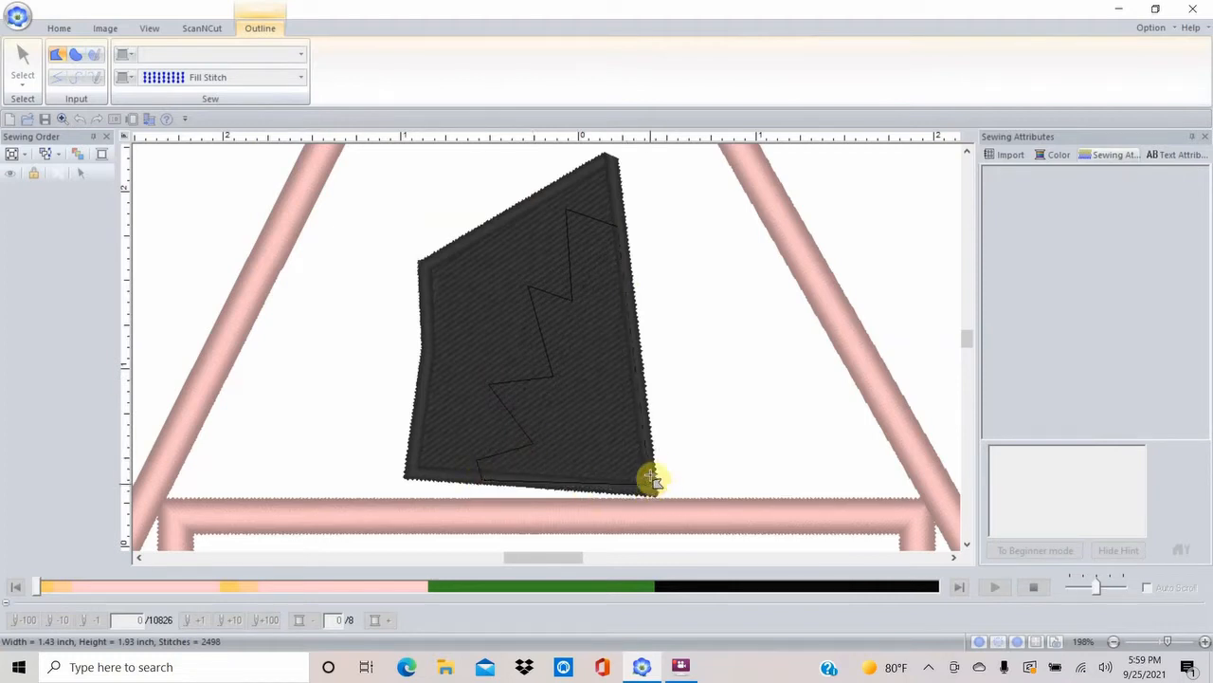
{"action": "double_click", "coordinate": [652, 460]}
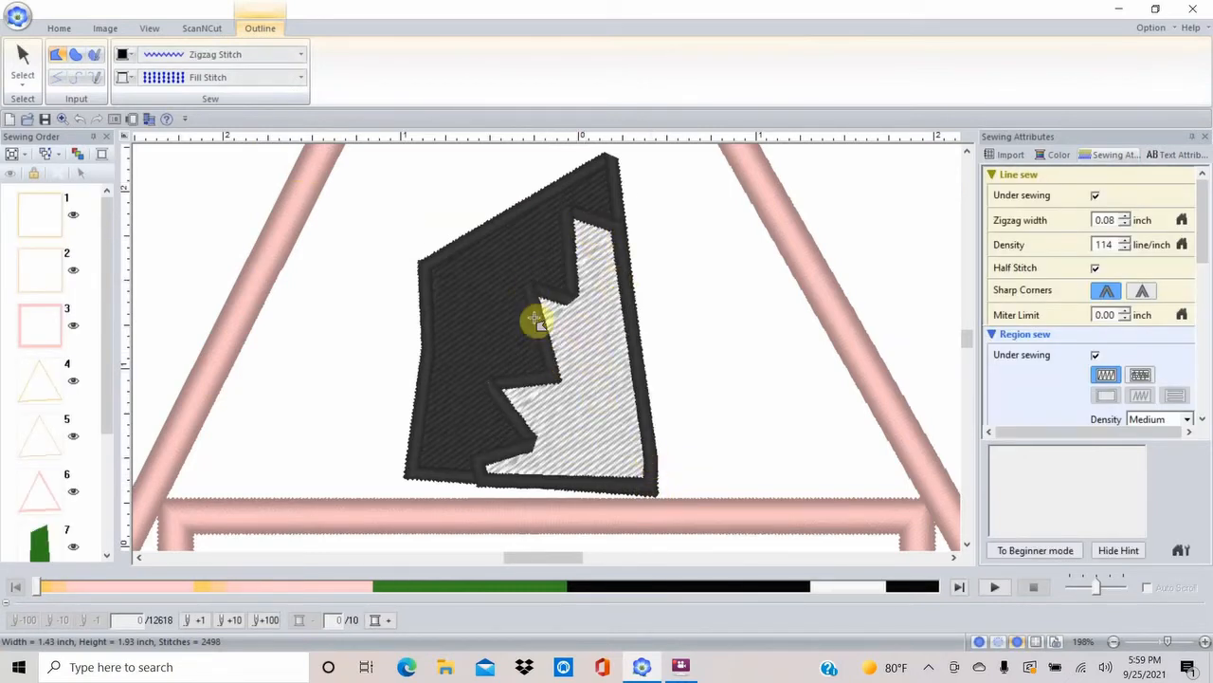
Select the white jagged shape in the roof window and set its outline to Not Sewn (Line)
{"action": "left_click", "coordinate": [28, 59]}
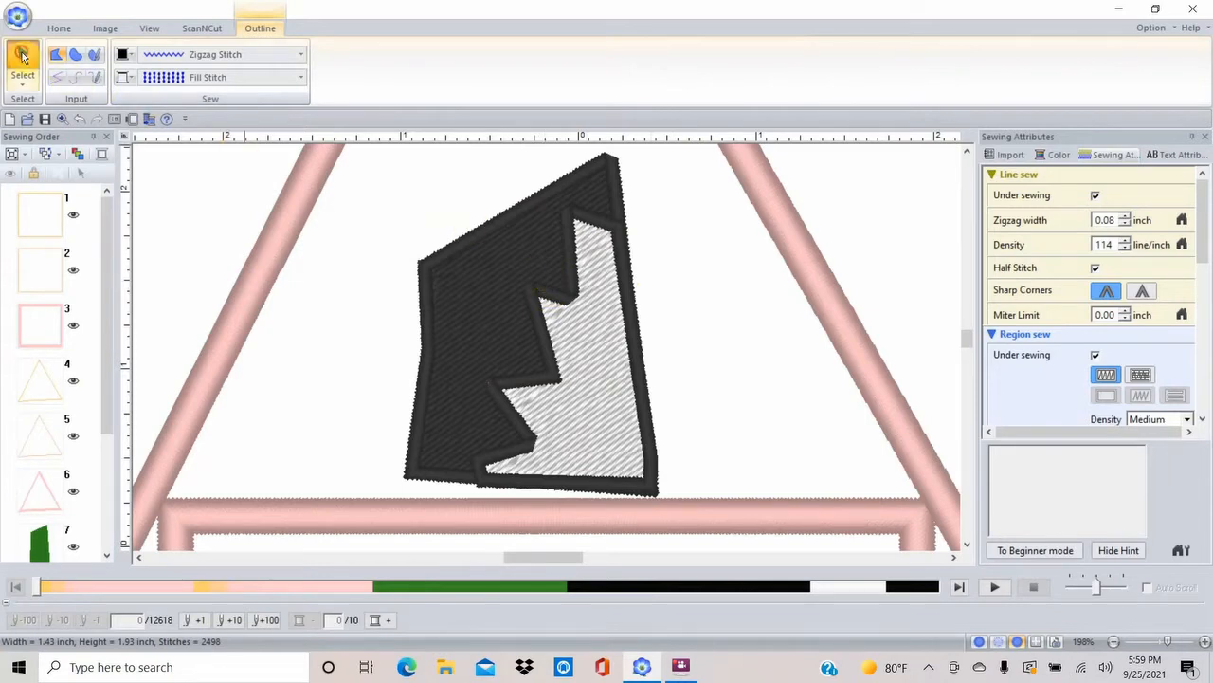
{"action": "left_click", "coordinate": [542, 290]}
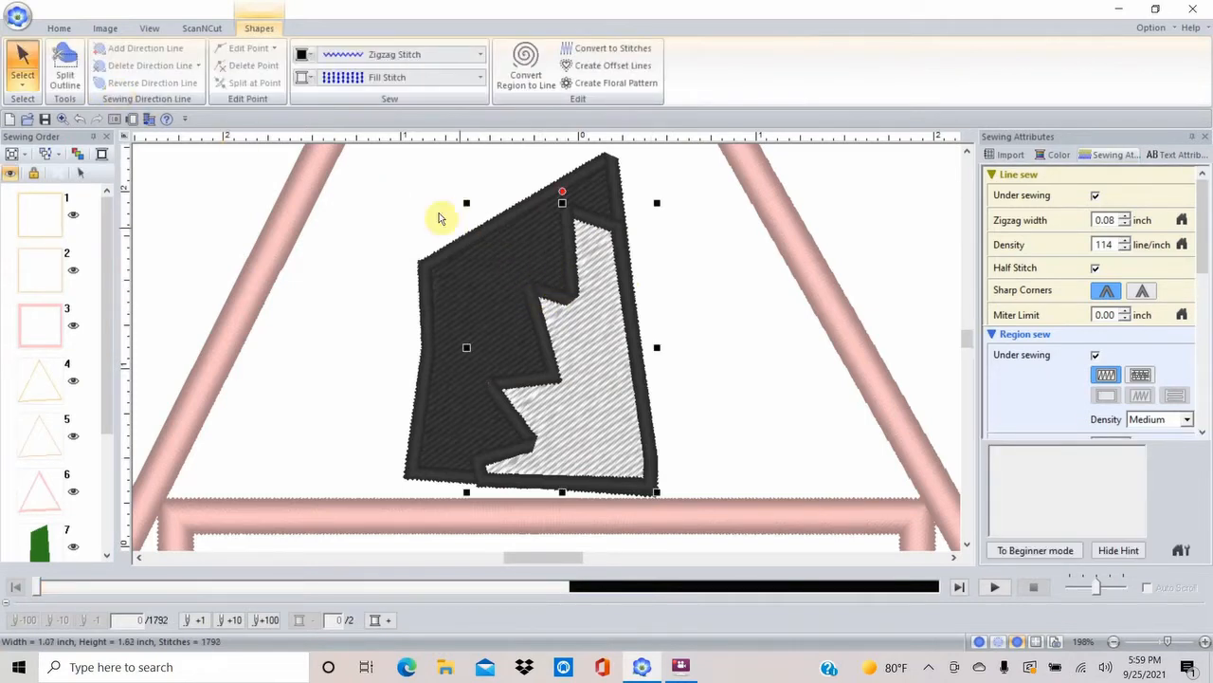
{"action": "left_click", "coordinate": [482, 55]}
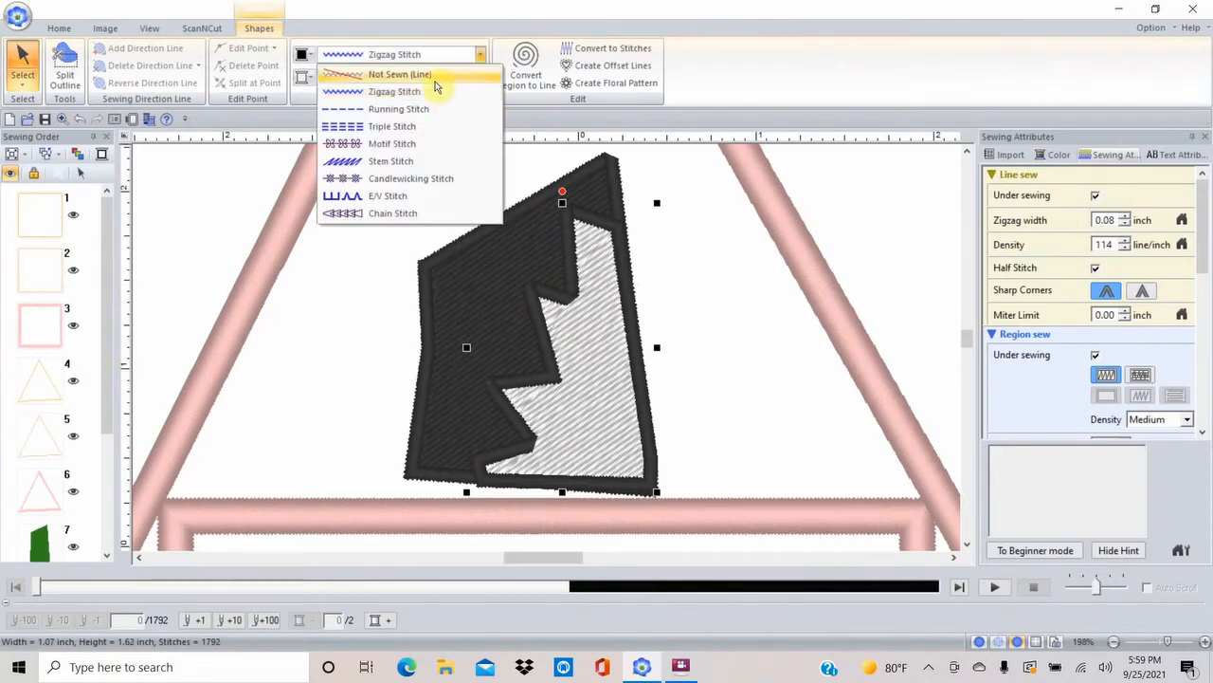
{"action": "left_click", "coordinate": [434, 75]}
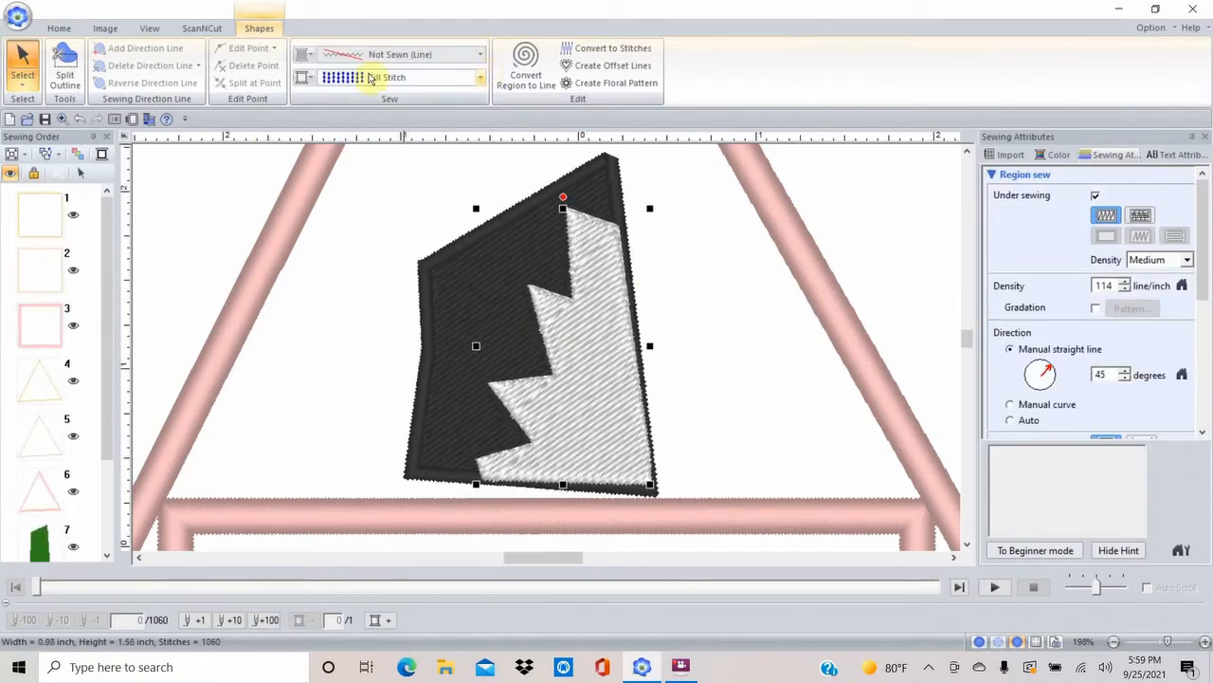
Try Radial Stitch, Flexible Spiral Stitch and Concentric Circle Stitch in turn as the white jagged shape's fill
{"action": "left_click", "coordinate": [481, 79]}
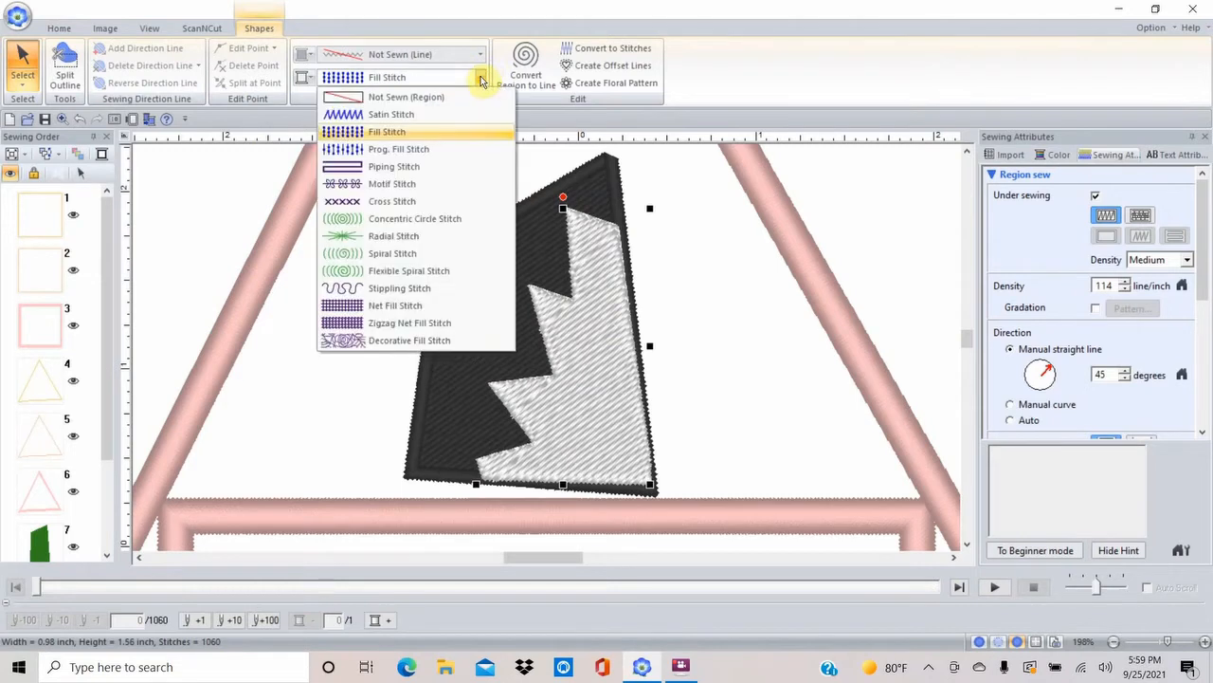
{"action": "left_click", "coordinate": [426, 240]}
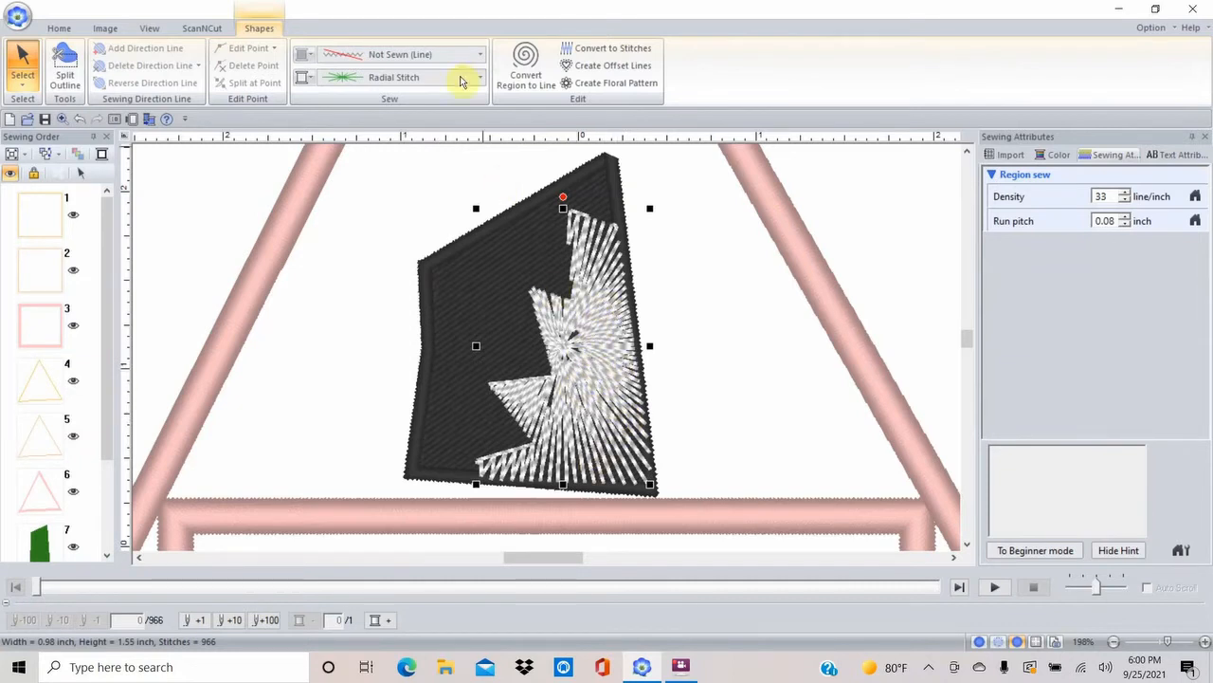
{"action": "left_click", "coordinate": [481, 79]}
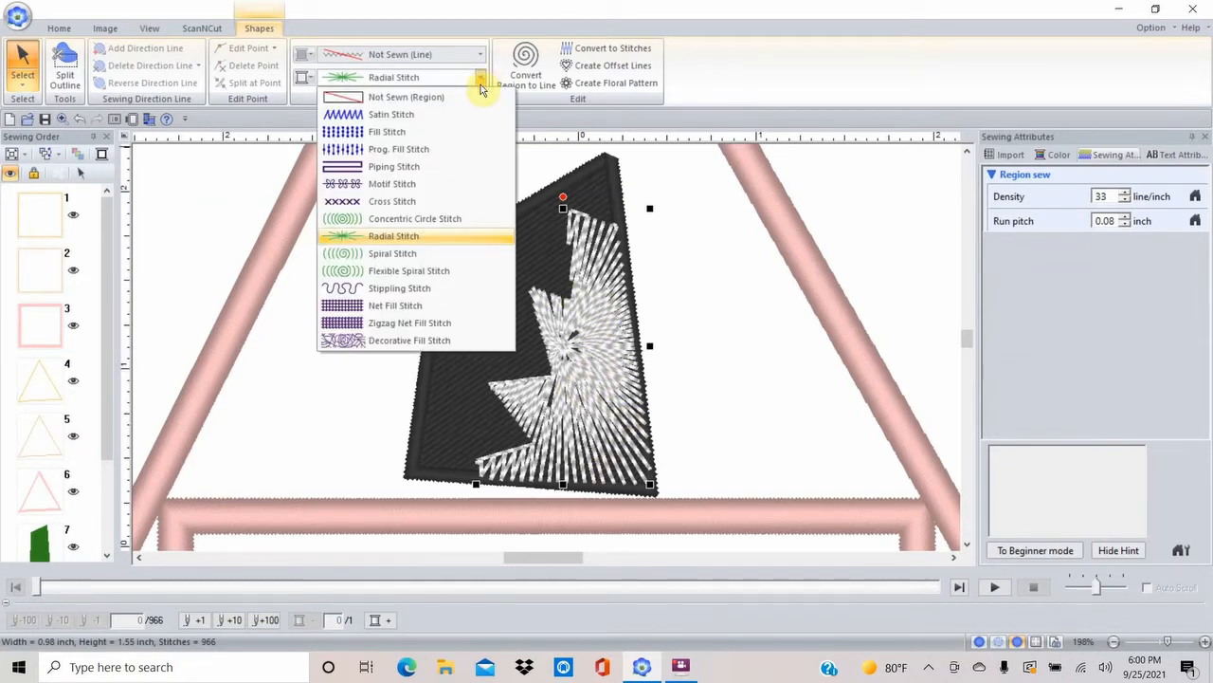
{"action": "left_click", "coordinate": [422, 273]}
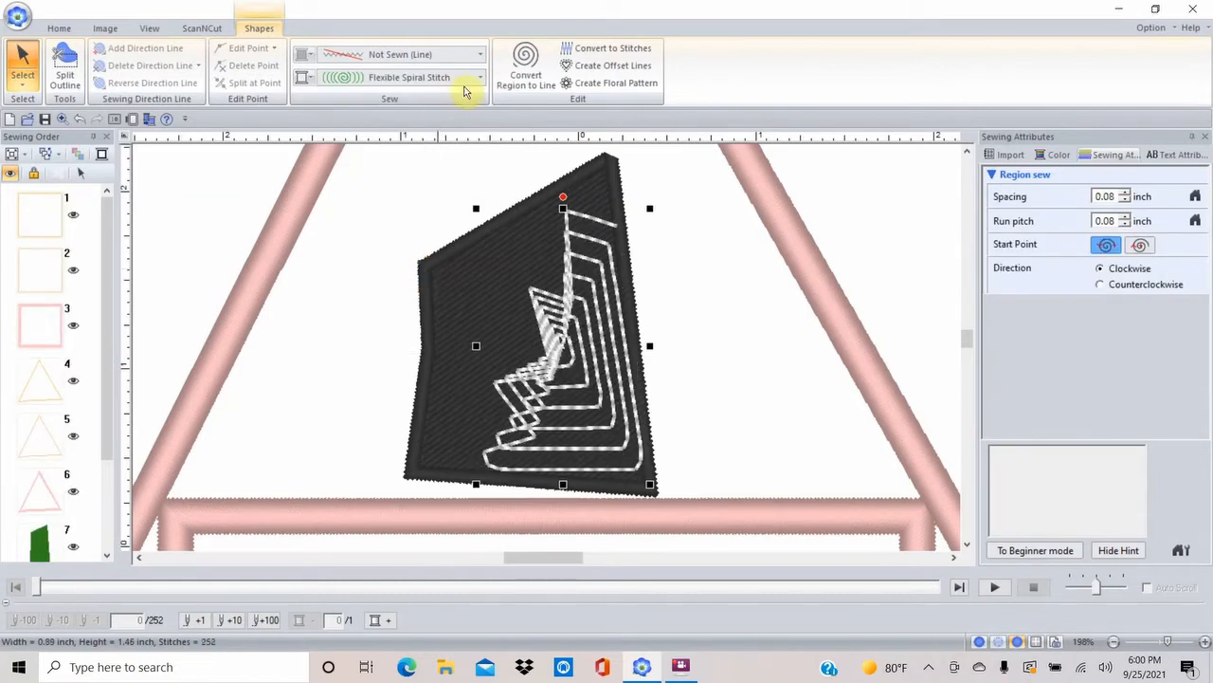
{"action": "left_click", "coordinate": [480, 78]}
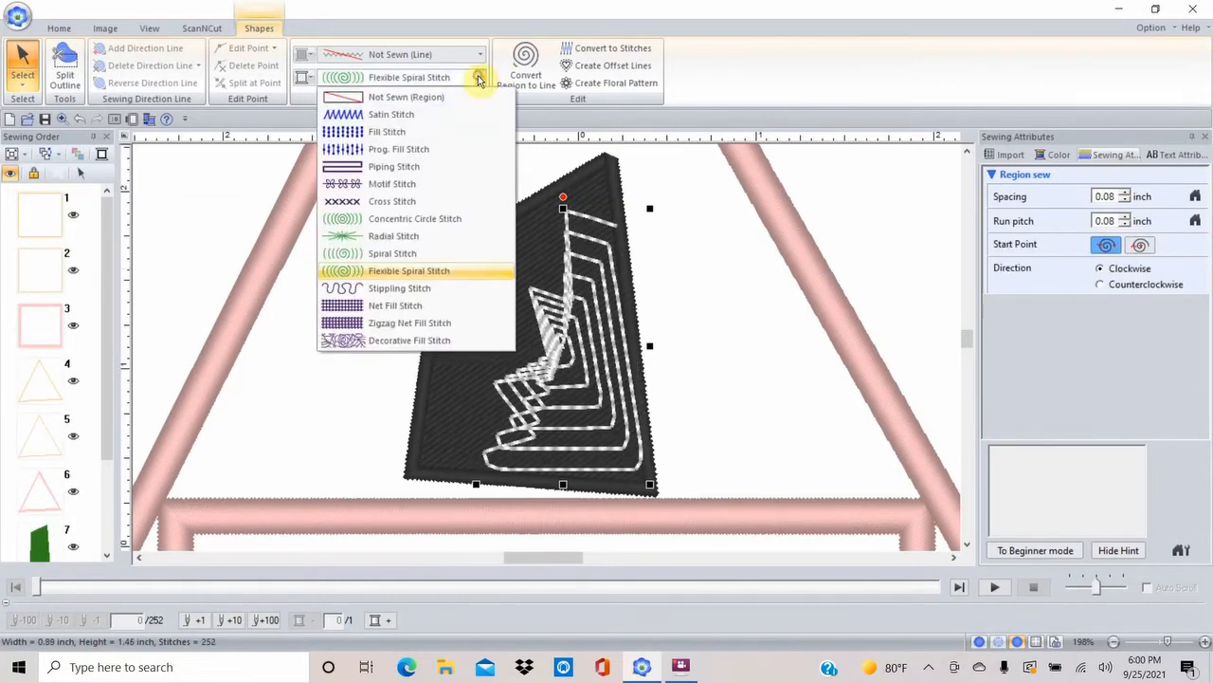
{"action": "left_click", "coordinate": [422, 221]}
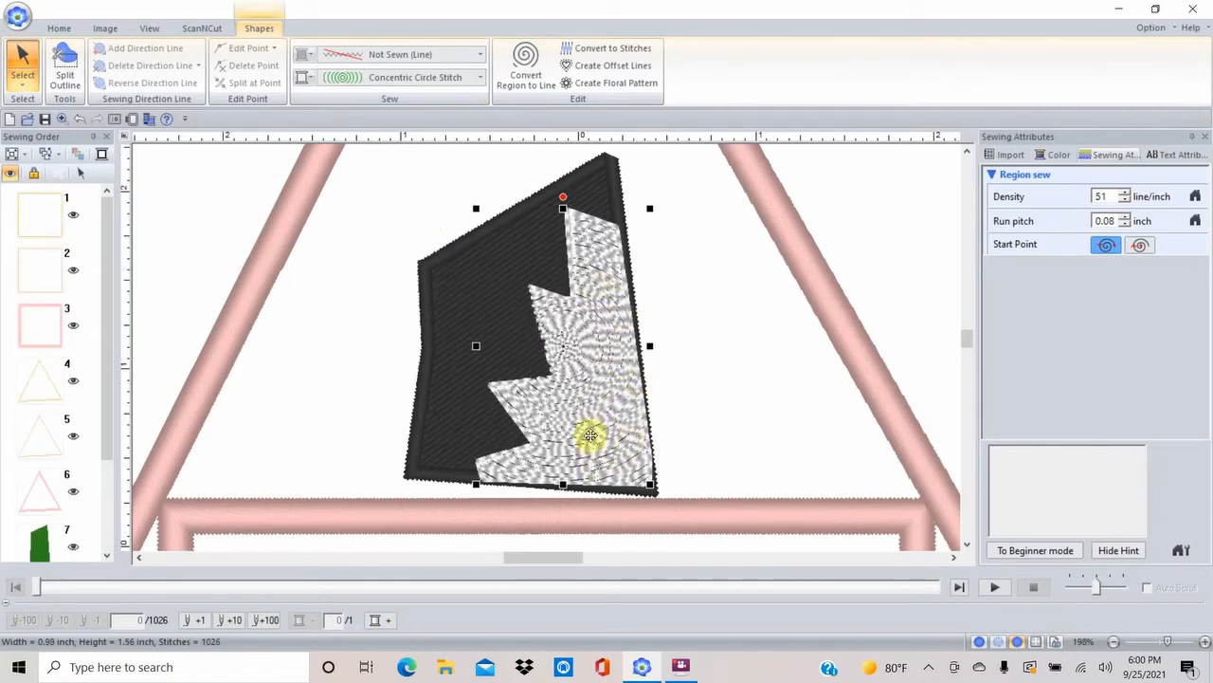
Apply Radial Stitch to the white jagged shape and lower its density to 24 lines per inch
{"action": "left_click", "coordinate": [481, 80]}
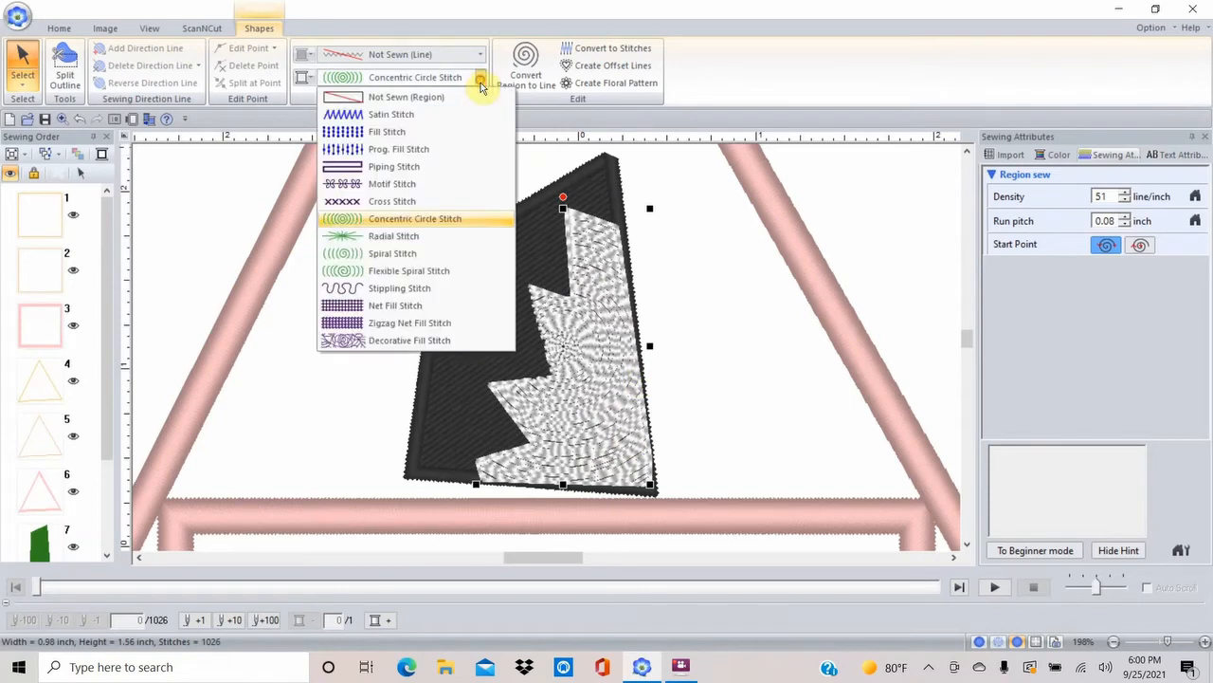
{"action": "left_click", "coordinate": [449, 236]}
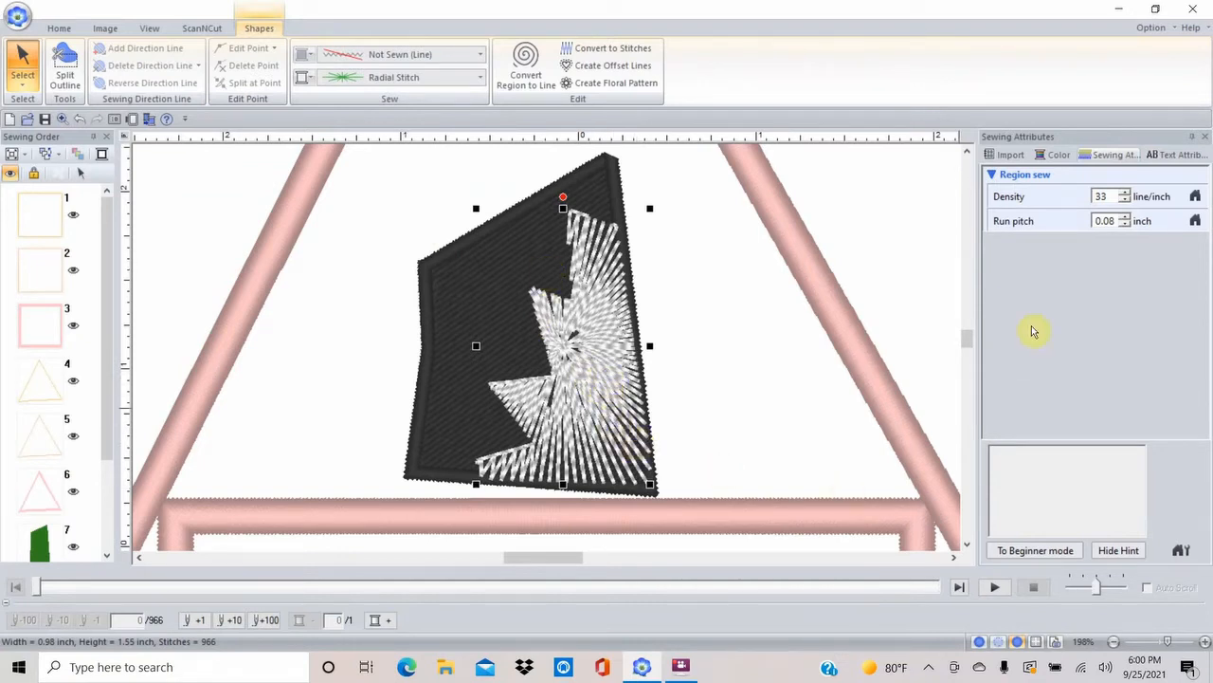
{"action": "left_click", "coordinate": [1126, 202]}
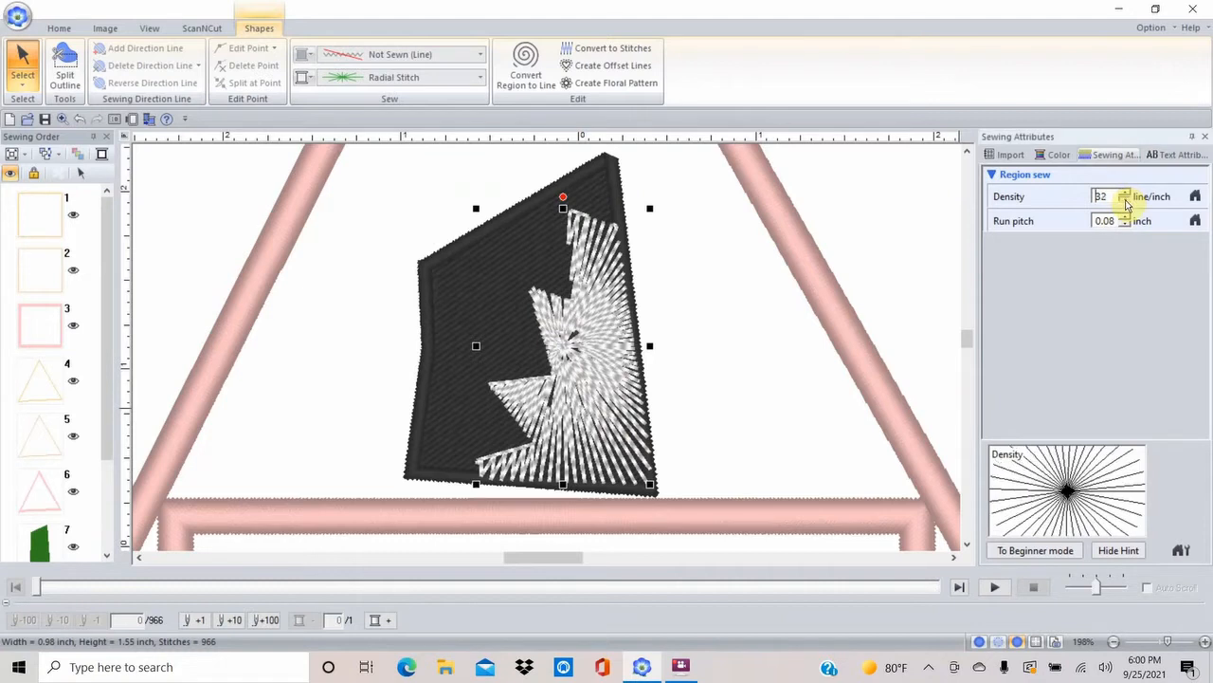
{"action": "left_click", "coordinate": [1126, 202]}
{"action": "left_click", "coordinate": [1127, 202]}
{"action": "left_click", "coordinate": [1126, 202]}
{"action": "left_click", "coordinate": [1126, 202]}
{"action": "left_click", "coordinate": [1126, 202]}
{"action": "left_click", "coordinate": [1126, 202]}
{"action": "left_click", "coordinate": [1126, 202]}
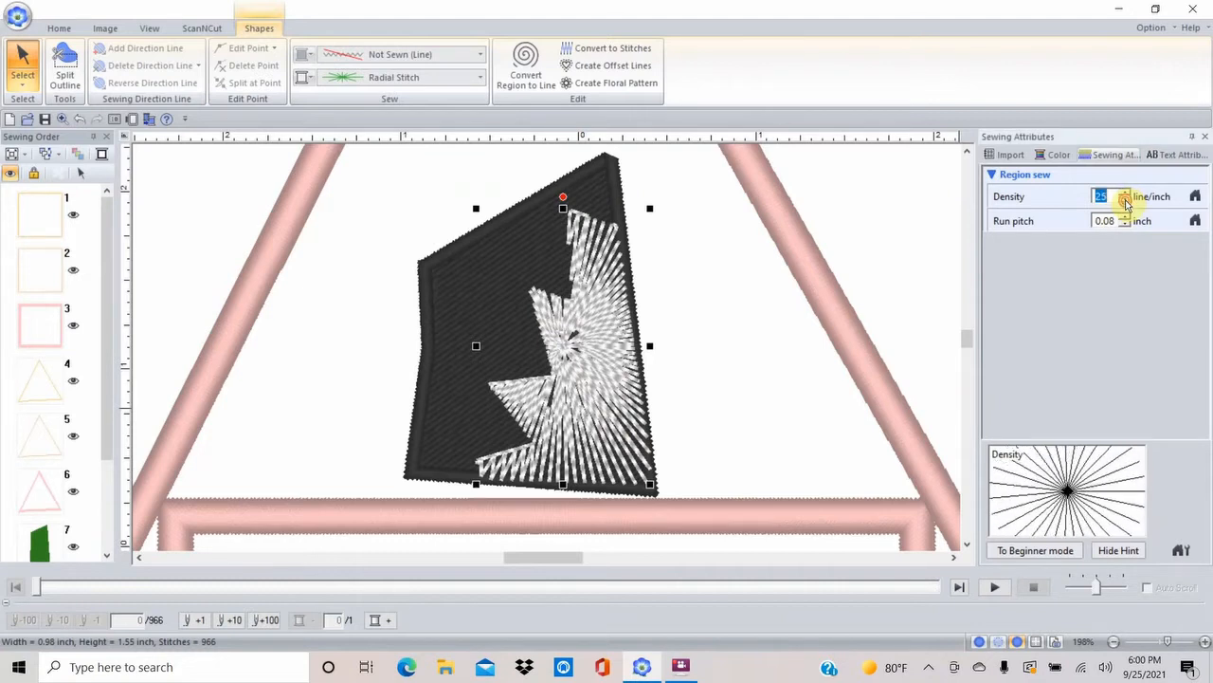
{"action": "left_click", "coordinate": [1127, 202]}
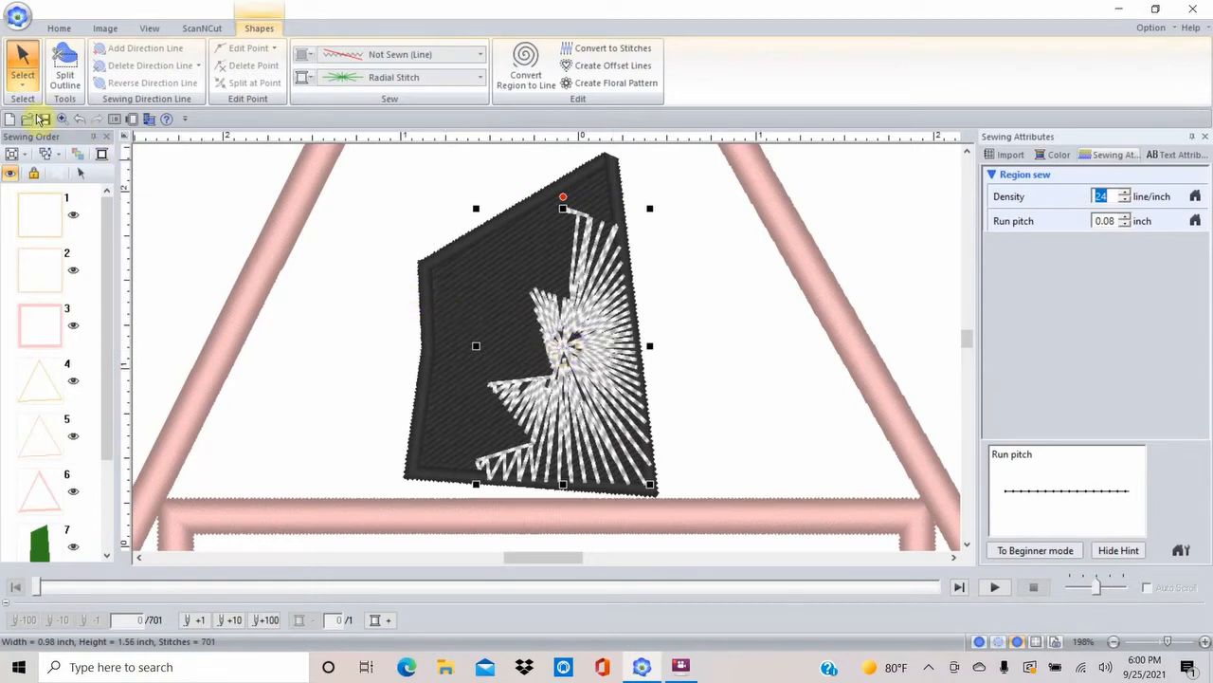
Examine the jagged shape's edit points and its sewing entry and exit points with the two other Select tools
{"action": "left_click", "coordinate": [23, 90]}
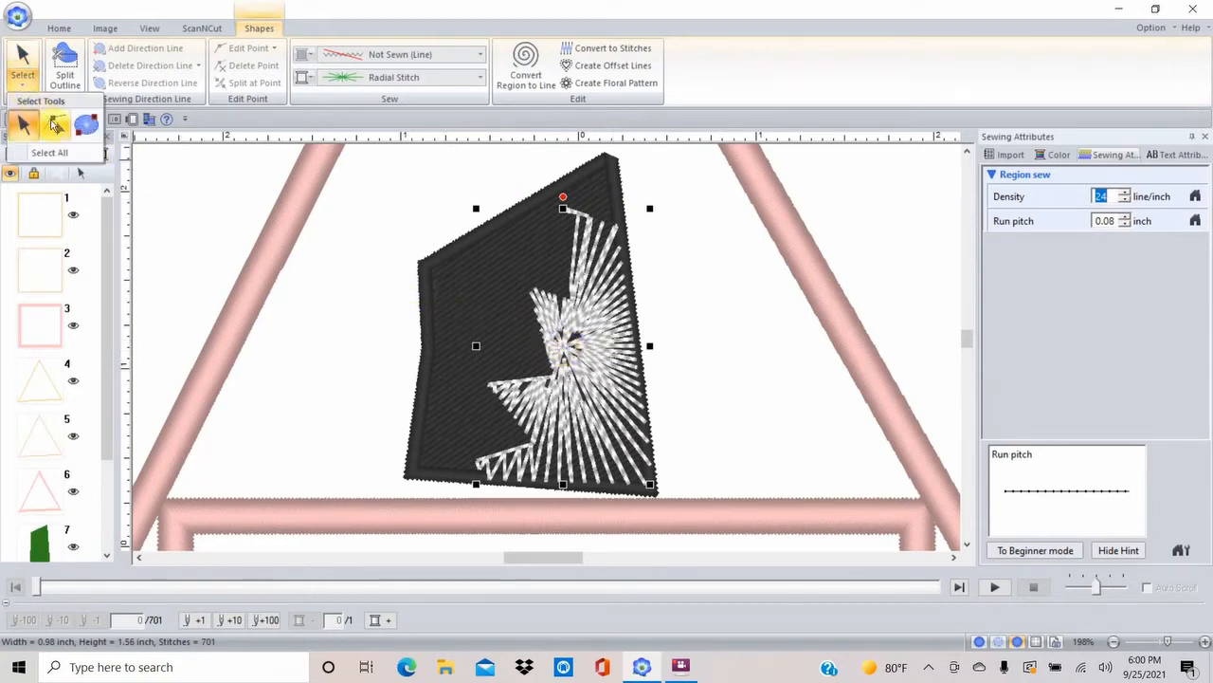
{"action": "left_click", "coordinate": [55, 126]}
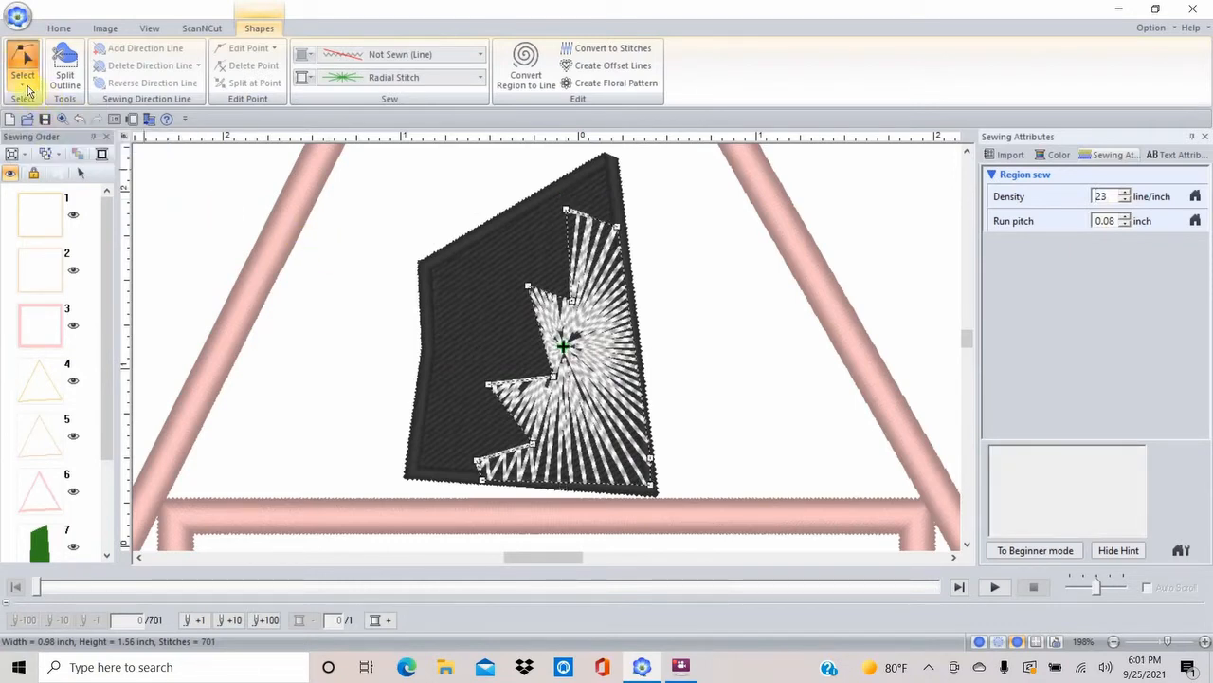
{"action": "left_click", "coordinate": [23, 88]}
{"action": "left_click", "coordinate": [87, 127]}
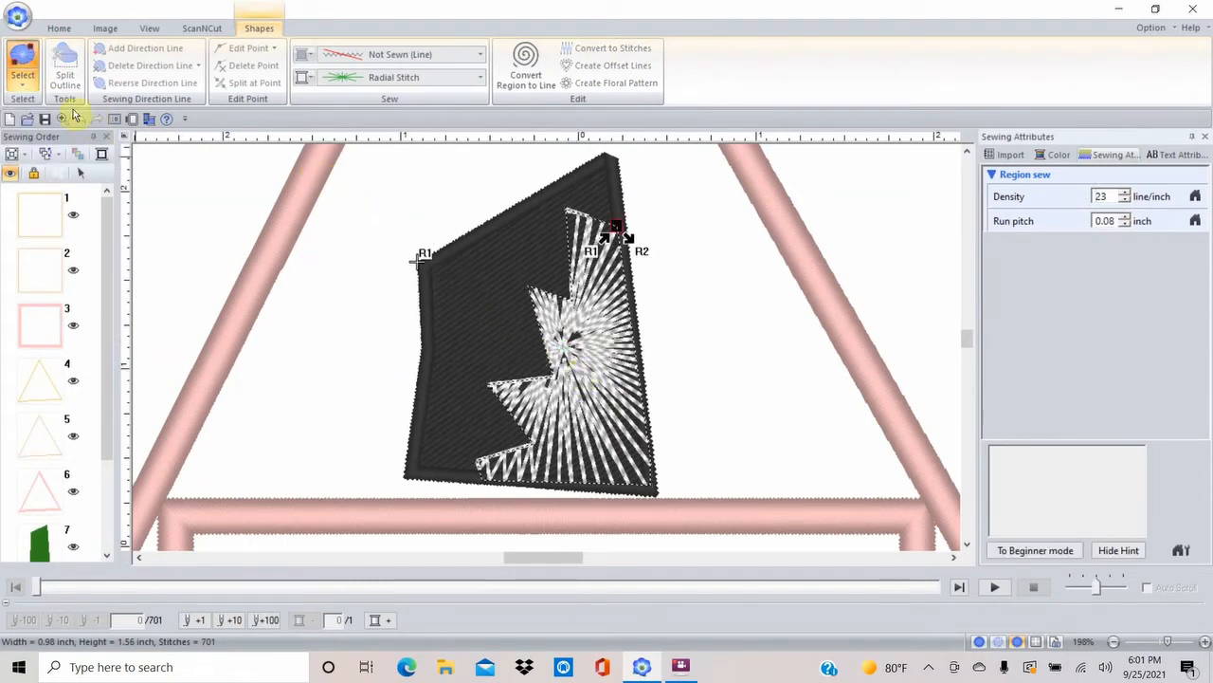
In point editing, move the radial stitch's center from the middle of the jagged shape onto the upper tip of its jagged edge
{"action": "left_click", "coordinate": [23, 87]}
{"action": "left_click", "coordinate": [23, 124]}
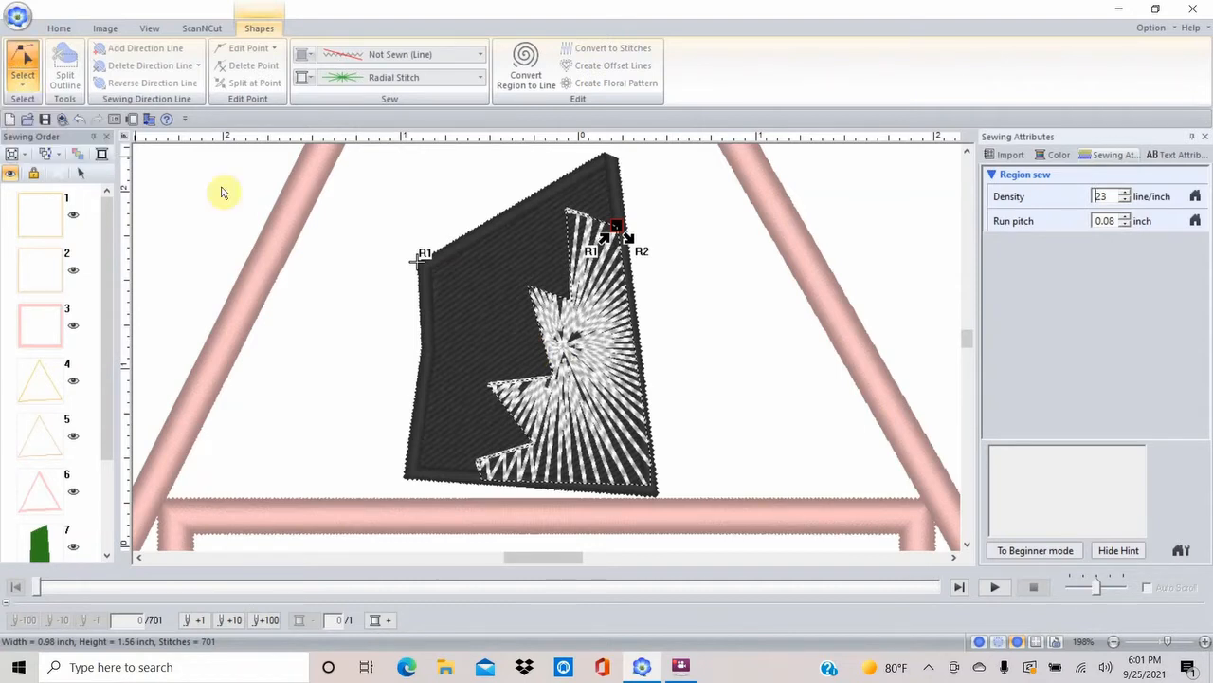
{"action": "left_click", "coordinate": [515, 393]}
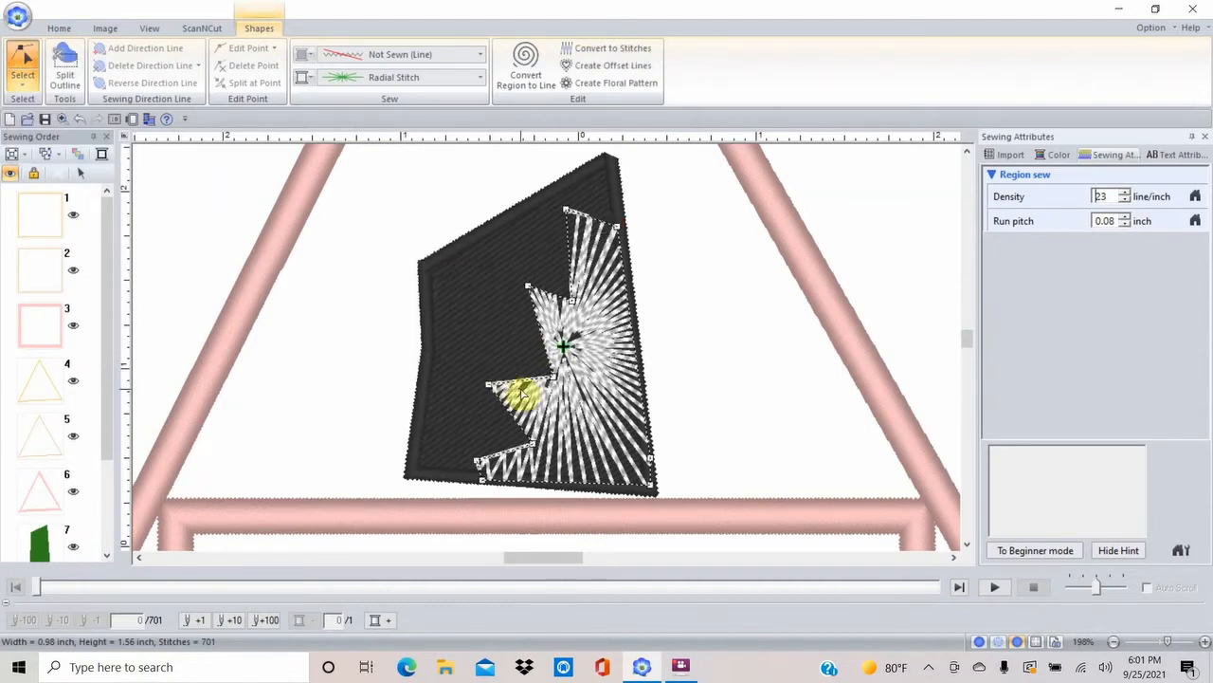
{"action": "left_click", "coordinate": [564, 349]}
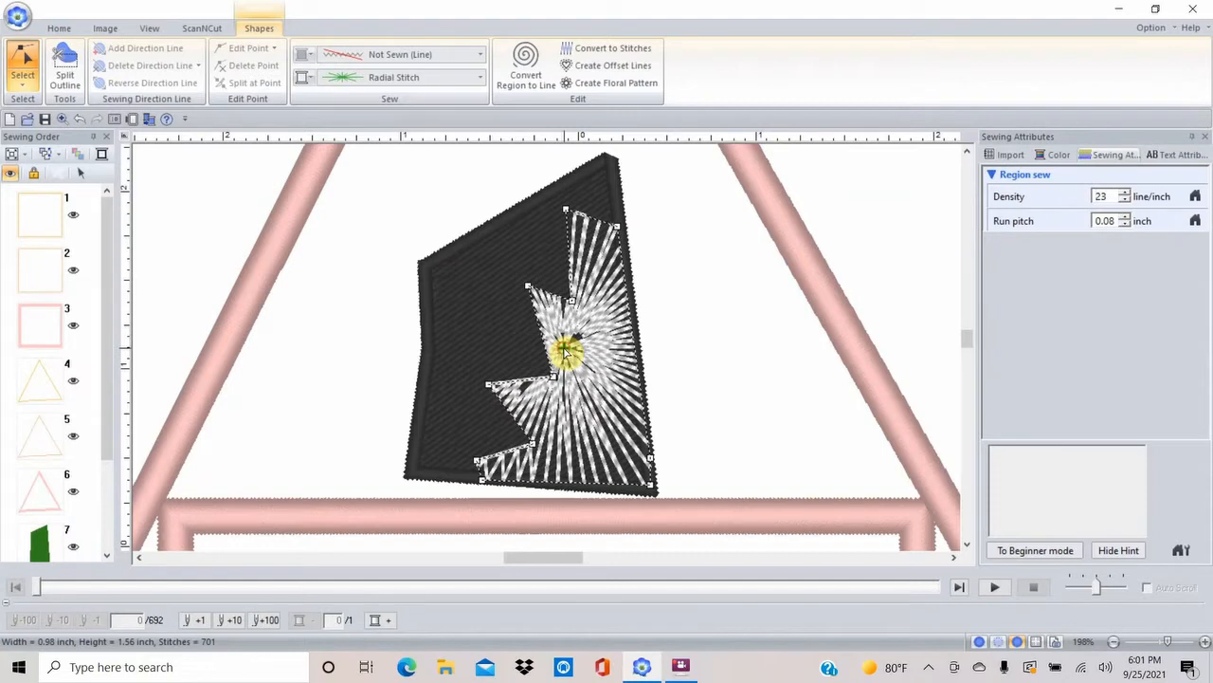
{"action": "left_click_drag", "start_coordinate": [566, 351], "coordinate": [541, 314]}
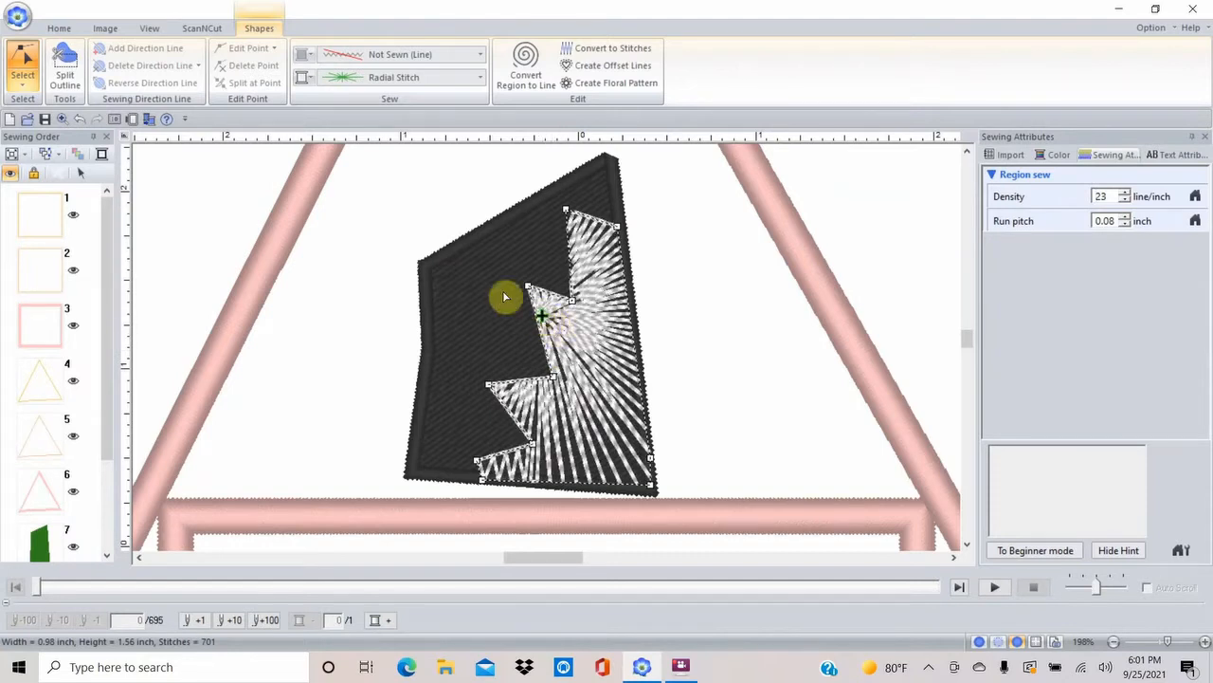
{"action": "left_click", "coordinate": [21, 79]}
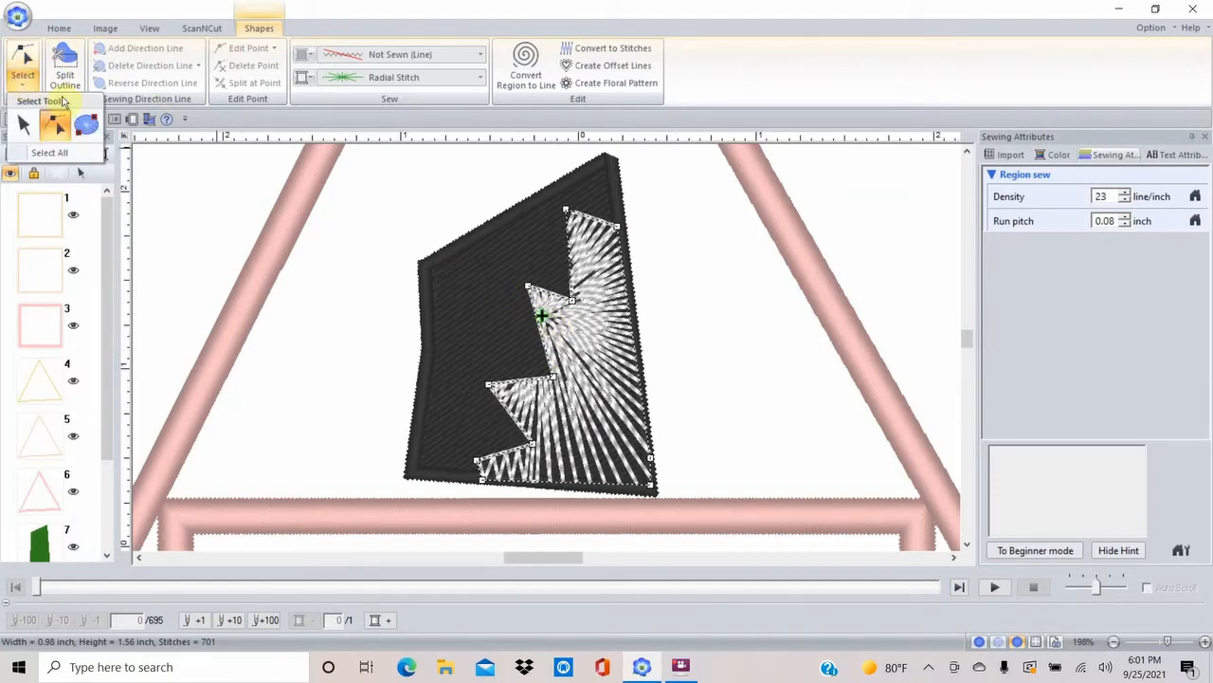
{"action": "left_click", "coordinate": [56, 124]}
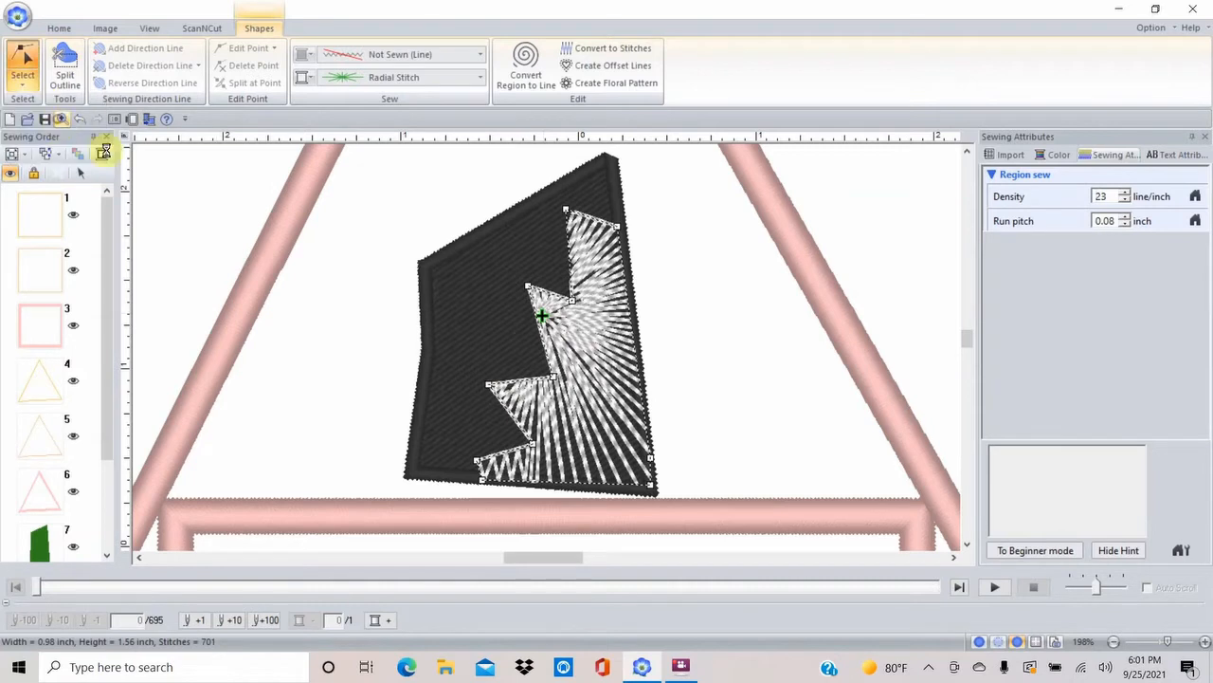
{"action": "left_click", "coordinate": [528, 283]}
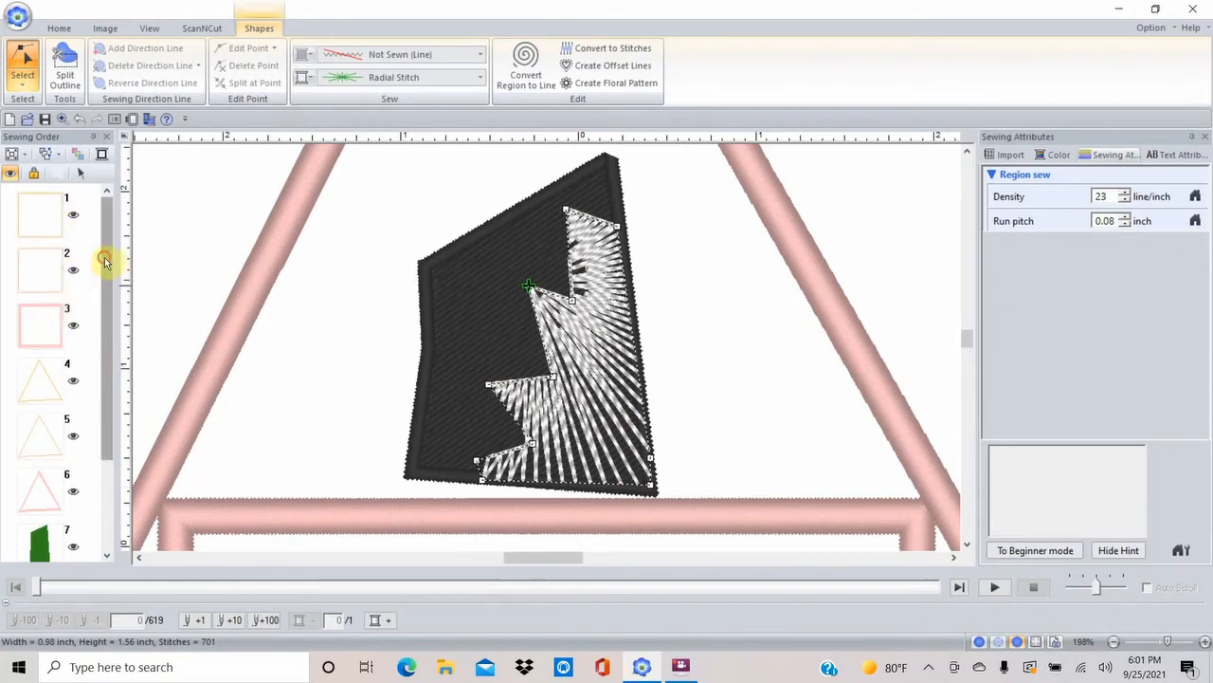
Expand the black group in the sewing order and move the window's zigzag outline to the end, after the white jagged shape
{"action": "left_click_drag", "start_coordinate": [104, 262], "coordinate": [108, 369]}
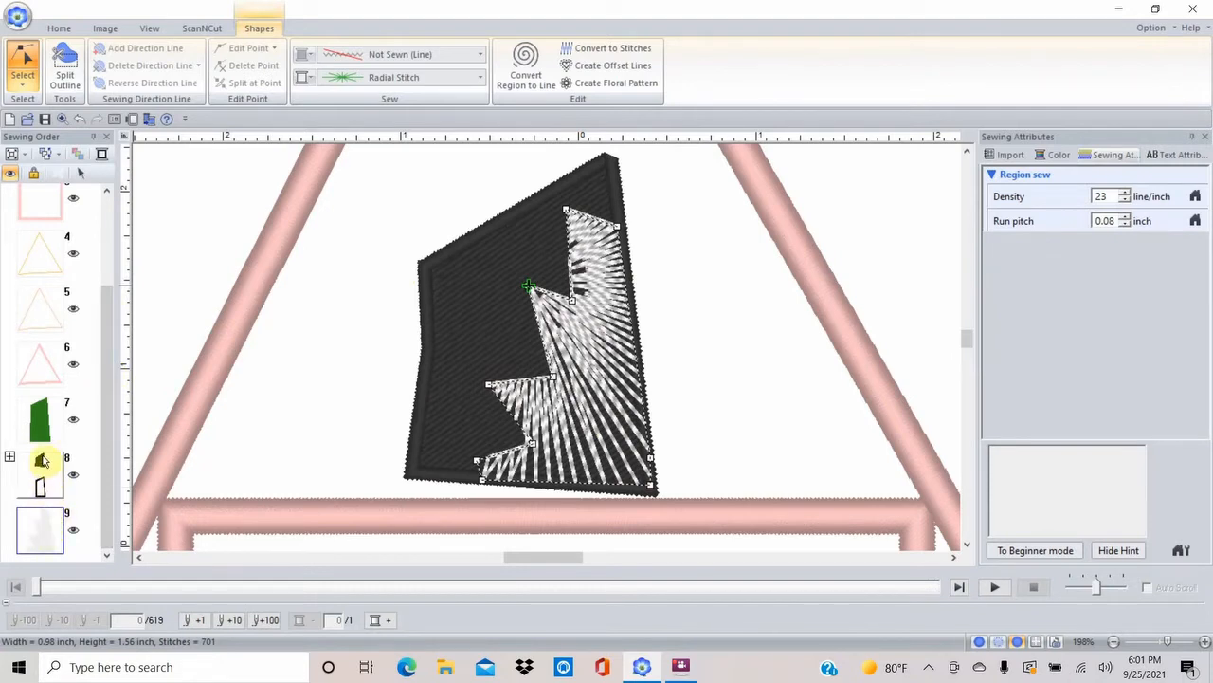
{"action": "left_click", "coordinate": [41, 492]}
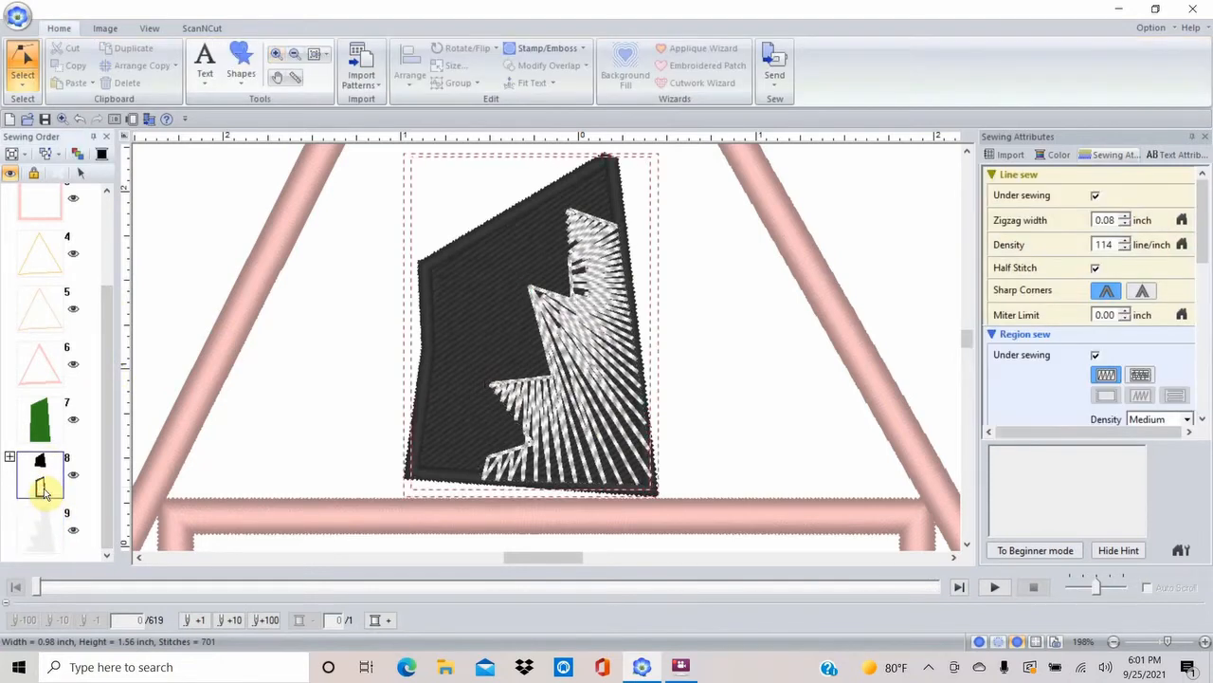
{"action": "left_click", "coordinate": [10, 460]}
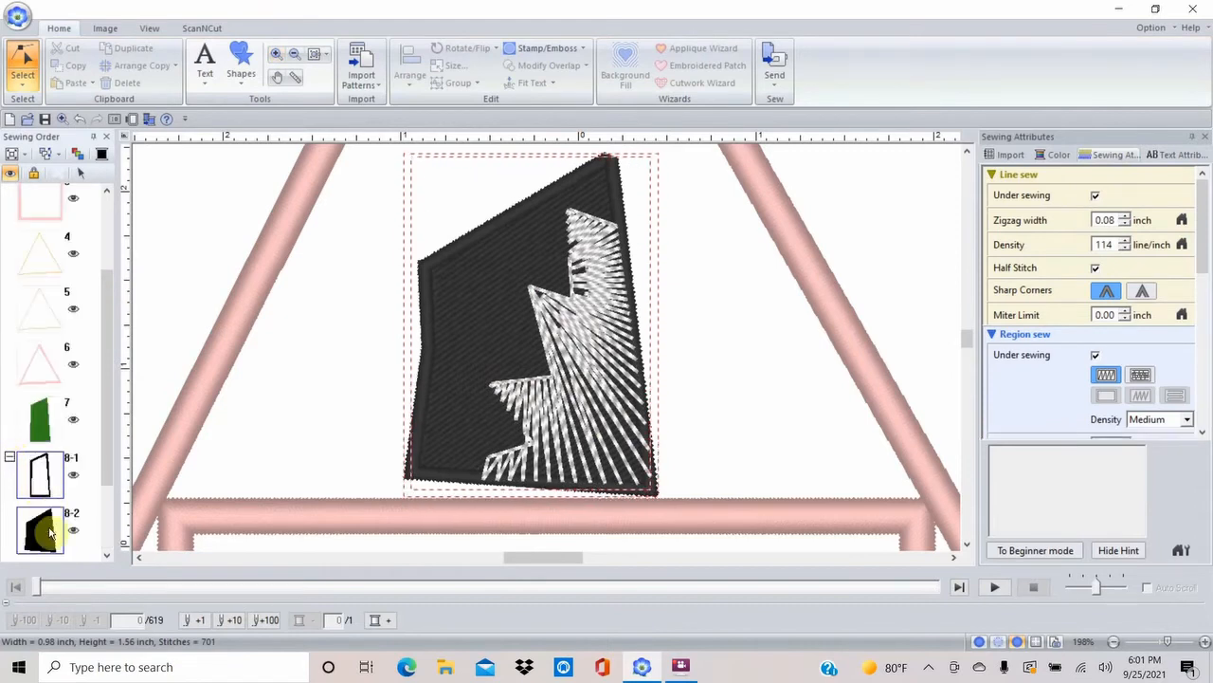
{"action": "left_click", "coordinate": [238, 442]}
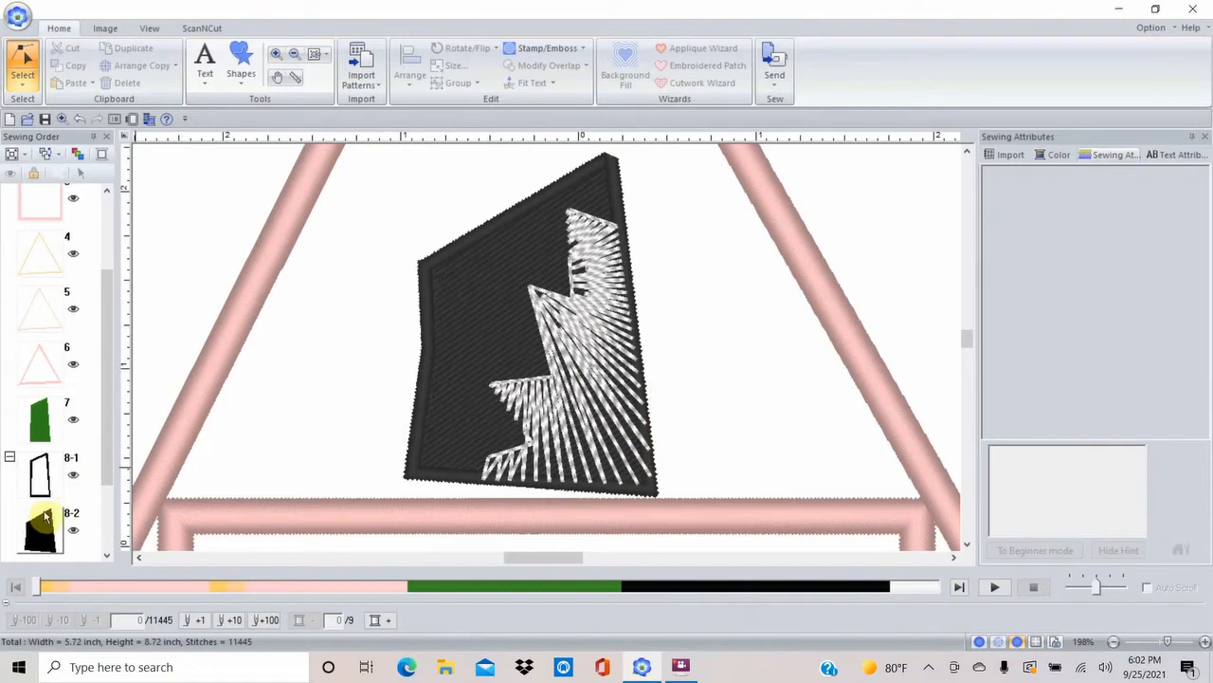
{"action": "left_click", "coordinate": [42, 485]}
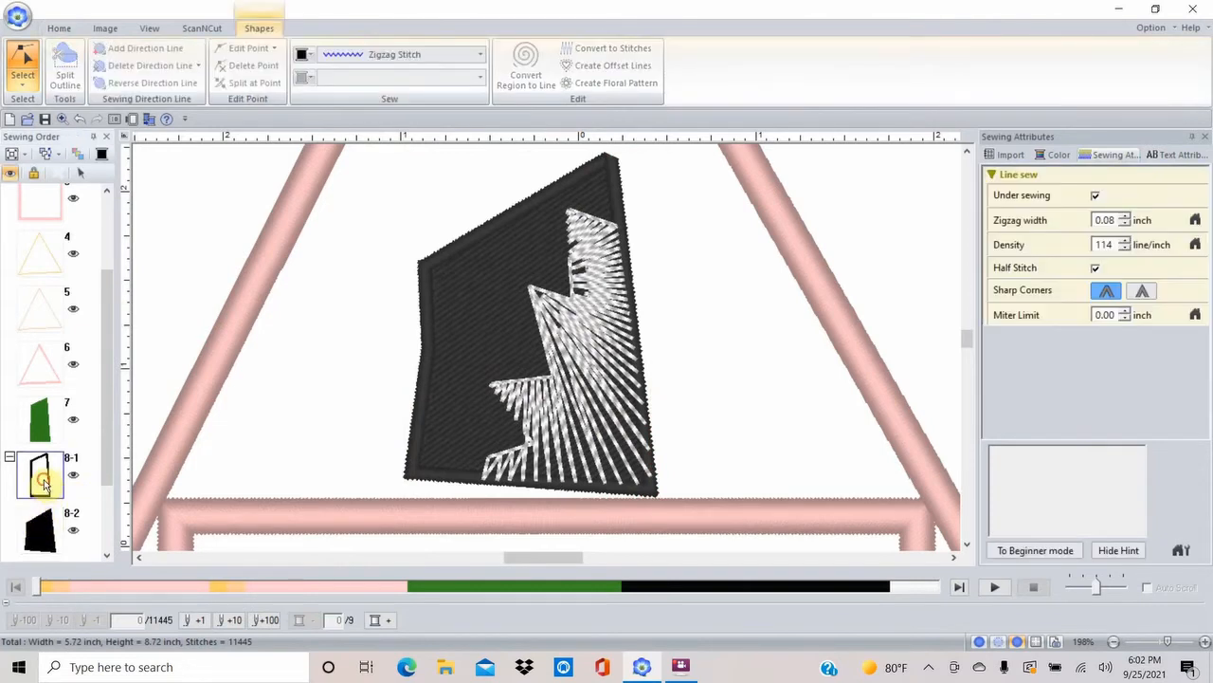
{"action": "left_click_drag", "start_coordinate": [43, 483], "coordinate": [44, 366]}
{"action": "left_click", "coordinate": [44, 476]}
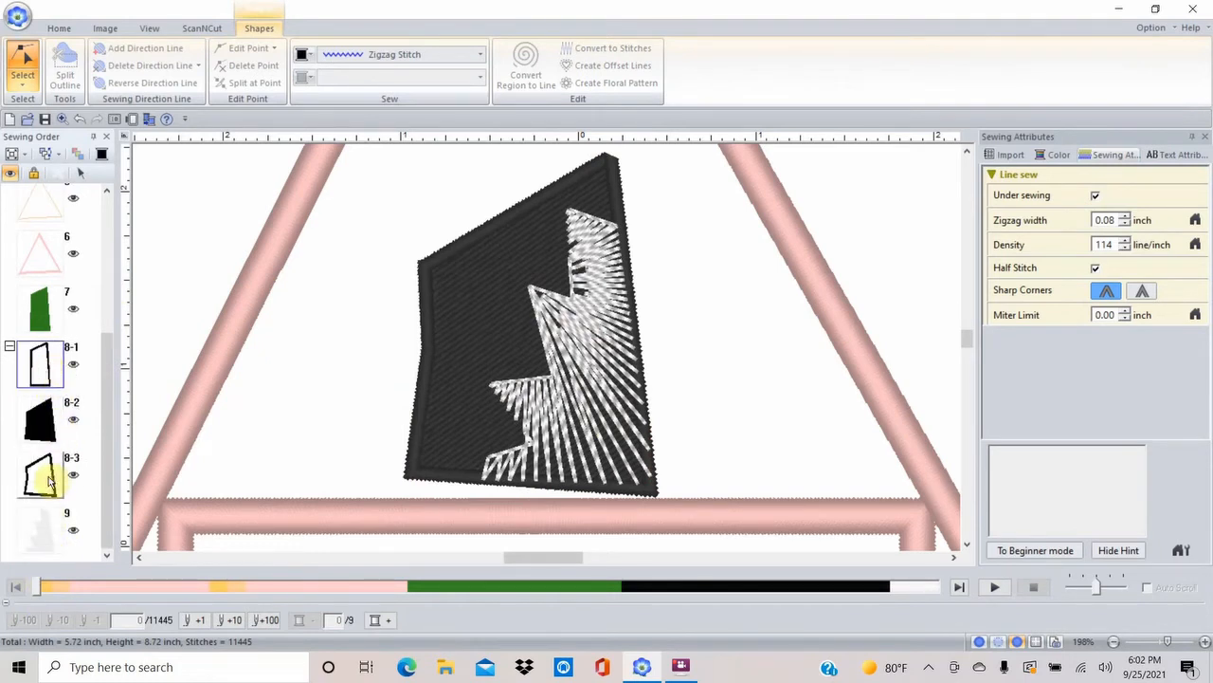
{"action": "left_click_drag", "start_coordinate": [46, 477], "coordinate": [41, 566]}
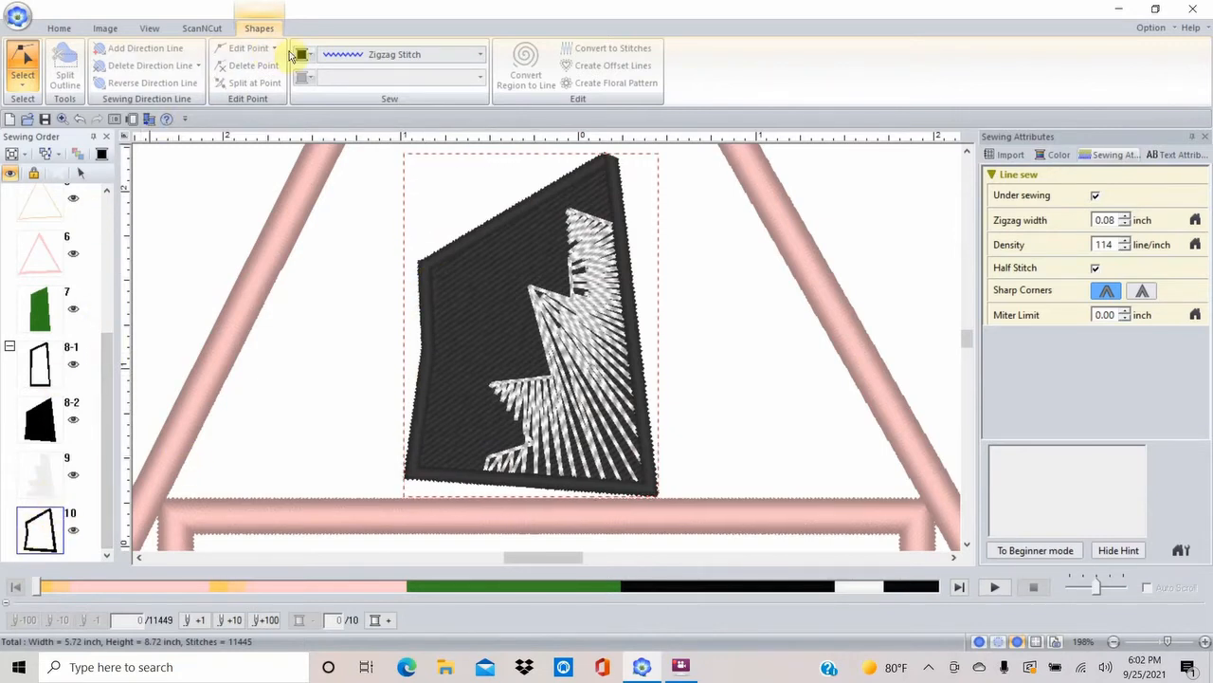
Recolor the window's zigzag outline, trying lavender before settling on dark gray
{"action": "left_click", "coordinate": [306, 55]}
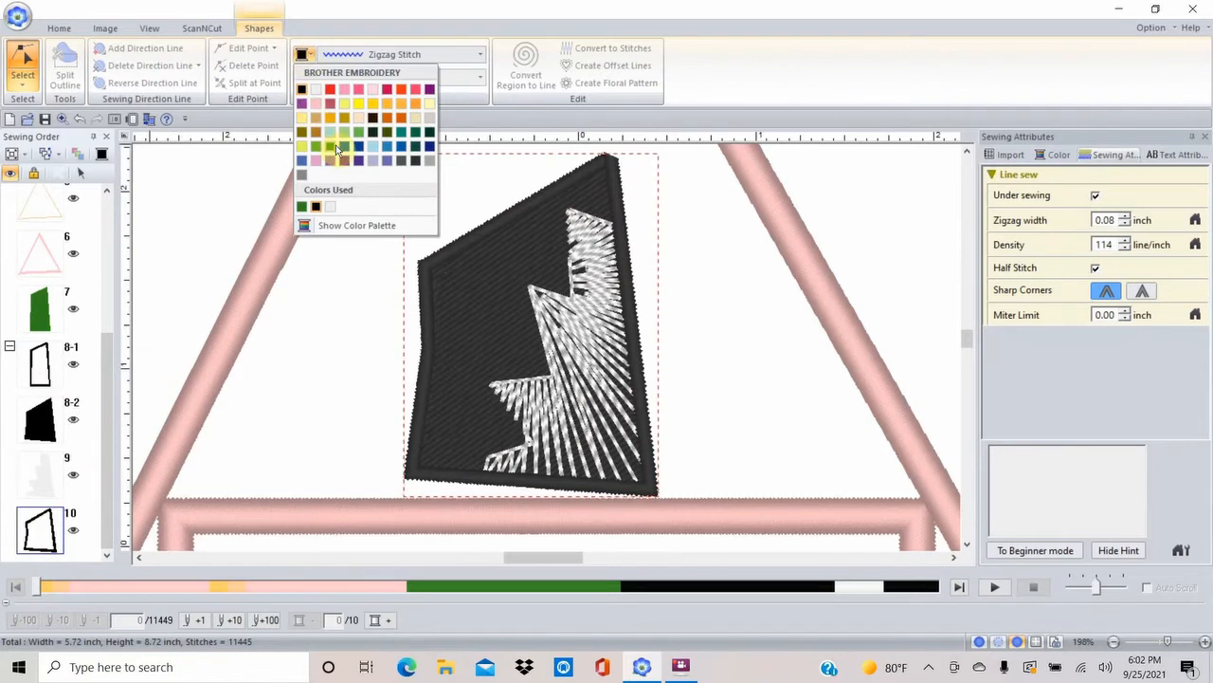
{"action": "left_click", "coordinate": [371, 159]}
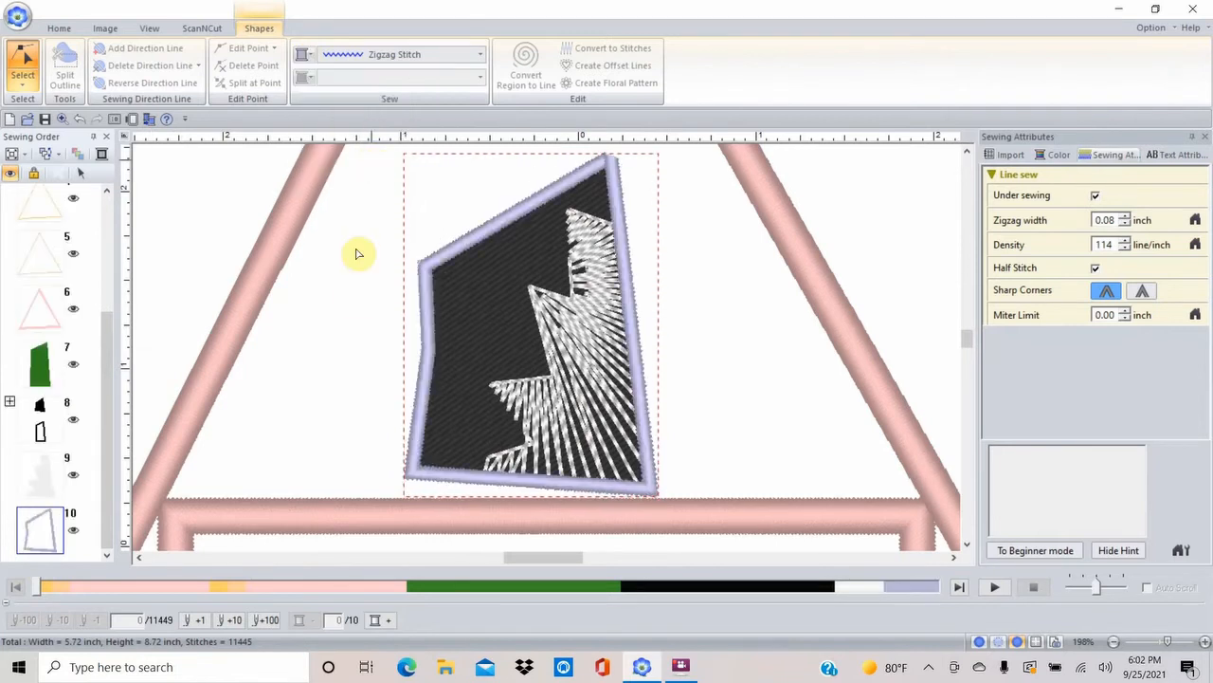
{"action": "left_click", "coordinate": [303, 57]}
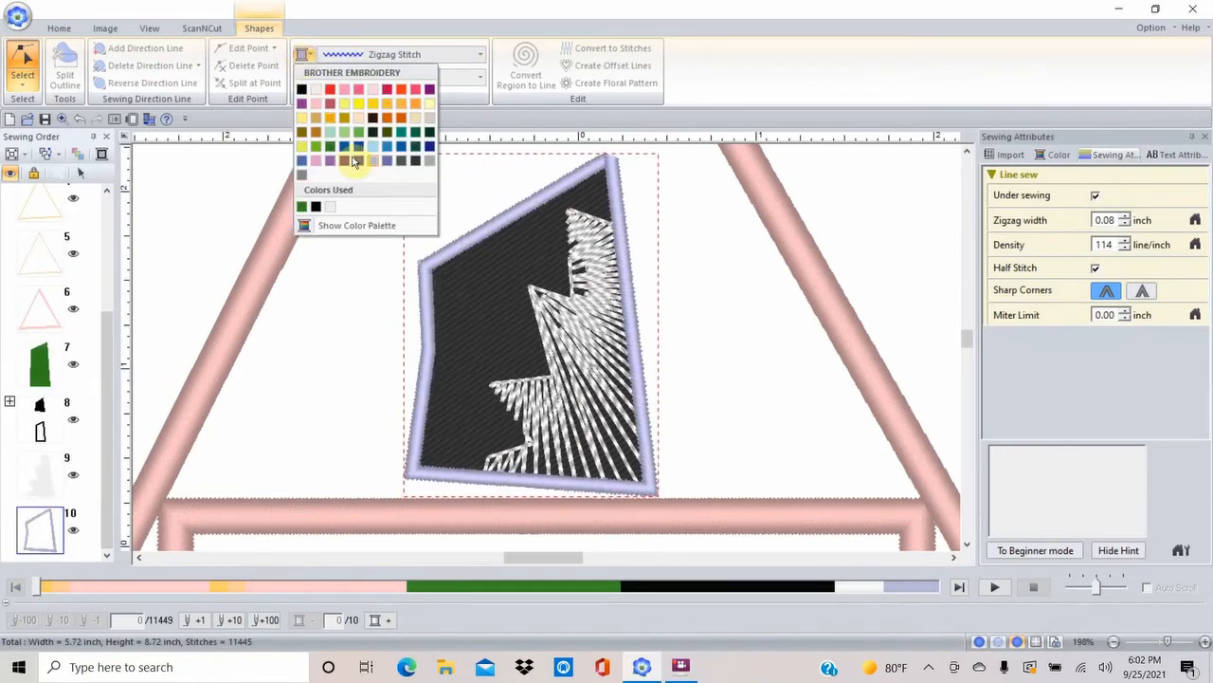
{"action": "left_click", "coordinate": [401, 163]}
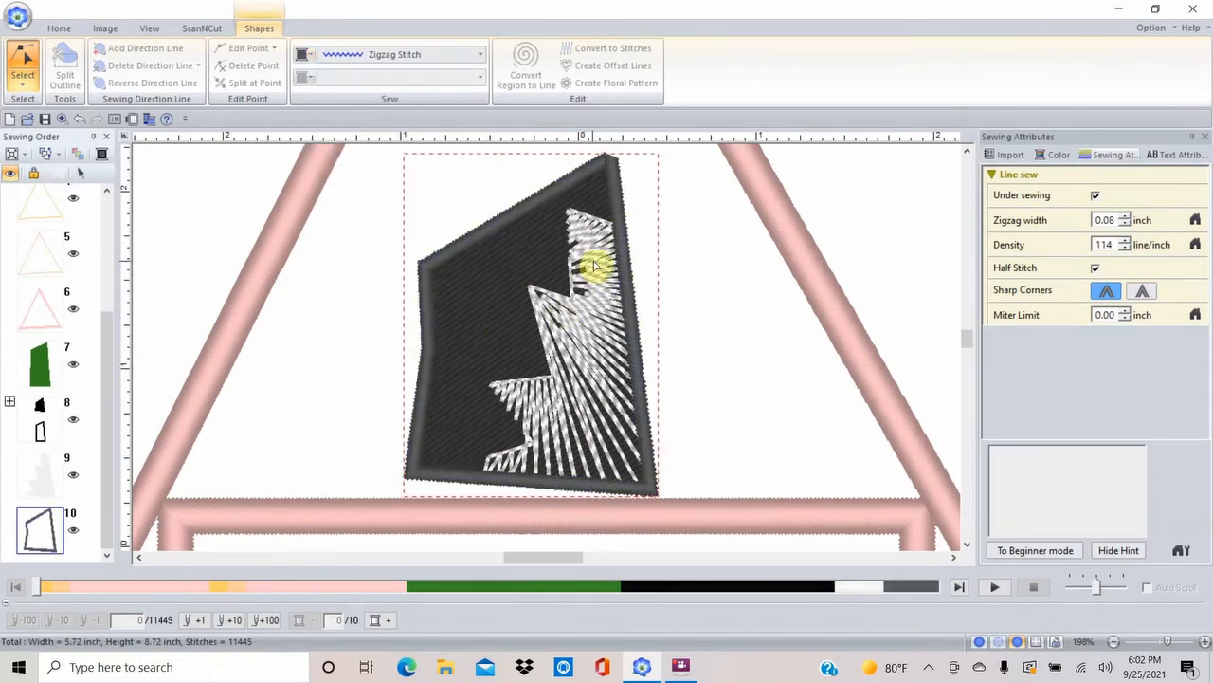
Widen the window outline's zigzag stitch to 0.14 inch
{"action": "mouse_move", "coordinate": [1008, 222]}
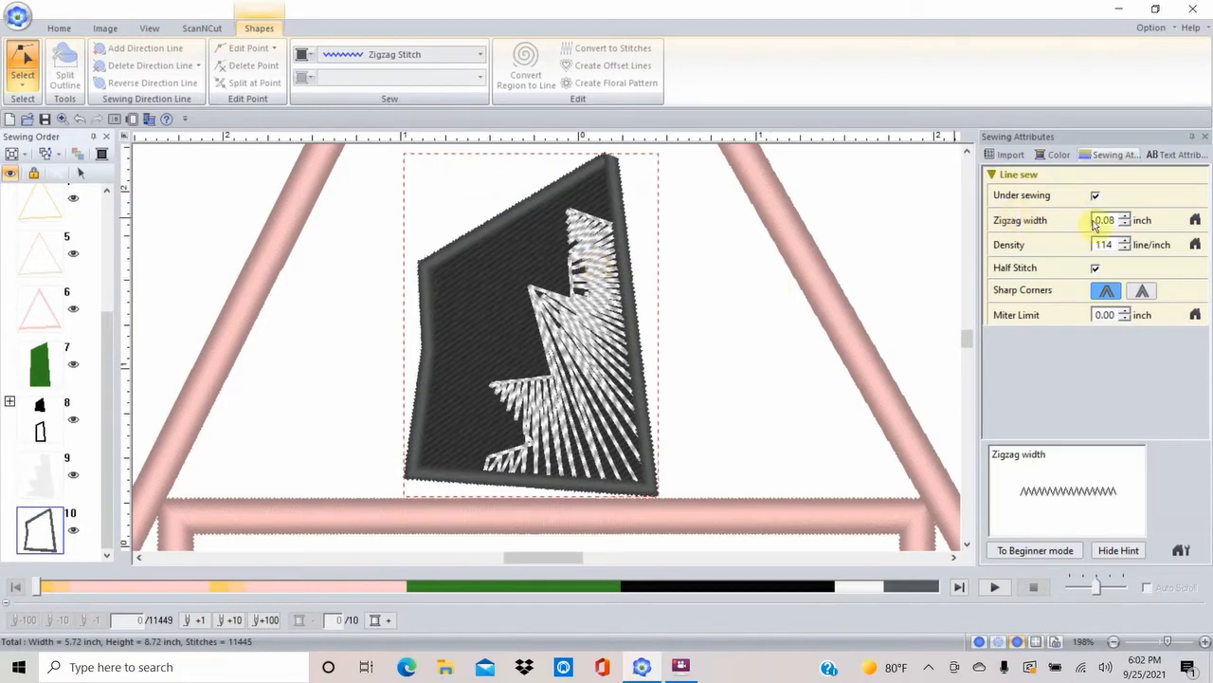
{"action": "left_click", "coordinate": [1126, 215]}
{"action": "left_click", "coordinate": [1126, 216]}
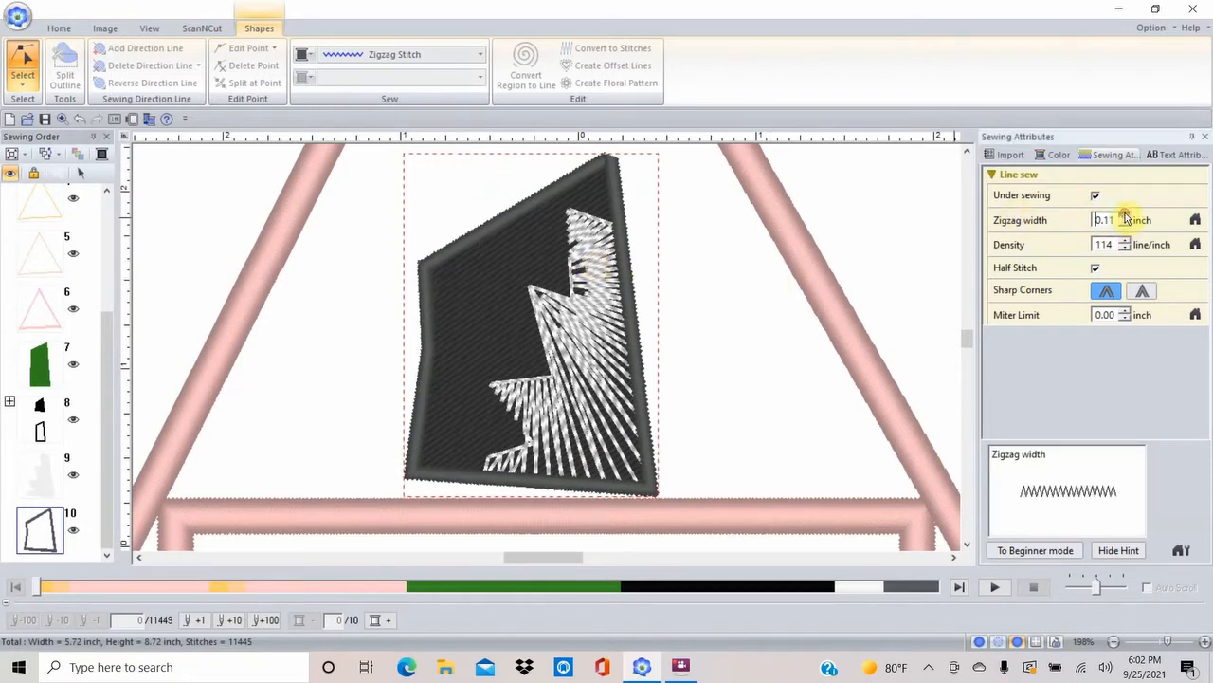
{"action": "left_click", "coordinate": [1125, 215]}
{"action": "left_click", "coordinate": [1126, 215]}
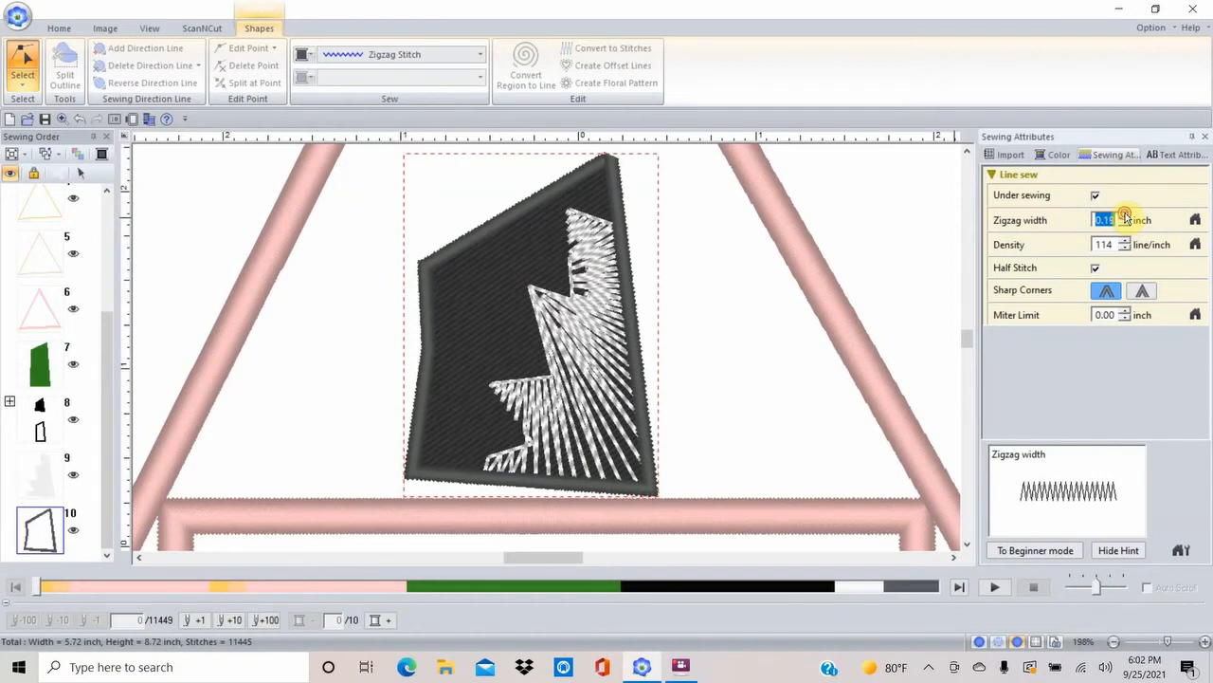
{"action": "left_click", "coordinate": [1125, 216]}
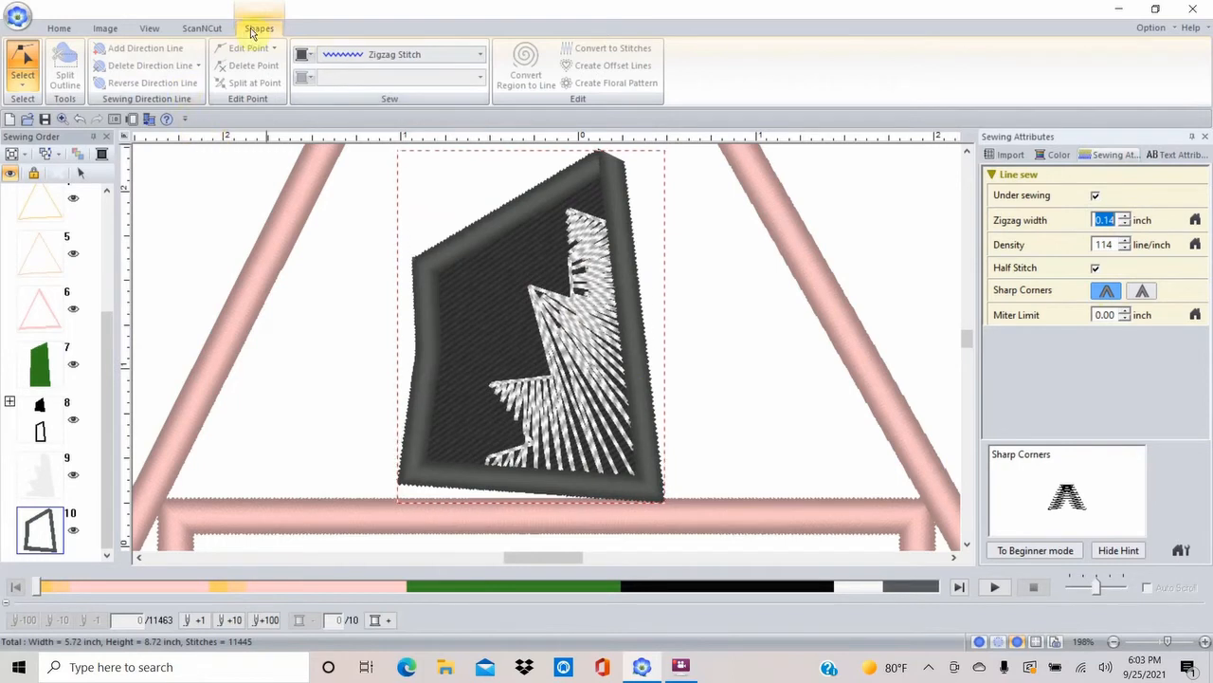
Draw an open horizontal straight line about 1.87 inches long across the roof above the window, from one roof edge to the other
{"action": "left_click", "coordinate": [70, 31]}
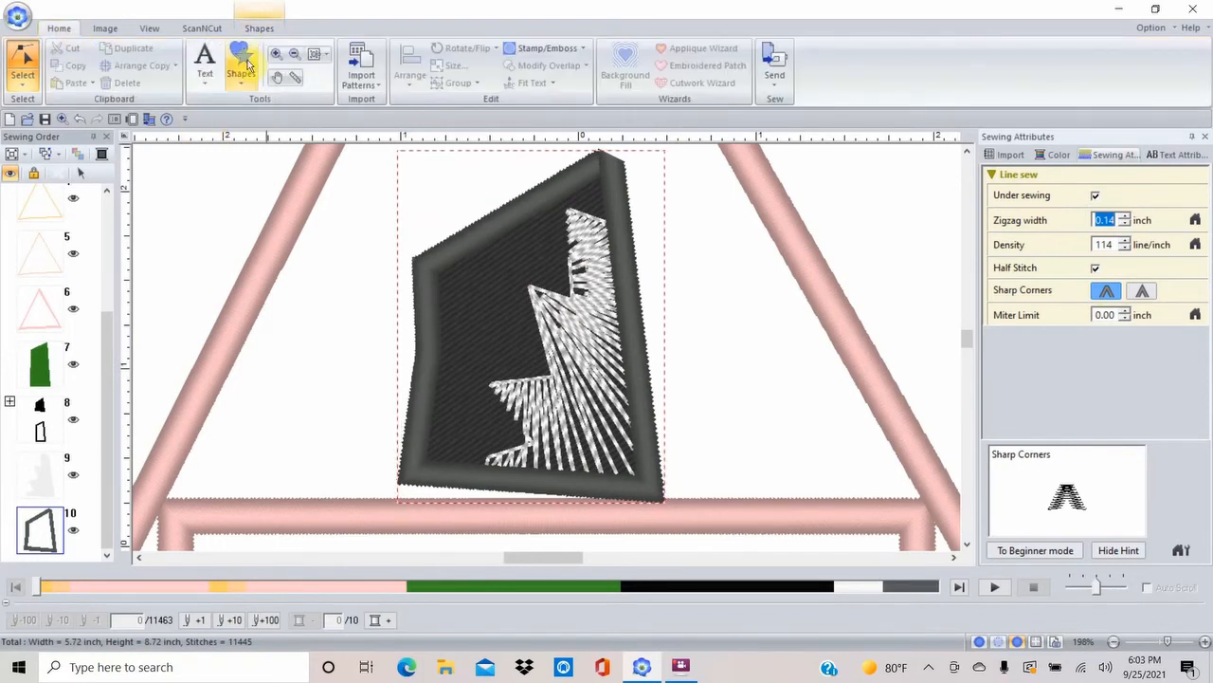
{"action": "left_click", "coordinate": [316, 57]}
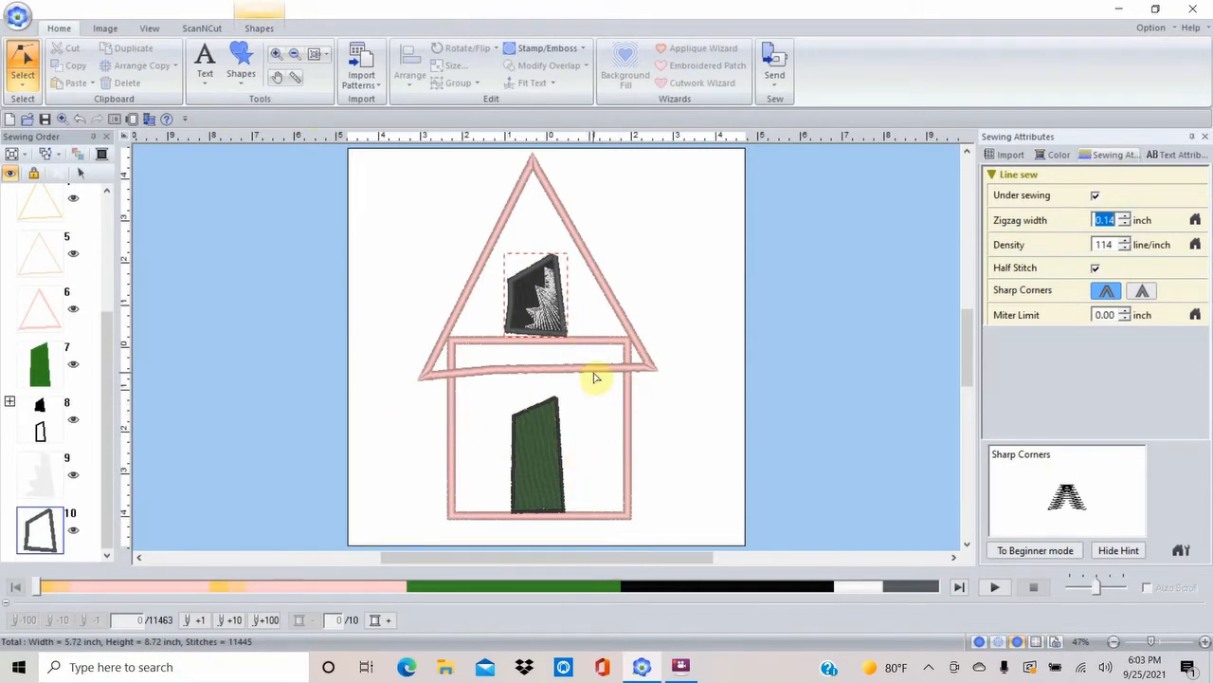
{"action": "left_click", "coordinate": [242, 82]}
{"action": "left_click", "coordinate": [339, 127]}
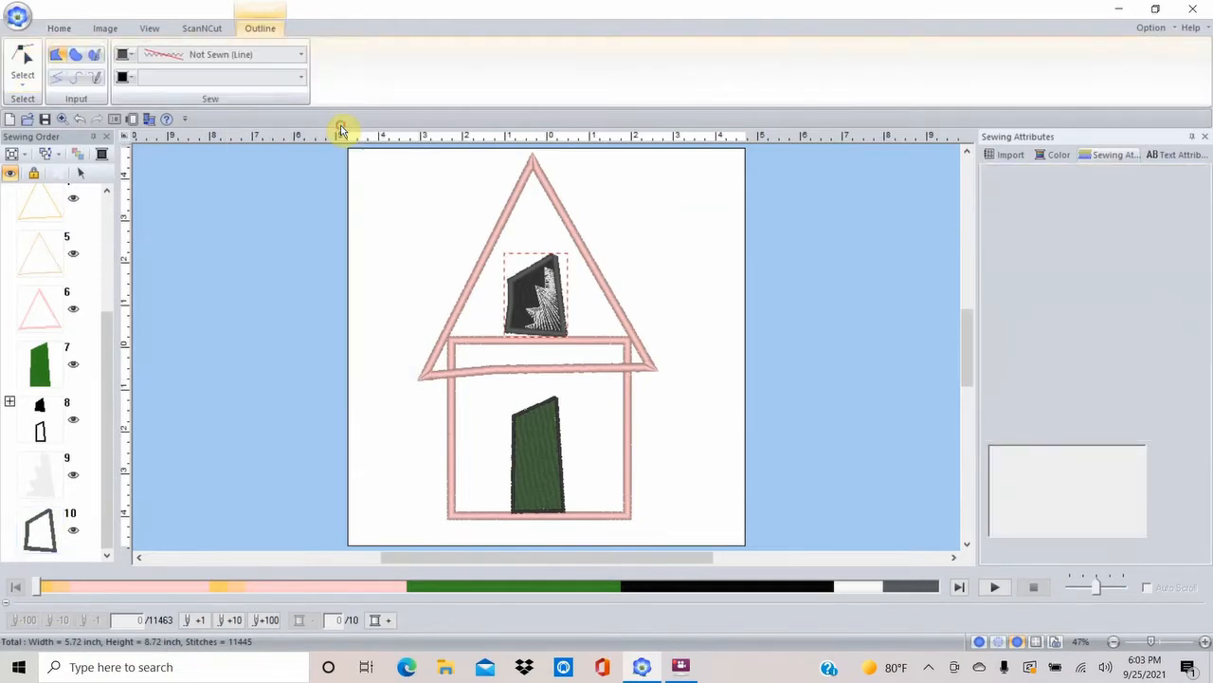
{"action": "left_click", "coordinate": [498, 237]}
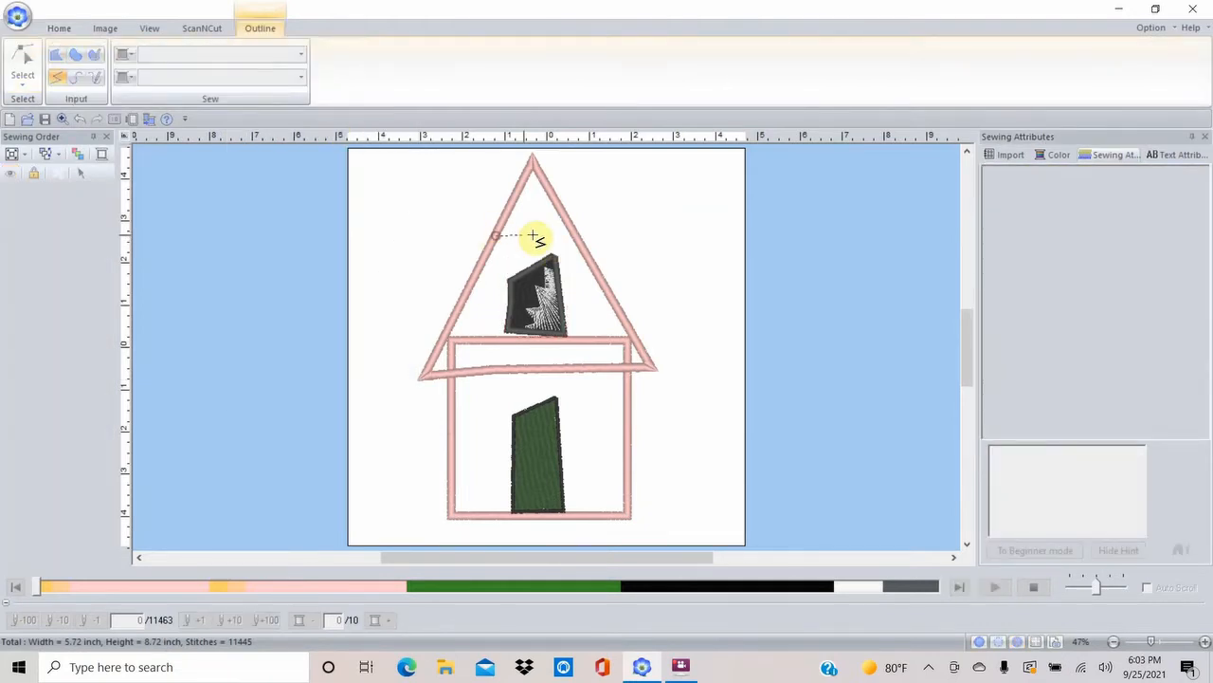
{"action": "double_click", "coordinate": [574, 236]}
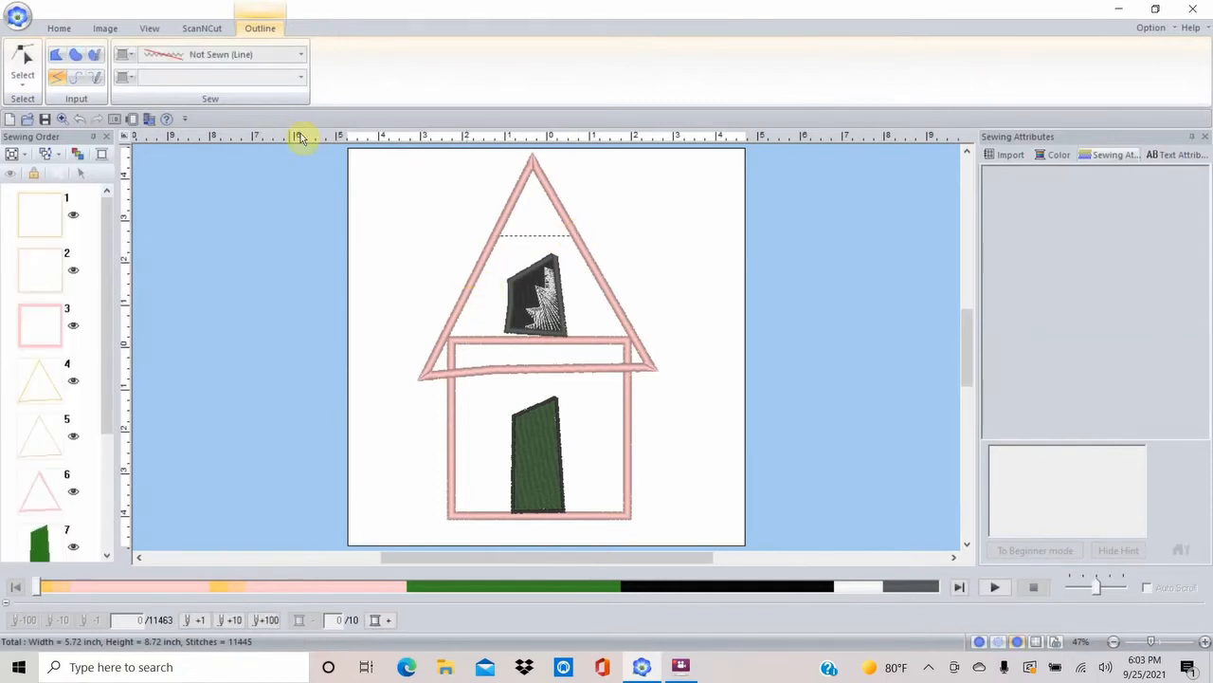
Select the unsewn line above the window and apply Zigzag Stitch to it
{"action": "left_click", "coordinate": [28, 55]}
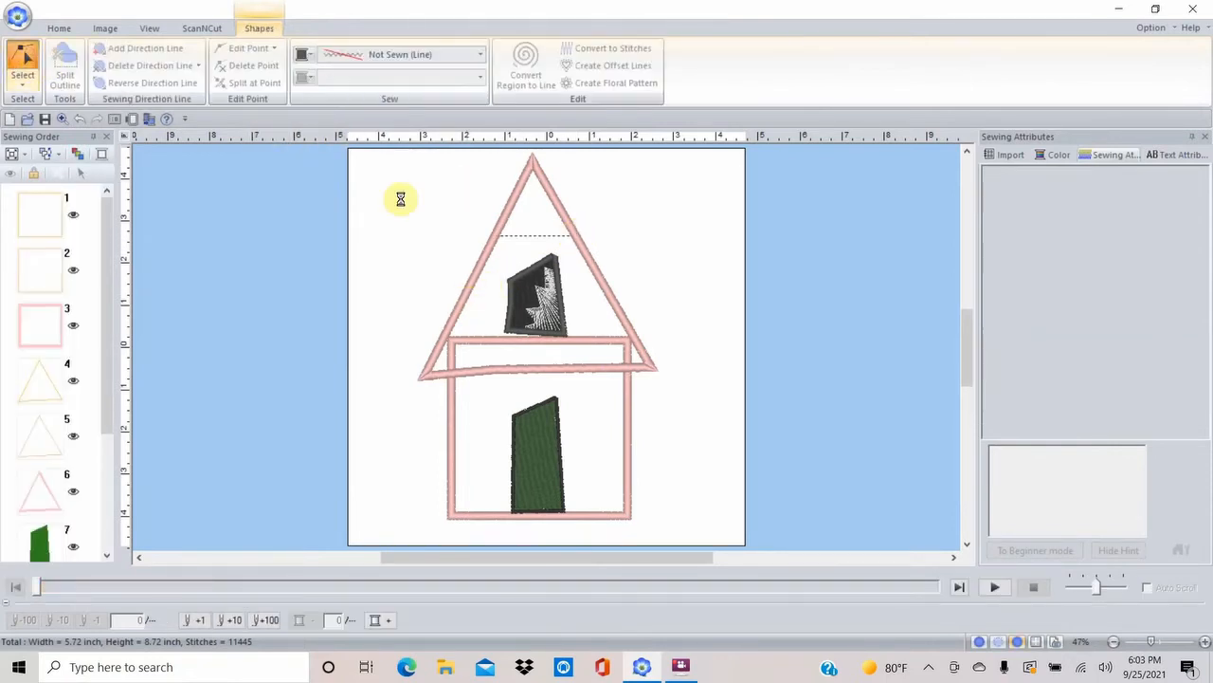
{"action": "left_click", "coordinate": [500, 235]}
{"action": "left_click", "coordinate": [19, 80]}
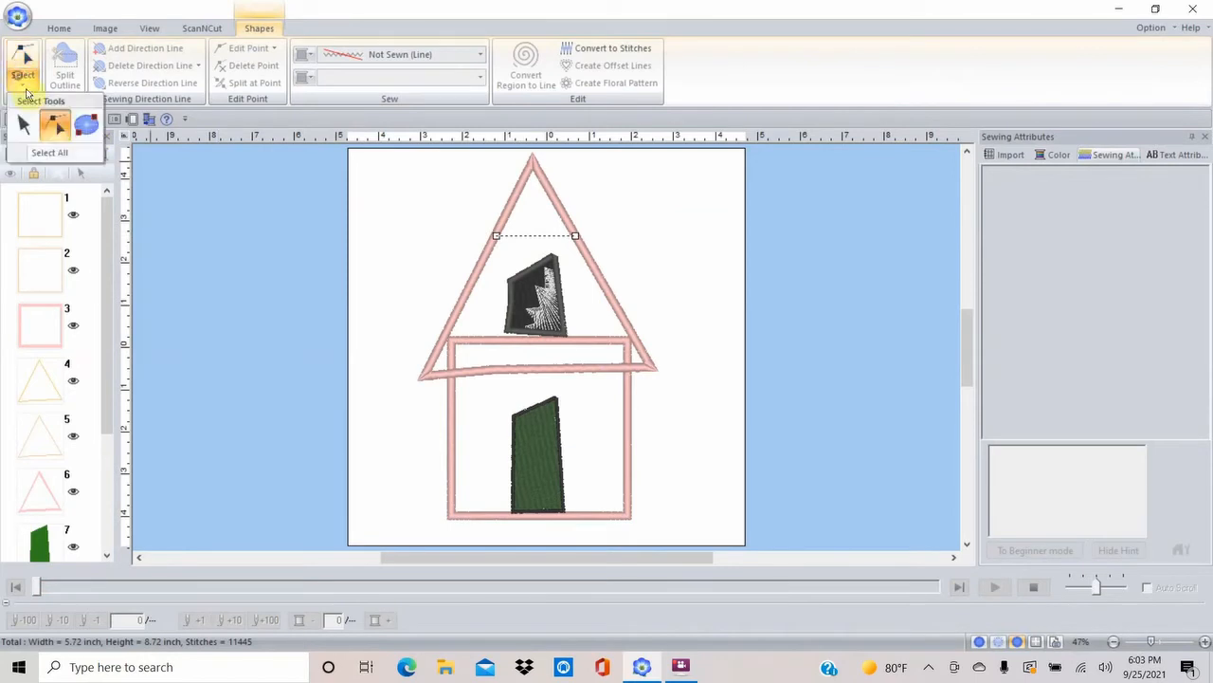
{"action": "left_click", "coordinate": [38, 112]}
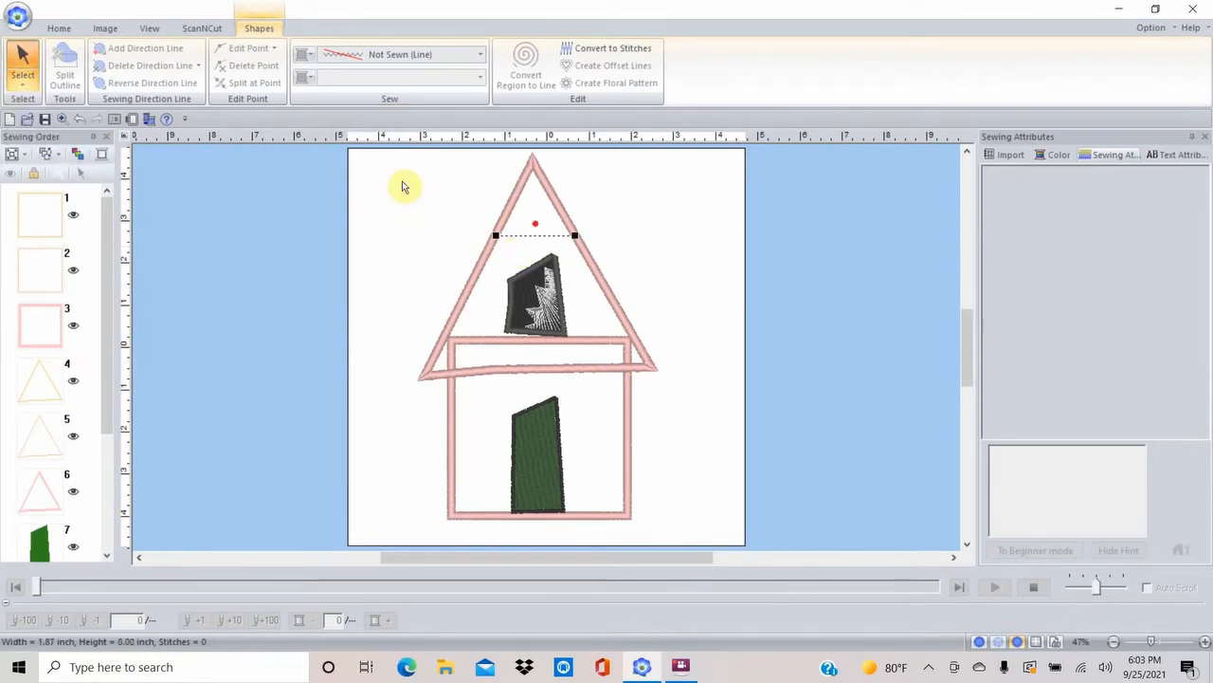
{"action": "left_click", "coordinate": [483, 54]}
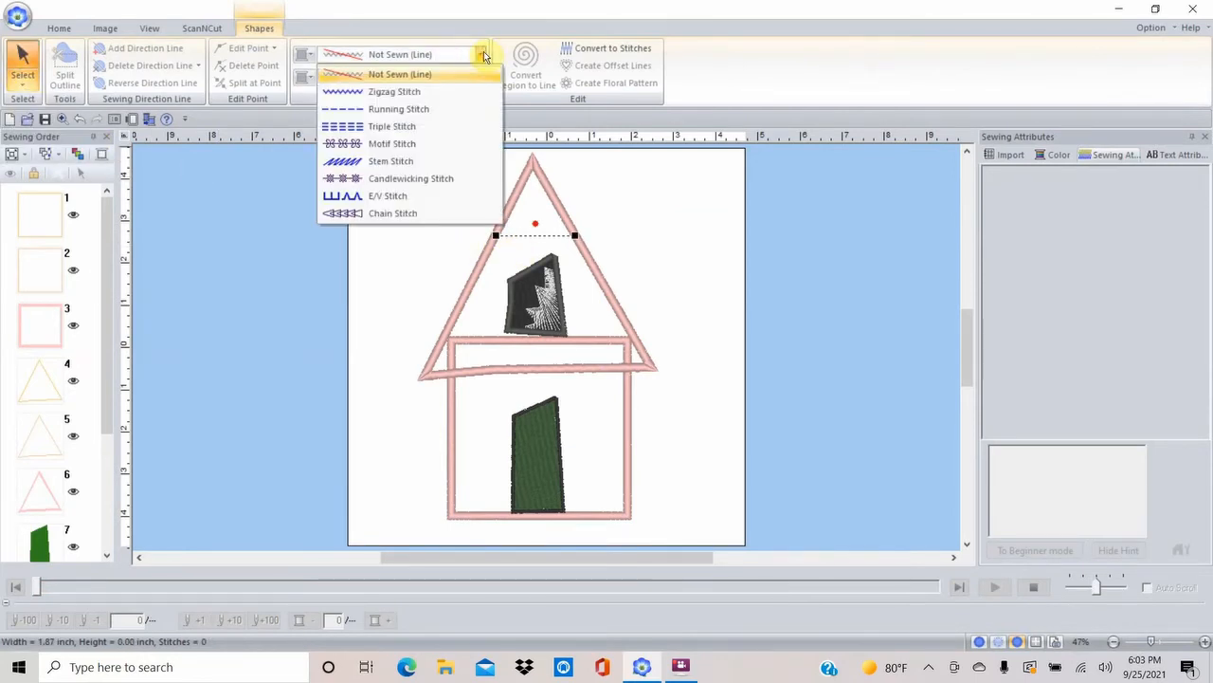
{"action": "left_click", "coordinate": [421, 93]}
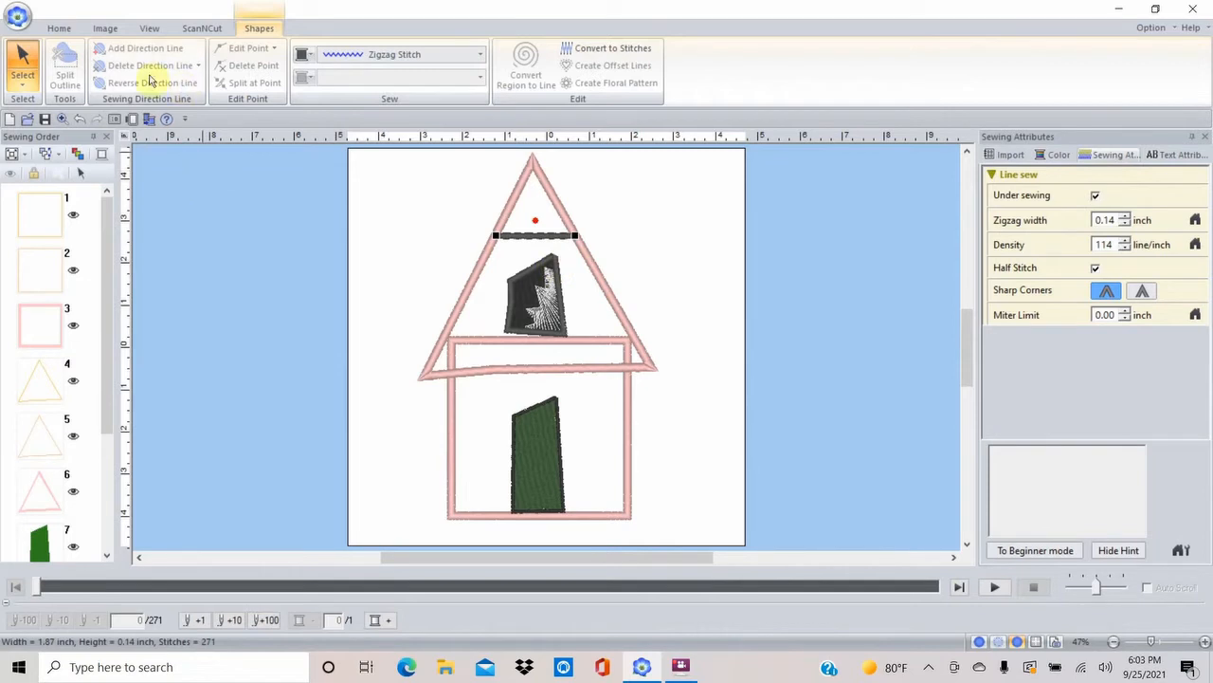
Draw an open straight zigzag line on each side of the window, joining the window to the roof edges
{"action": "left_click", "coordinate": [57, 27]}
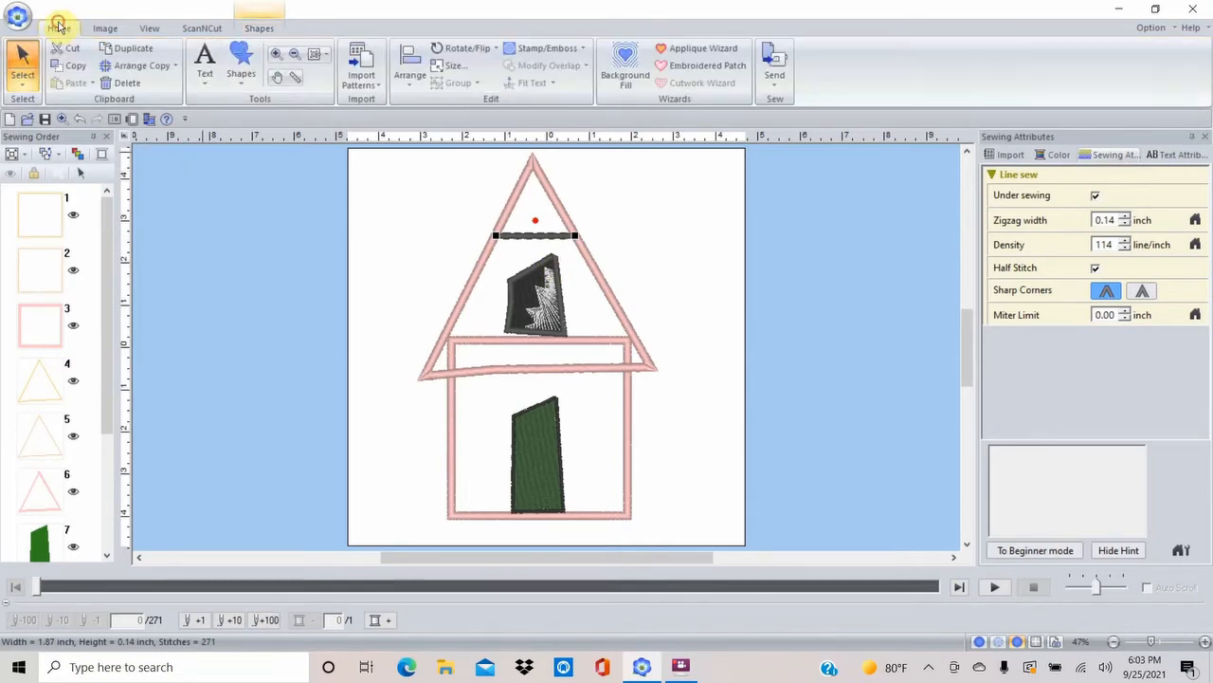
{"action": "left_click", "coordinate": [239, 76]}
{"action": "left_click", "coordinate": [338, 132]}
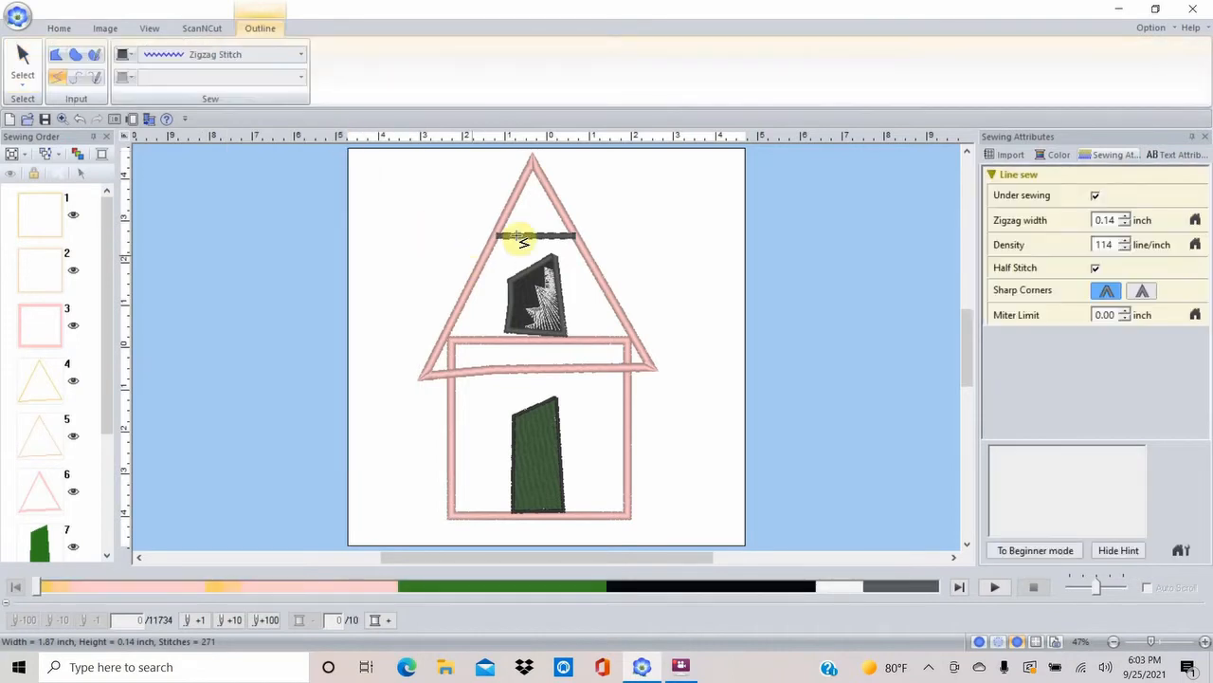
{"action": "left_click", "coordinate": [467, 303]}
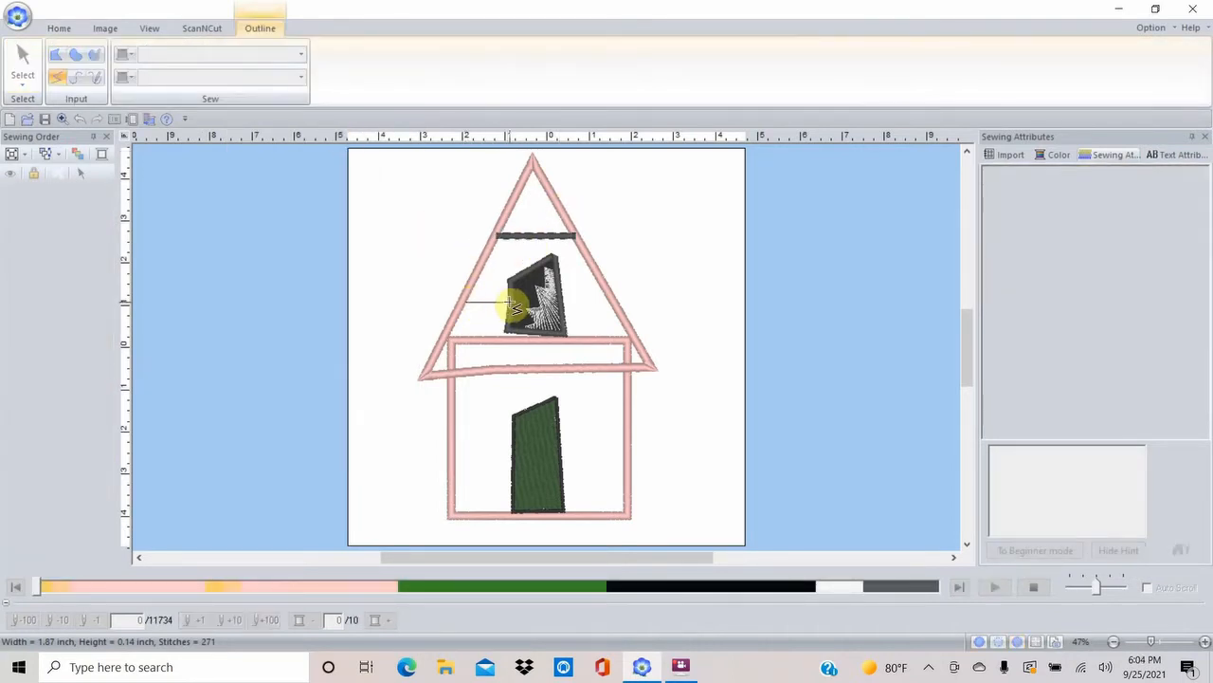
{"action": "double_click", "coordinate": [512, 305]}
{"action": "left_click", "coordinate": [565, 303]}
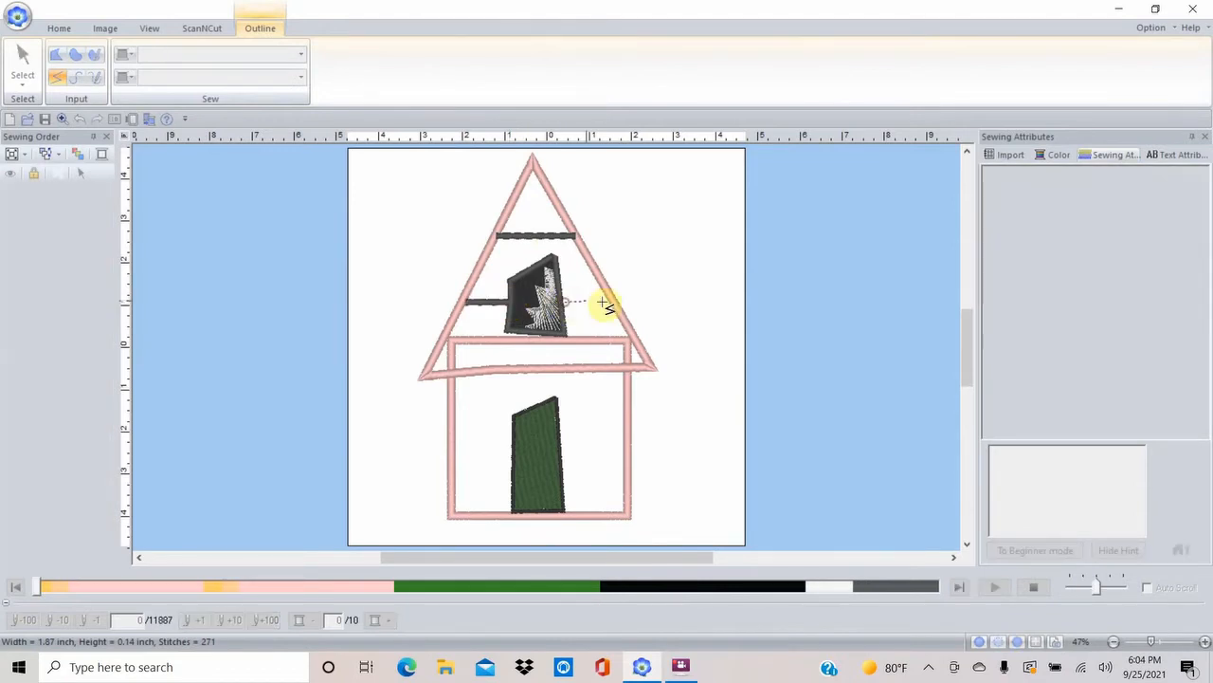
{"action": "double_click", "coordinate": [617, 306]}
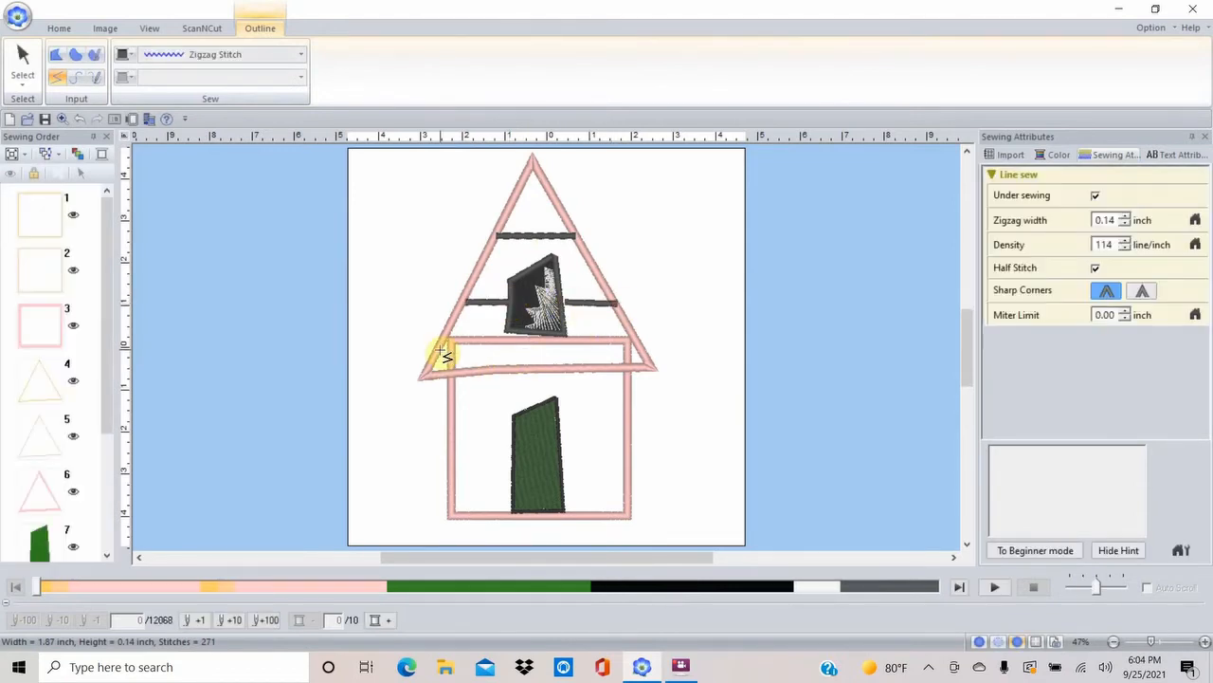
Draw two slightly rising zigzag lines across the house, one just below the window and one just above the door
{"action": "left_click", "coordinate": [442, 347]}
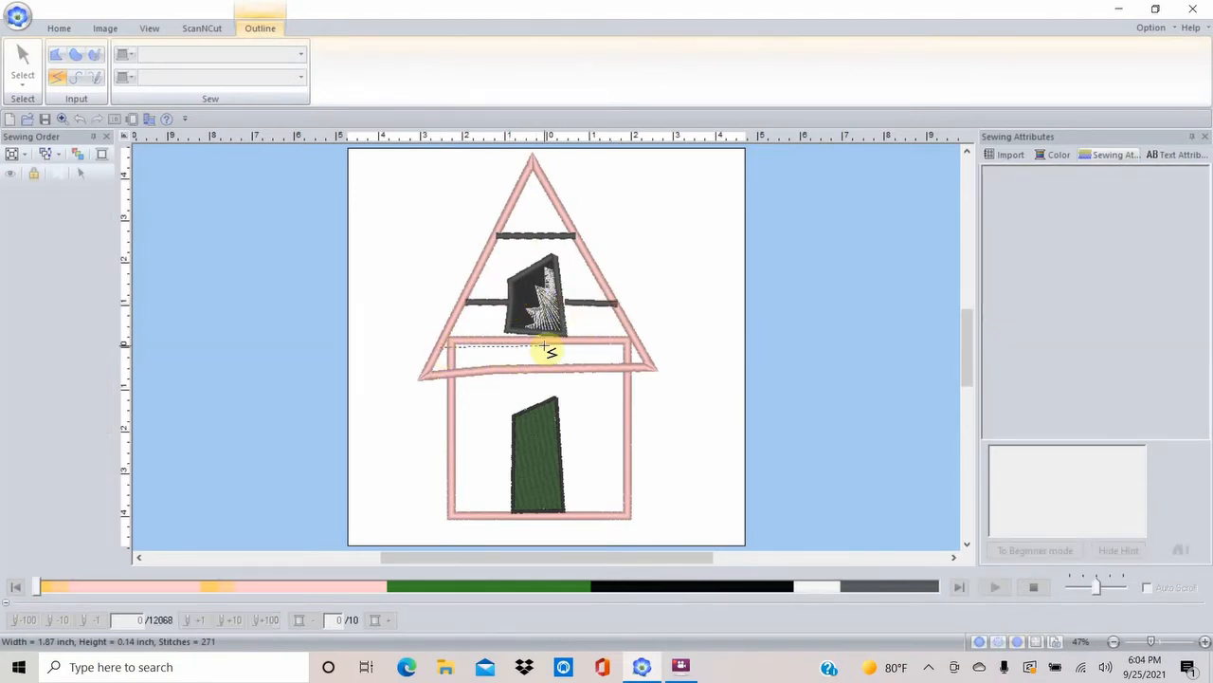
{"action": "double_click", "coordinate": [638, 337]}
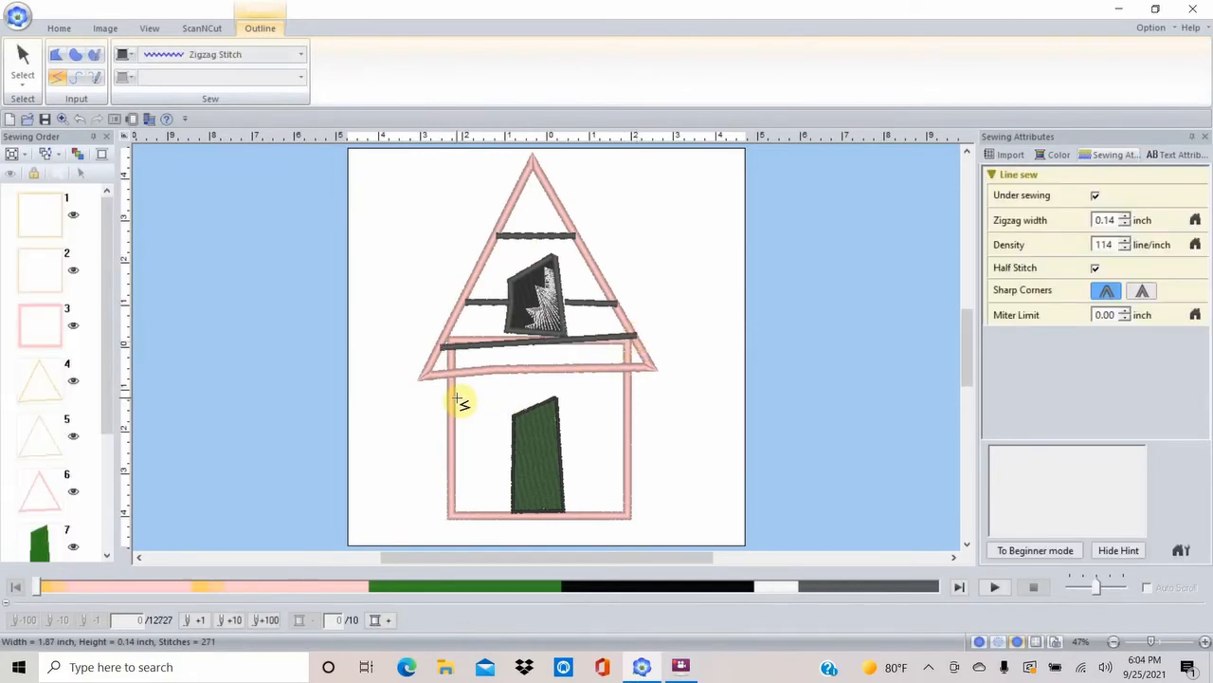
{"action": "left_click", "coordinate": [457, 398]}
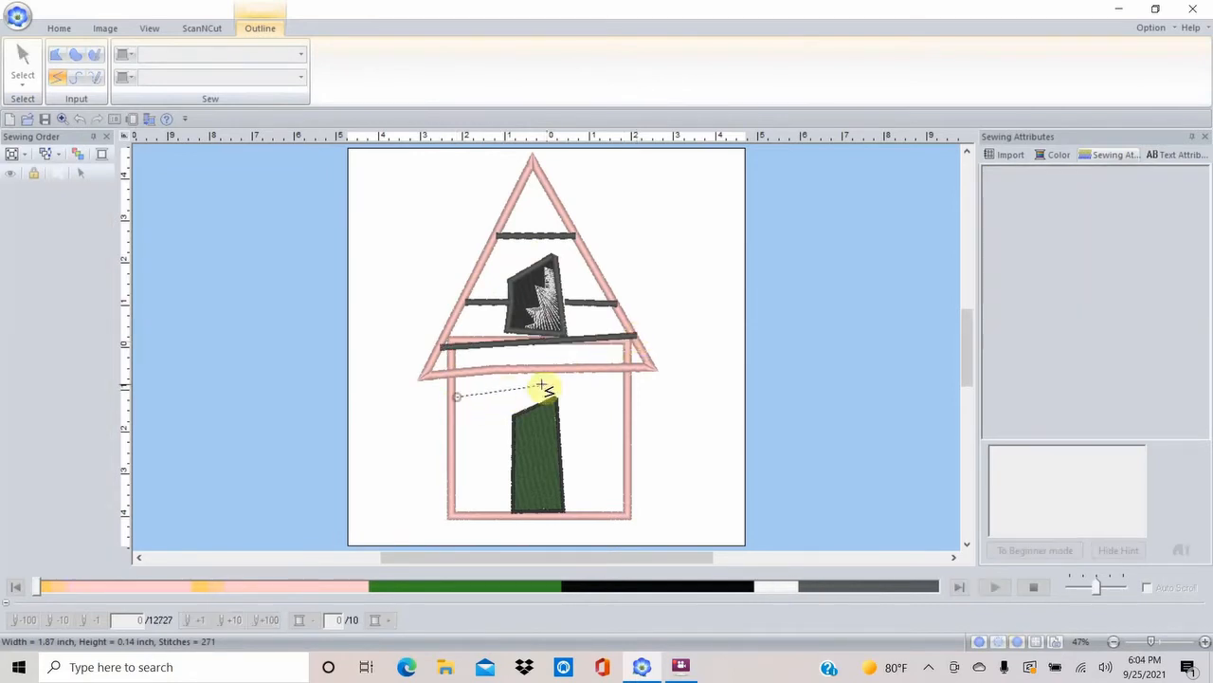
{"action": "double_click", "coordinate": [627, 386]}
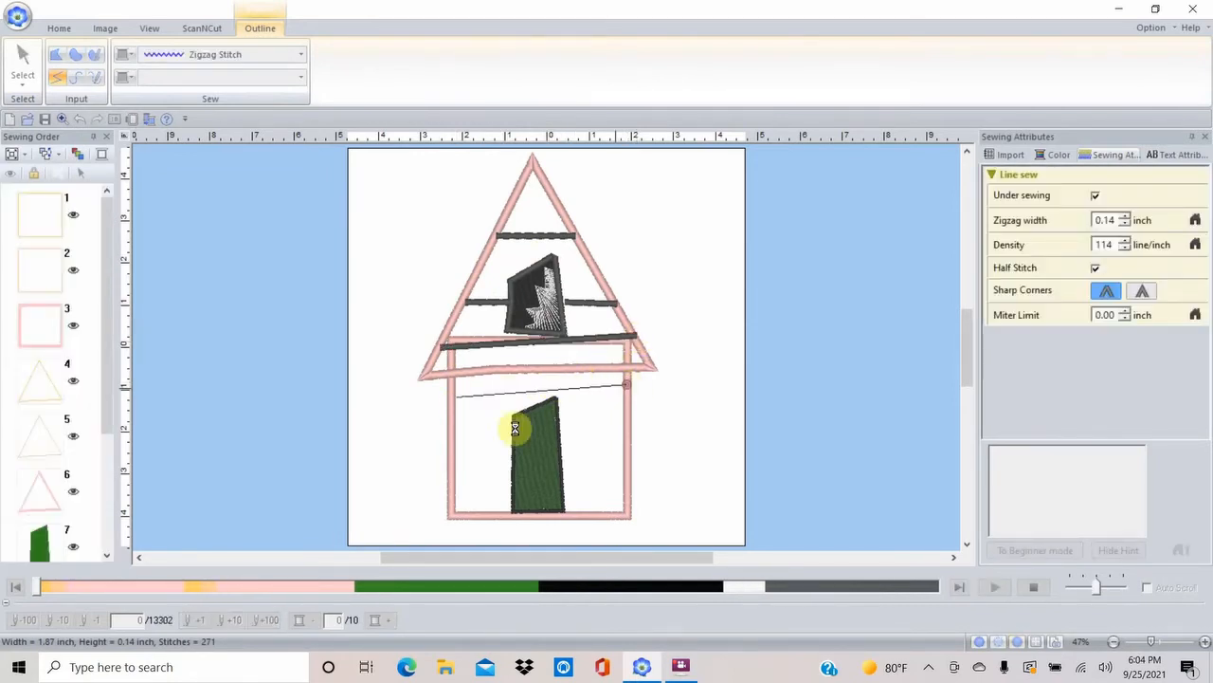
Draw four short zigzag lines between the door and the walls, two on each side at mid and lower door height
{"action": "left_click", "coordinate": [456, 439]}
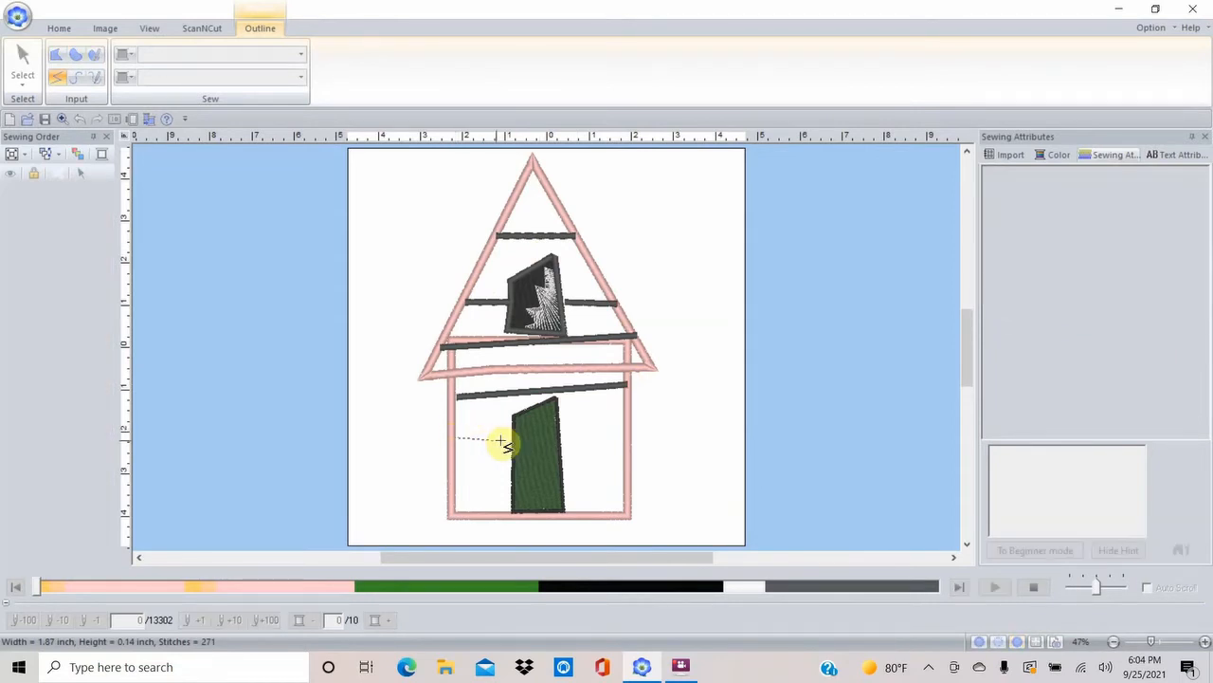
{"action": "double_click", "coordinate": [512, 441]}
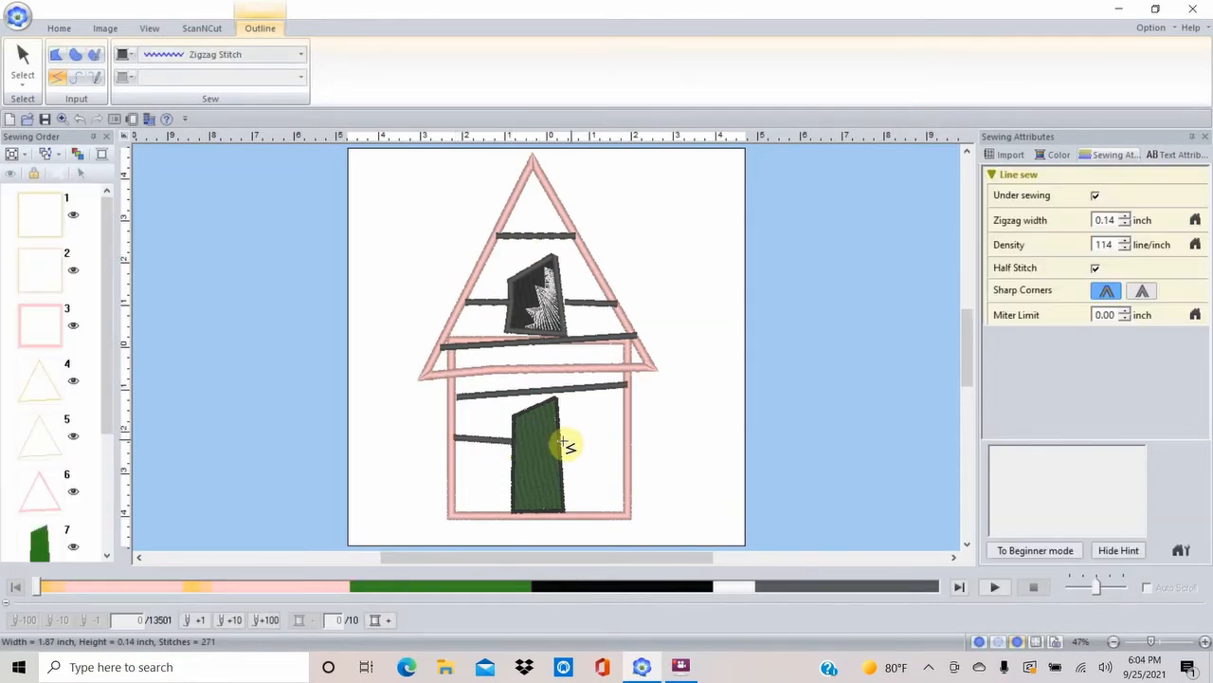
{"action": "left_click", "coordinate": [561, 443]}
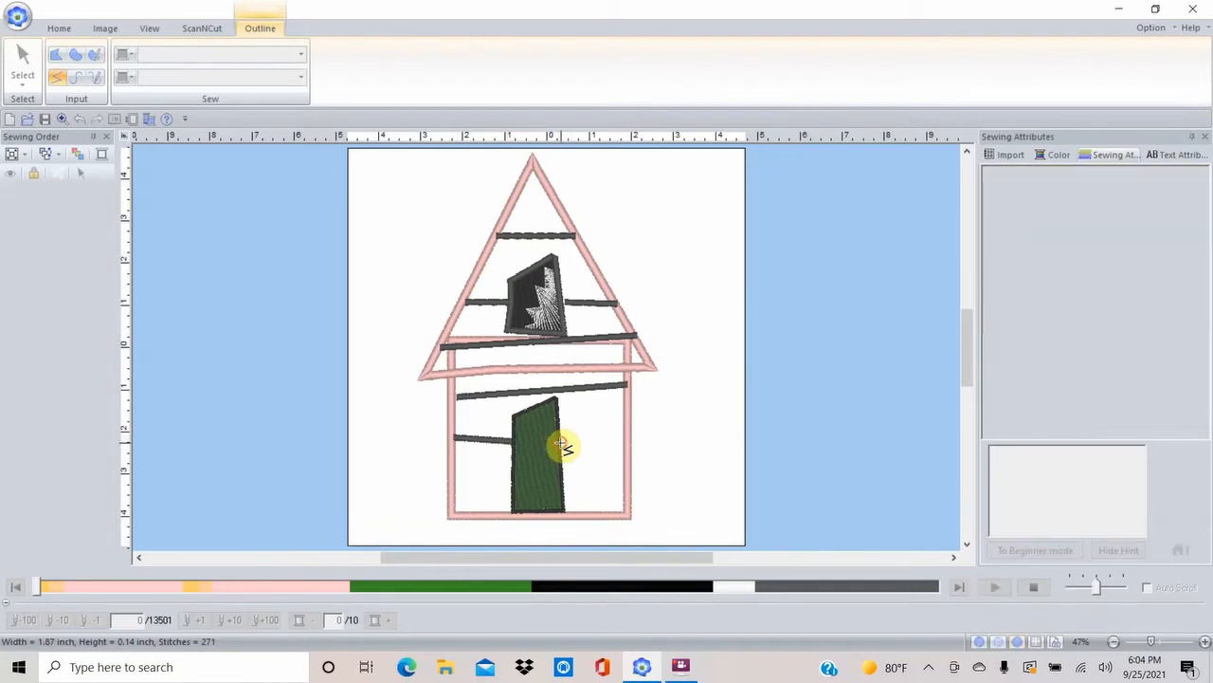
{"action": "double_click", "coordinate": [626, 440]}
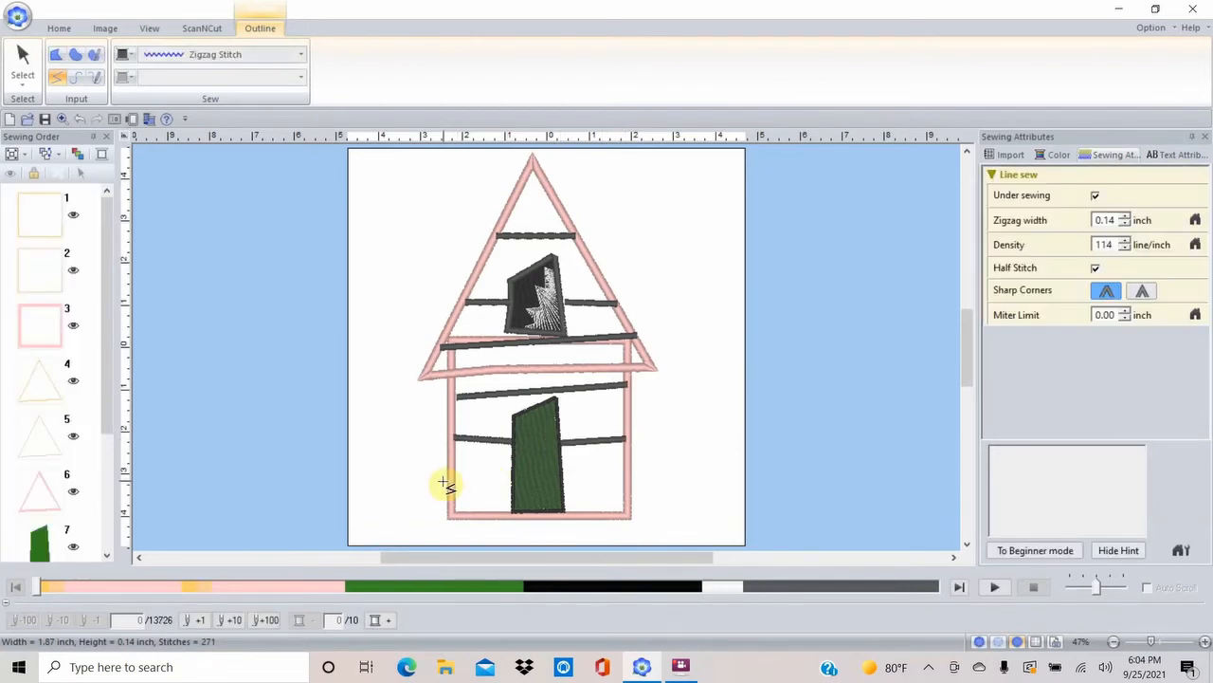
{"action": "left_click", "coordinate": [455, 486]}
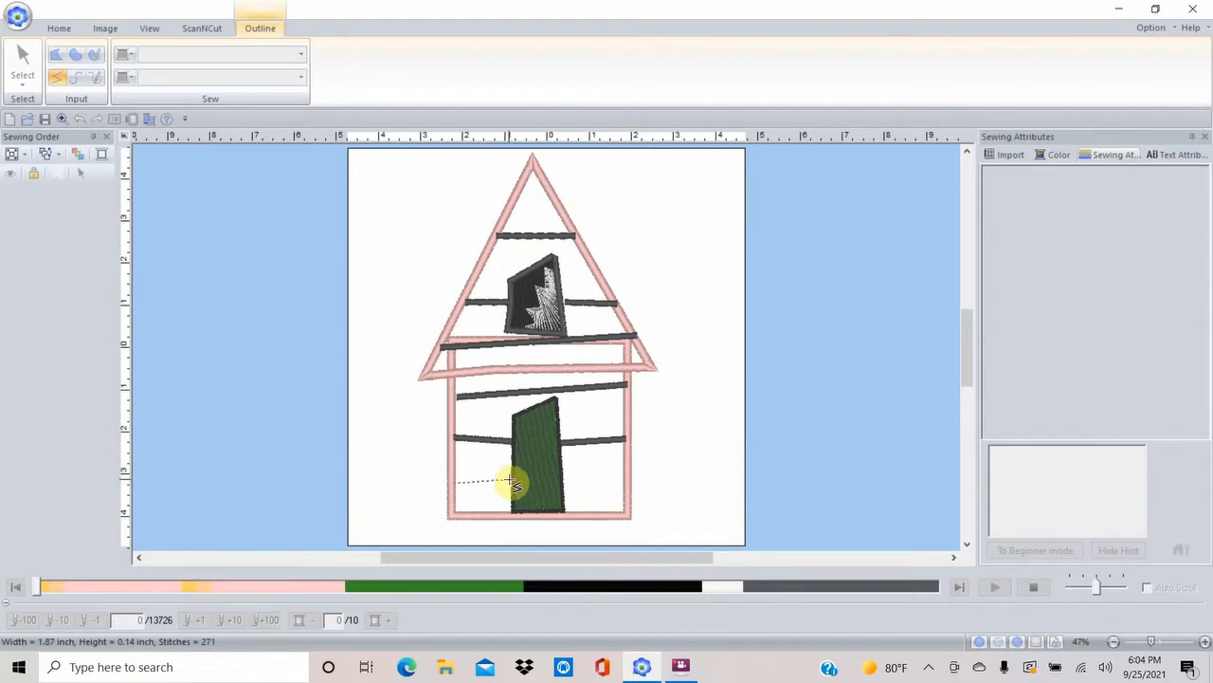
{"action": "double_click", "coordinate": [514, 486]}
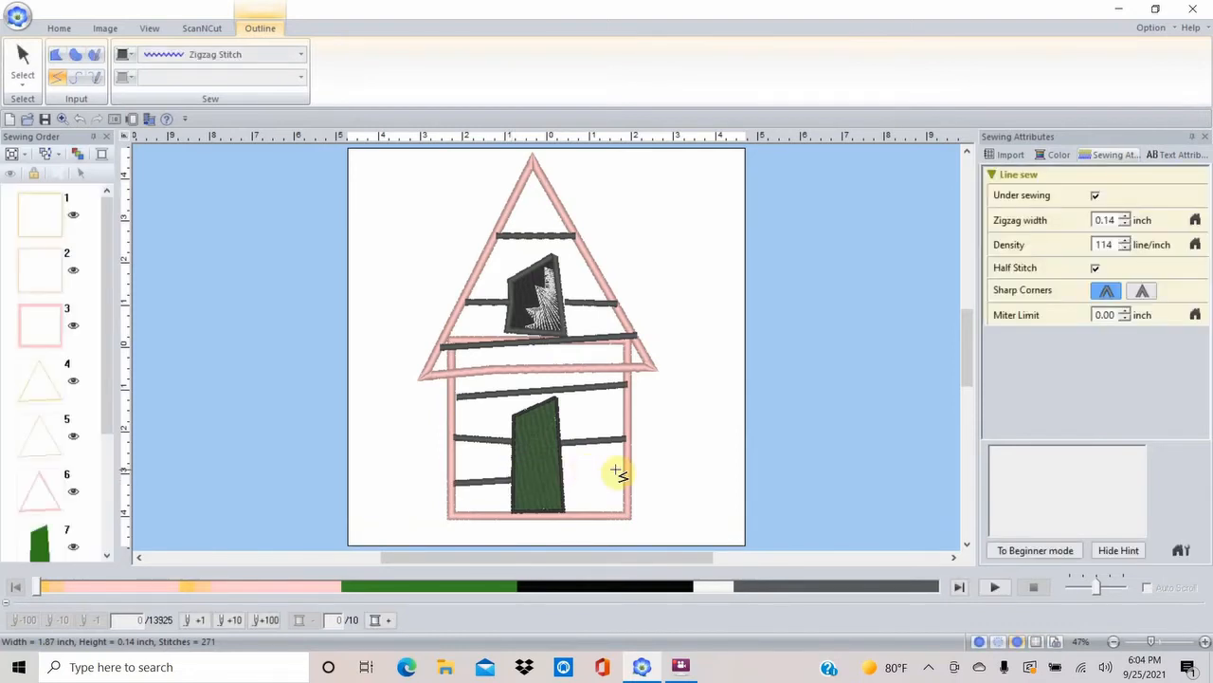
{"action": "left_click", "coordinate": [565, 478]}
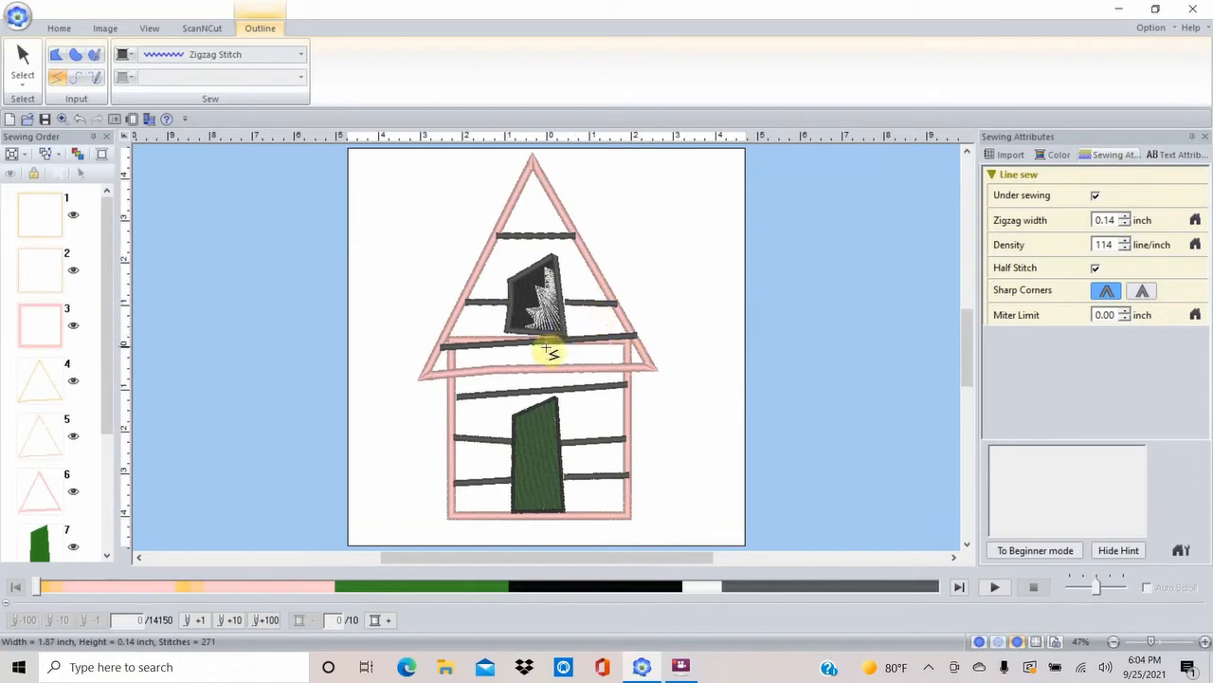
Draw three short vertical zigzag lines between the siding rows, one on each side of the door and one beside the window
{"action": "left_click", "coordinate": [489, 397]}
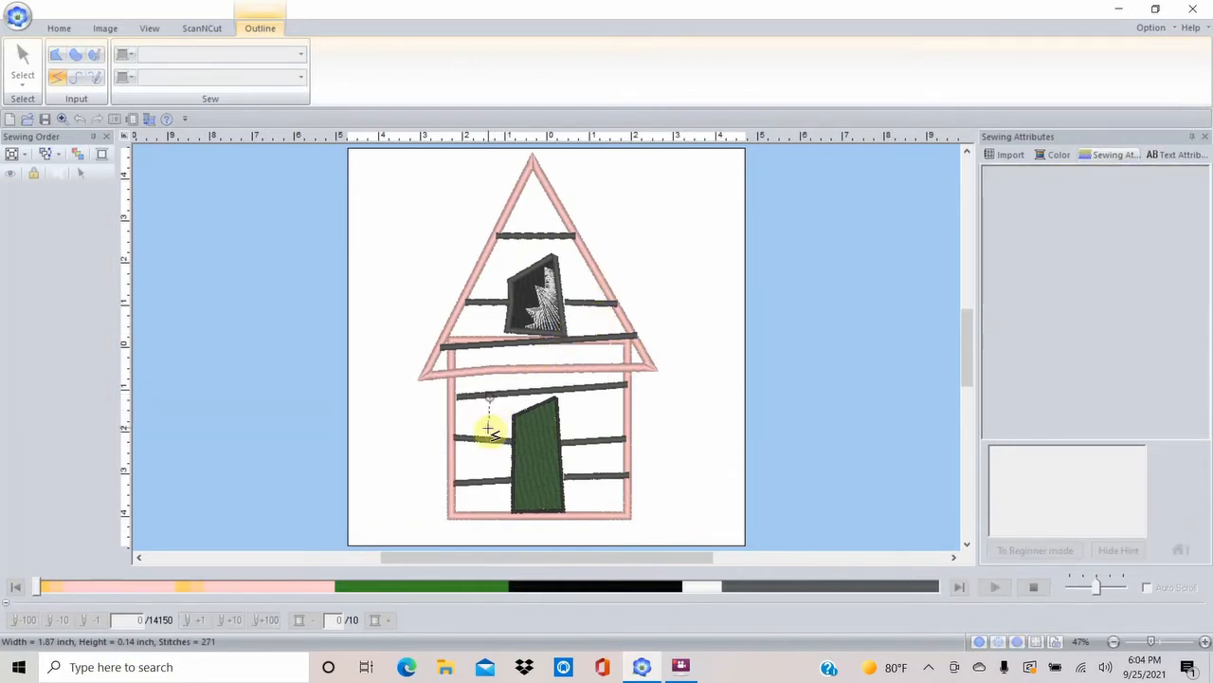
{"action": "double_click", "coordinate": [489, 438]}
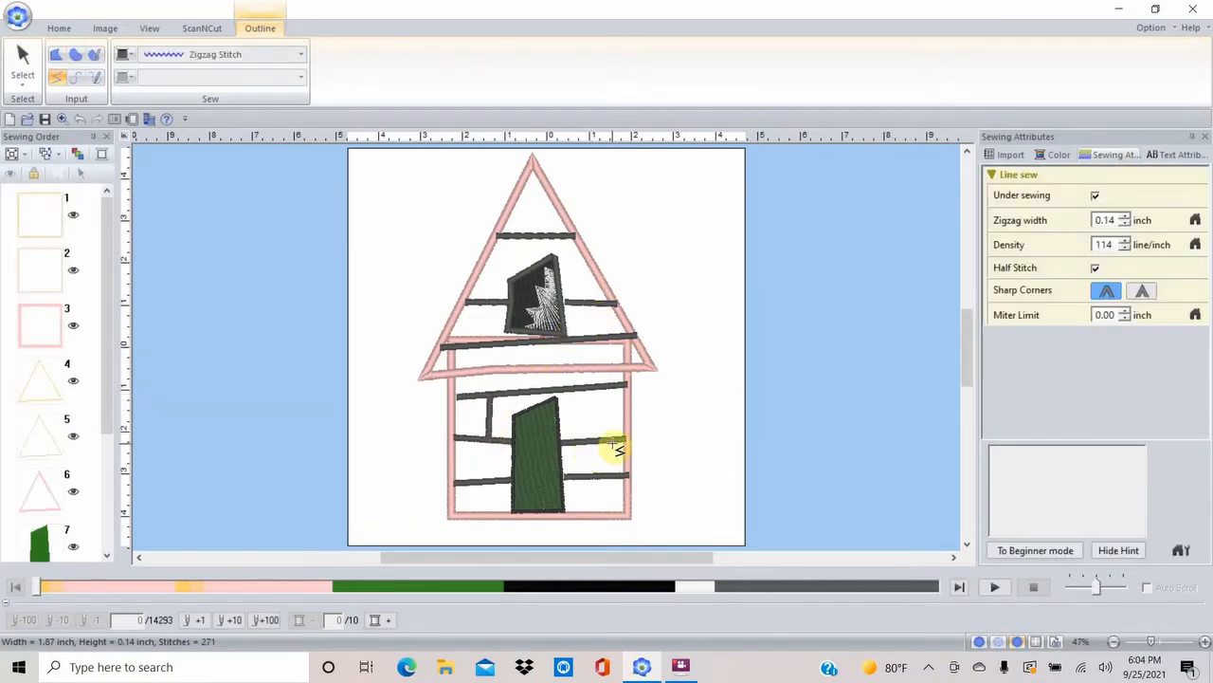
{"action": "left_click", "coordinate": [611, 442]}
{"action": "double_click", "coordinate": [611, 476]}
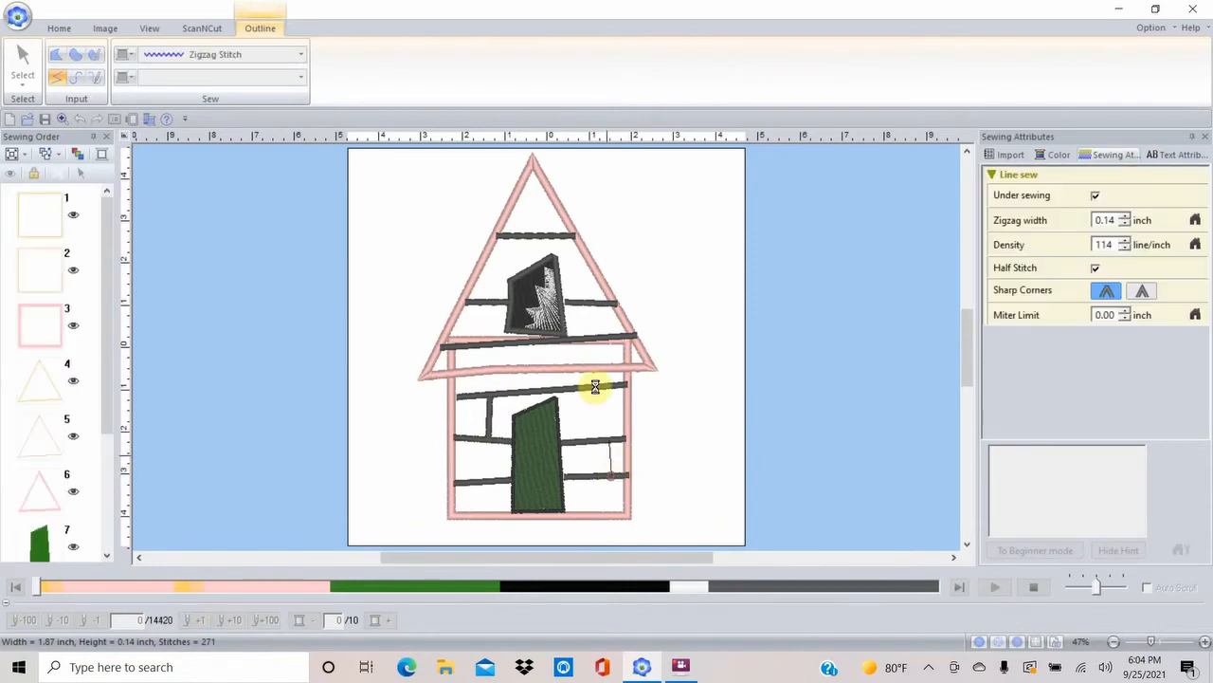
{"action": "left_click", "coordinate": [566, 237]}
{"action": "double_click", "coordinate": [570, 303]}
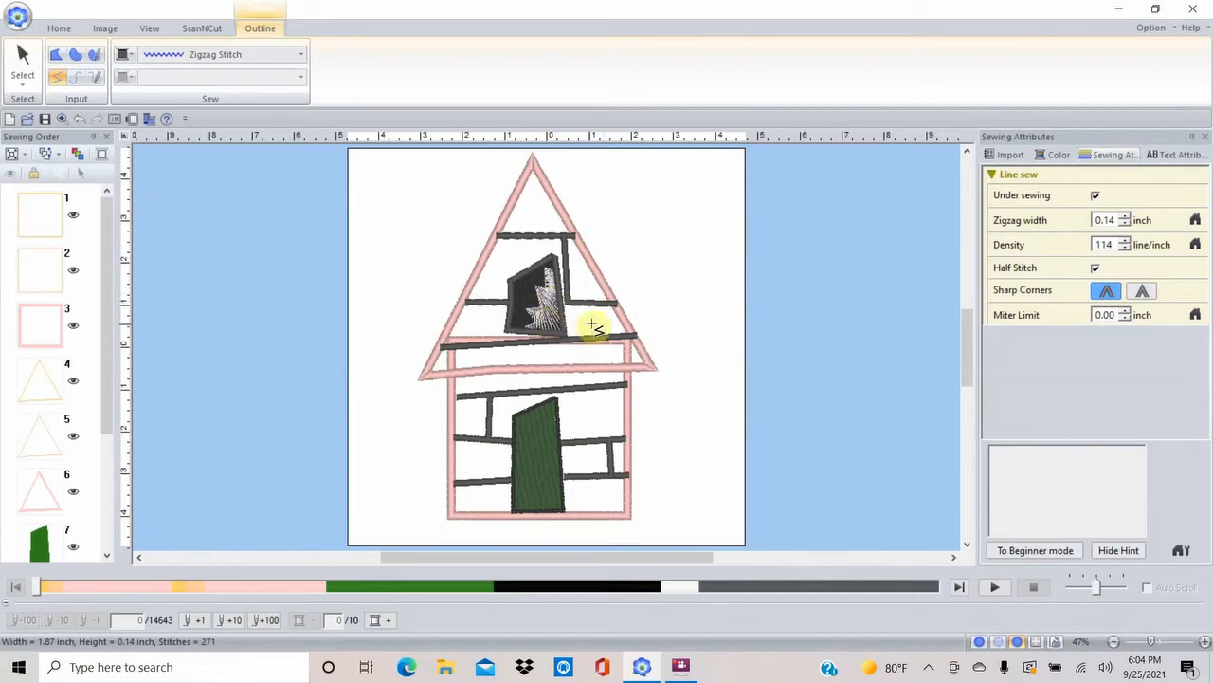
Move the black group with the door outline and window fill to the end of the sewing order, after the dark gray siding lines
{"action": "scroll", "coordinate": [104, 401], "scroll_direction": "down", "scroll_amount": 3}
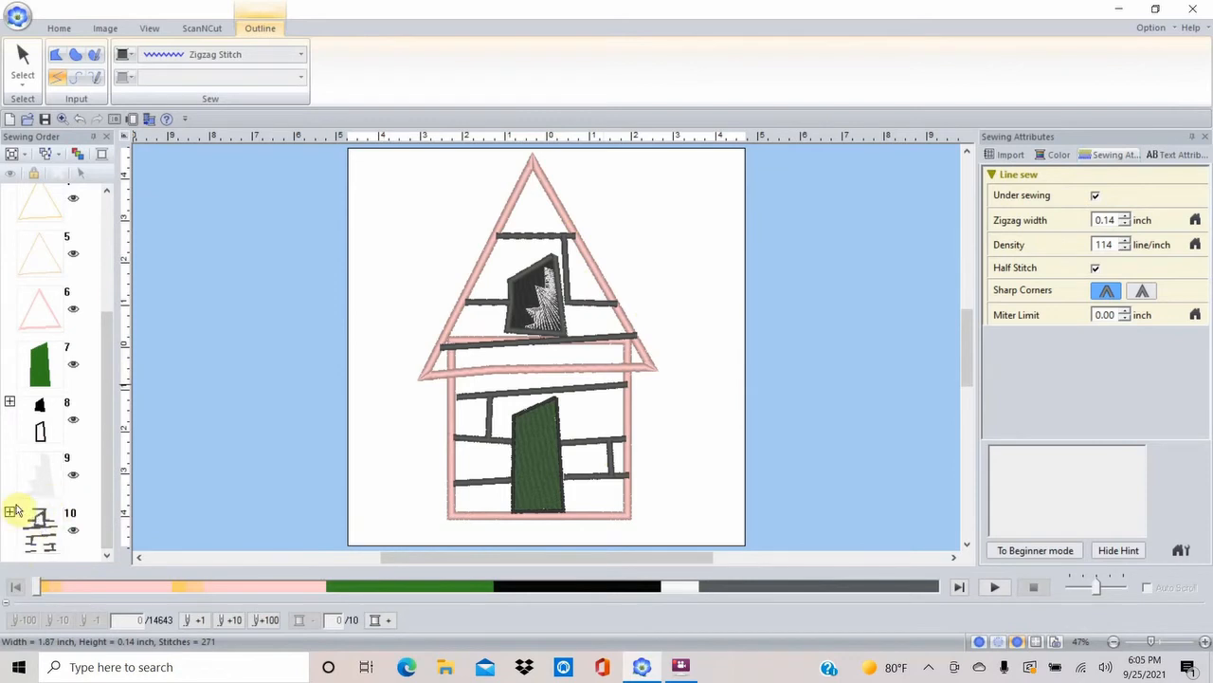
{"action": "left_click", "coordinate": [8, 511]}
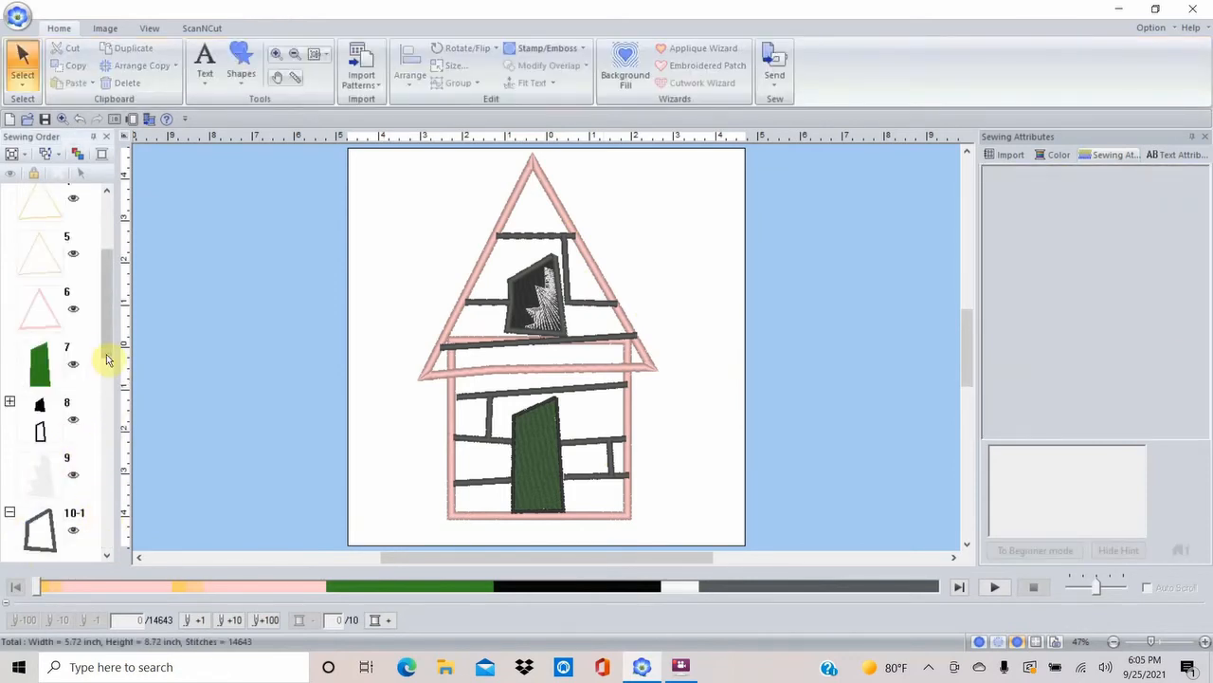
{"action": "mouse_move", "coordinate": [107, 350]}
{"action": "left_mouse_down"}
{"action": "mouse_move", "coordinate": [122, 483]}
{"action": "mouse_move", "coordinate": [123, 319]}
{"action": "mouse_move", "coordinate": [122, 338]}
{"action": "left_mouse_up"}
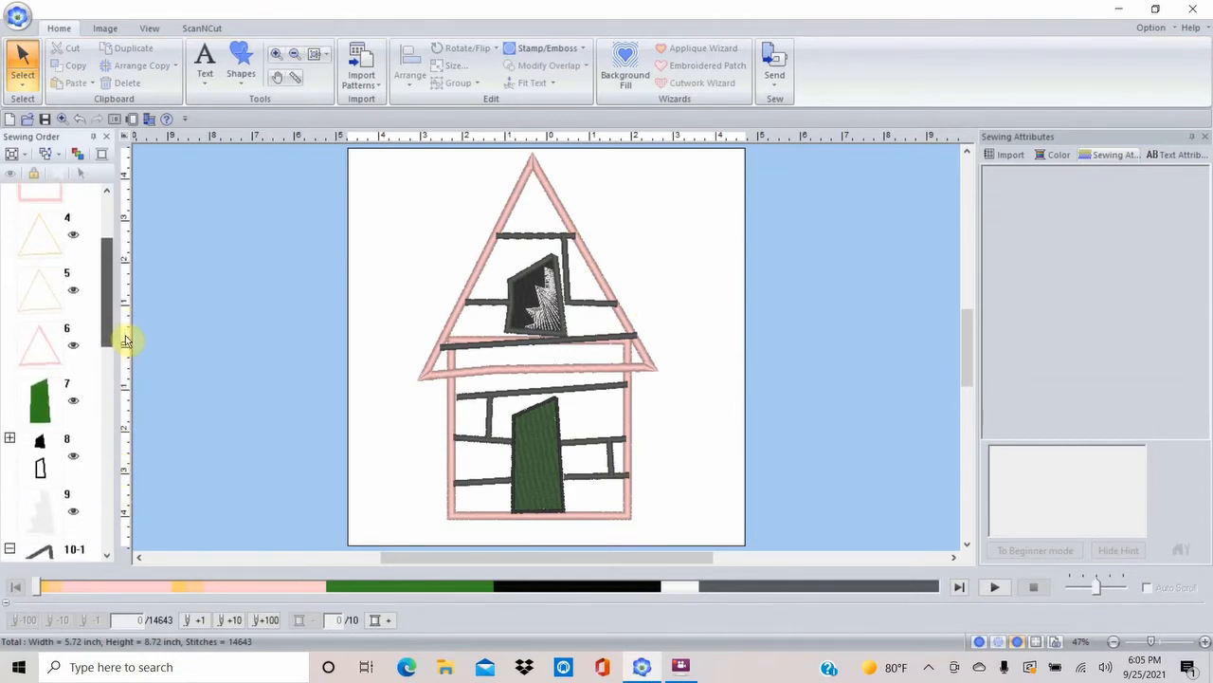
{"action": "left_click", "coordinate": [41, 434]}
{"action": "left_click_drag", "start_coordinate": [40, 434], "coordinate": [28, 619]}
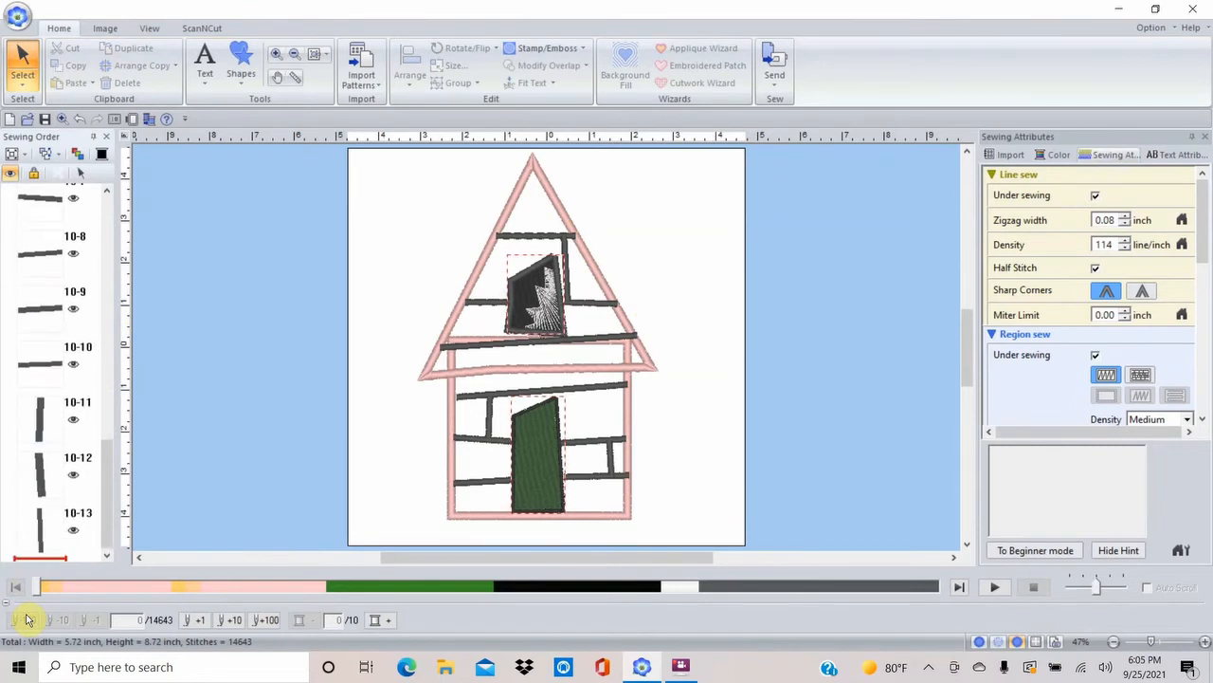
{"action": "left_click_drag", "start_coordinate": [36, 576], "coordinate": [38, 579]}
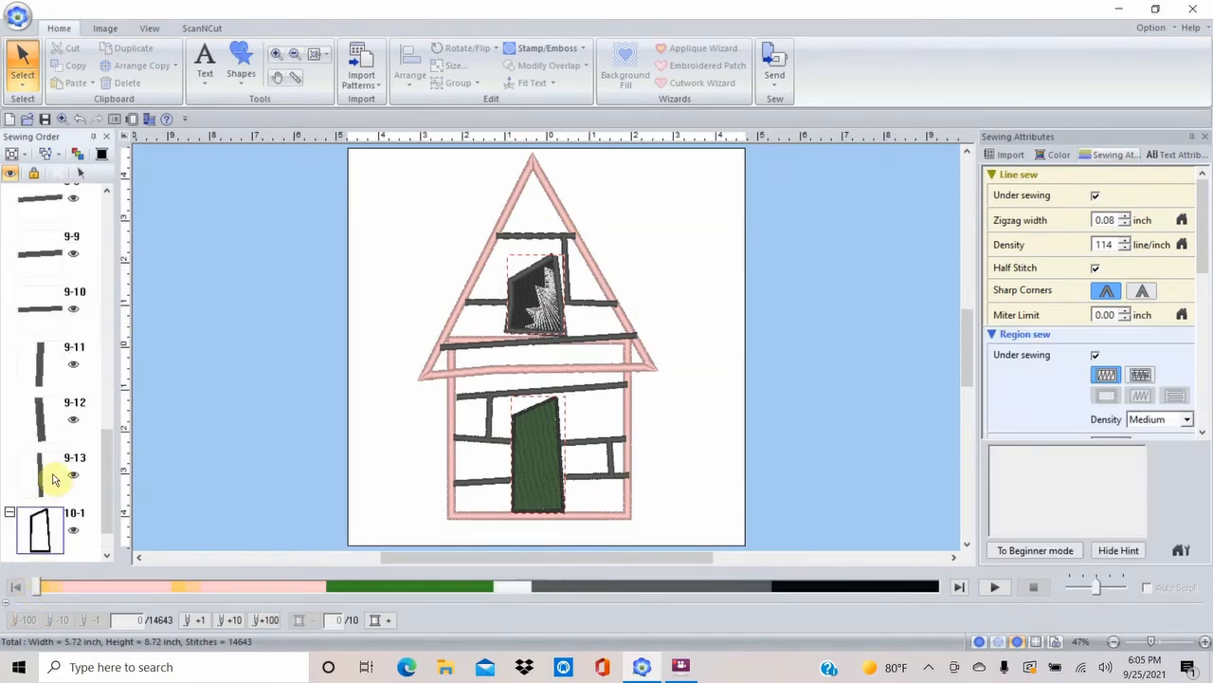
Move the window's white radial reflection to the end of the sewing order, followed by the window's dark gray outline
{"action": "left_click", "coordinate": [110, 194]}
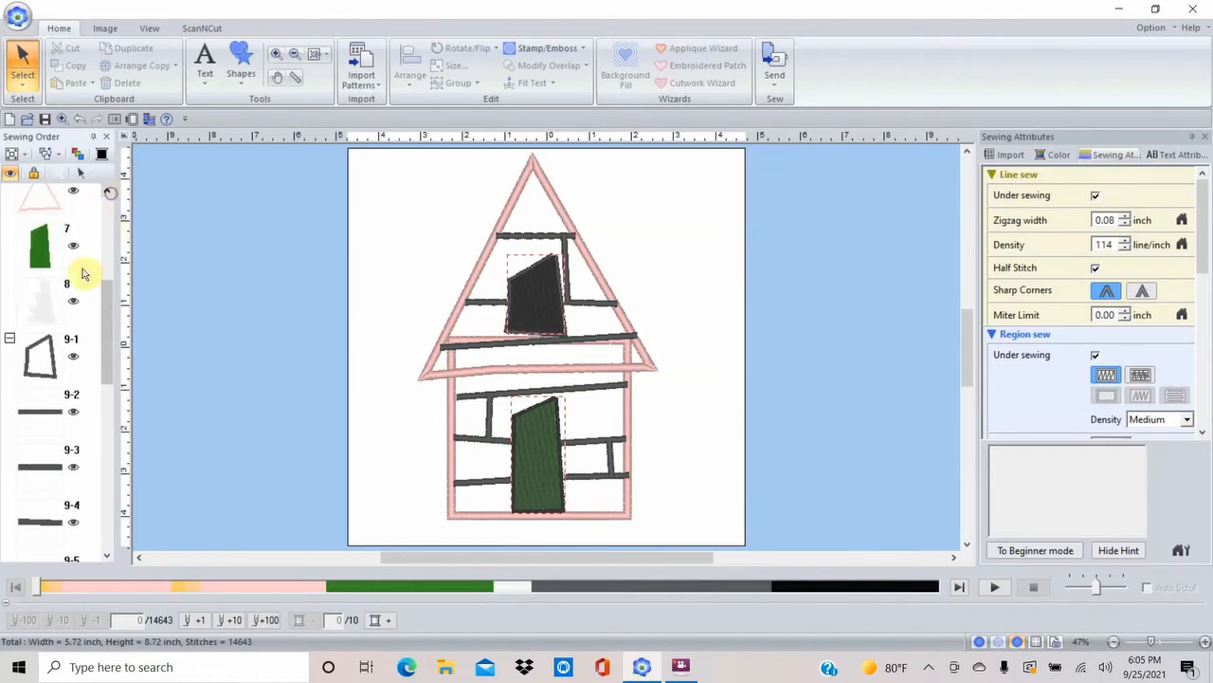
{"action": "left_click", "coordinate": [36, 296]}
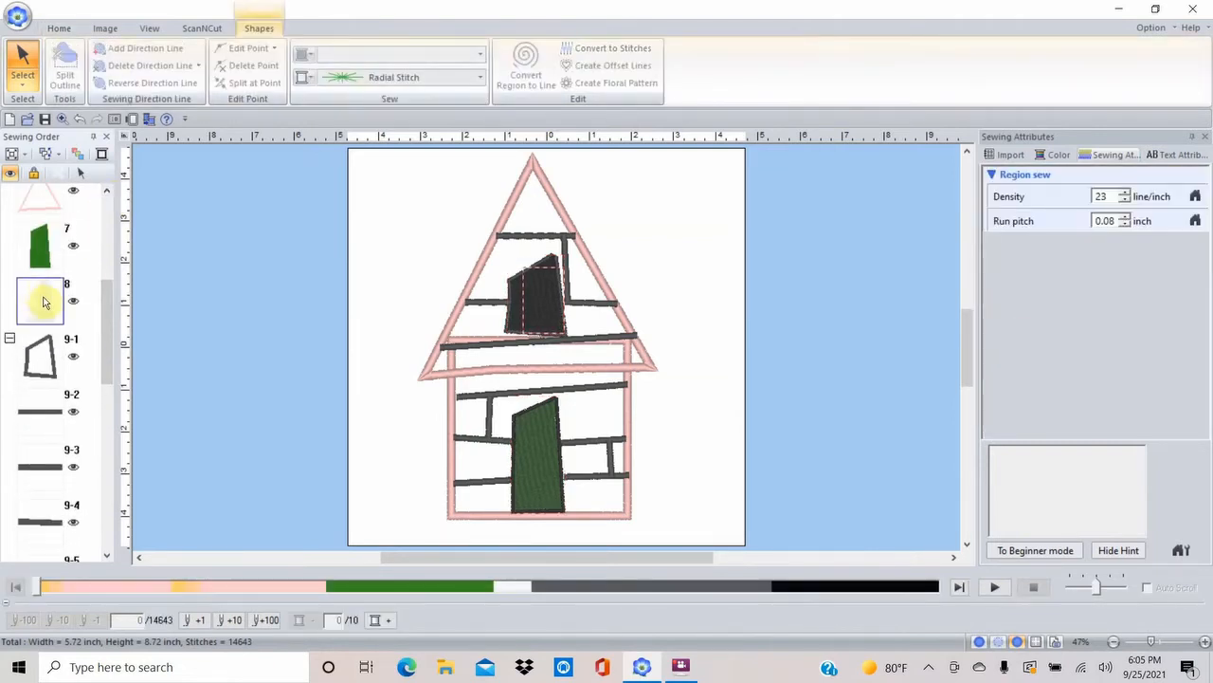
{"action": "mouse_move", "coordinate": [28, 551]}
{"action": "left_mouse_down"}
{"action": "mouse_move", "coordinate": [30, 569]}
{"action": "mouse_move", "coordinate": [41, 552]}
{"action": "left_mouse_up"}
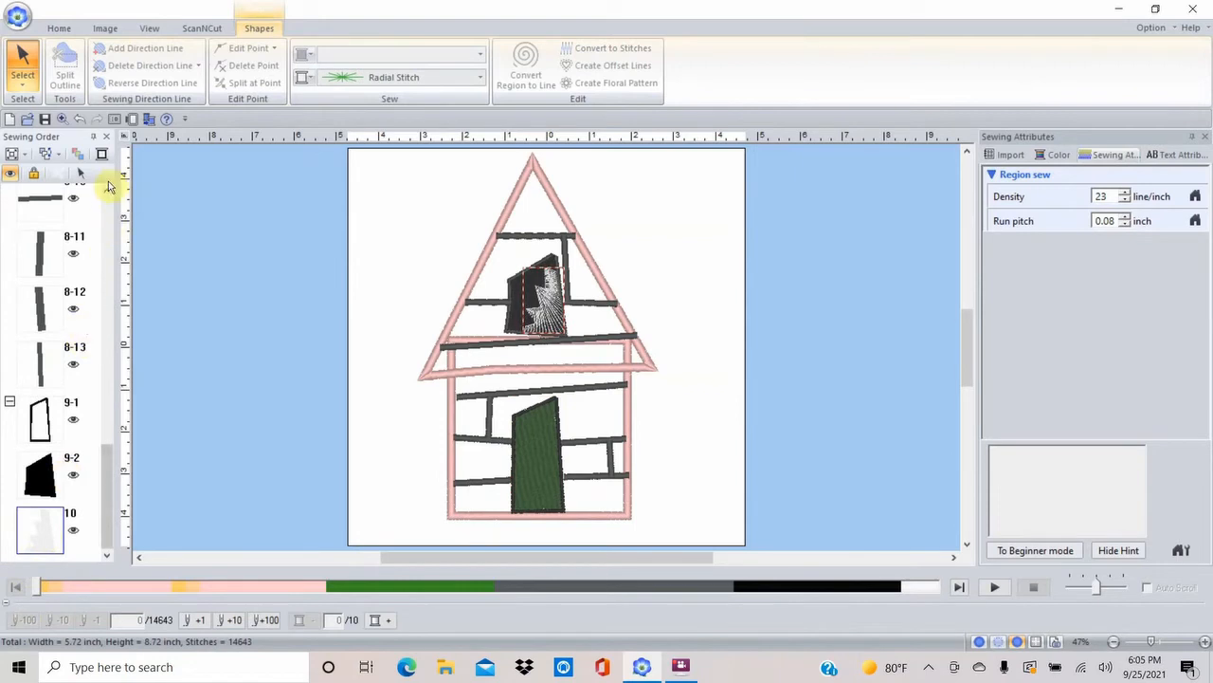
{"action": "left_click_drag", "start_coordinate": [107, 195], "coordinate": [107, 195]}
{"action": "left_click", "coordinate": [44, 379]}
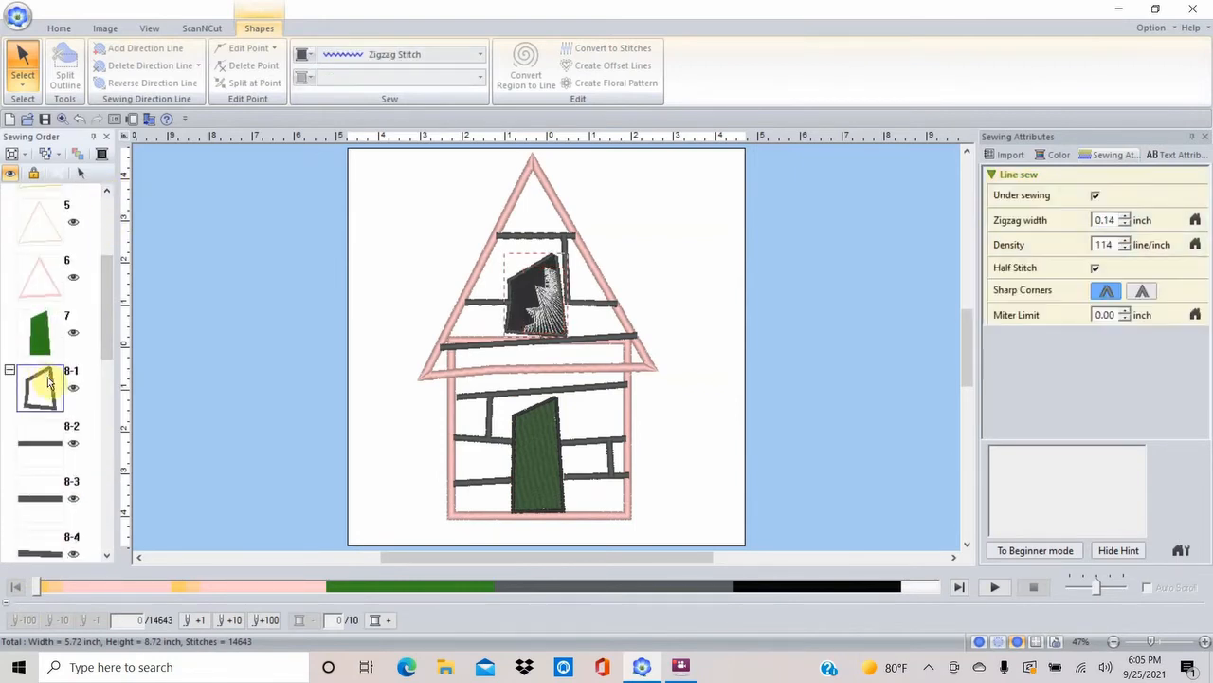
{"action": "left_click_drag", "start_coordinate": [49, 385], "coordinate": [43, 561]}
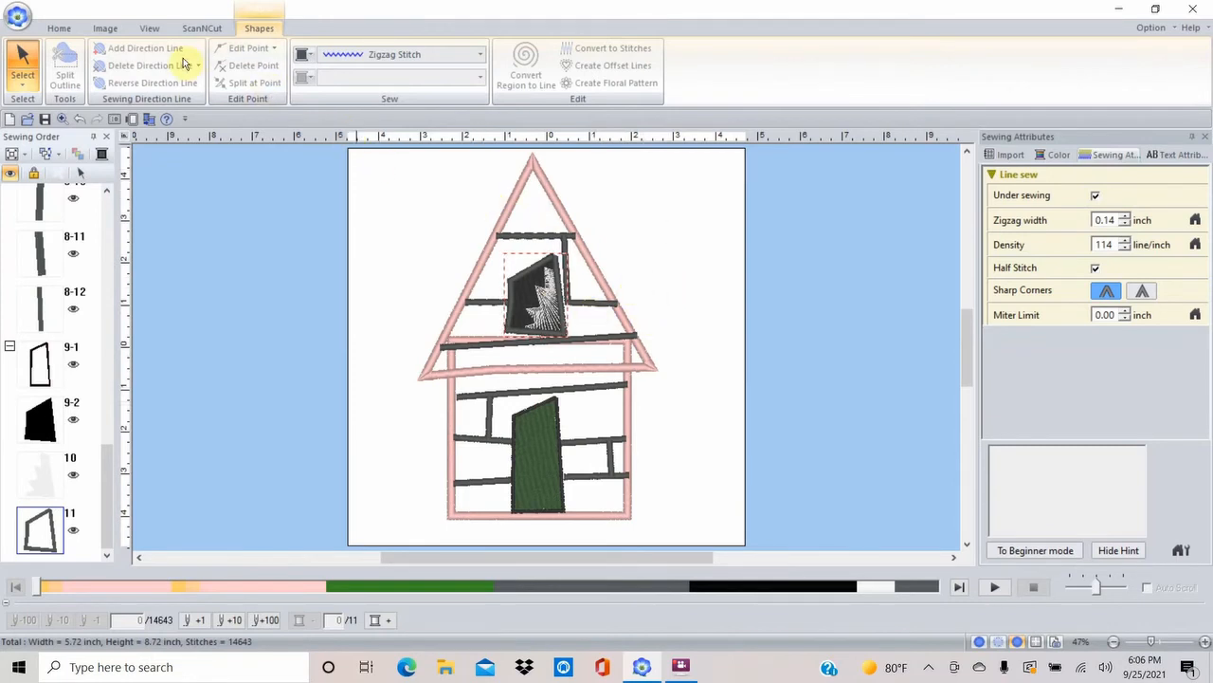
Draw a closed curved ghost-like shape, about 2.3 by 3.4 inches, beside the roof's right slope with its tail near the roof corner
{"action": "left_click", "coordinate": [61, 31]}
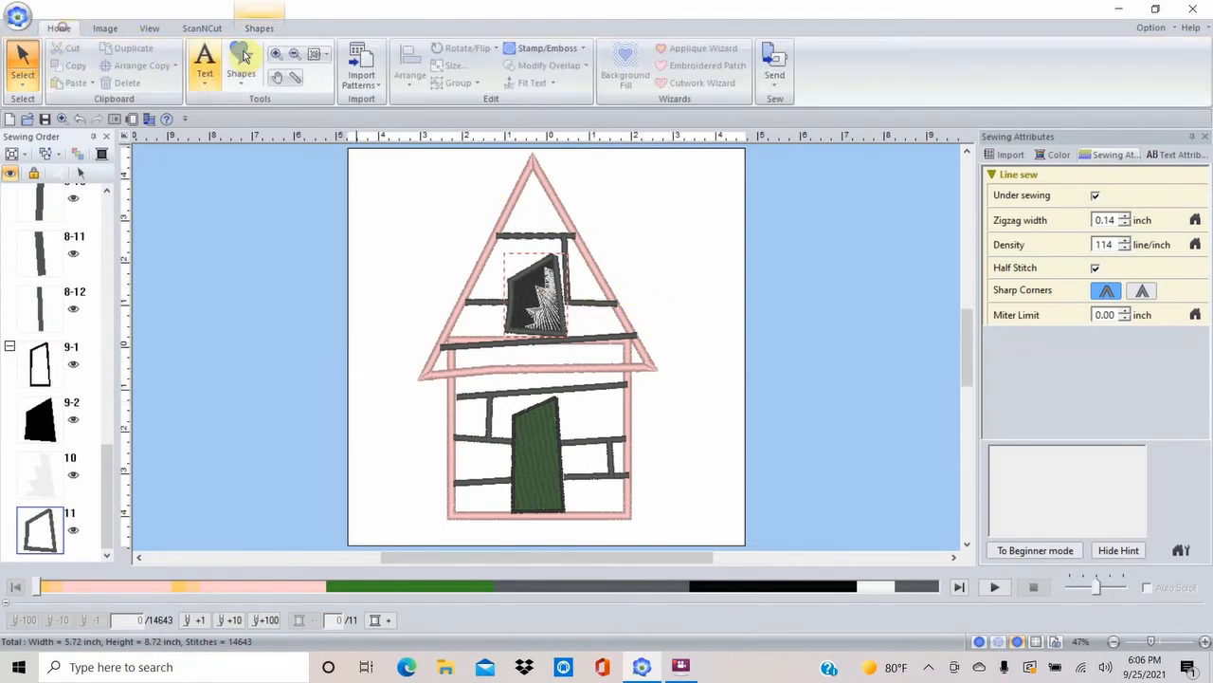
{"action": "left_click", "coordinate": [275, 55]}
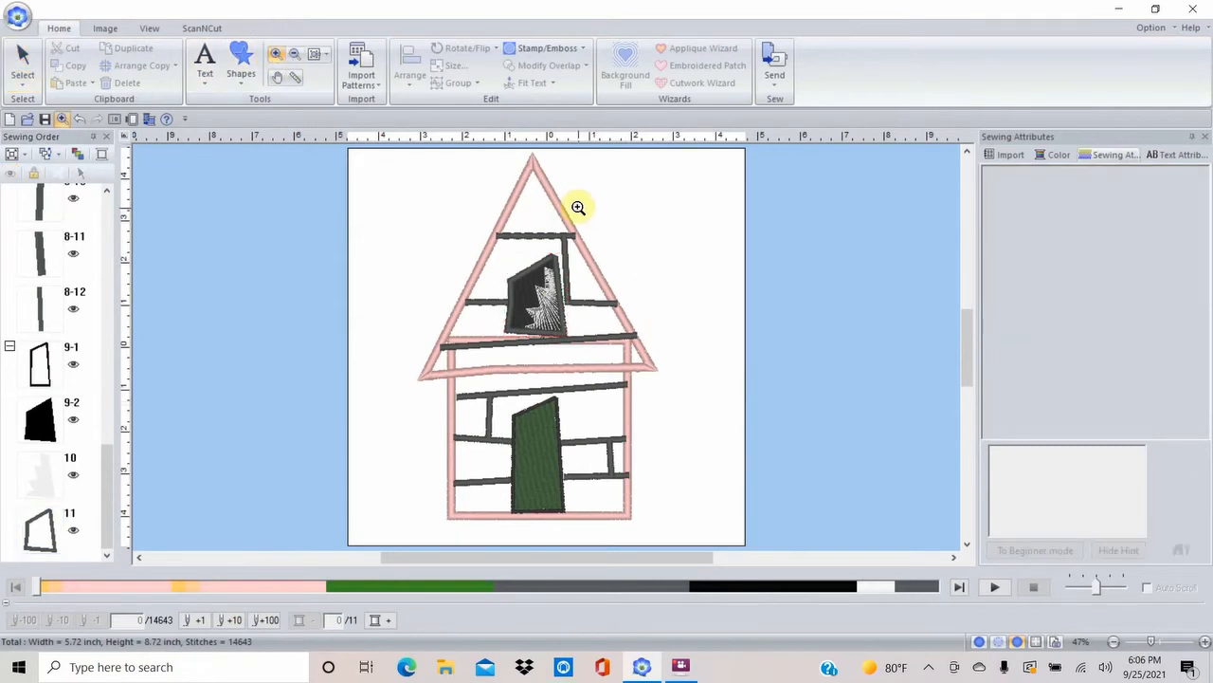
{"action": "left_click_drag", "start_coordinate": [574, 197], "coordinate": [727, 387]}
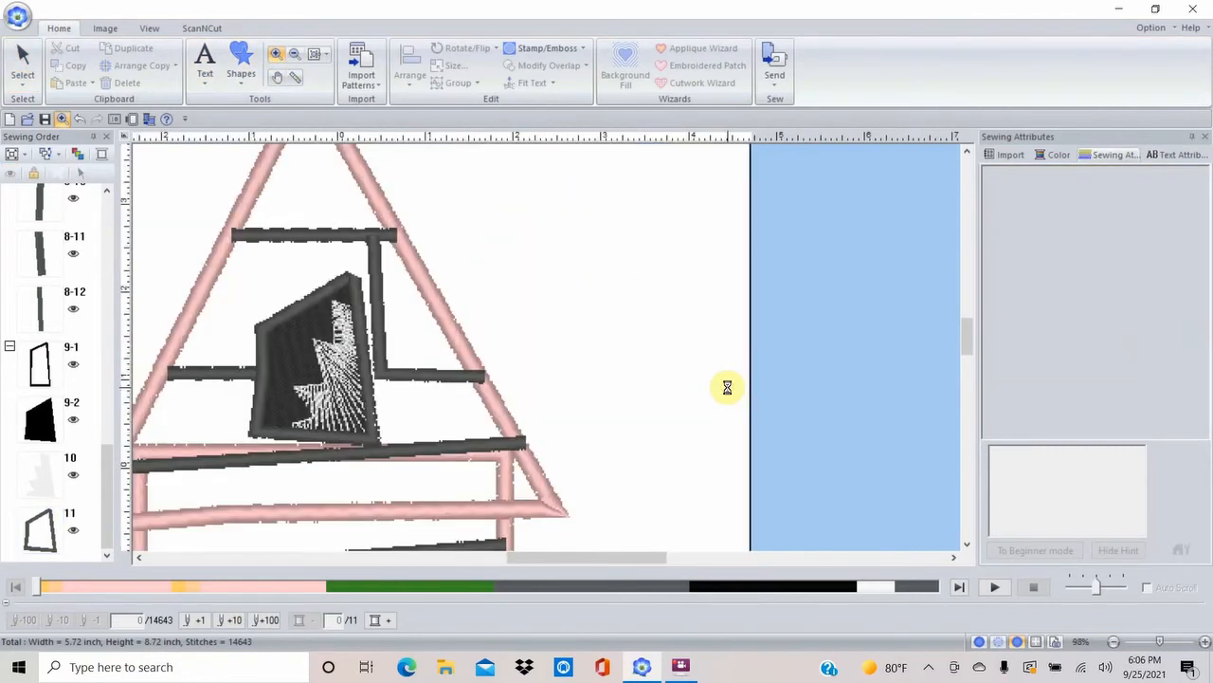
{"action": "left_click", "coordinate": [241, 76]}
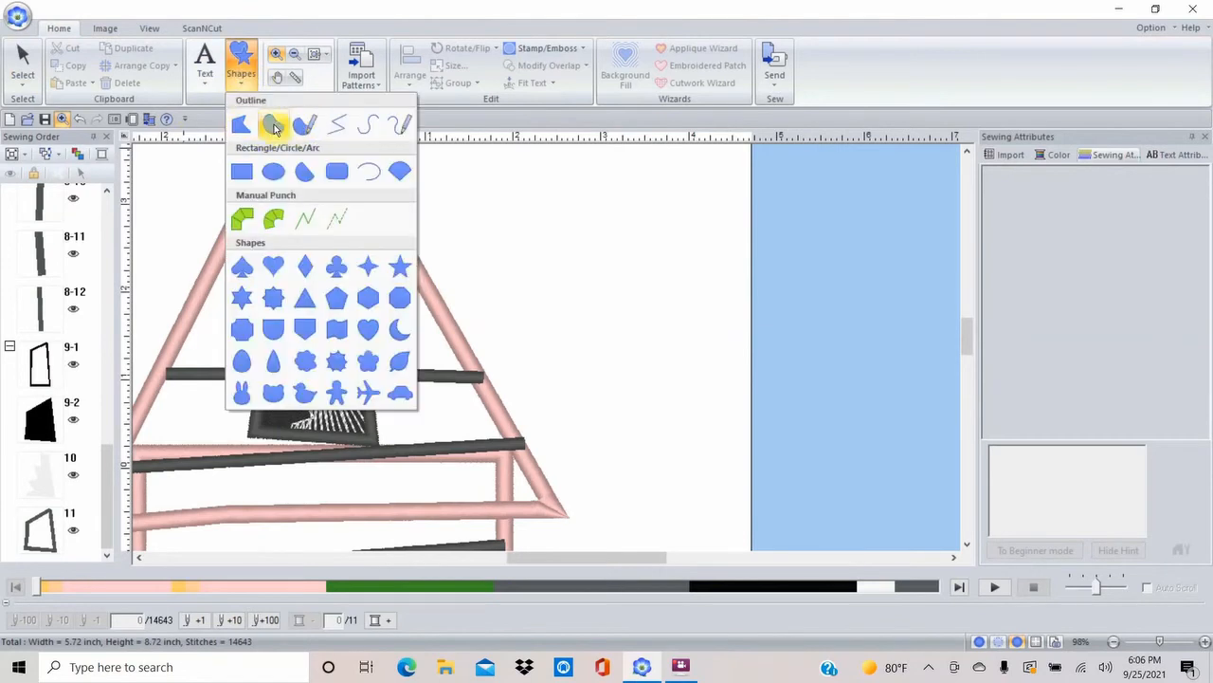
{"action": "left_click", "coordinate": [272, 126]}
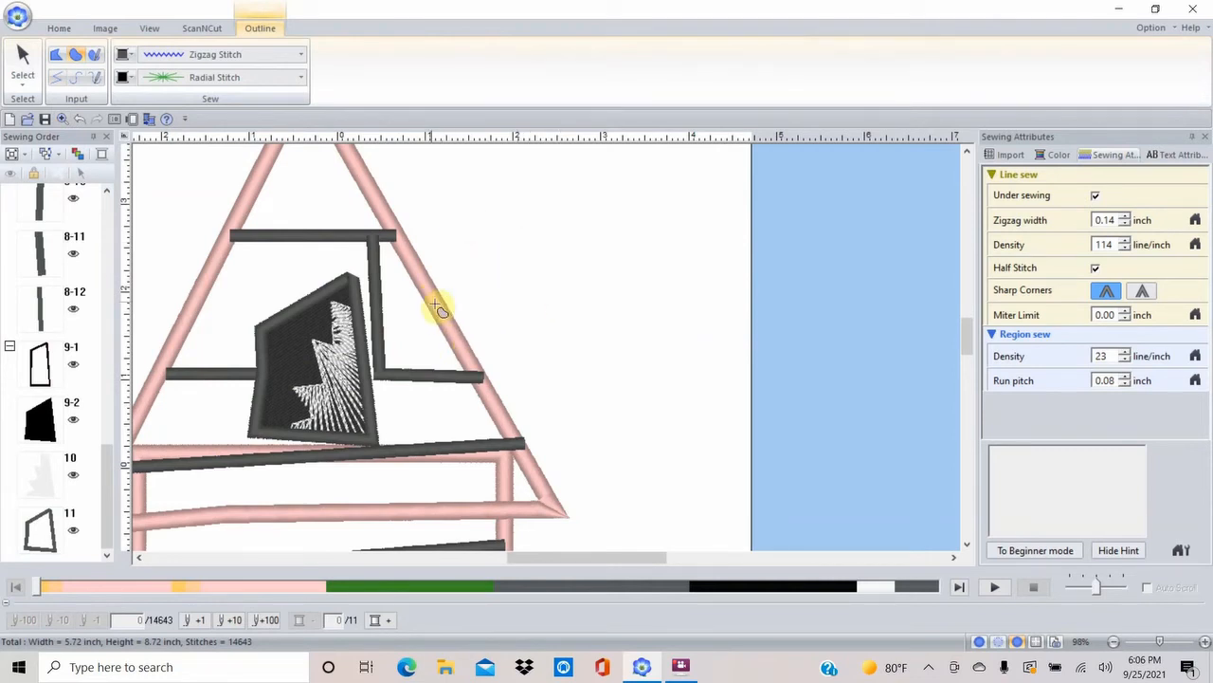
{"action": "mouse_move", "coordinate": [450, 320]}
{"action": "left_mouse_down"}
{"action": "mouse_move", "coordinate": [458, 242]}
{"action": "mouse_move", "coordinate": [498, 205]}
{"action": "mouse_move", "coordinate": [568, 191]}
{"action": "mouse_move", "coordinate": [591, 196]}
{"action": "mouse_move", "coordinate": [612, 239]}
{"action": "left_mouse_up"}
{"action": "mouse_move", "coordinate": [614, 290]}
{"action": "left_mouse_down"}
{"action": "mouse_move", "coordinate": [640, 296]}
{"action": "mouse_move", "coordinate": [642, 330]}
{"action": "mouse_move", "coordinate": [568, 364]}
{"action": "mouse_move", "coordinate": [564, 441]}
{"action": "left_mouse_up"}
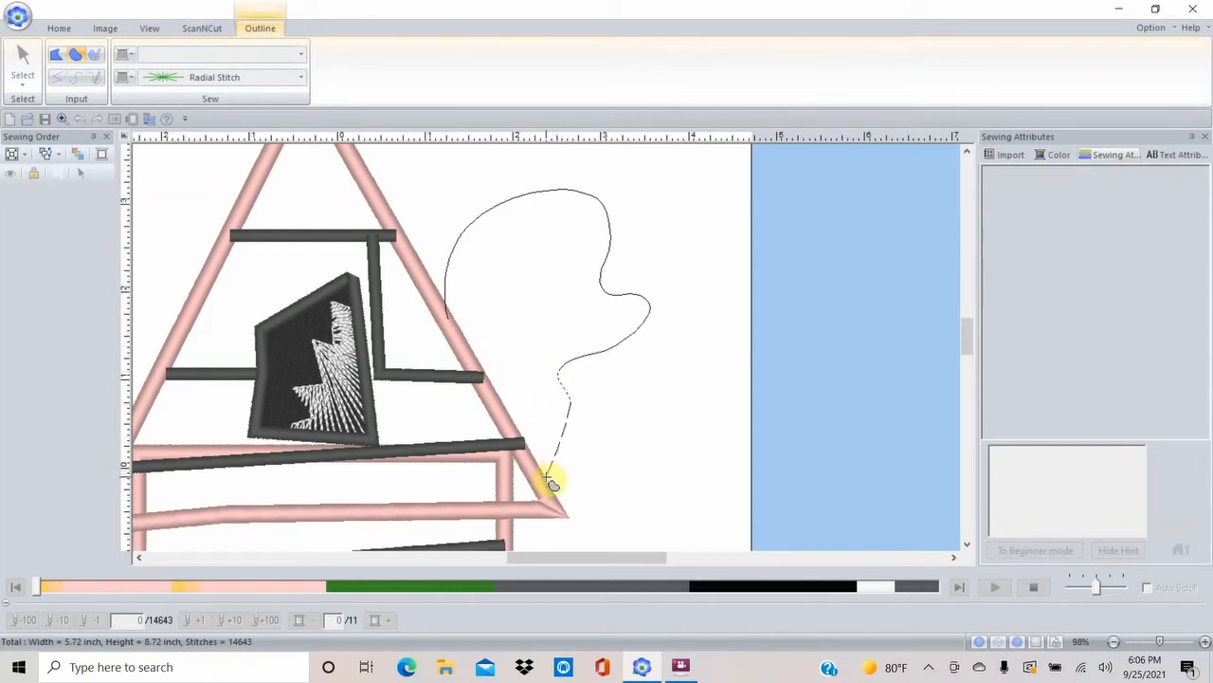
{"action": "left_click_drag", "start_coordinate": [548, 479], "coordinate": [545, 474]}
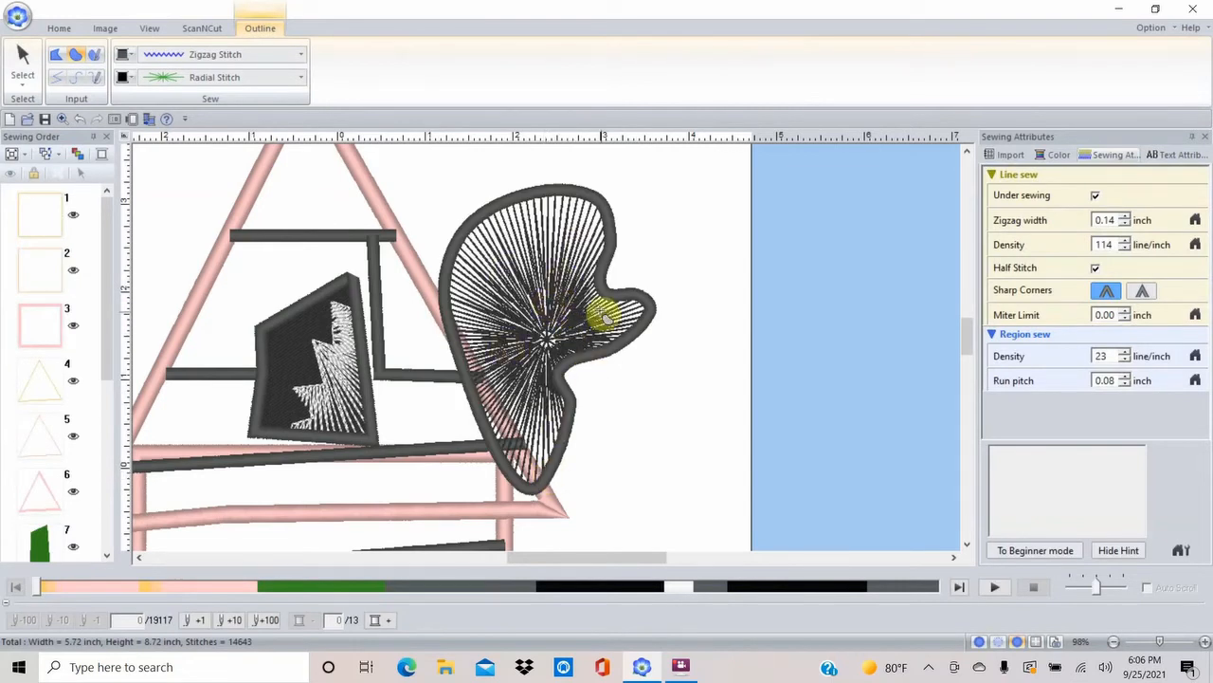
Edit the curved shape's points so its left edge runs straight along the roof slope, ending in a tip near the roof corner
{"action": "left_click", "coordinate": [26, 88]}
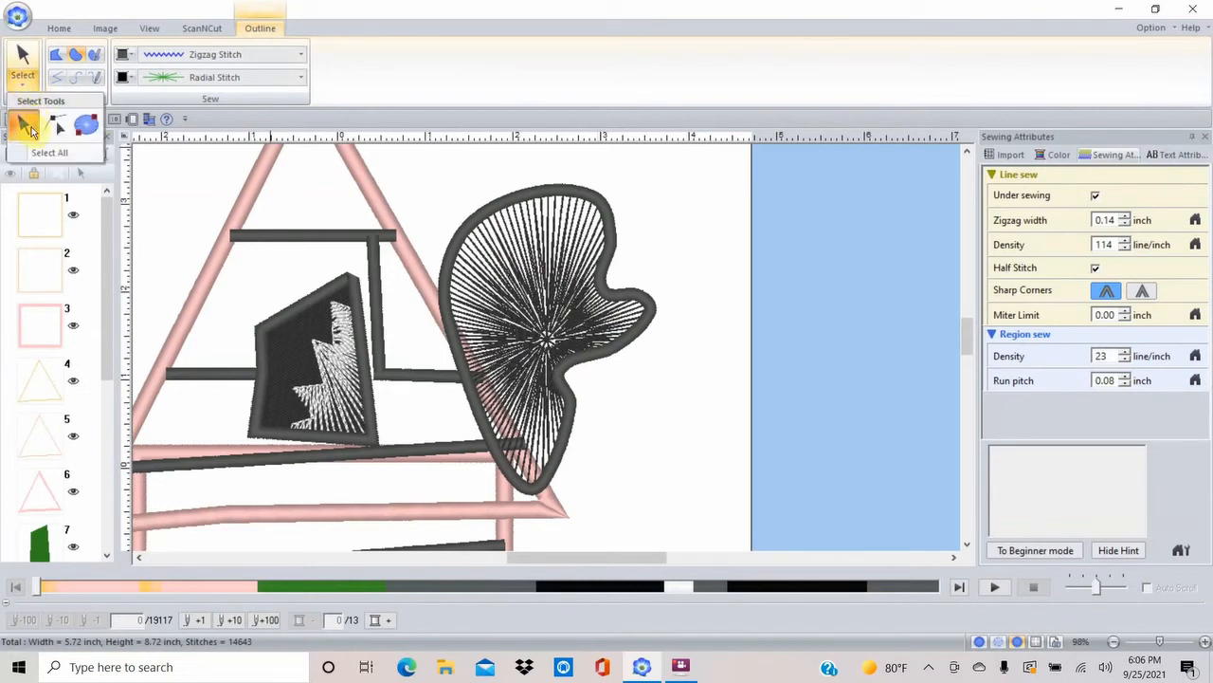
{"action": "left_click", "coordinate": [31, 128]}
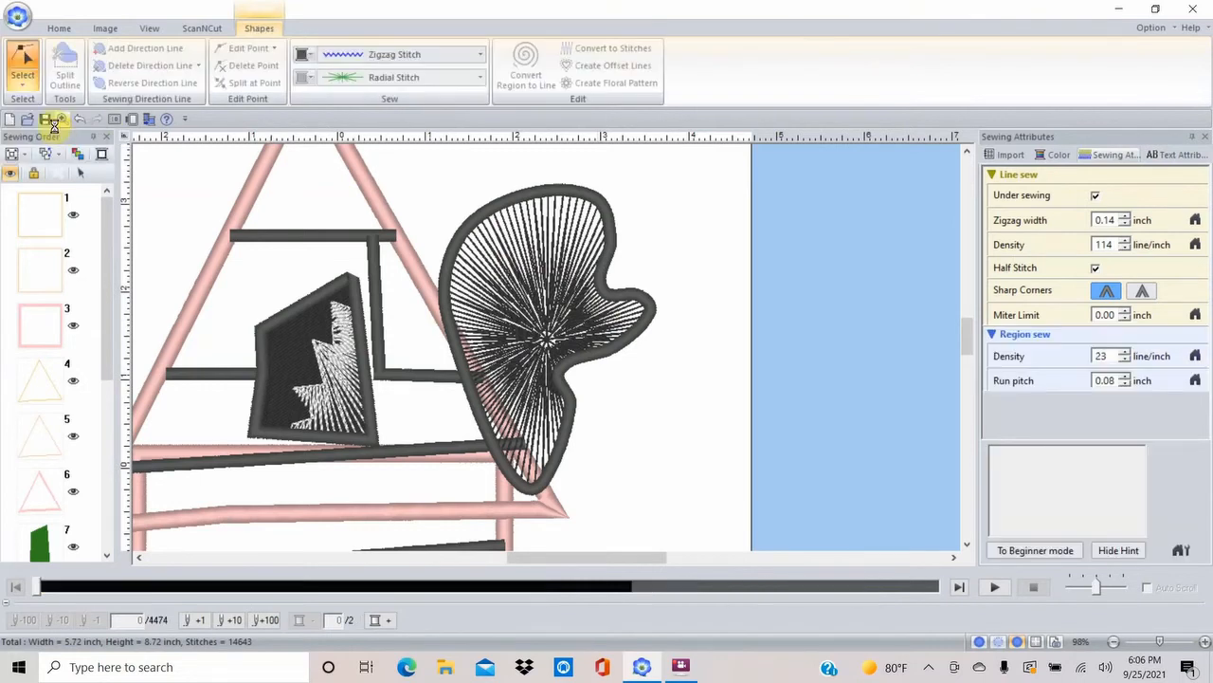
{"action": "left_click", "coordinate": [447, 320]}
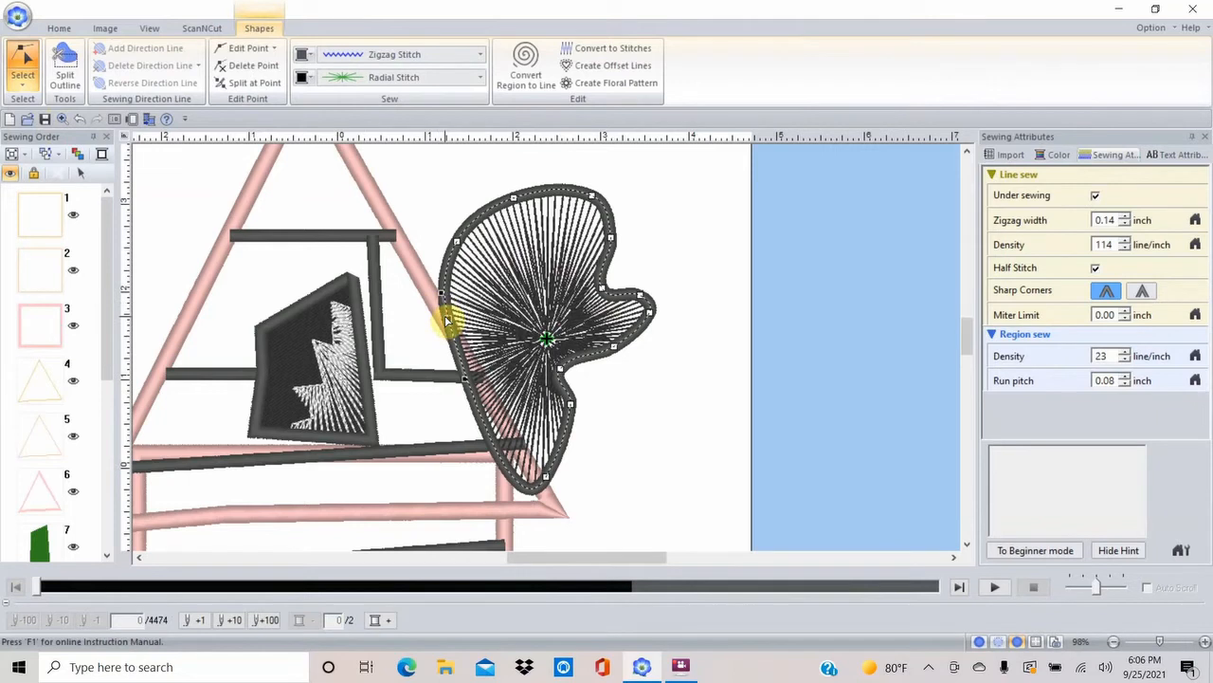
{"action": "right_click", "coordinate": [446, 319]}
{"action": "left_click", "coordinate": [488, 327]}
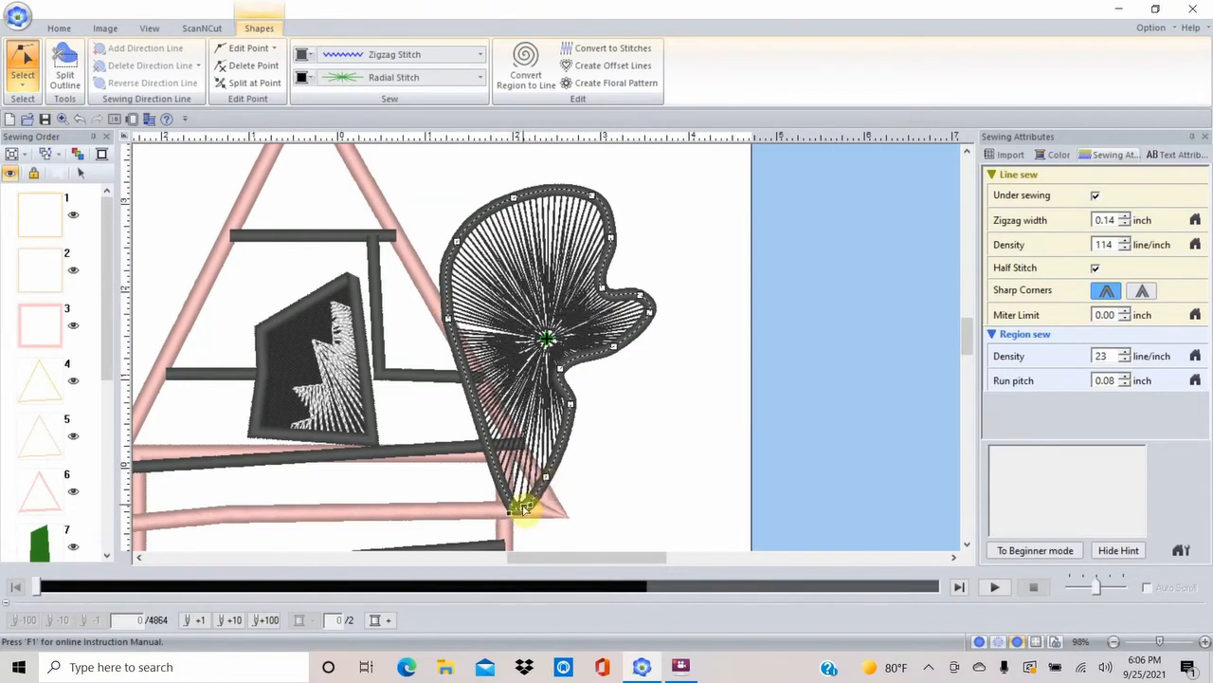
{"action": "right_click", "coordinate": [524, 509]}
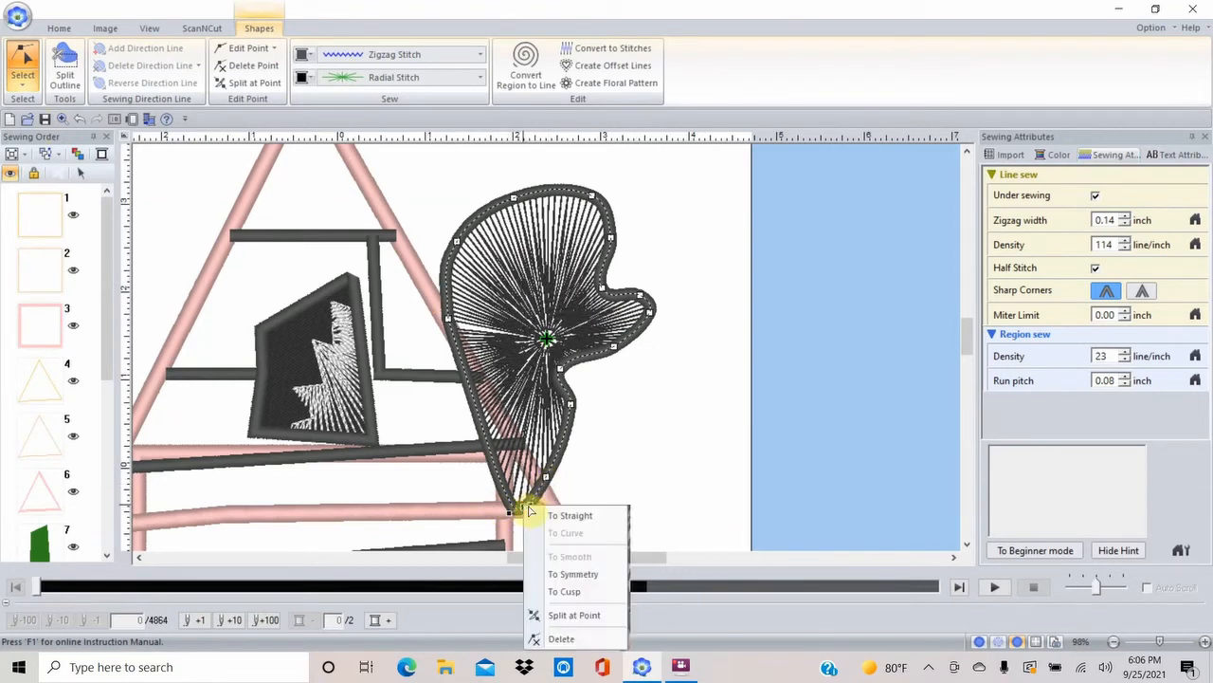
{"action": "left_click", "coordinate": [558, 515]}
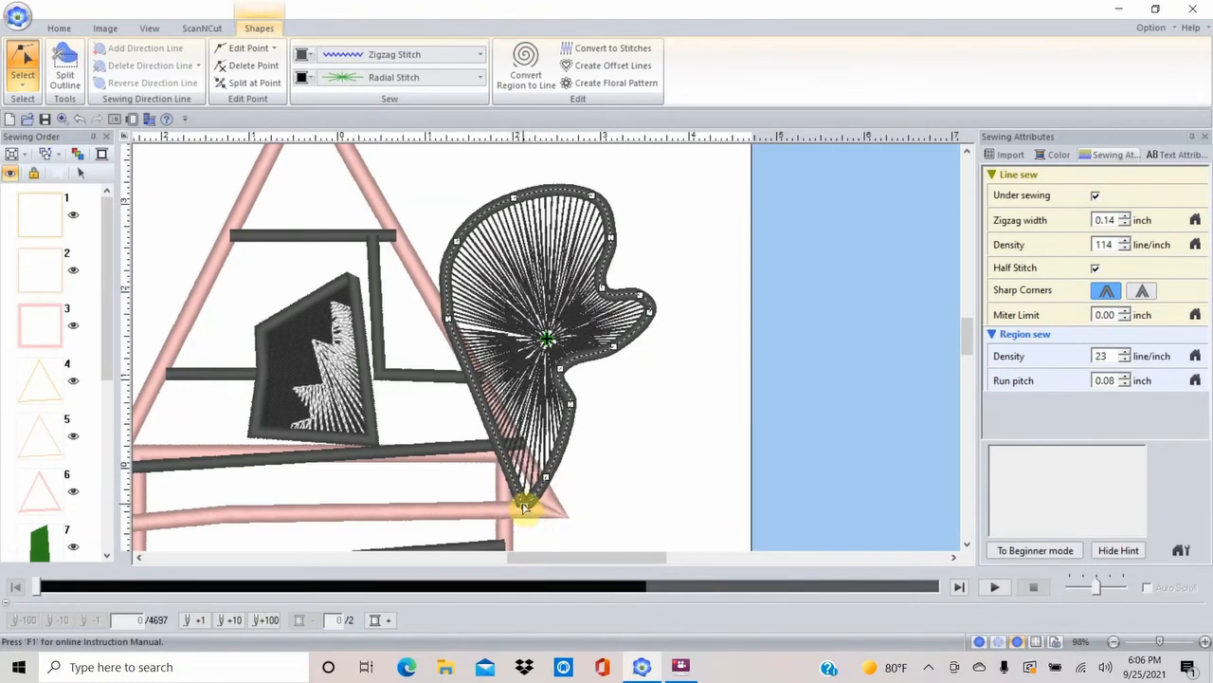
{"action": "left_click_drag", "start_coordinate": [524, 506], "coordinate": [549, 491]}
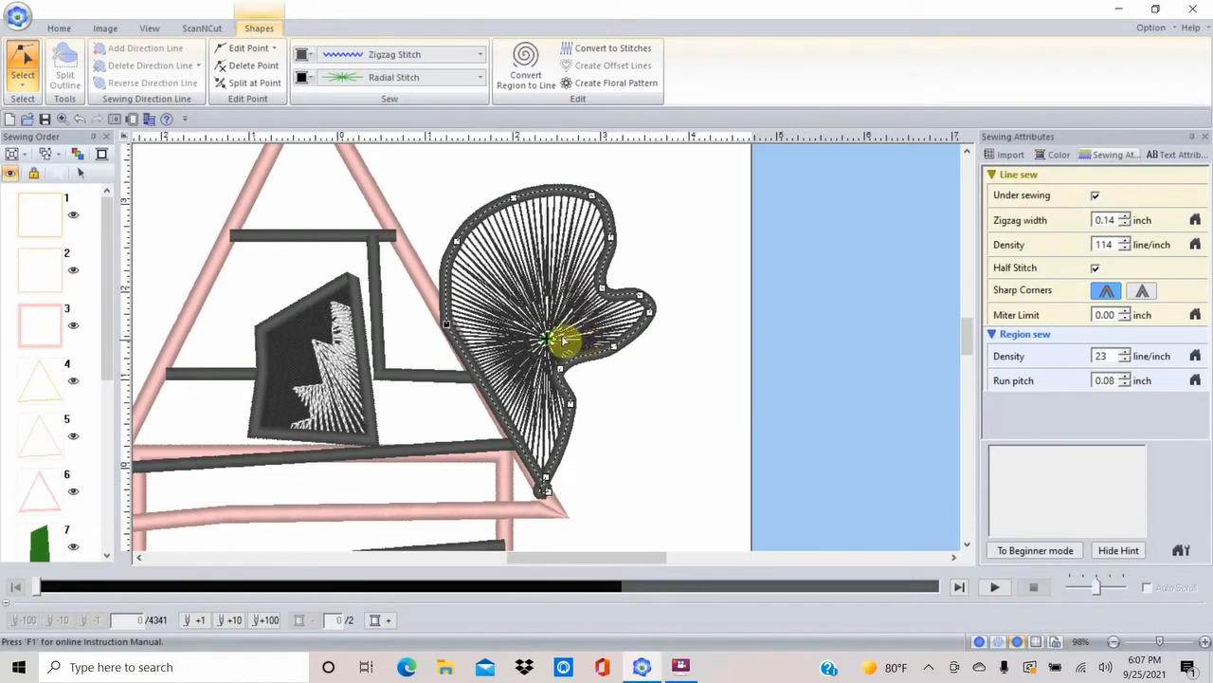
Give the curved shape a white Fill Stitch, set its outline to Not Sewn, and select the whole shape
{"action": "left_click", "coordinate": [482, 82]}
{"action": "left_click", "coordinate": [415, 134]}
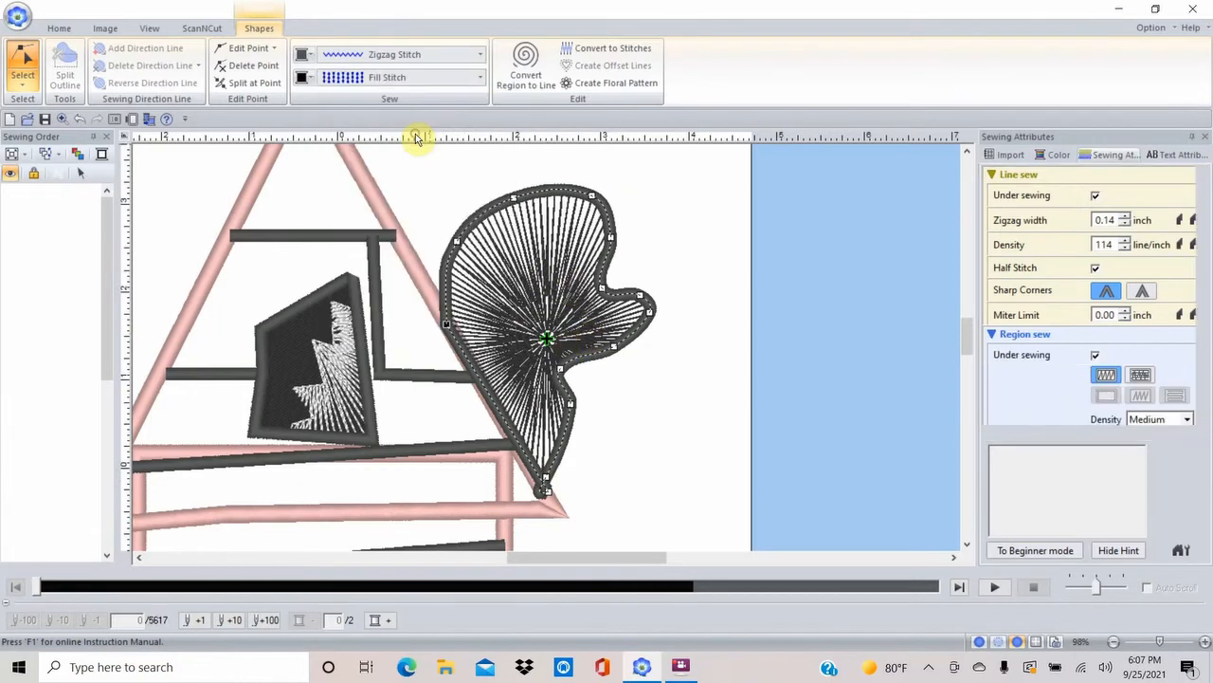
{"action": "left_click", "coordinate": [302, 79]}
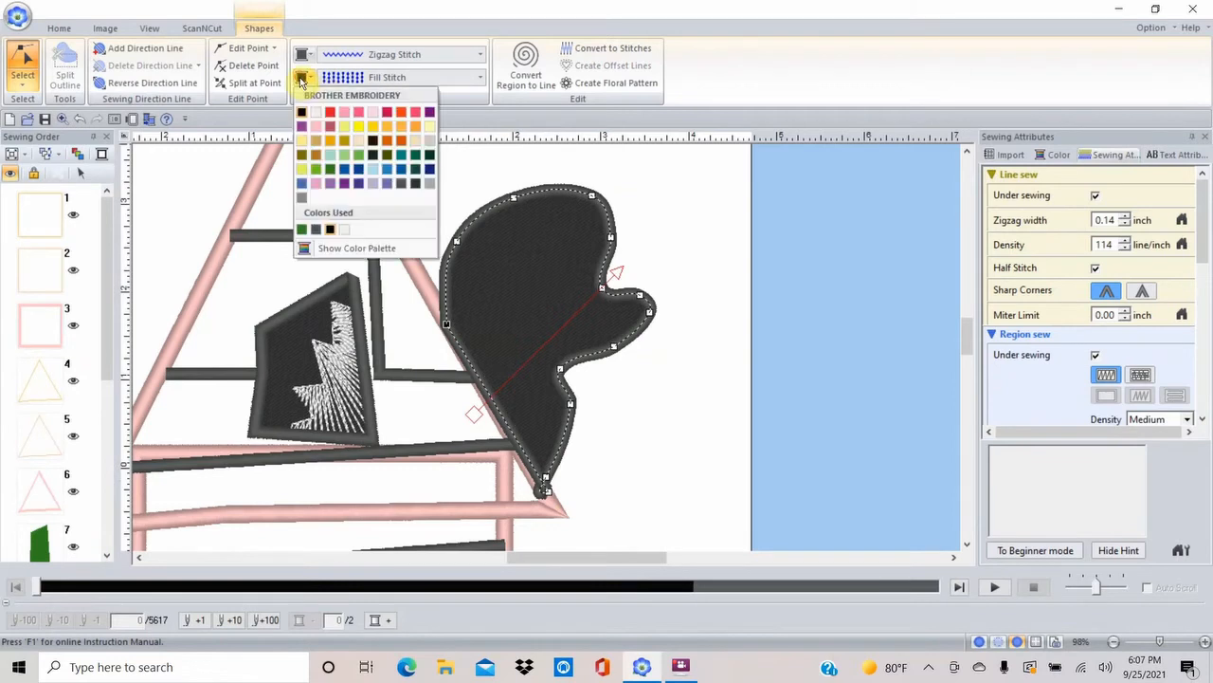
{"action": "left_click", "coordinate": [315, 113]}
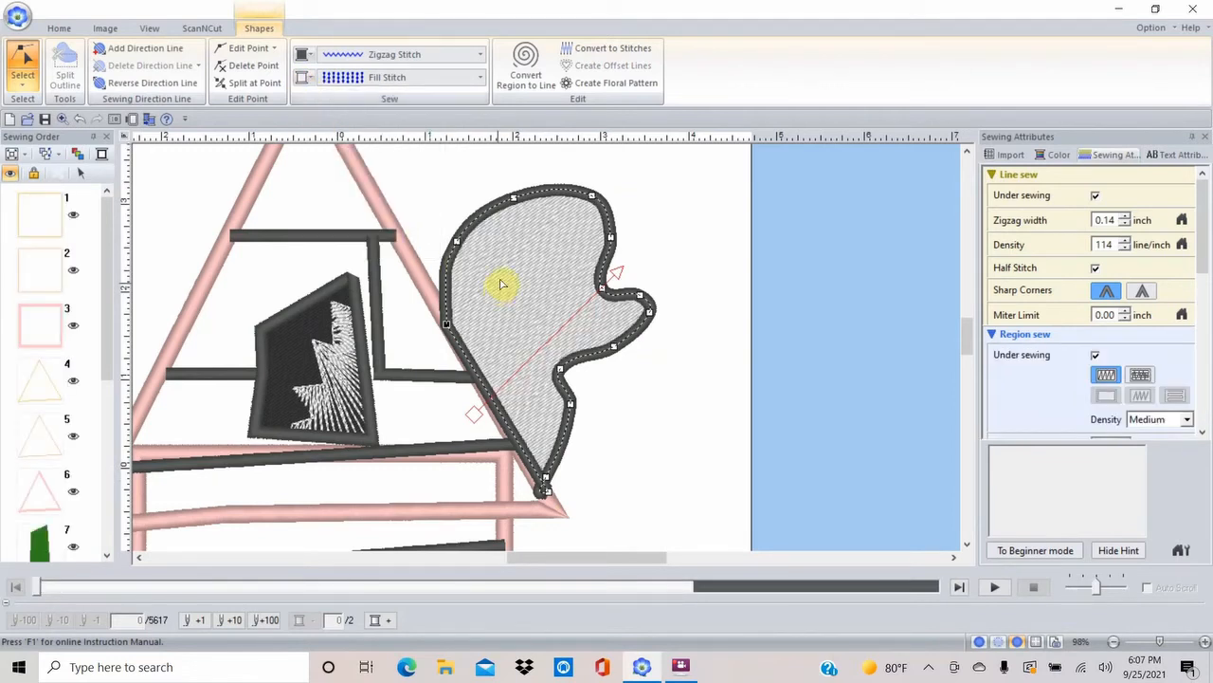
{"action": "left_click", "coordinate": [481, 55]}
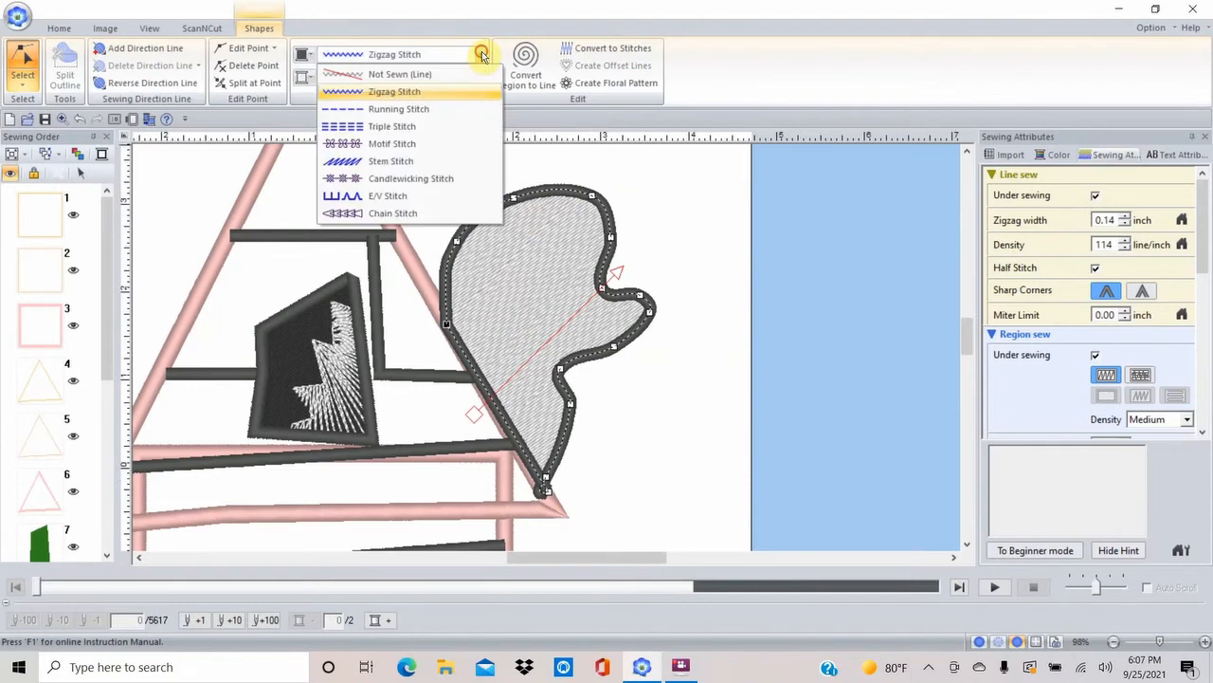
{"action": "left_click", "coordinate": [431, 76]}
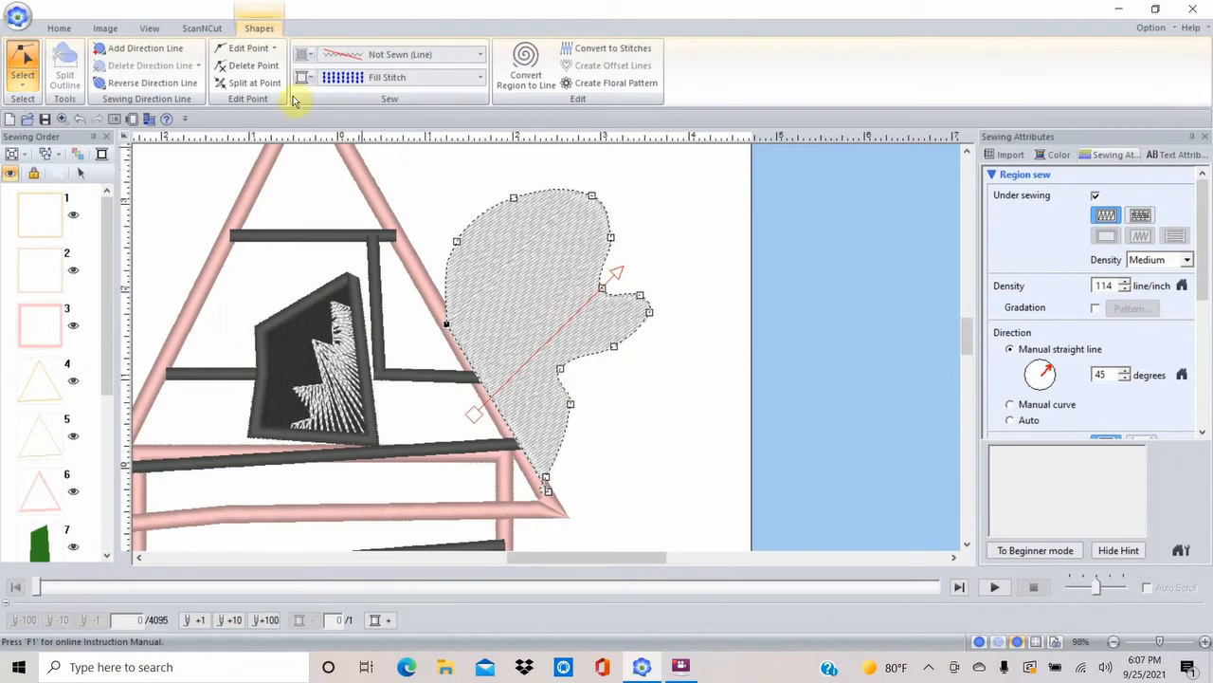
{"action": "left_click", "coordinate": [26, 83]}
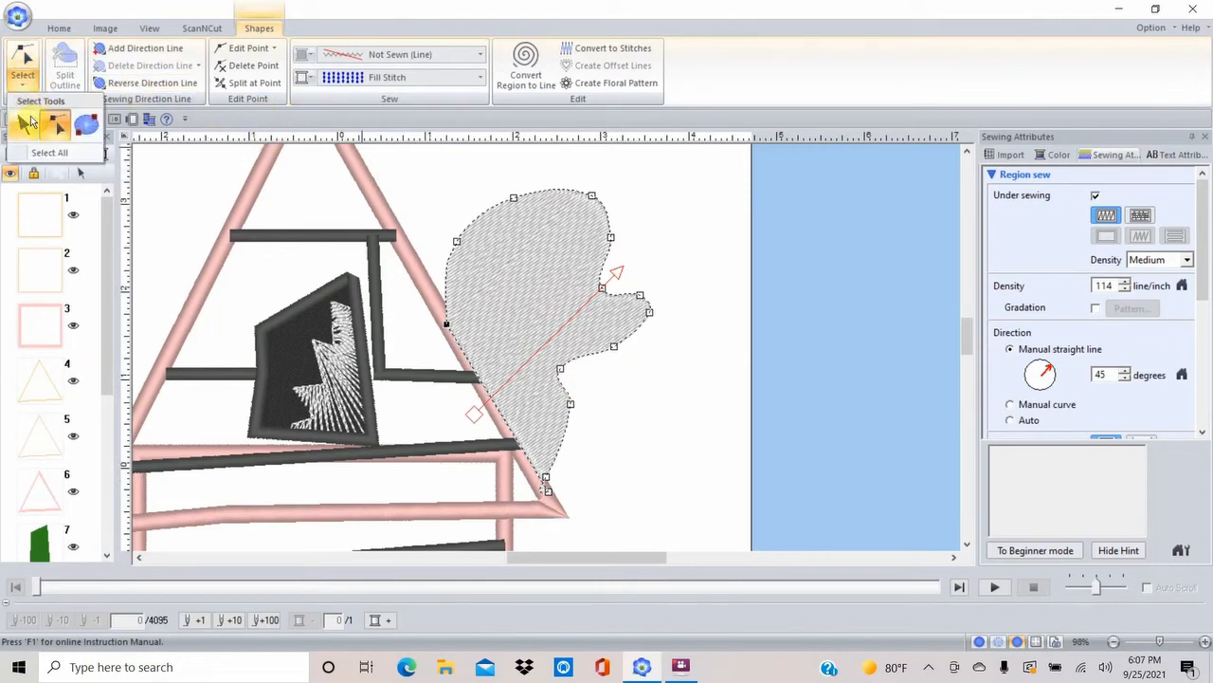
{"action": "left_click", "coordinate": [59, 29]}
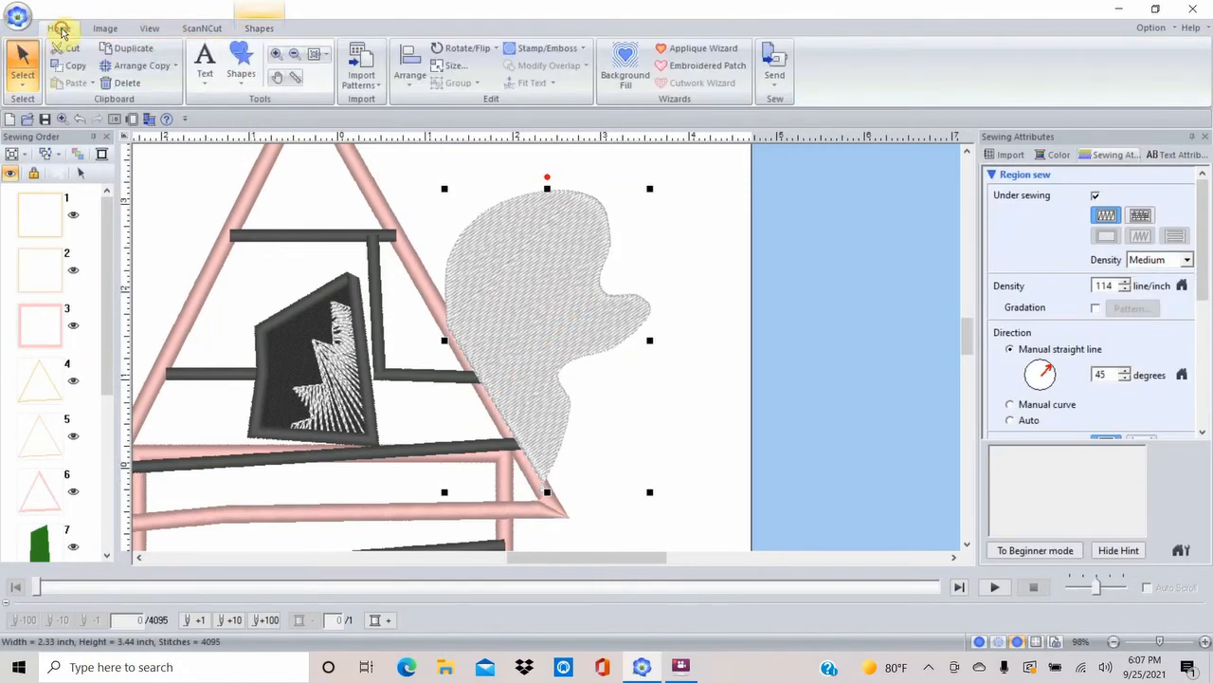
Draw a narrow vertical oval eye, about 0.18 by 0.42 inch, on the ghost's head and fill it black
{"action": "left_click", "coordinate": [276, 56]}
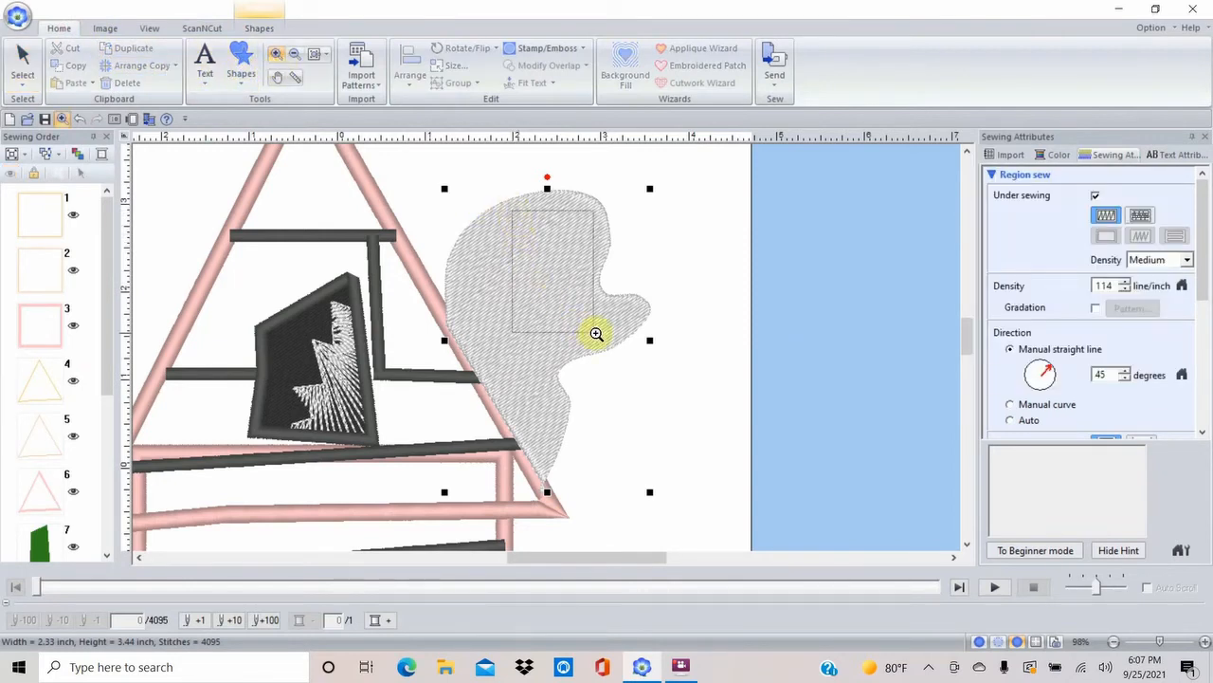
{"action": "left_click_drag", "start_coordinate": [597, 334], "coordinate": [612, 332]}
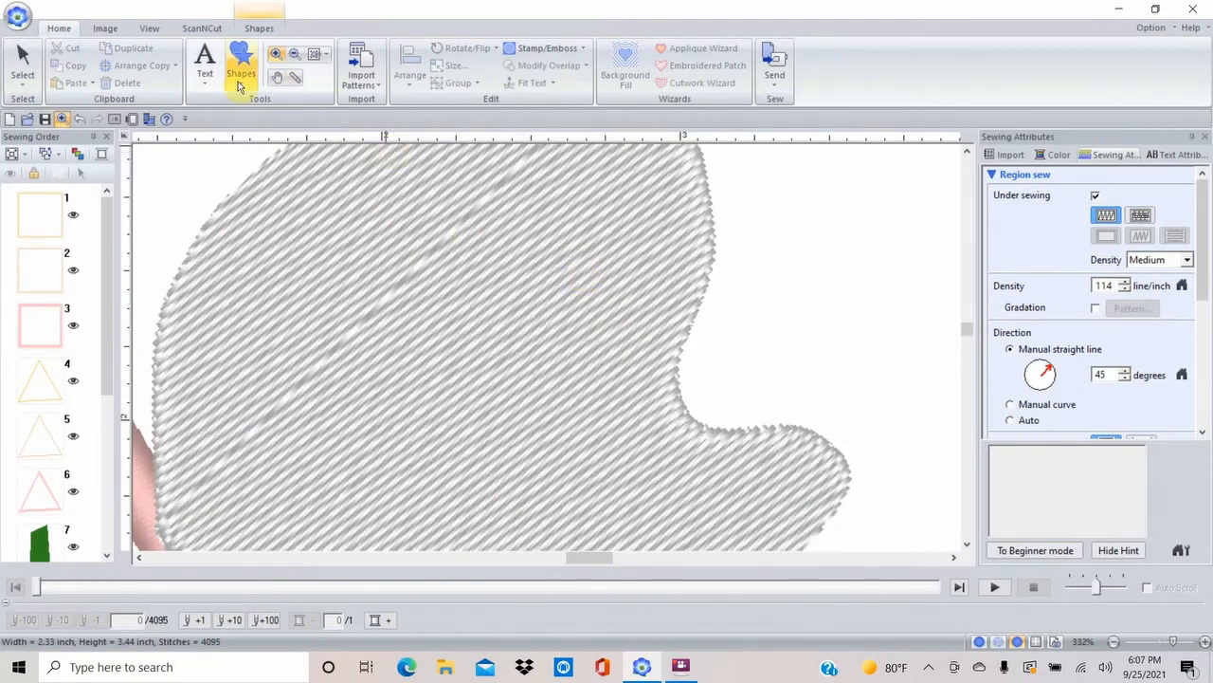
{"action": "left_click", "coordinate": [237, 82]}
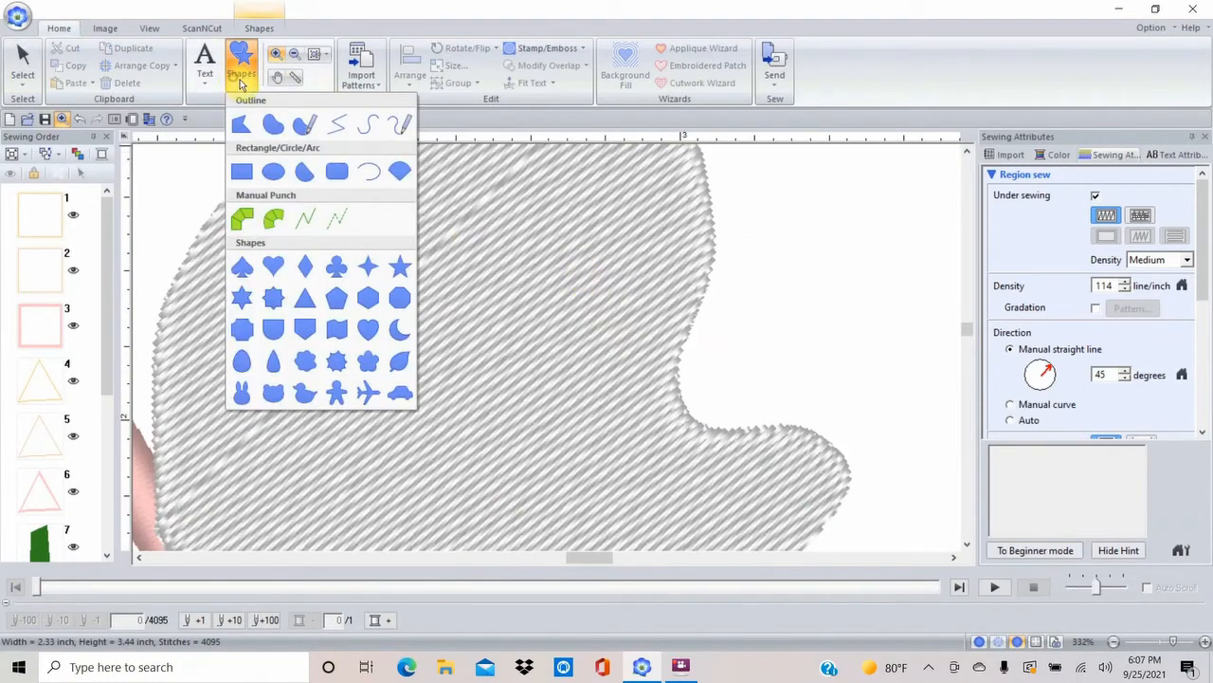
{"action": "left_click", "coordinate": [272, 172]}
{"action": "left_click_drag", "start_coordinate": [410, 195], "coordinate": [463, 319]}
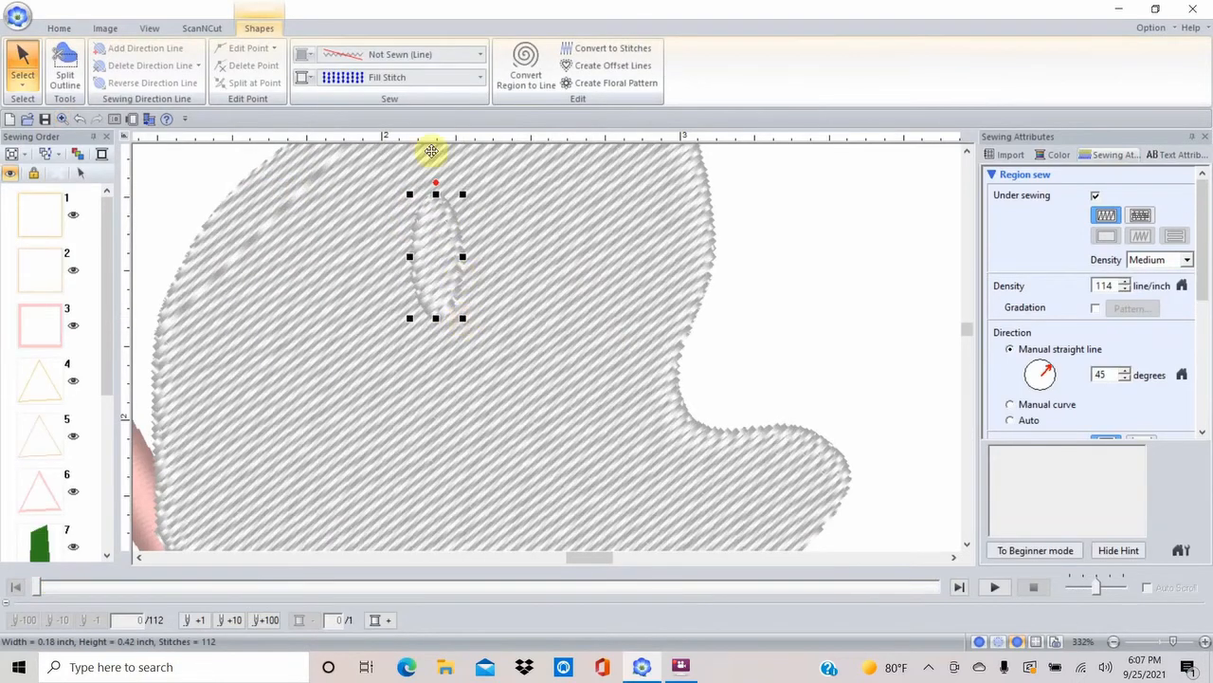
{"action": "left_click", "coordinate": [302, 78]}
{"action": "left_click", "coordinate": [302, 111]}
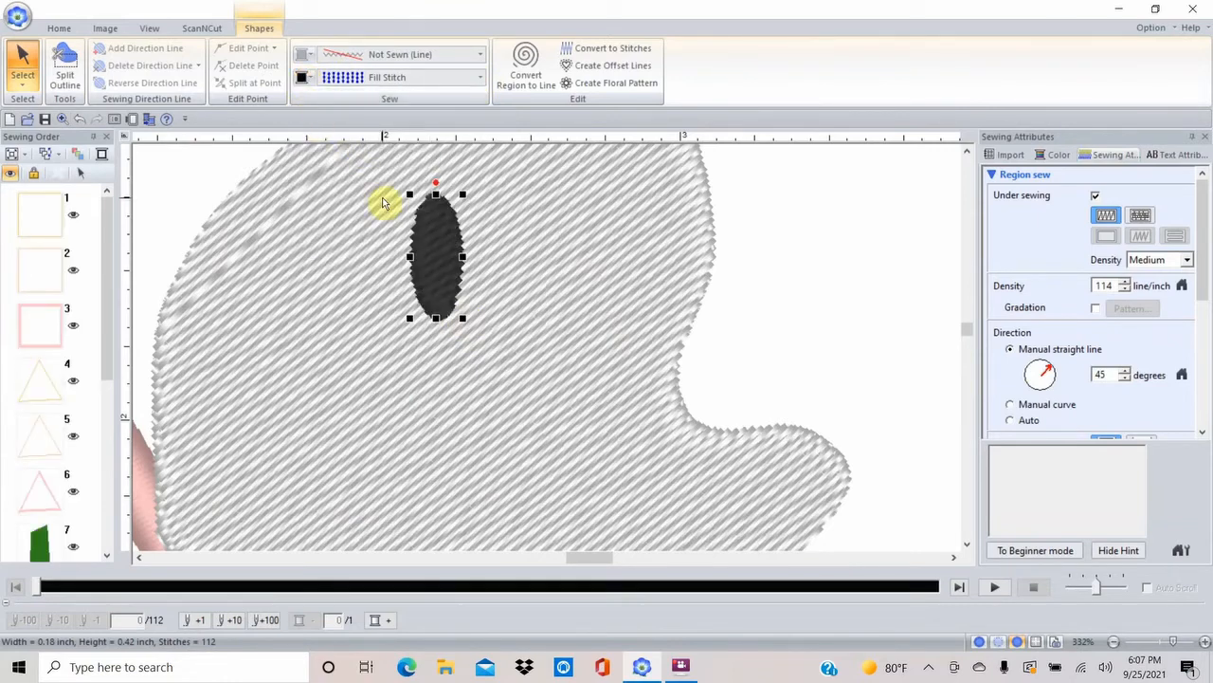
Duplicate the black oval eye, place the copy beside the first, and tilt both eyes to the right with the original slightly higher
{"action": "key", "text": "ctrl+d"}
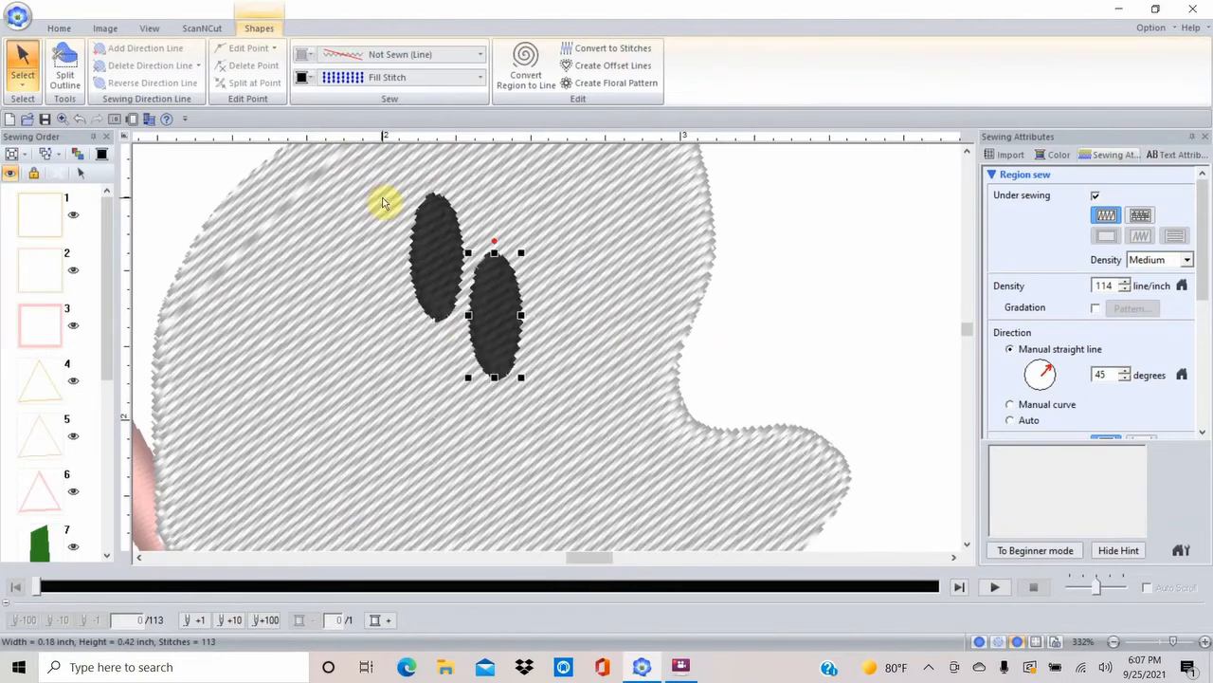
{"action": "left_click_drag", "start_coordinate": [501, 306], "coordinate": [534, 250]}
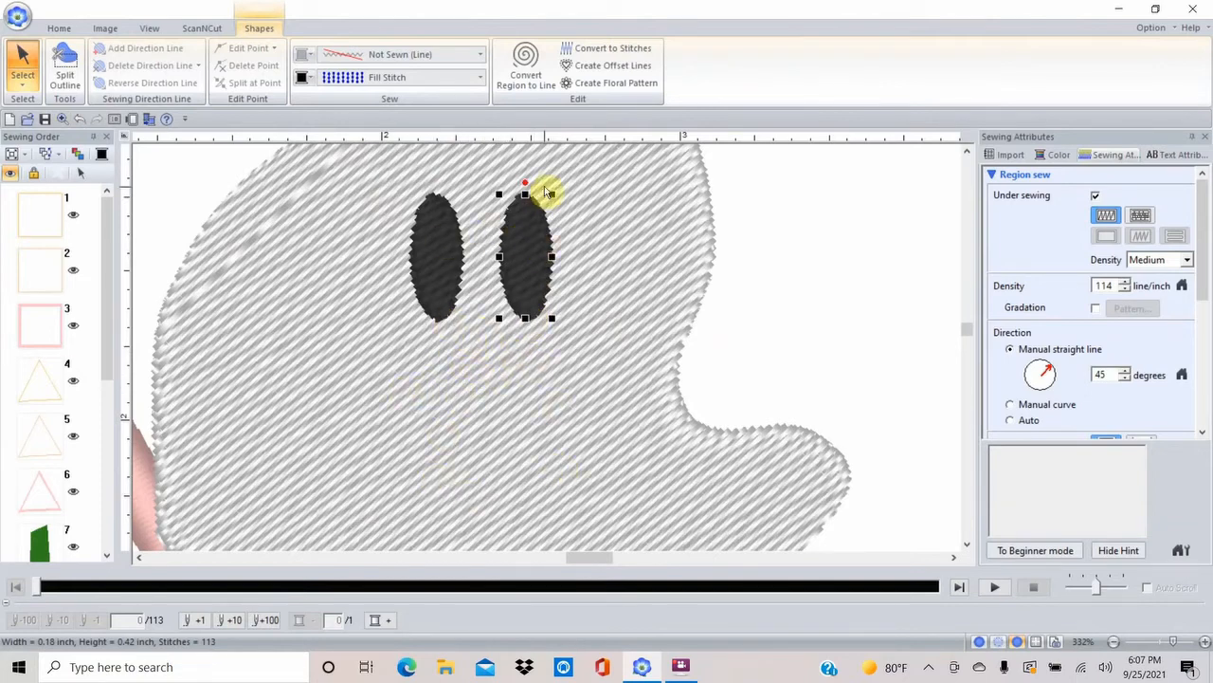
{"action": "left_click_drag", "start_coordinate": [527, 184], "coordinate": [556, 206]}
{"action": "left_click", "coordinate": [446, 228]}
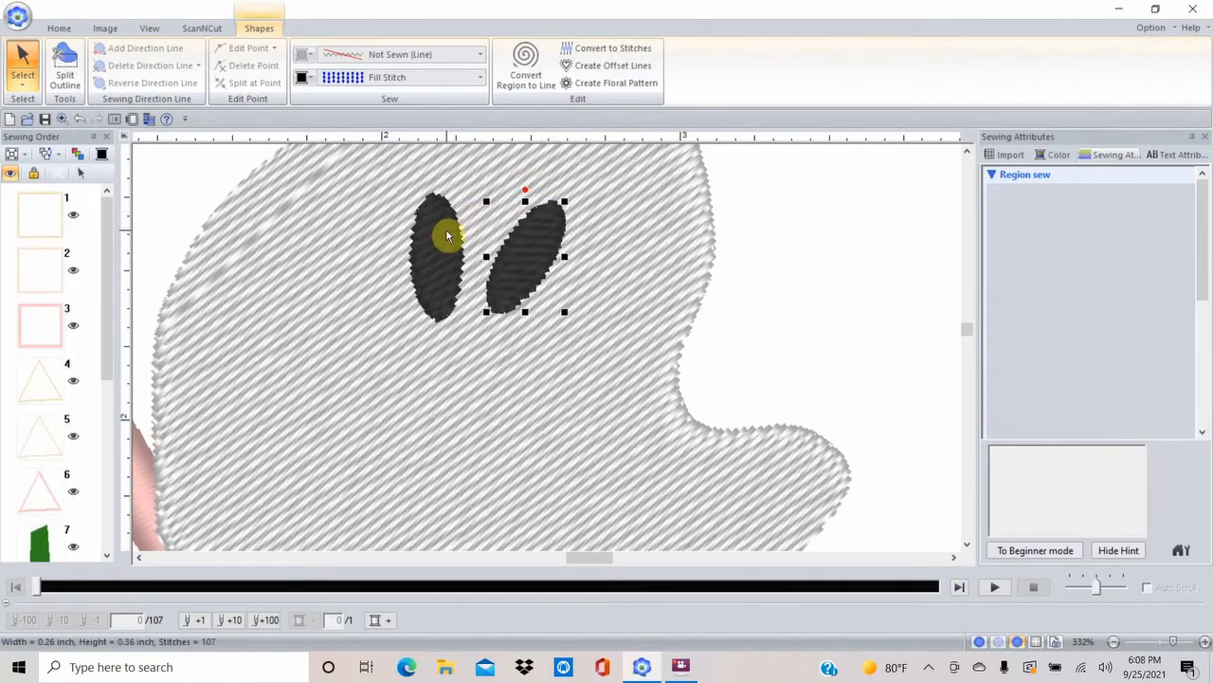
{"action": "left_click_drag", "start_coordinate": [450, 217], "coordinate": [465, 169]}
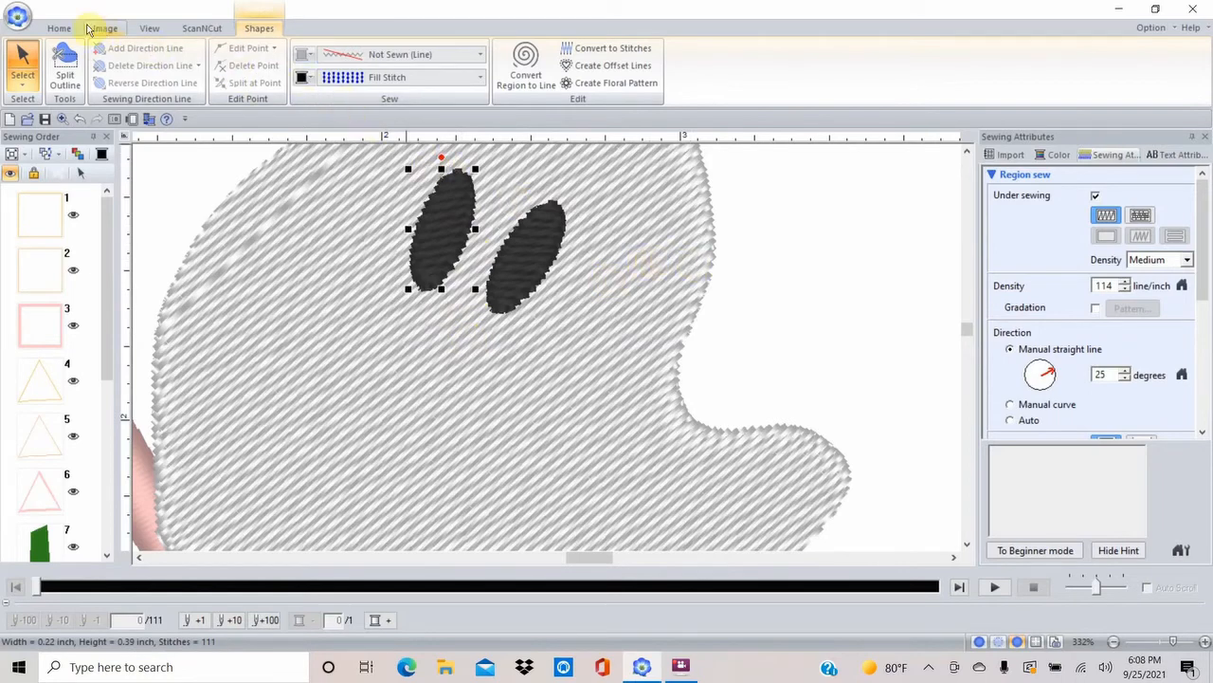
Draw a round white nose just below the two eyes and enlarge it to about 0.29 by 0.28 inch
{"action": "left_click", "coordinate": [59, 28]}
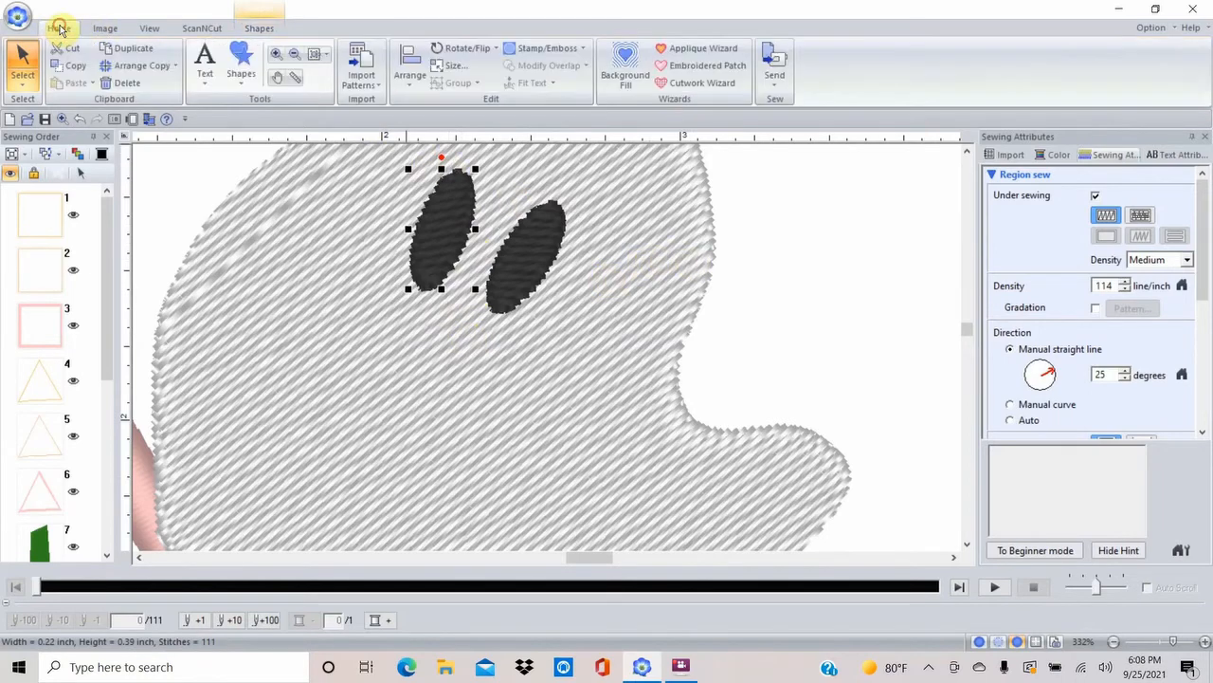
{"action": "left_click", "coordinate": [241, 81]}
{"action": "left_click", "coordinate": [273, 168]}
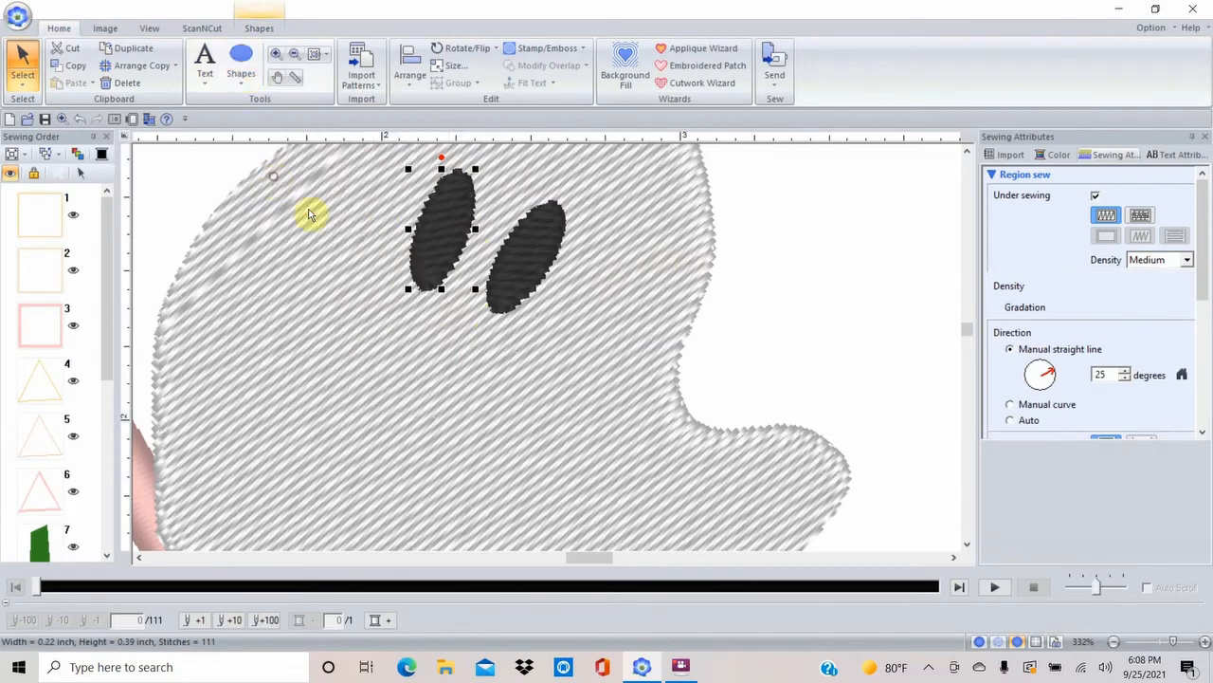
{"action": "mouse_move", "coordinate": [438, 295]}
{"action": "left_mouse_down"}
{"action": "mouse_move", "coordinate": [512, 355]}
{"action": "mouse_move", "coordinate": [465, 317]}
{"action": "left_mouse_up"}
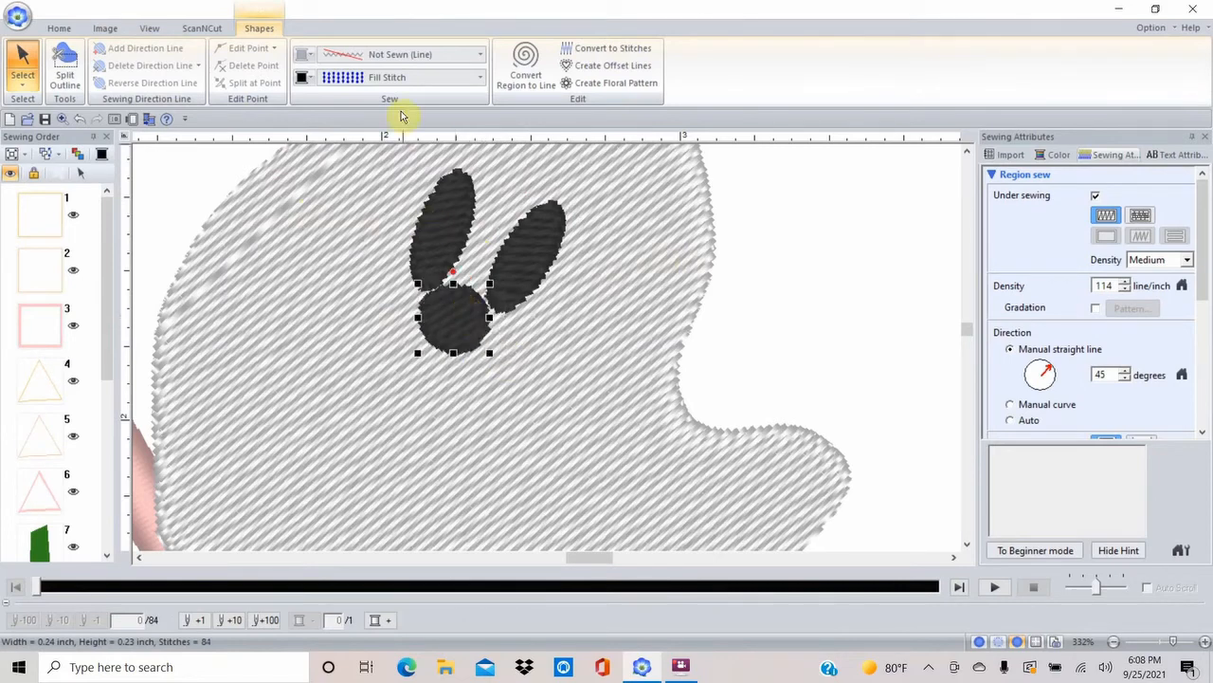
{"action": "left_click", "coordinate": [302, 78]}
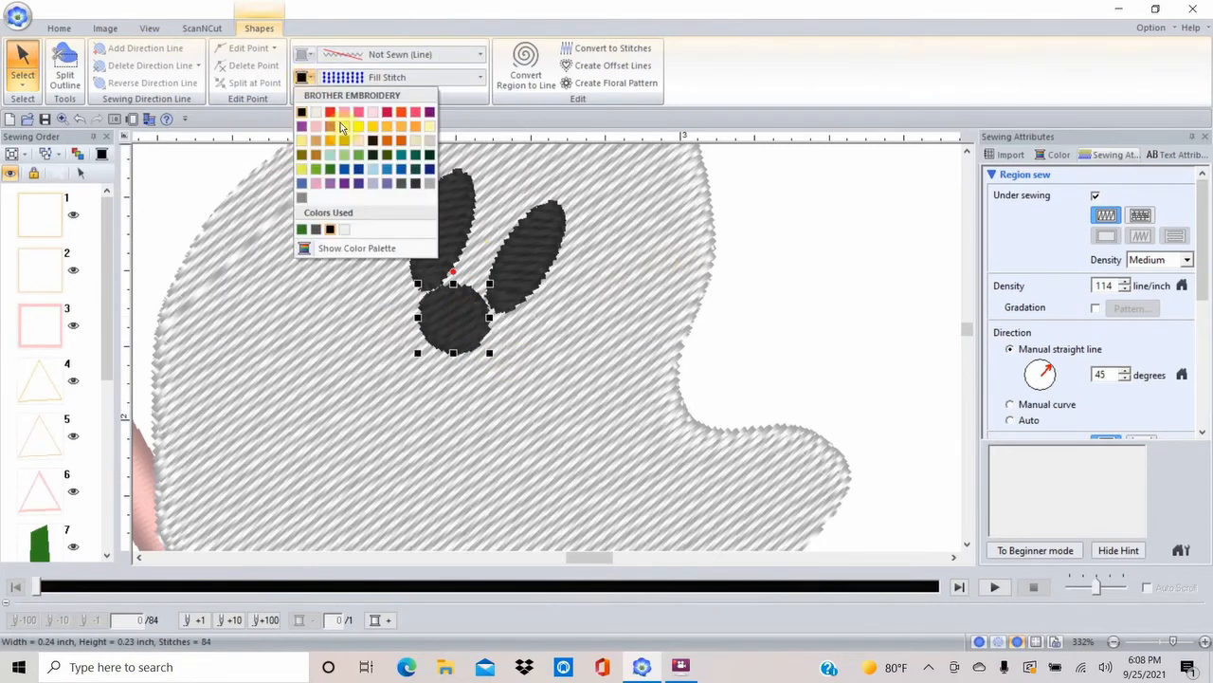
{"action": "left_click", "coordinate": [315, 113]}
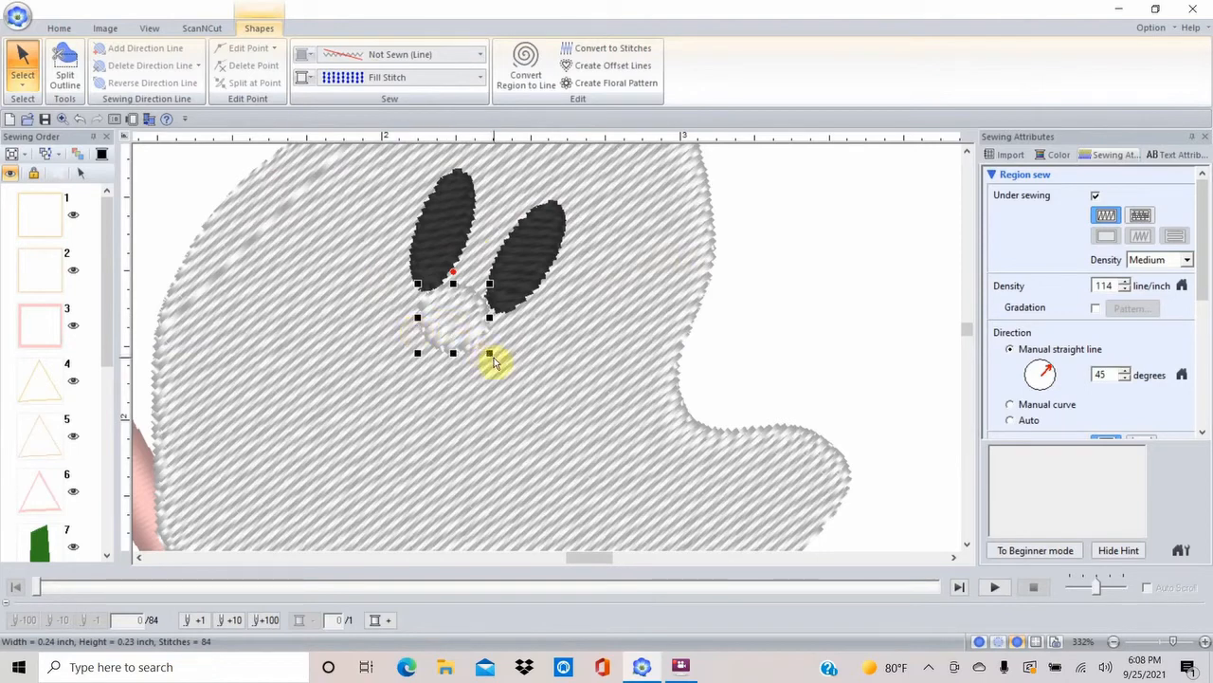
{"action": "left_click_drag", "start_coordinate": [488, 353], "coordinate": [507, 368]}
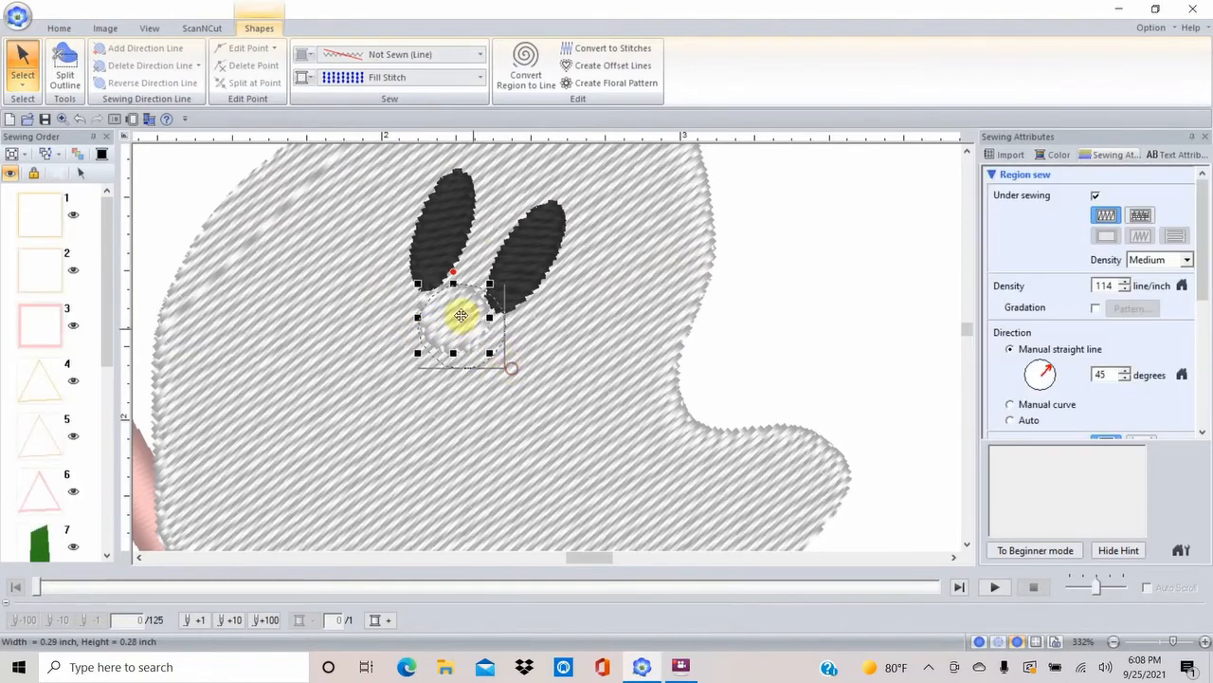
{"action": "left_click_drag", "start_coordinate": [465, 324], "coordinate": [458, 324]}
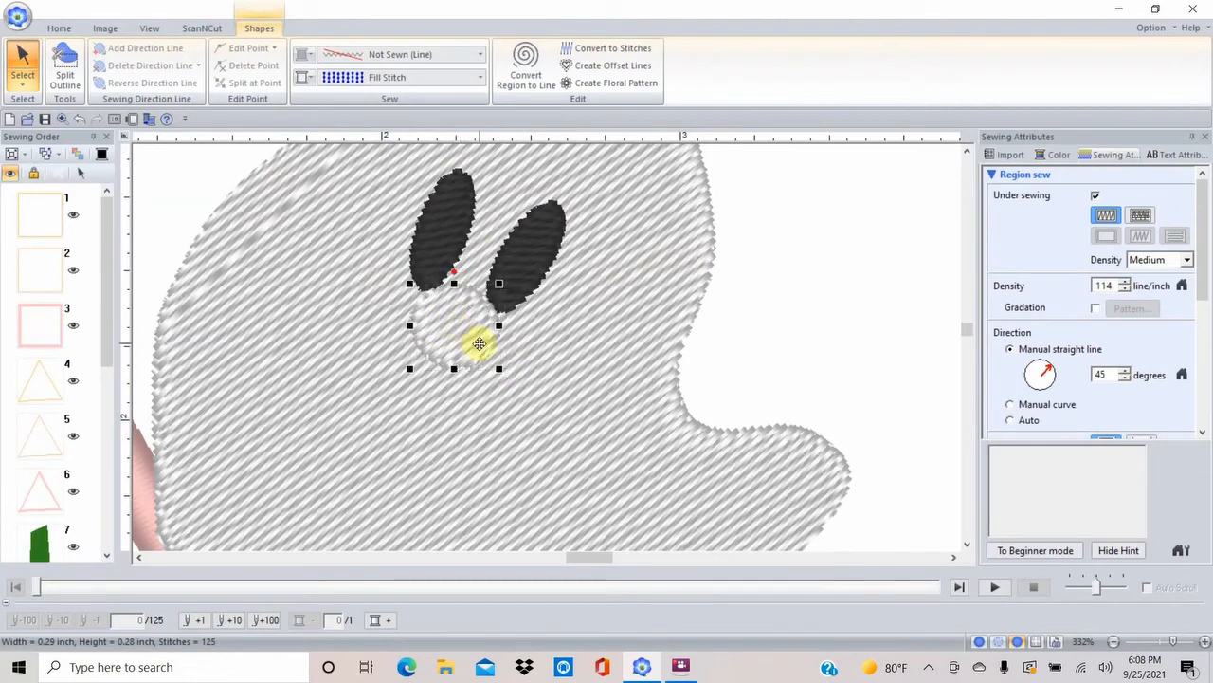
{"action": "left_click", "coordinate": [505, 380]}
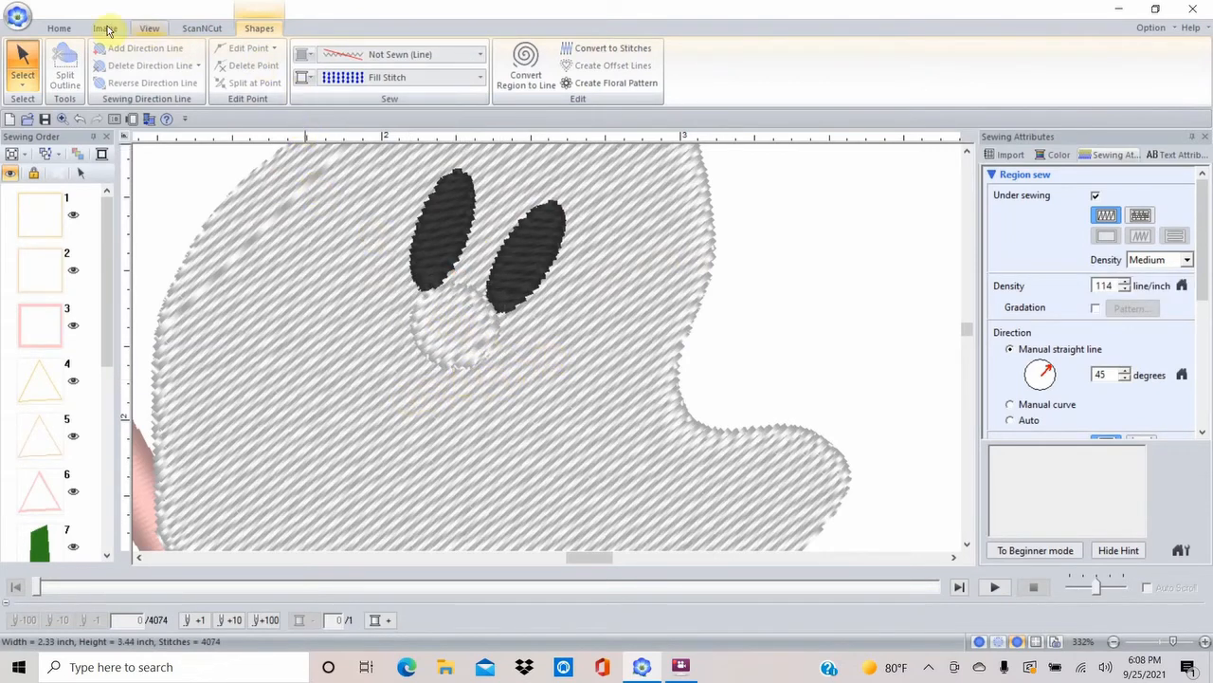
Draw an open straight-segment smile line, about 0.31 by 0.13 inch, below the ghost's nose and select it
{"action": "left_click", "coordinate": [58, 29]}
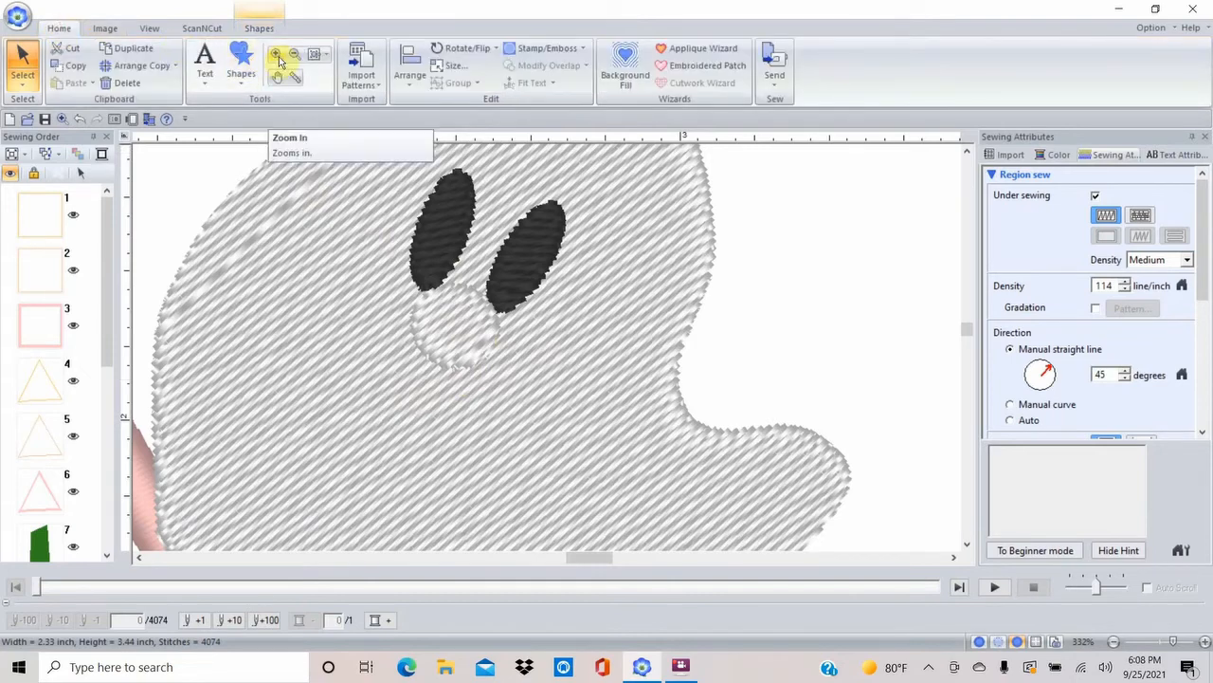
{"action": "left_click", "coordinate": [279, 59]}
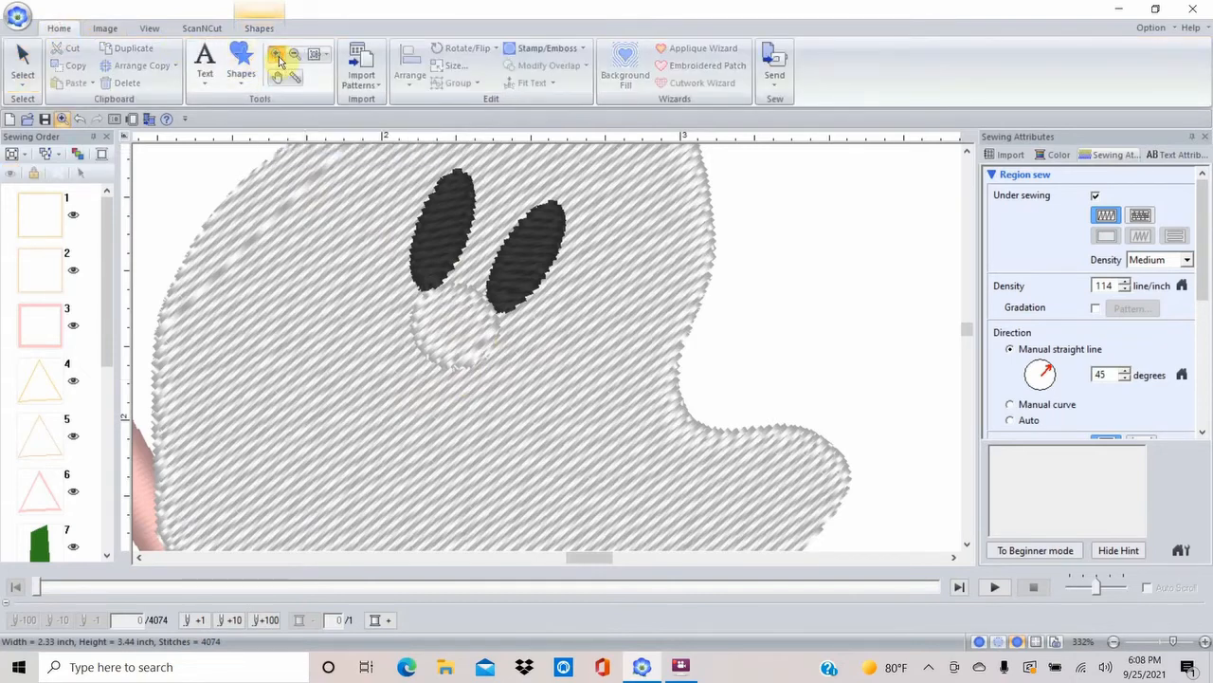
{"action": "left_click", "coordinate": [241, 59]}
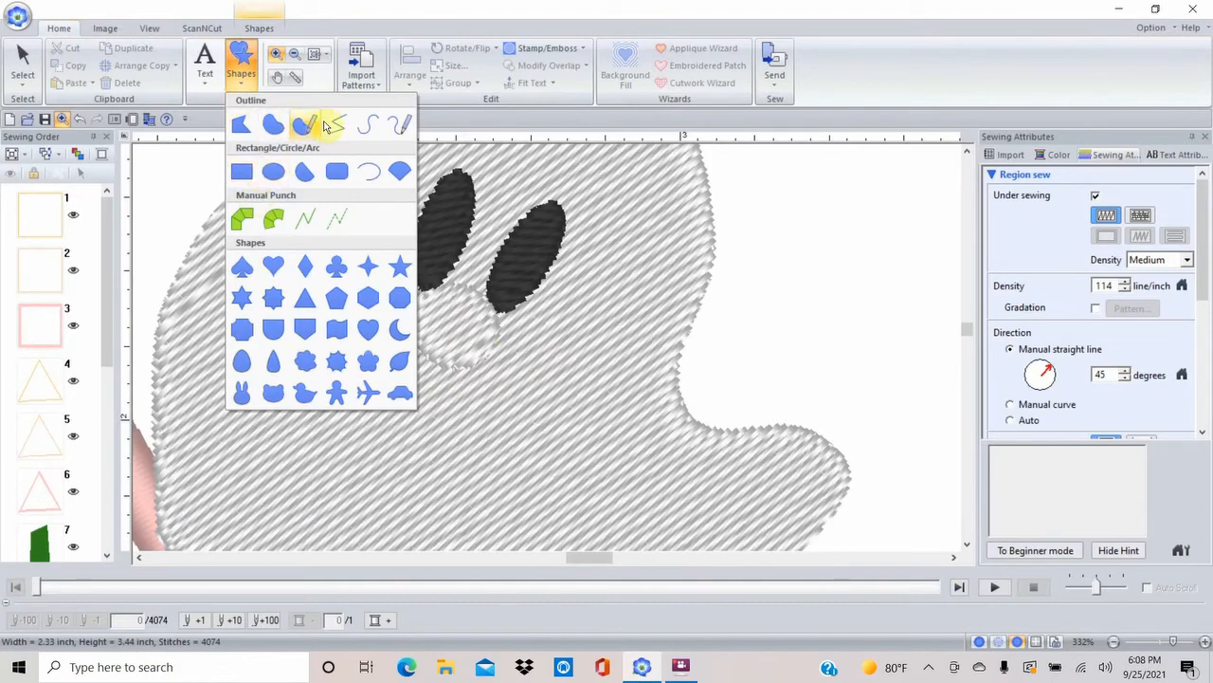
{"action": "left_click", "coordinate": [333, 125]}
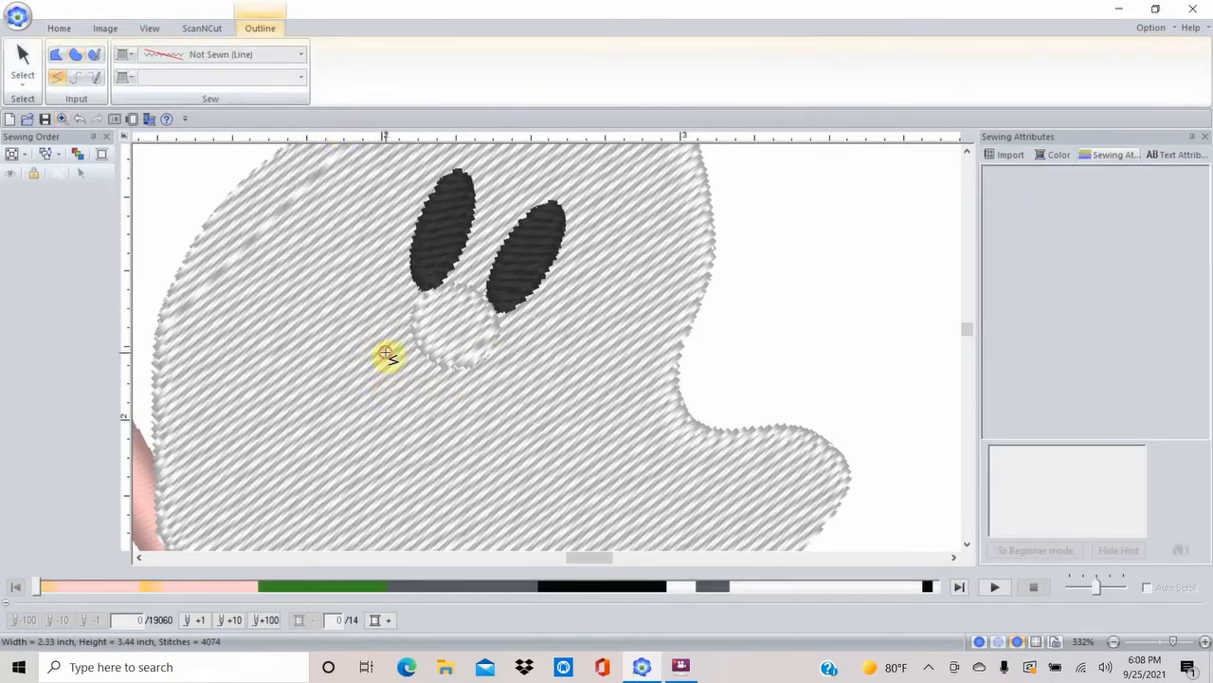
{"action": "left_click", "coordinate": [386, 354]}
{"action": "left_click", "coordinate": [447, 391]}
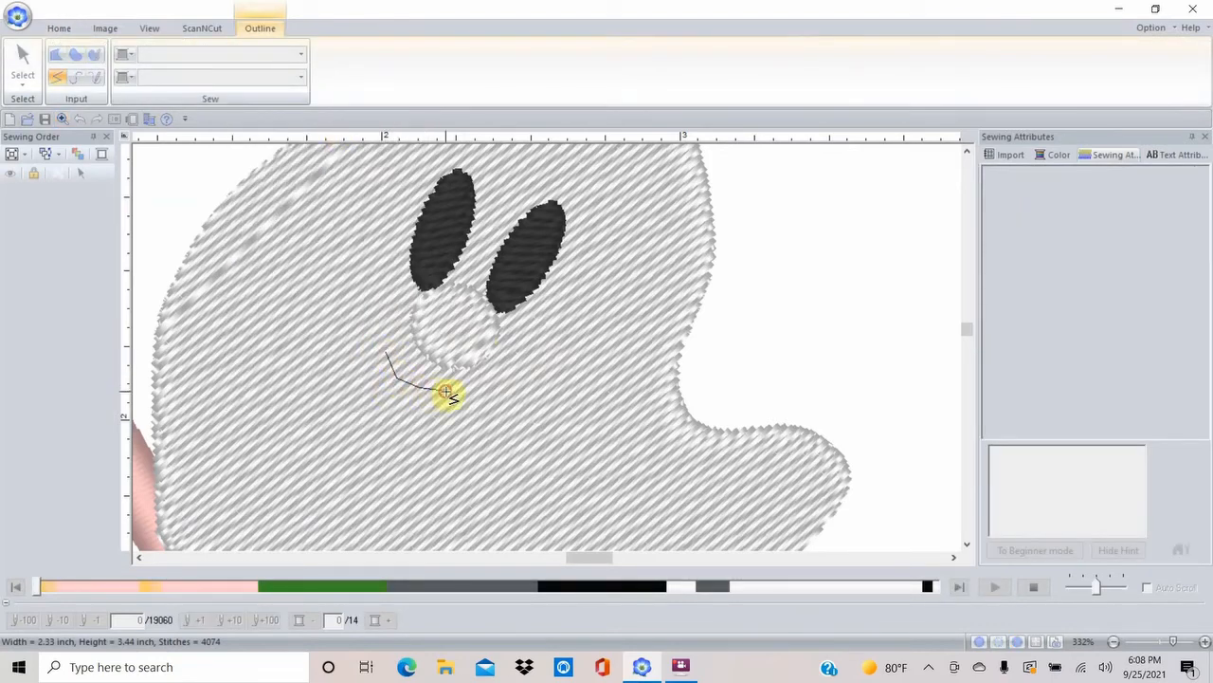
{"action": "double_click", "coordinate": [479, 390]}
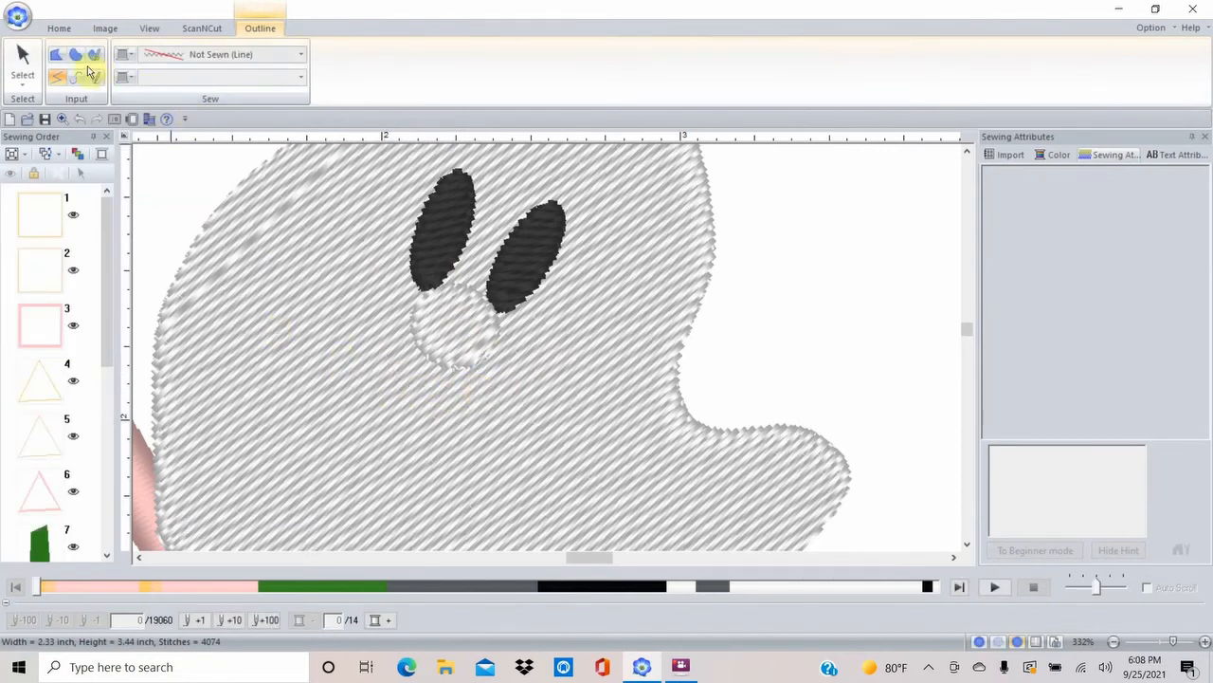
{"action": "left_click", "coordinate": [22, 61]}
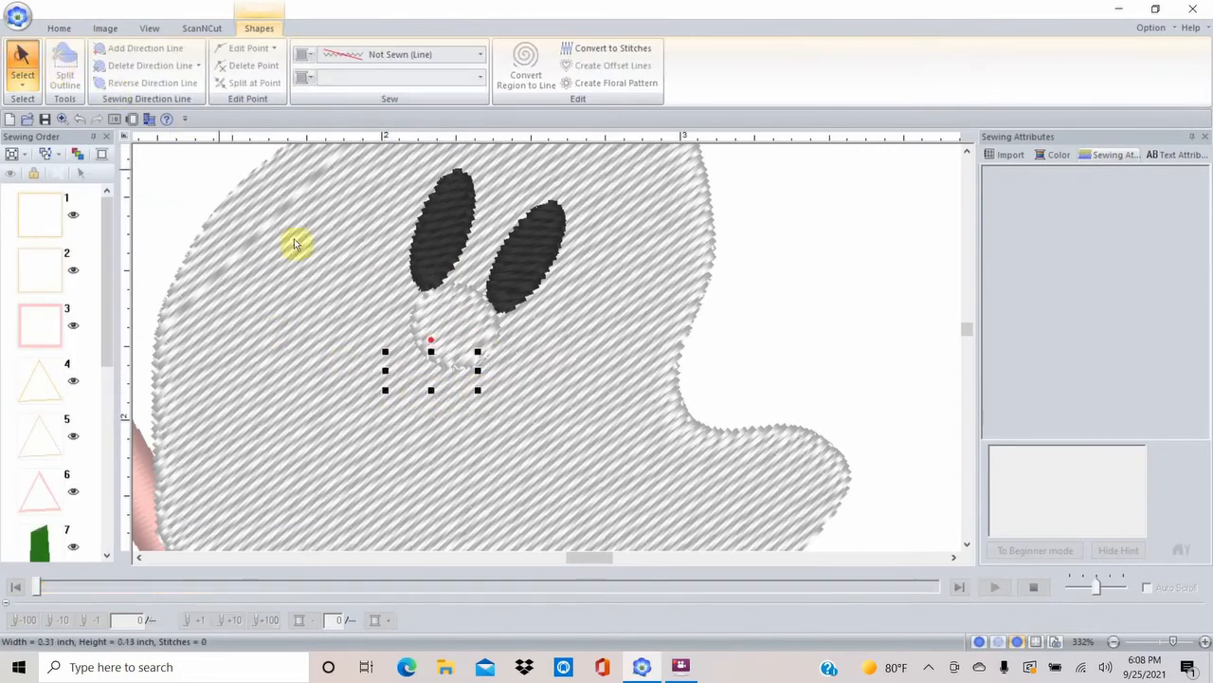
Apply Zigzag Stitch to the smile line with the default 0.08 inch width and move it slightly lower beneath the nose
{"action": "left_click", "coordinate": [482, 55]}
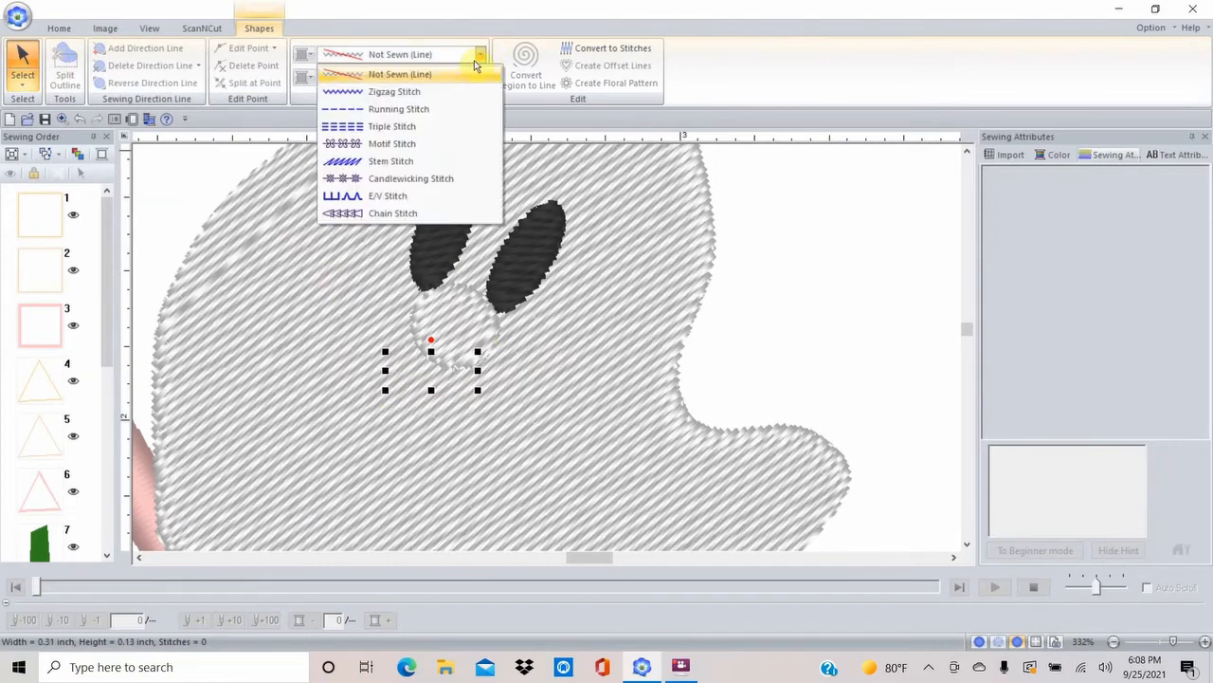
{"action": "left_click", "coordinate": [417, 92]}
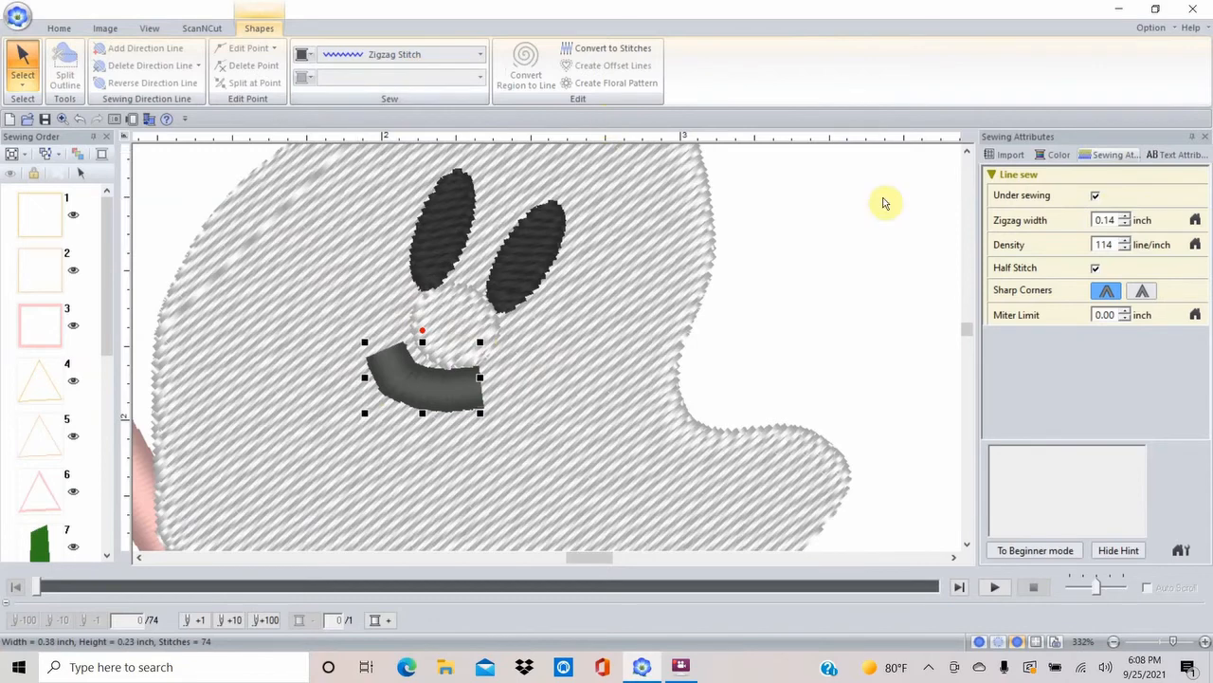
{"action": "left_click", "coordinate": [1194, 247]}
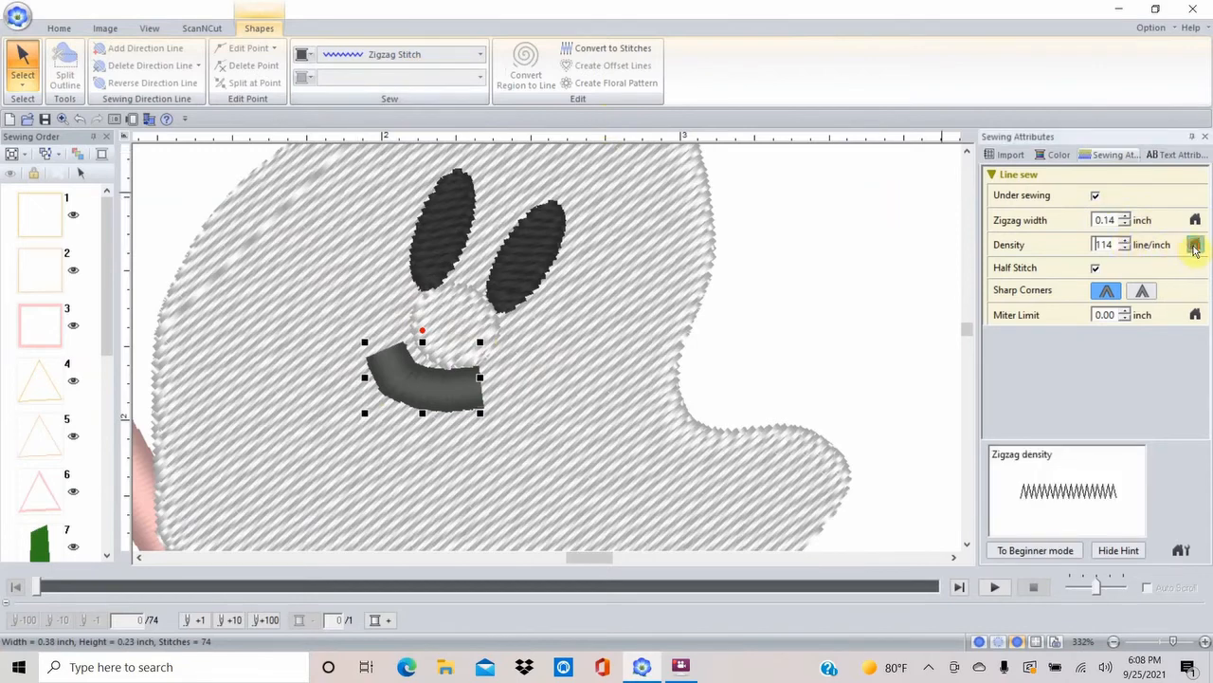
{"action": "left_click", "coordinate": [1194, 221]}
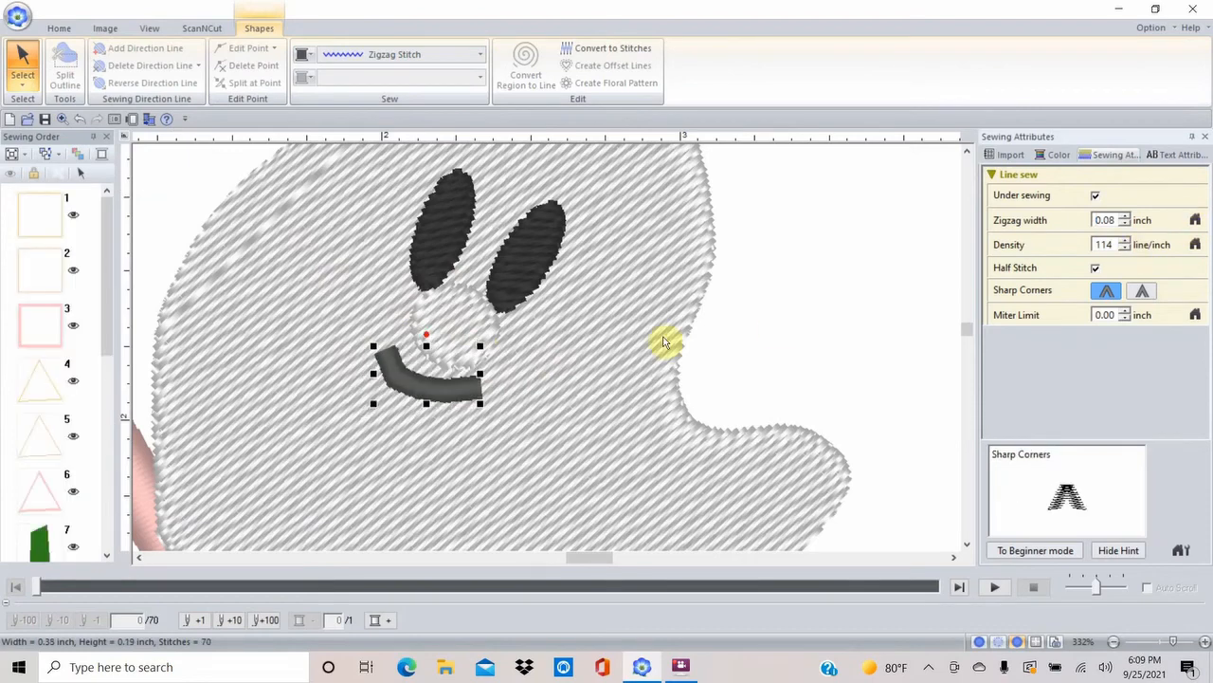
{"action": "left_click_drag", "start_coordinate": [455, 384], "coordinate": [461, 410]}
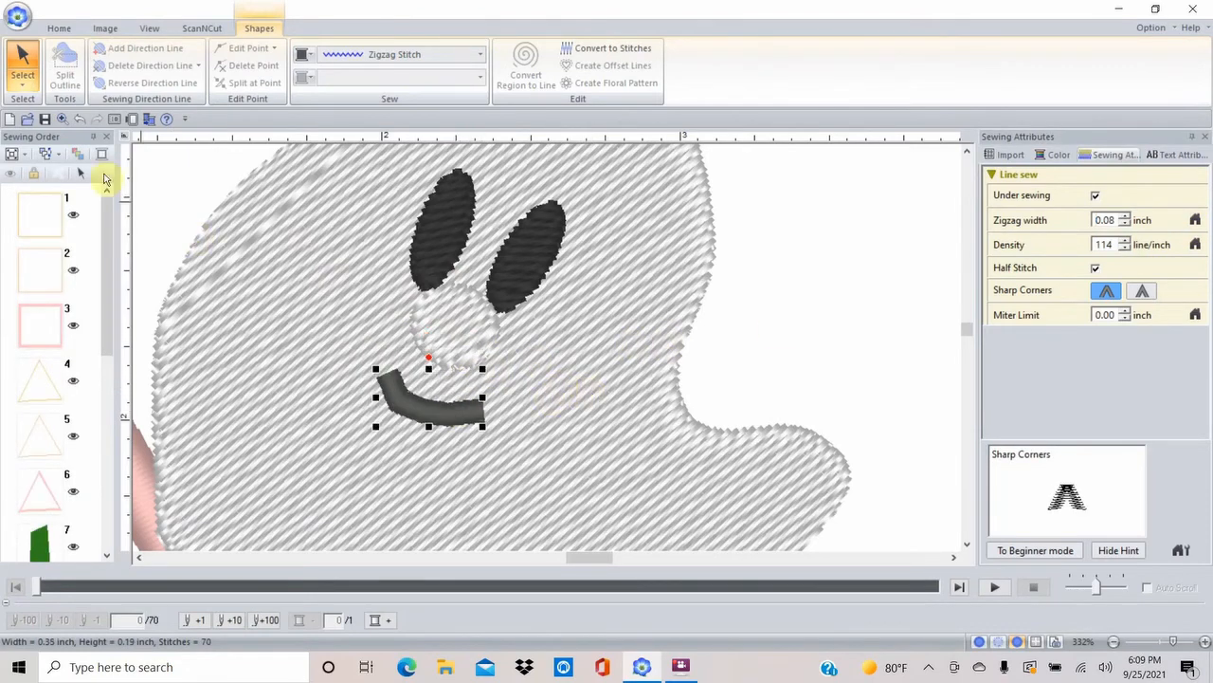
Move the ghost body, eyes, nose and smile together to the beginning of the sewing order so they stitch before the house
{"action": "left_click", "coordinate": [53, 30]}
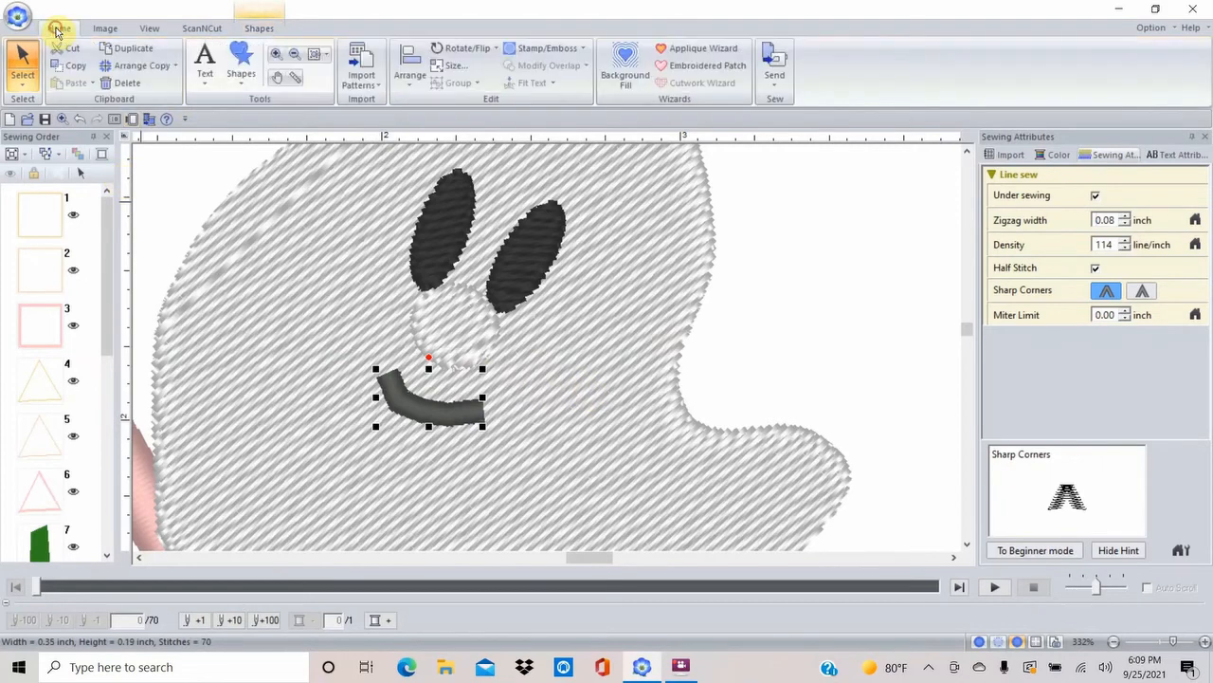
{"action": "left_click", "coordinate": [322, 57]}
{"action": "left_click", "coordinate": [341, 73]}
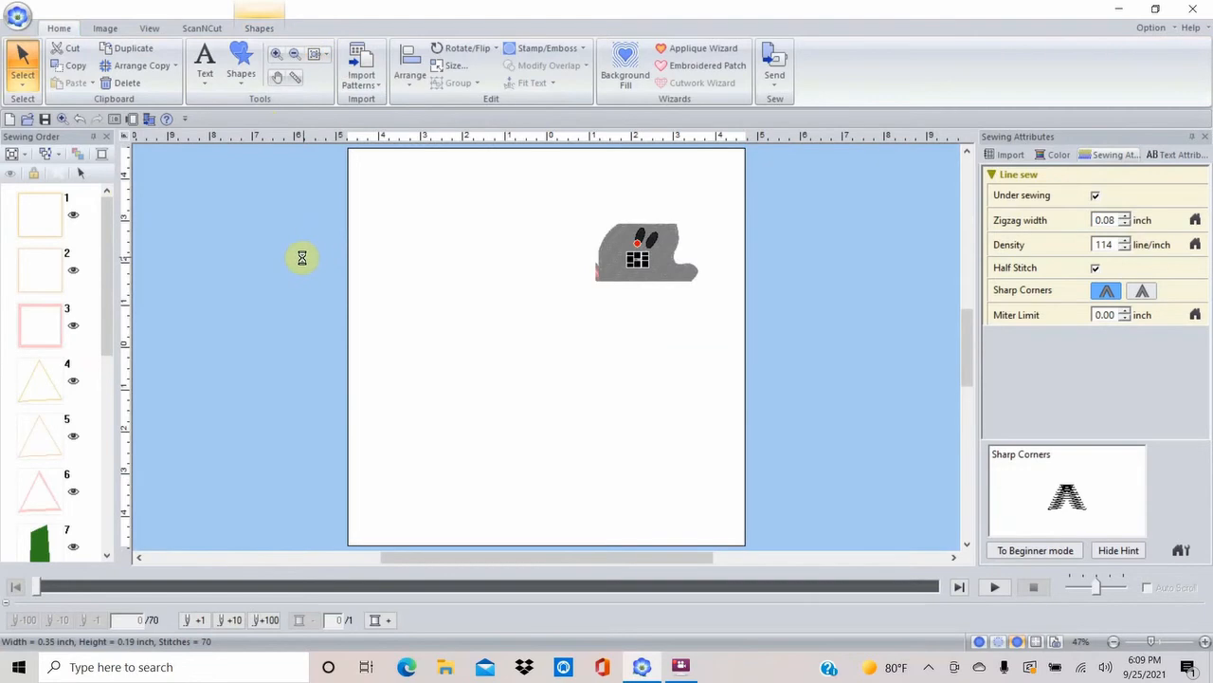
{"action": "right_click", "coordinate": [227, 283]}
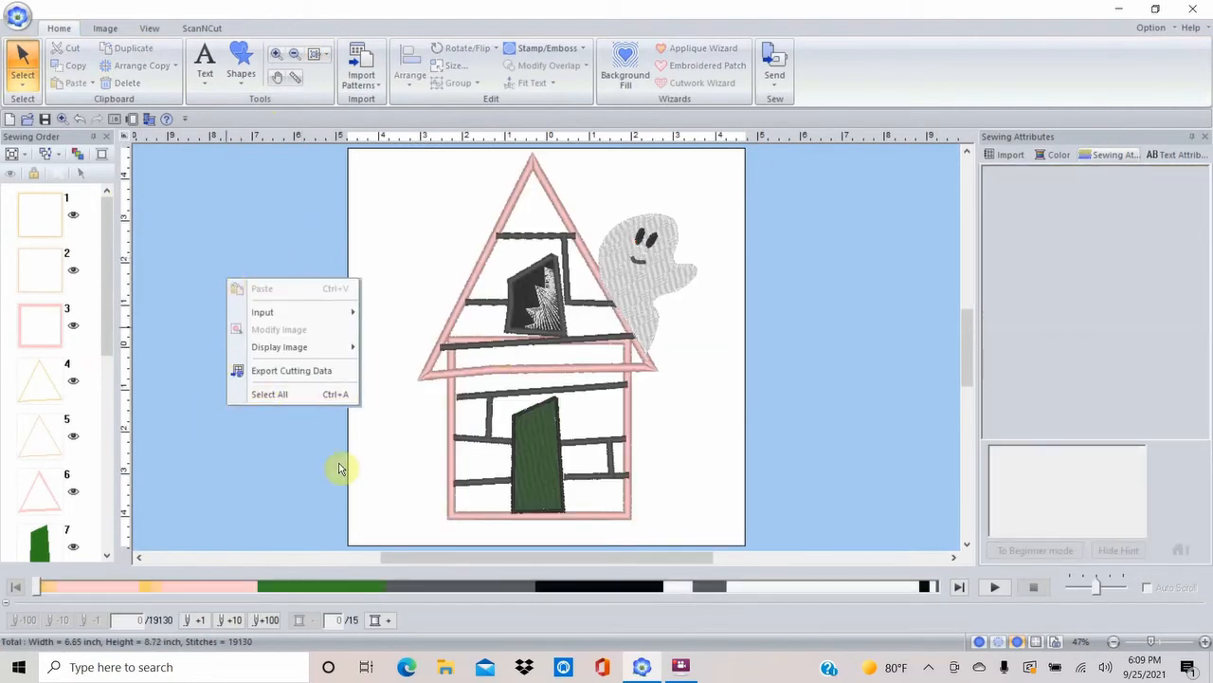
{"action": "left_click", "coordinate": [257, 483]}
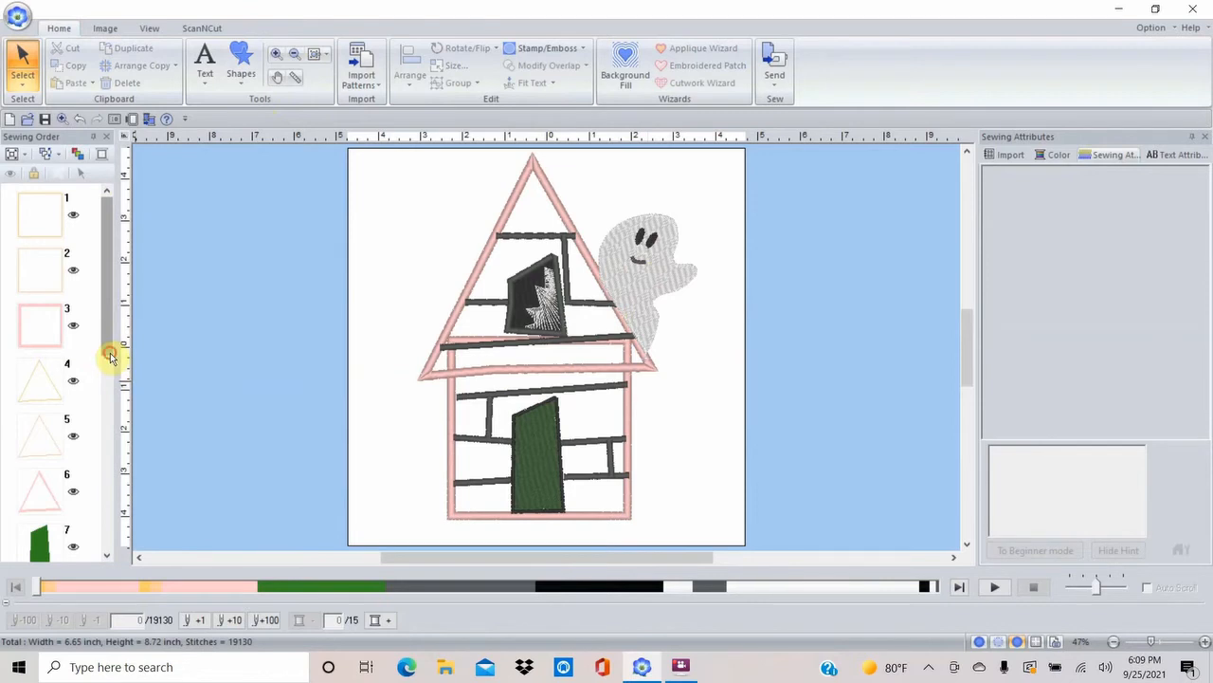
{"action": "left_click_drag", "start_coordinate": [110, 355], "coordinate": [89, 568]}
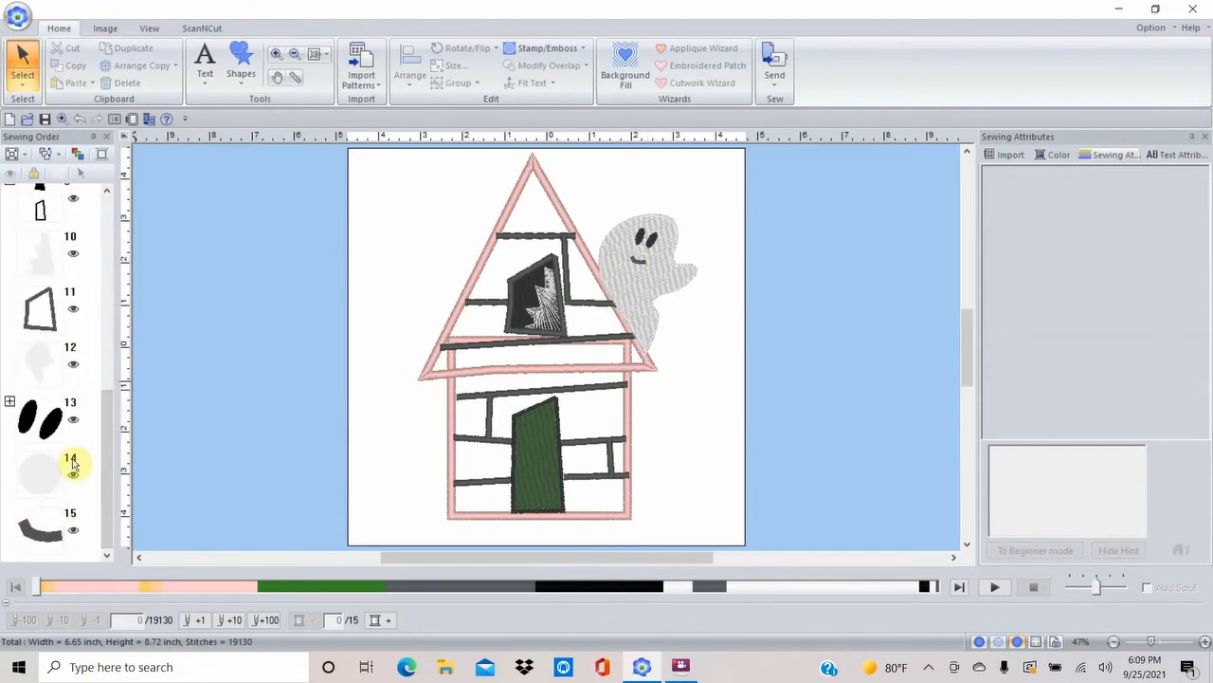
{"action": "mouse_move", "coordinate": [72, 464]}
{"action": "left_mouse_down"}
{"action": "mouse_move", "coordinate": [47, 417]}
{"action": "mouse_move", "coordinate": [59, 381]}
{"action": "mouse_move", "coordinate": [42, 367]}
{"action": "left_mouse_up"}
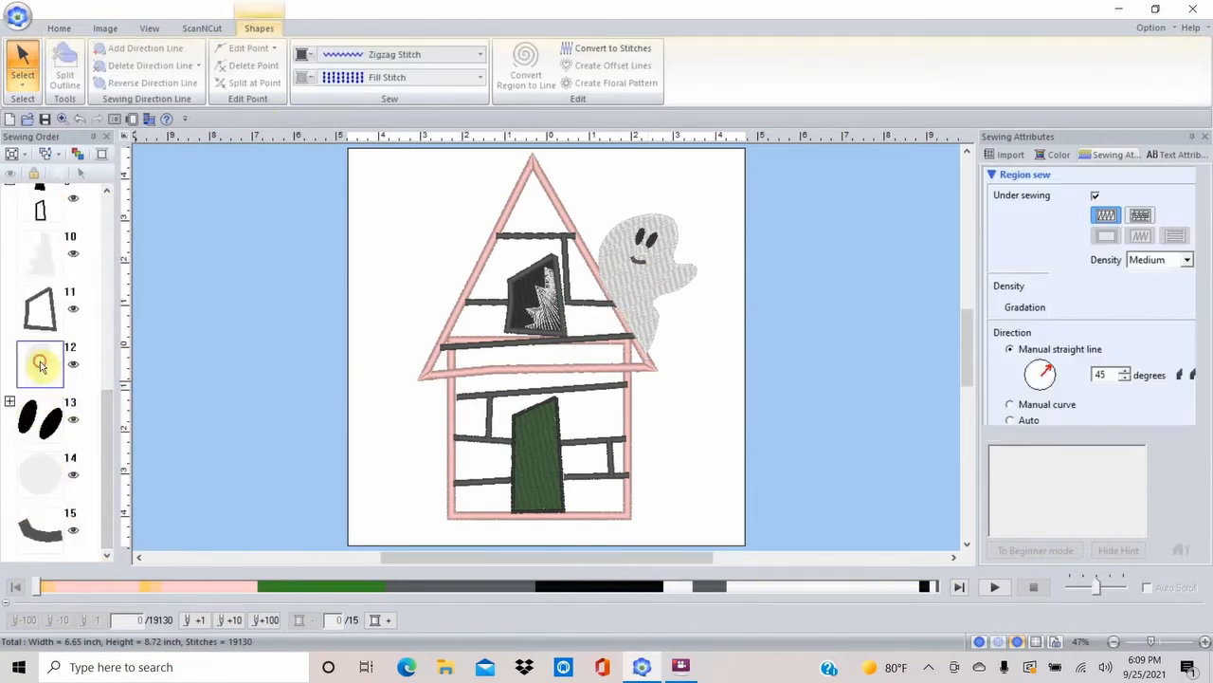
{"action": "left_click", "coordinate": [39, 533], "text": "shift"}
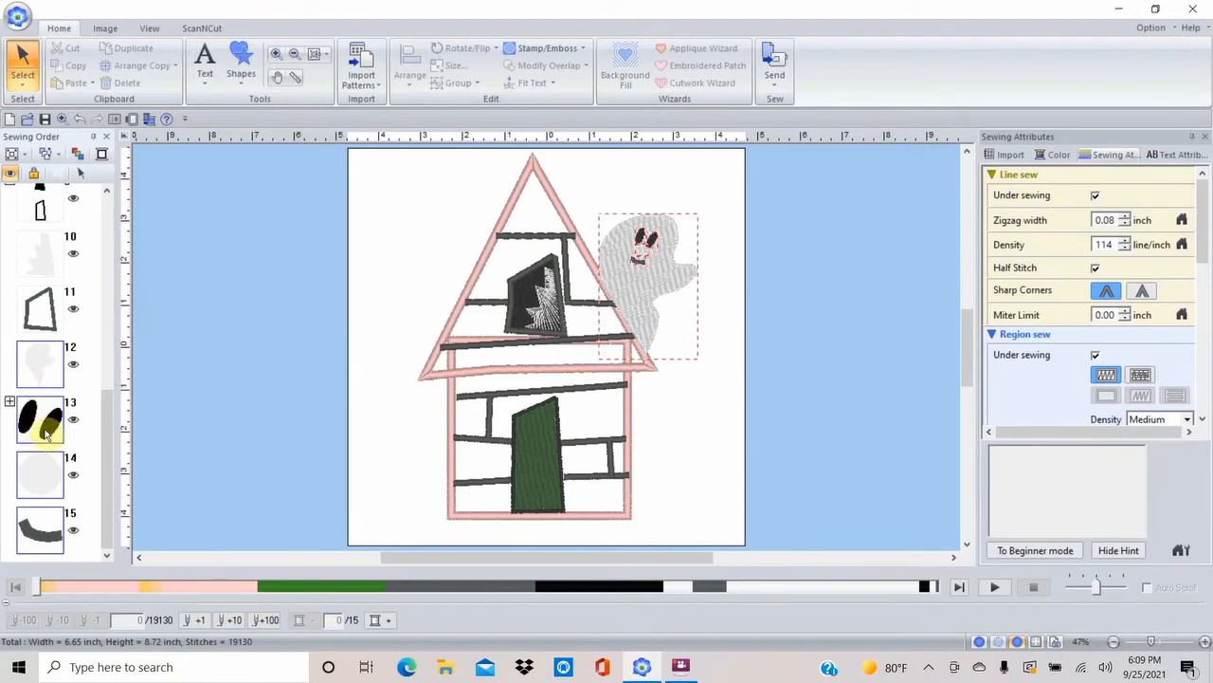
{"action": "left_click_drag", "start_coordinate": [46, 431], "coordinate": [38, 94]}
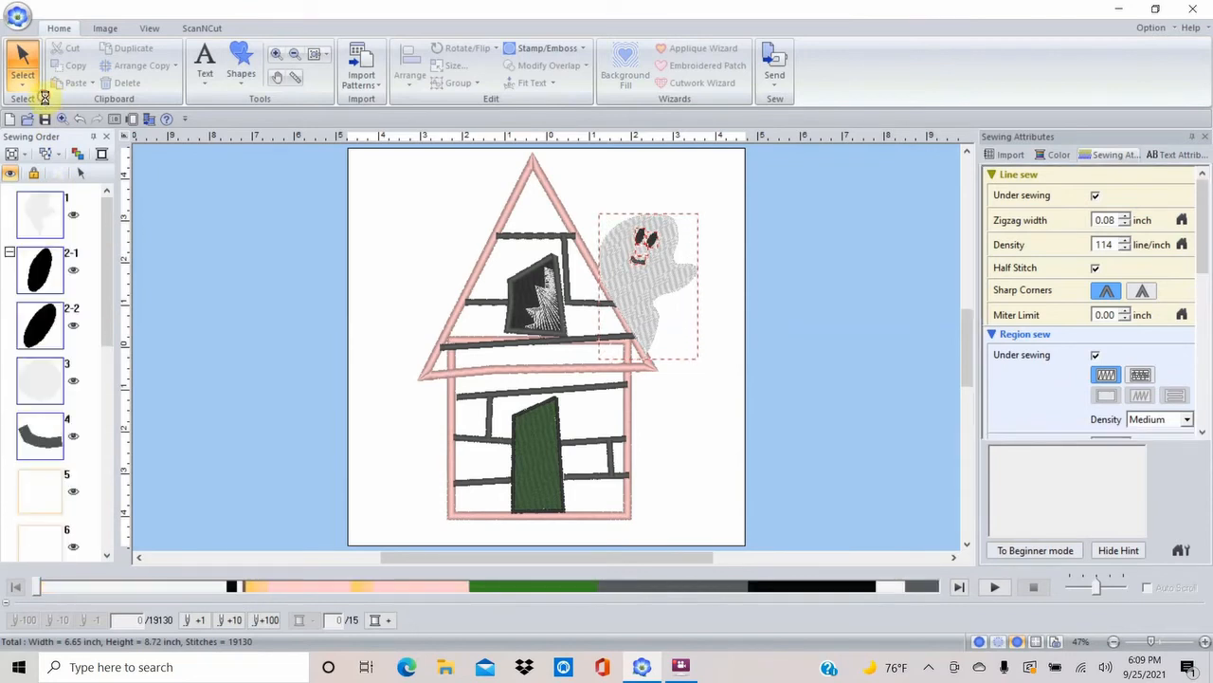
{"action": "left_click", "coordinate": [253, 258]}
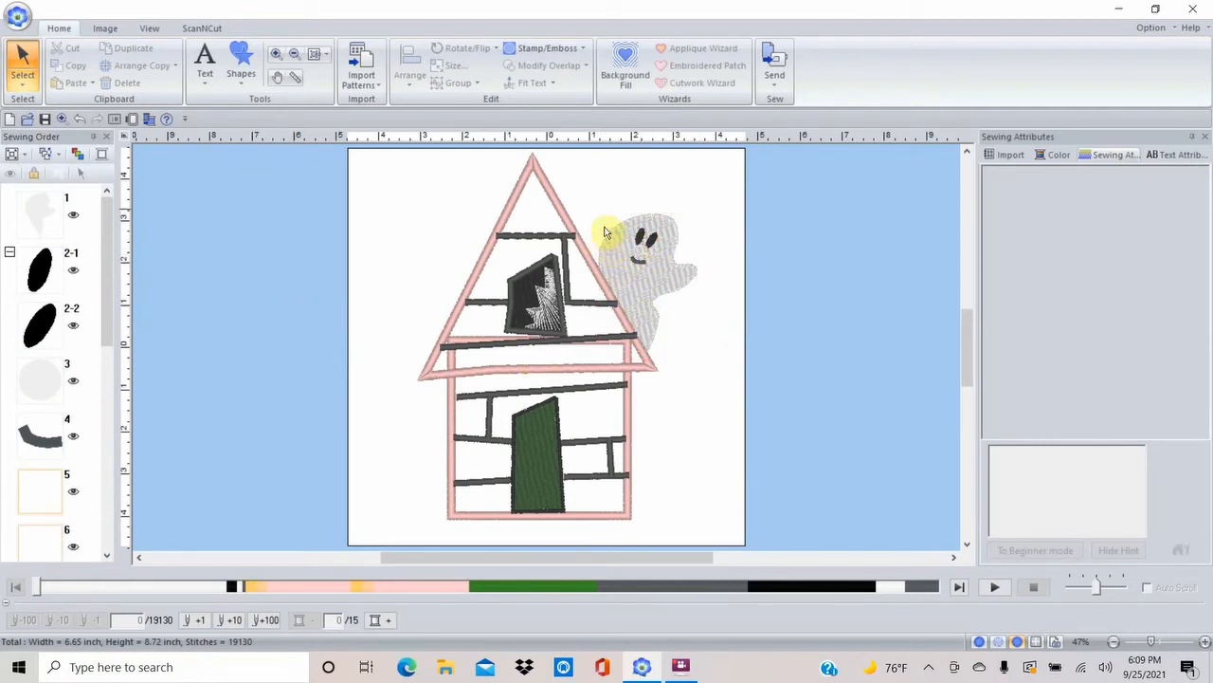
Reshape the ghost's head by pulling its roof-side outline point inward and shifting the upper point slightly toward the crown
{"action": "left_click", "coordinate": [274, 59]}
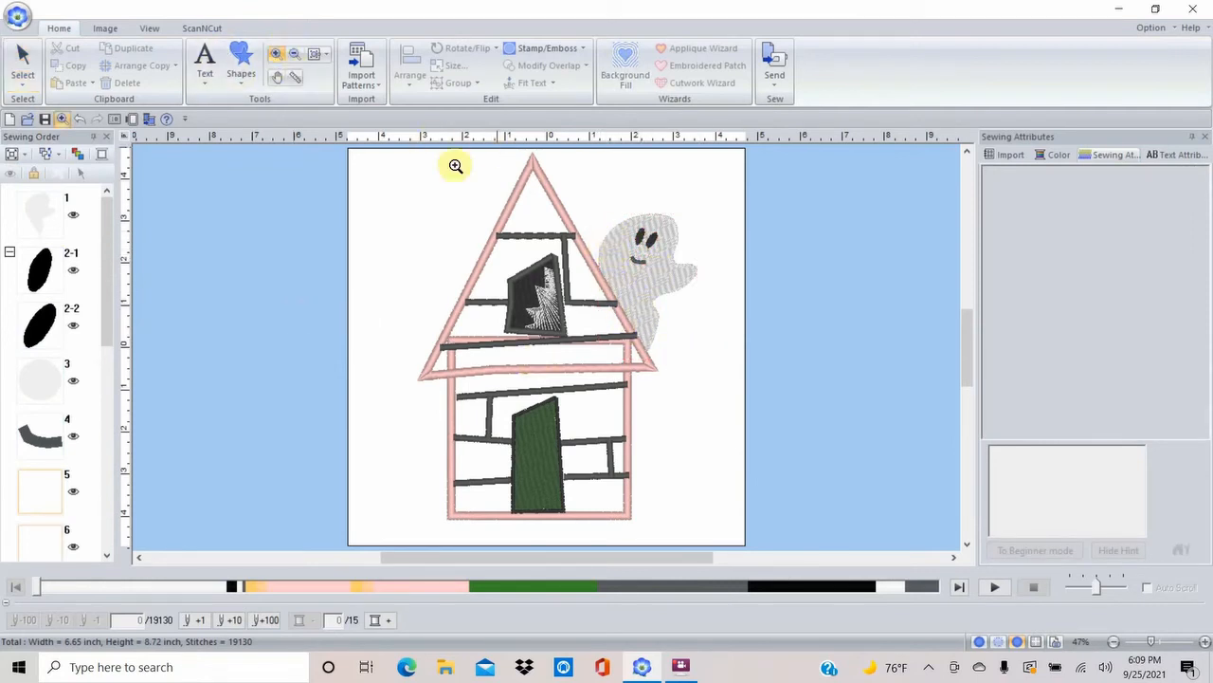
{"action": "left_click_drag", "start_coordinate": [582, 191], "coordinate": [699, 343]}
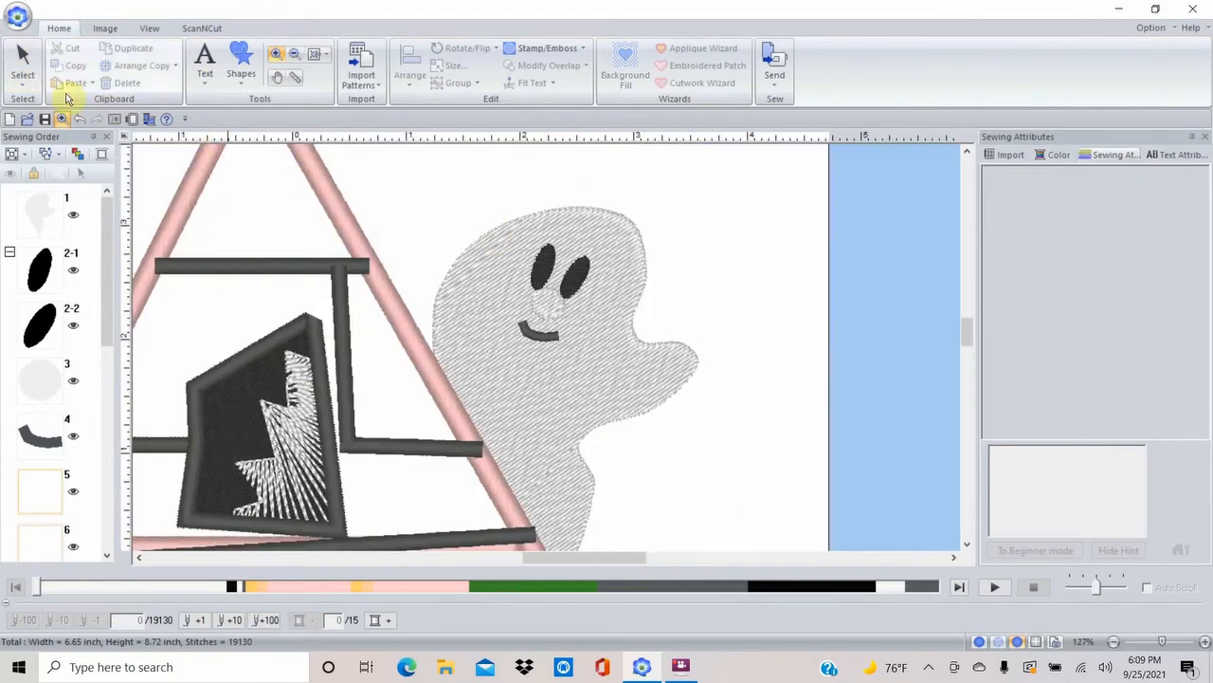
{"action": "left_click", "coordinate": [23, 64]}
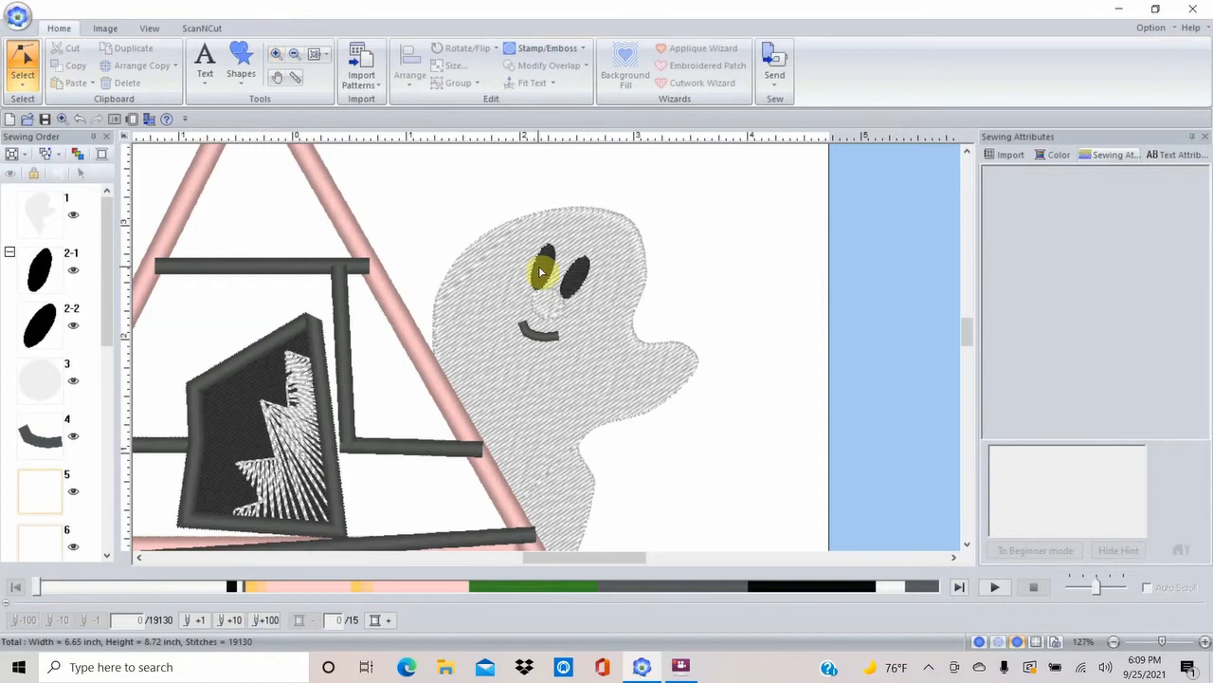
{"action": "left_click", "coordinate": [474, 247]}
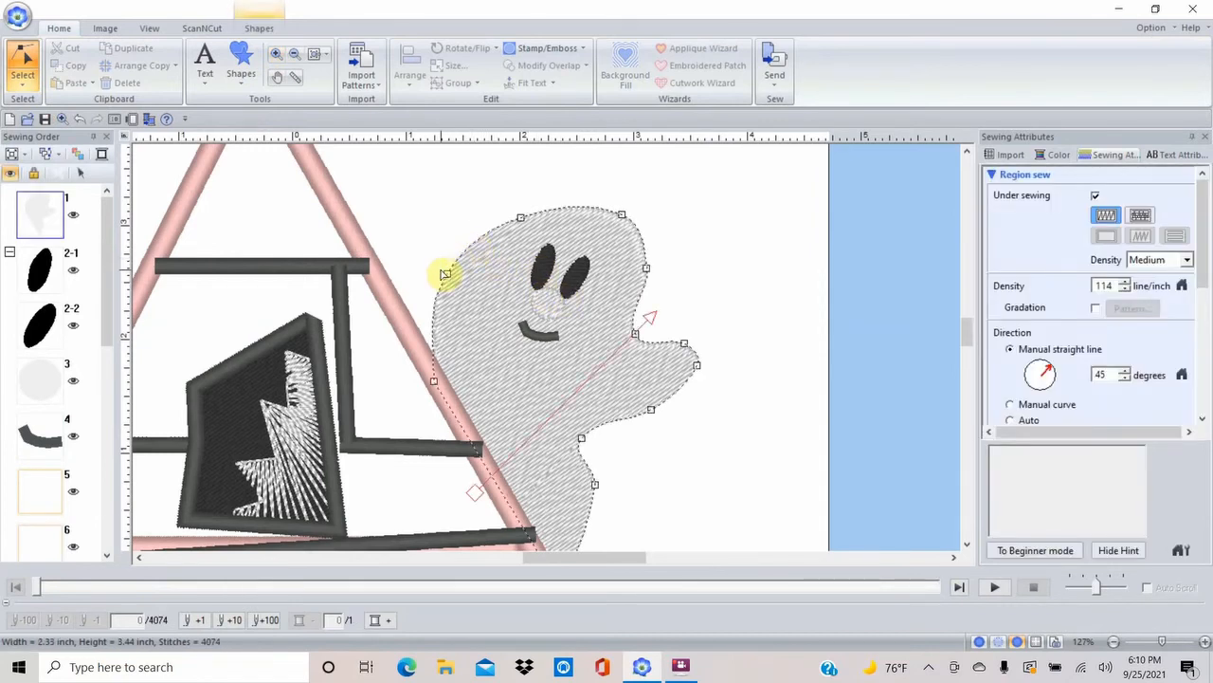
{"action": "left_click", "coordinate": [447, 275]}
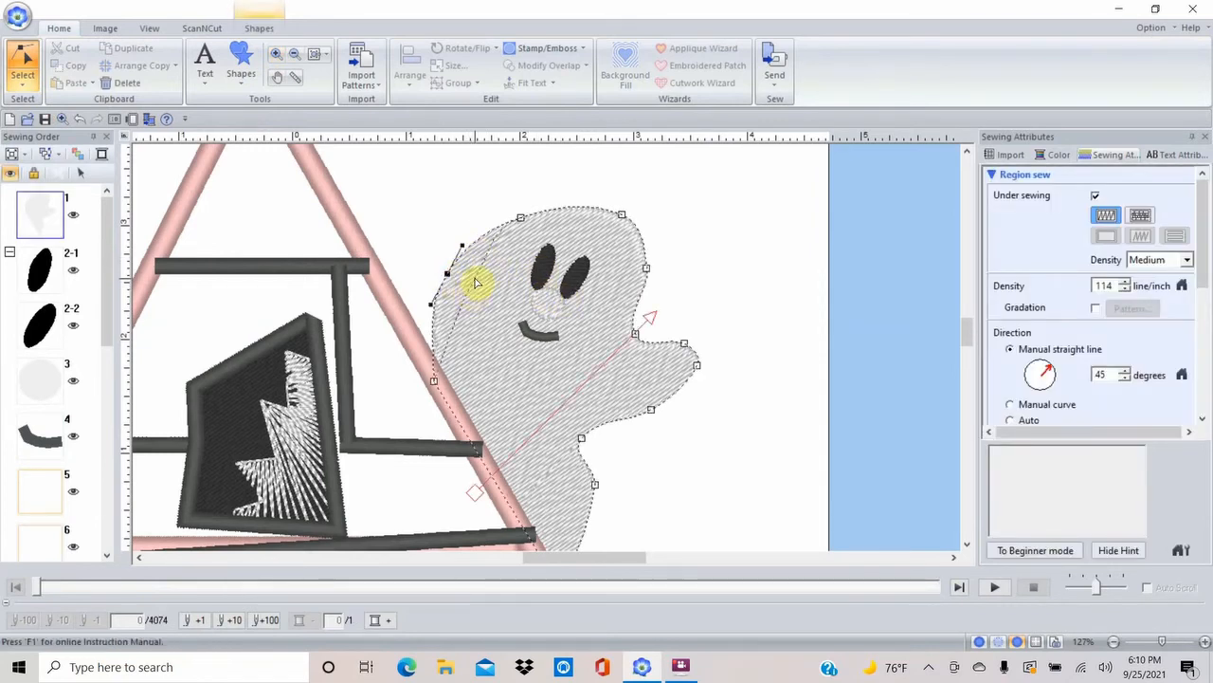
{"action": "left_click_drag", "start_coordinate": [477, 269], "coordinate": [476, 265]}
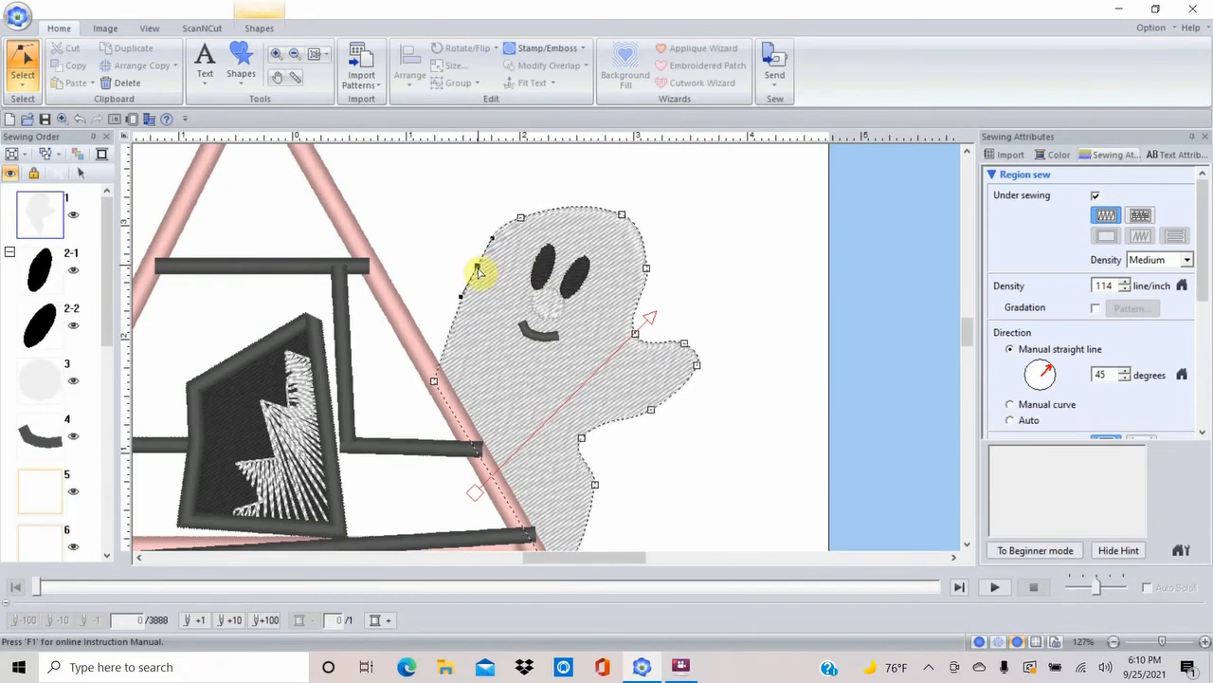
{"action": "left_click_drag", "start_coordinate": [521, 220], "coordinate": [541, 209]}
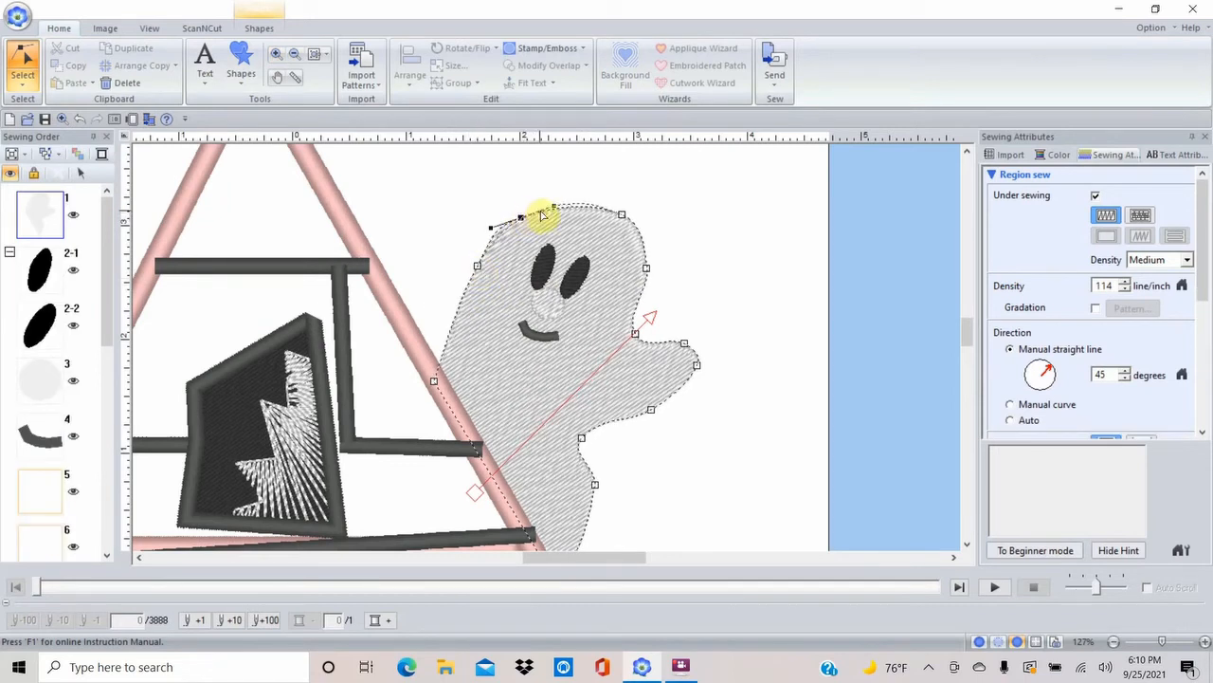
Add two outline points to form a raised arm on the ghost's roof side, and raise the point beneath the opposite arm
{"action": "left_click", "coordinate": [464, 300]}
{"action": "left_click_drag", "start_coordinate": [463, 296], "coordinate": [420, 225]}
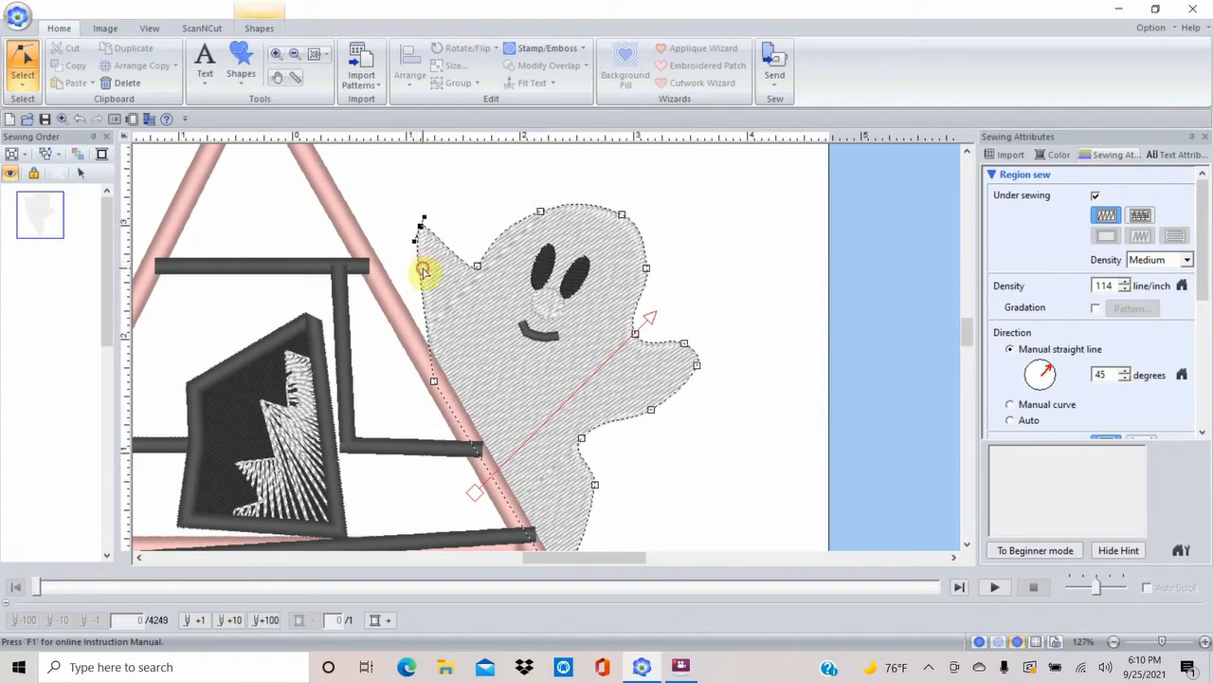
{"action": "left_click_drag", "start_coordinate": [417, 271], "coordinate": [398, 256]}
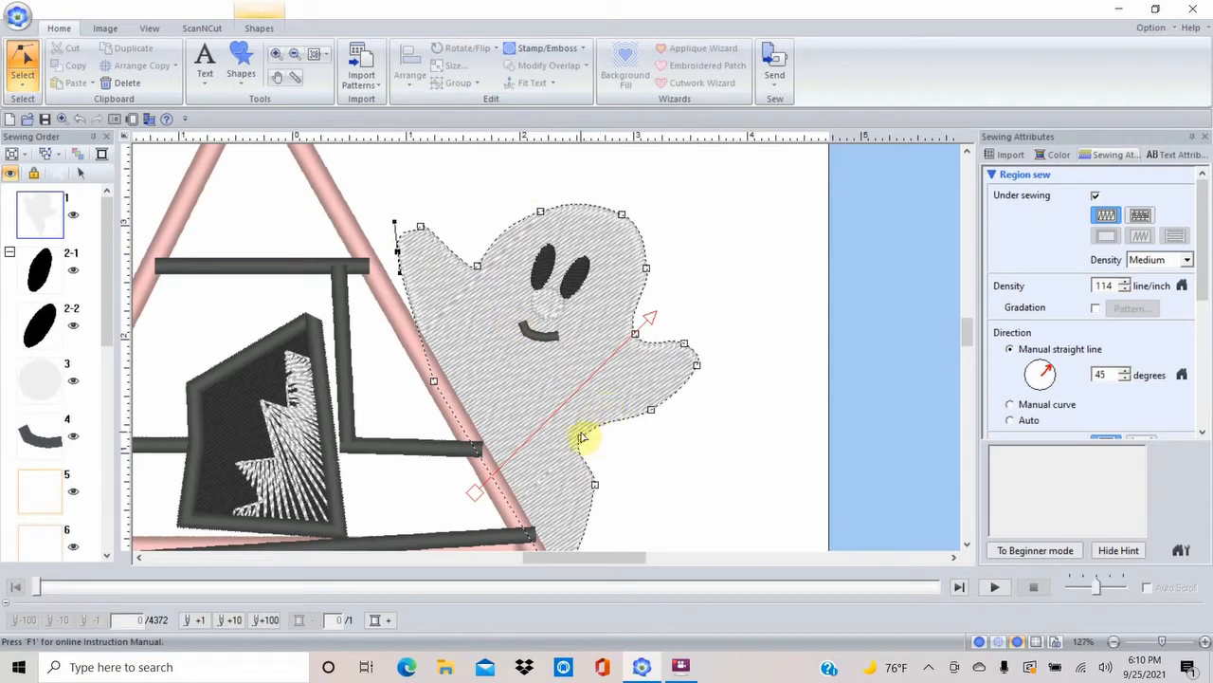
{"action": "left_click_drag", "start_coordinate": [585, 437], "coordinate": [599, 411]}
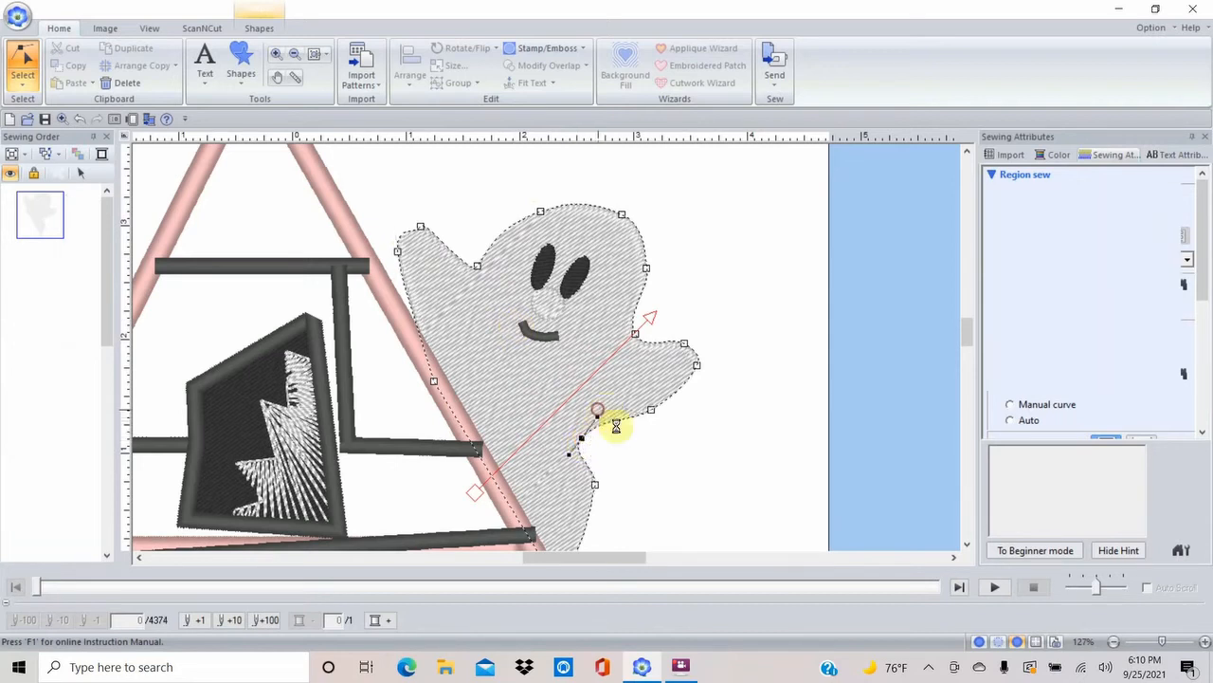
{"action": "left_click", "coordinate": [717, 417]}
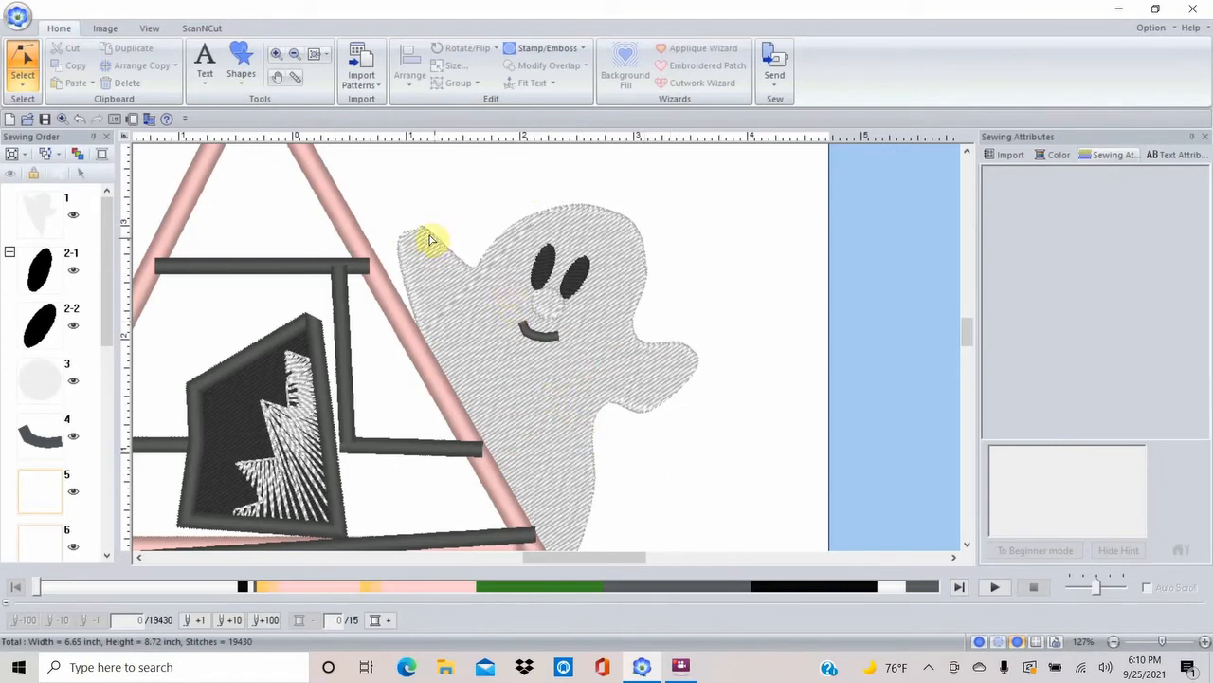
Give the ghost body a Running Stitch outline while keeping its Fill Stitch interior
{"action": "left_click", "coordinate": [608, 246]}
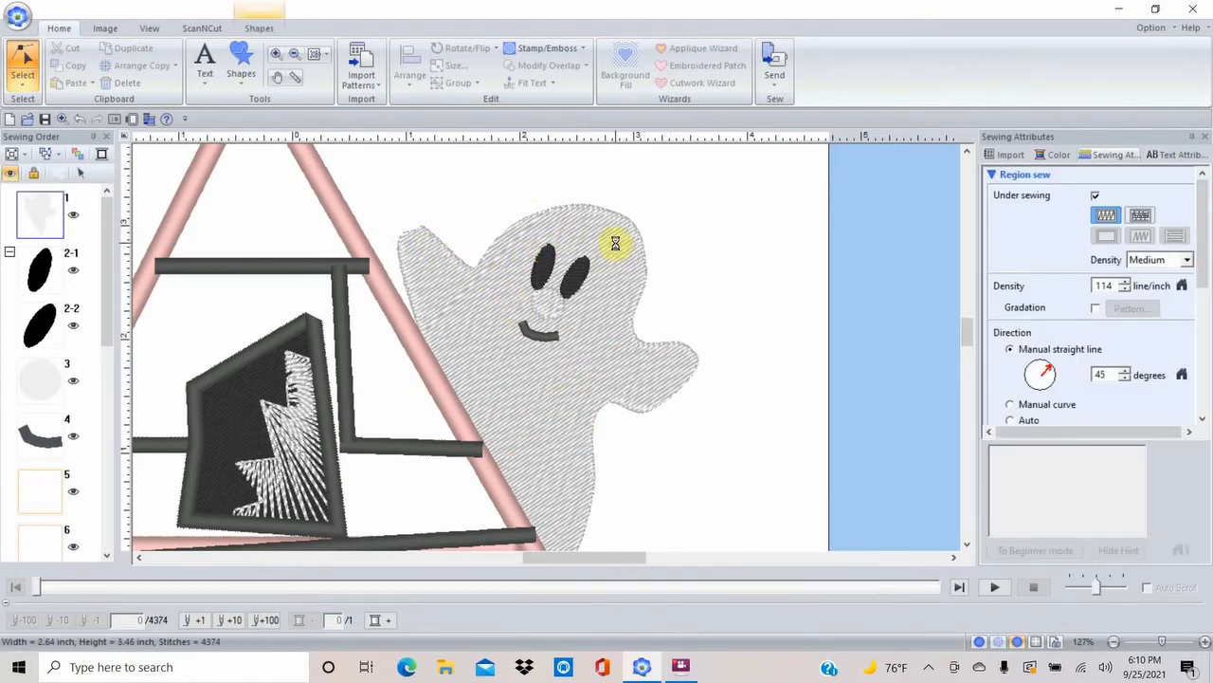
{"action": "left_click", "coordinate": [25, 79]}
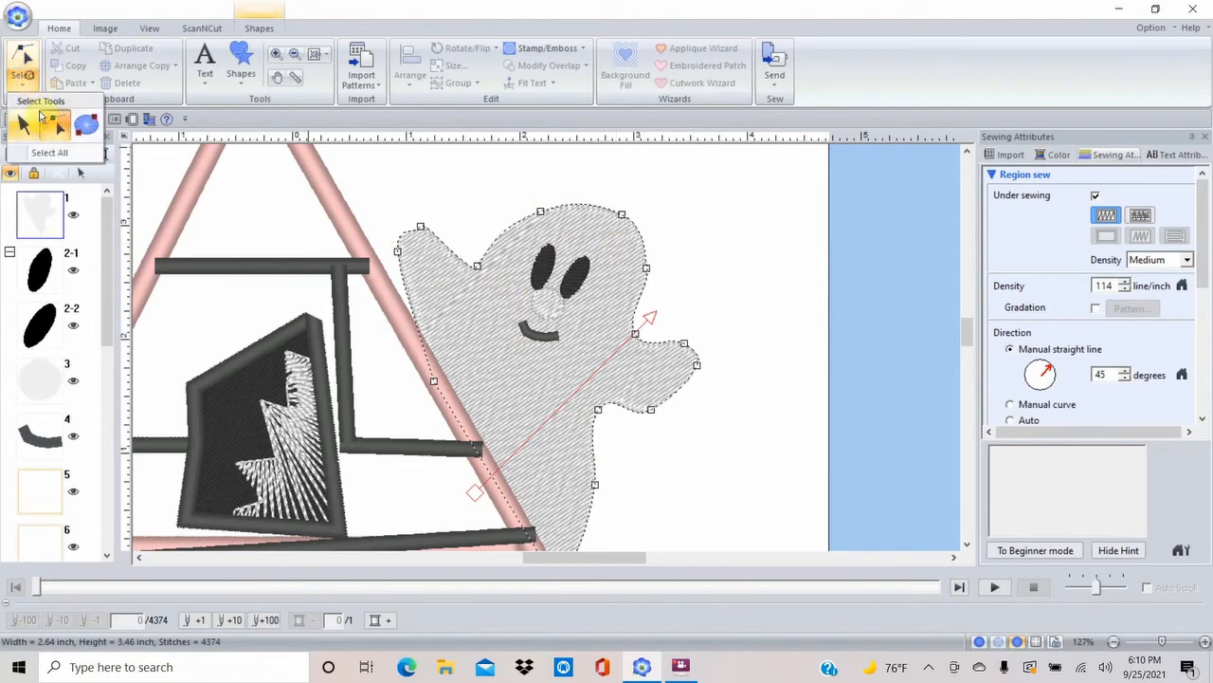
{"action": "left_click", "coordinate": [28, 123]}
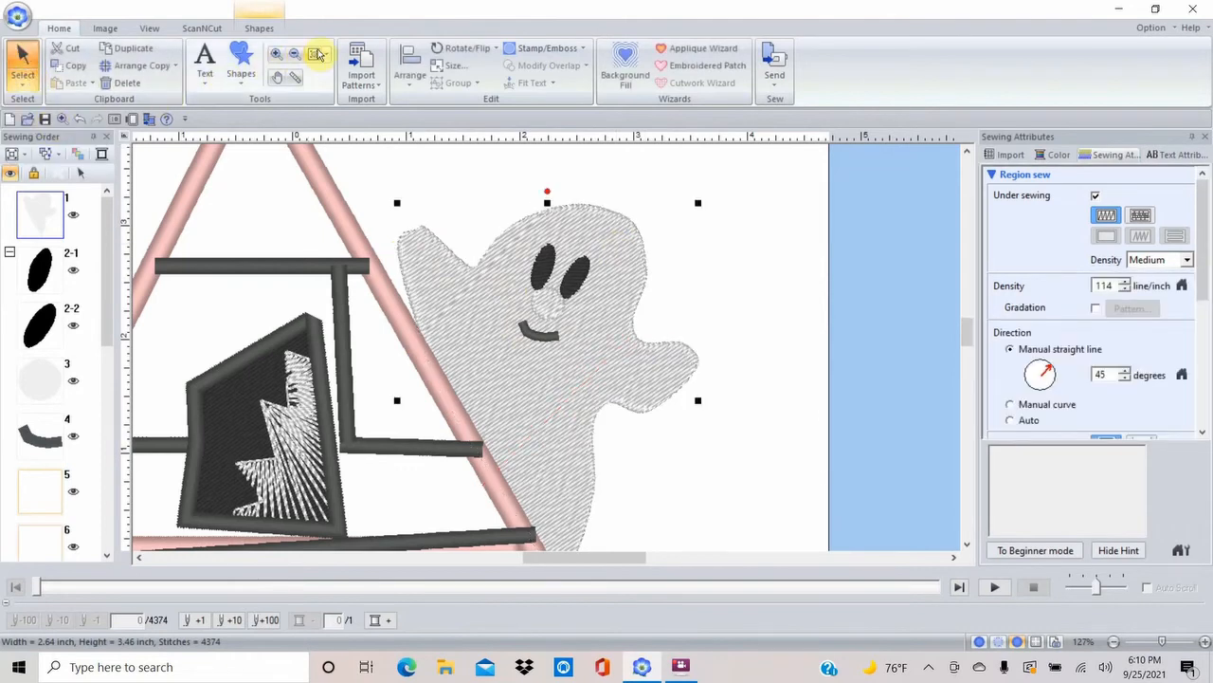
{"action": "left_click", "coordinate": [260, 29]}
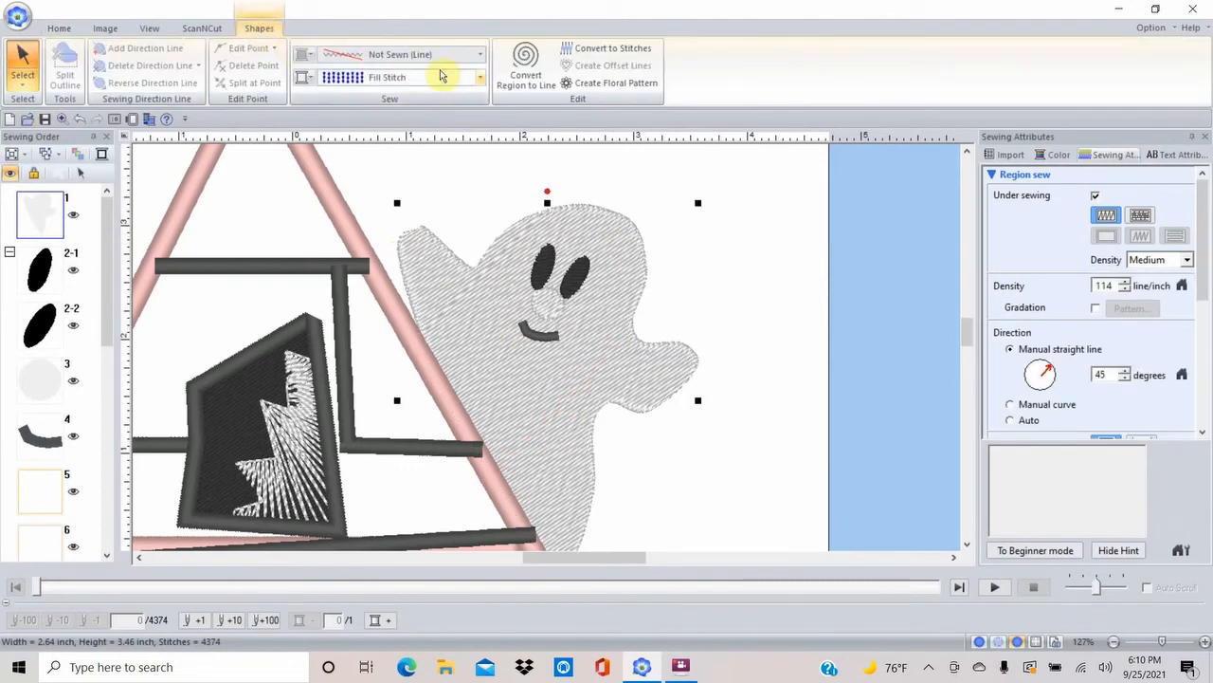
{"action": "left_click", "coordinate": [483, 55]}
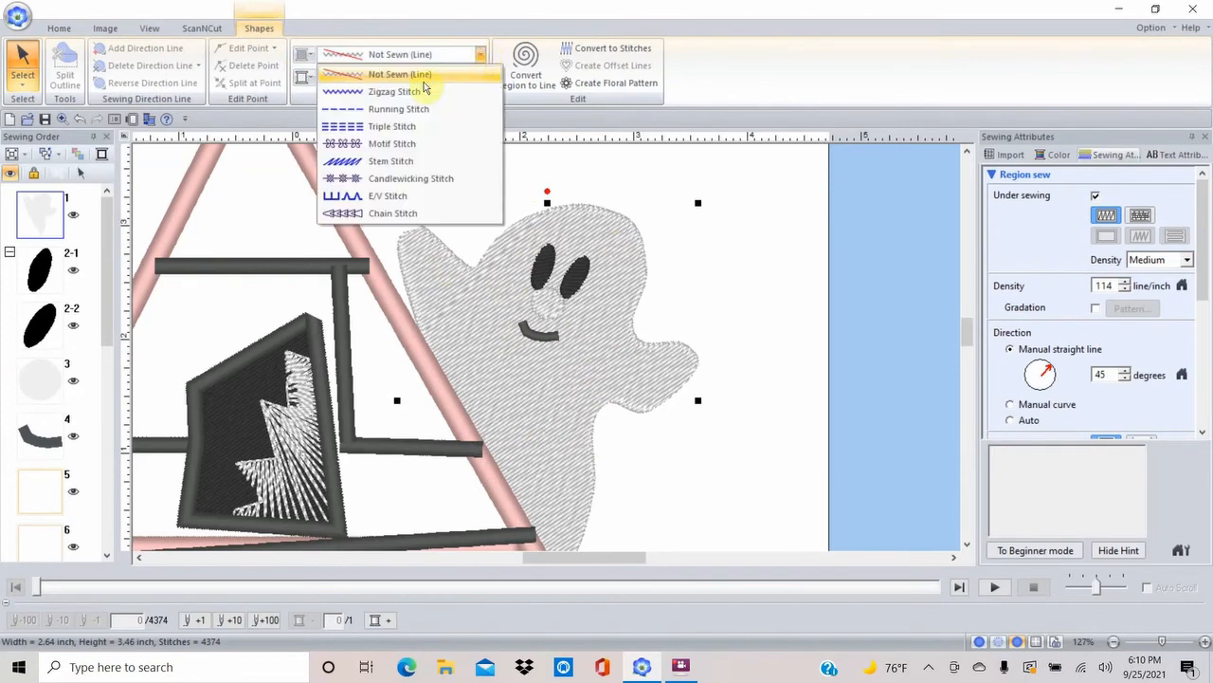
{"action": "left_click", "coordinate": [418, 110]}
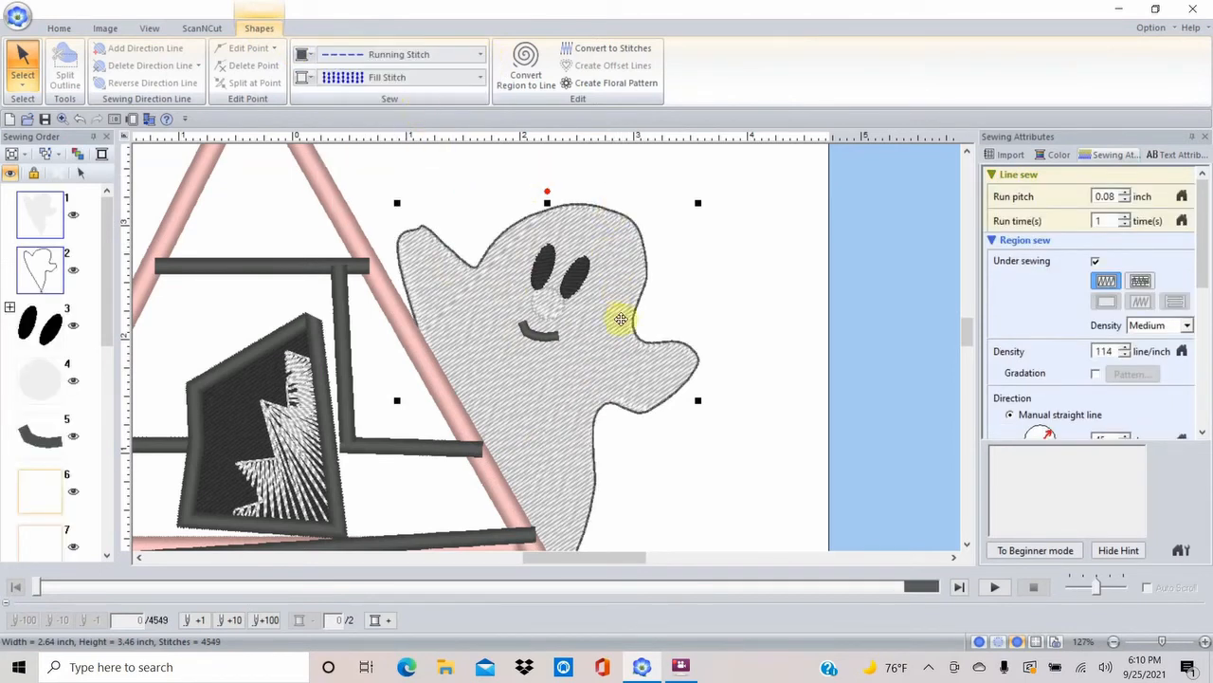
{"action": "left_click", "coordinate": [677, 261]}
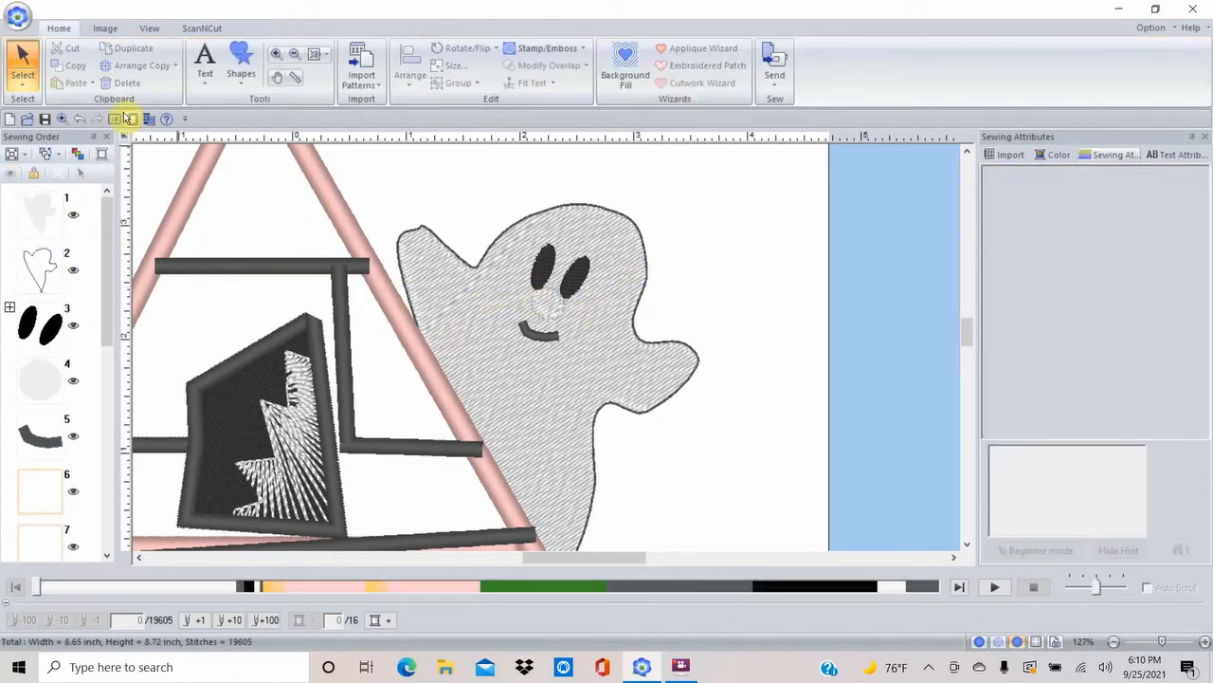
{"action": "left_click", "coordinate": [23, 83]}
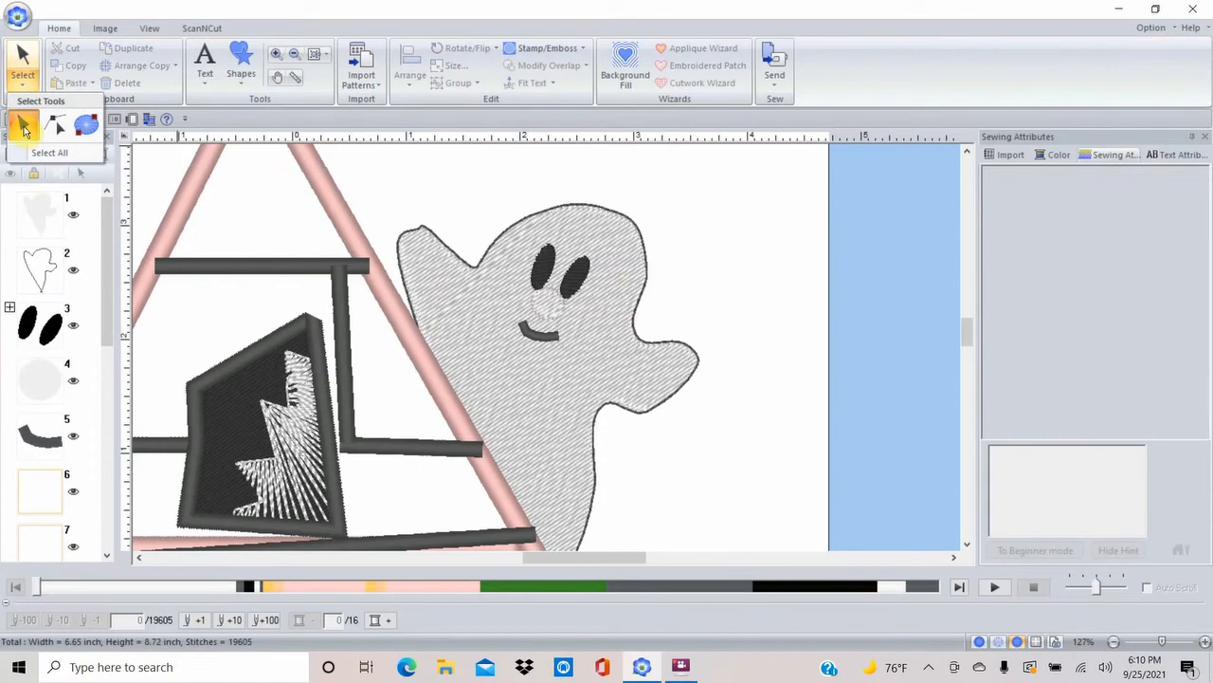
{"action": "left_click", "coordinate": [312, 55]}
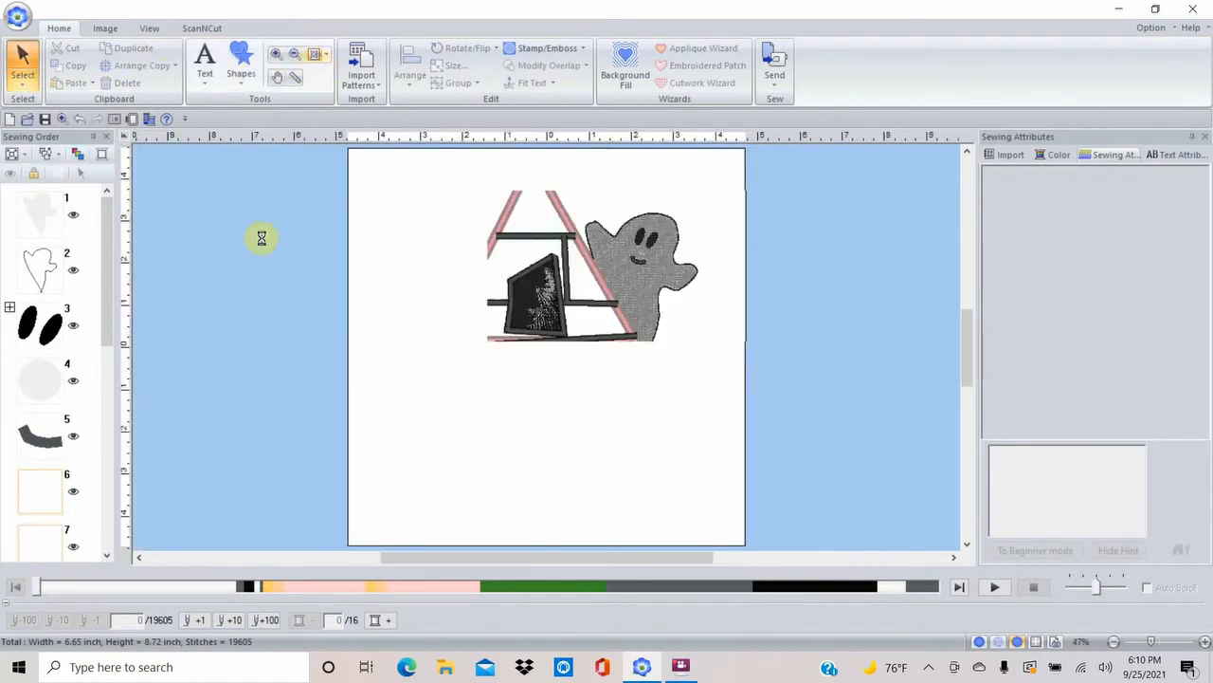
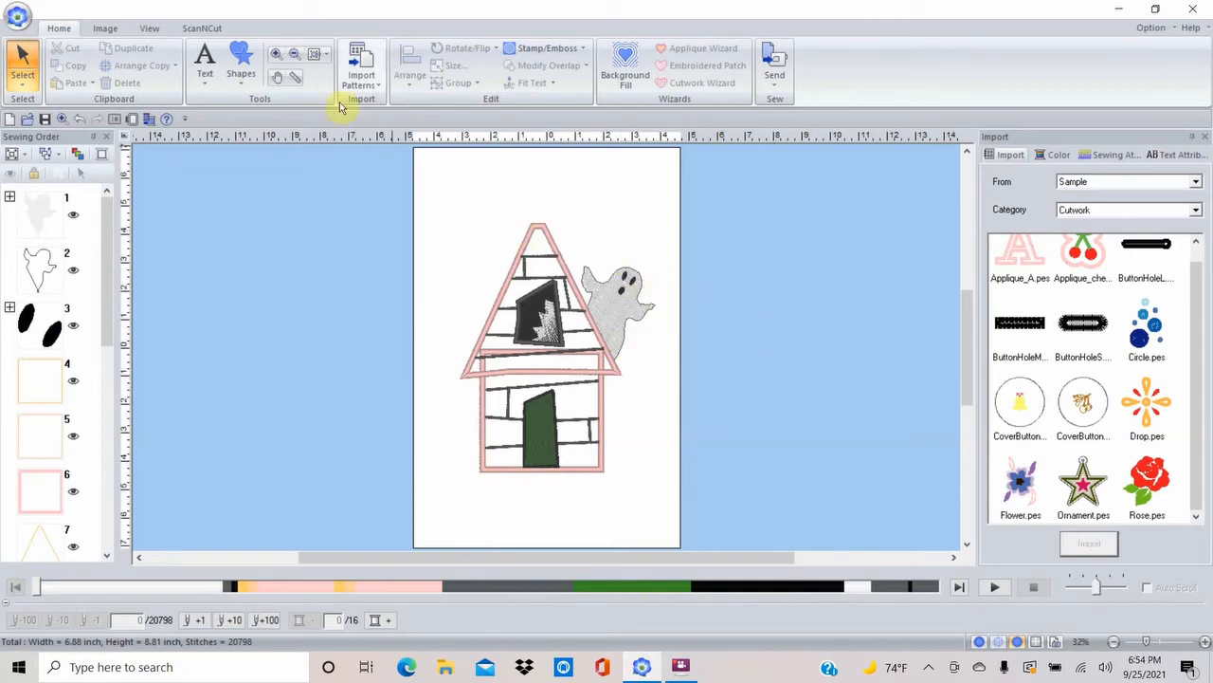
Examine the refined ghost's outline, arms and face up close, and view the whole house design again
{"action": "left_click", "coordinate": [276, 54]}
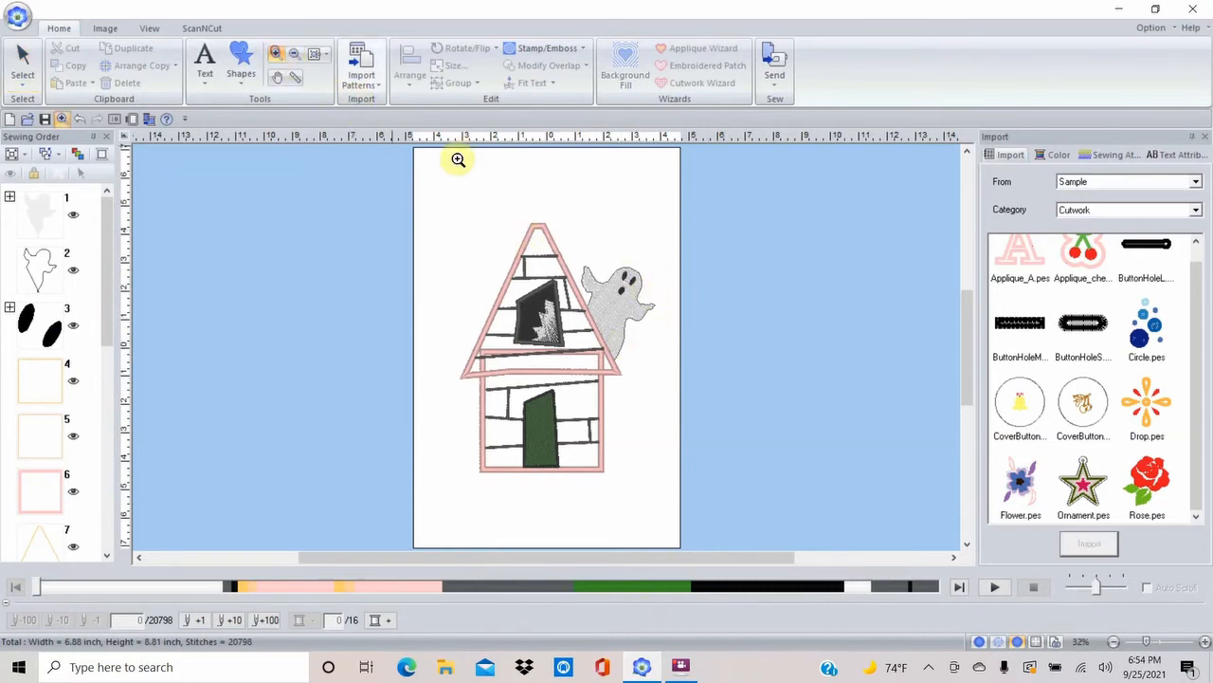
{"action": "left_click", "coordinate": [539, 212]}
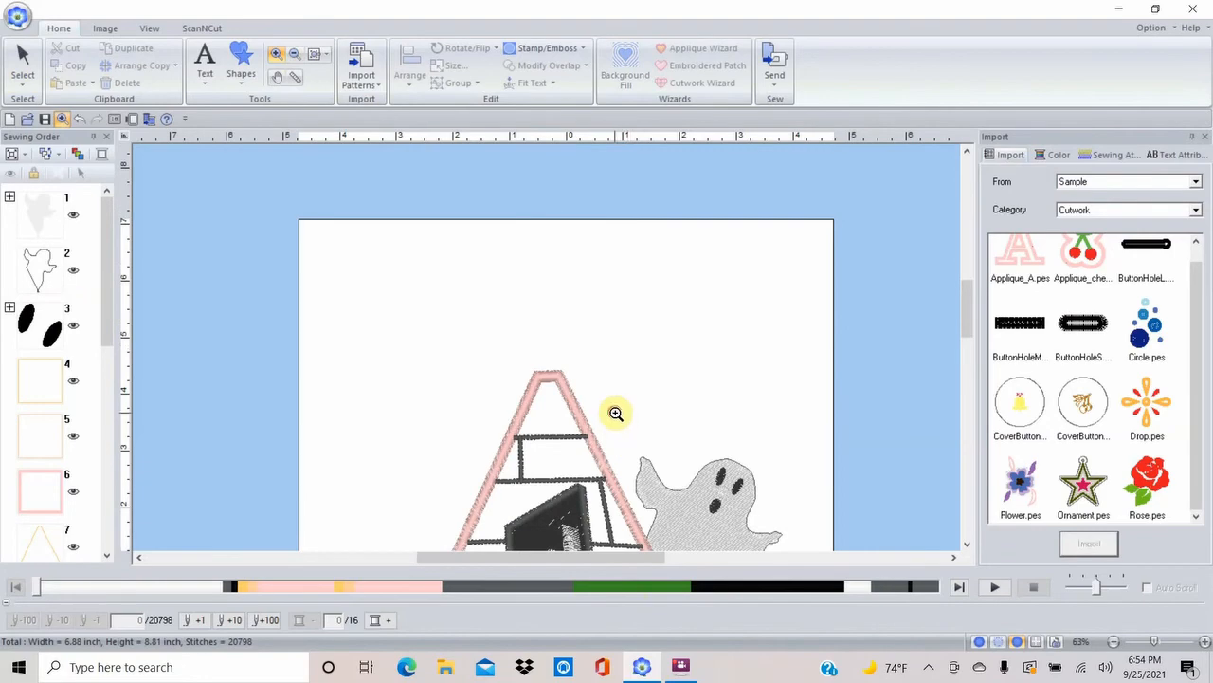
{"action": "left_click_drag", "start_coordinate": [617, 411], "coordinate": [794, 539]}
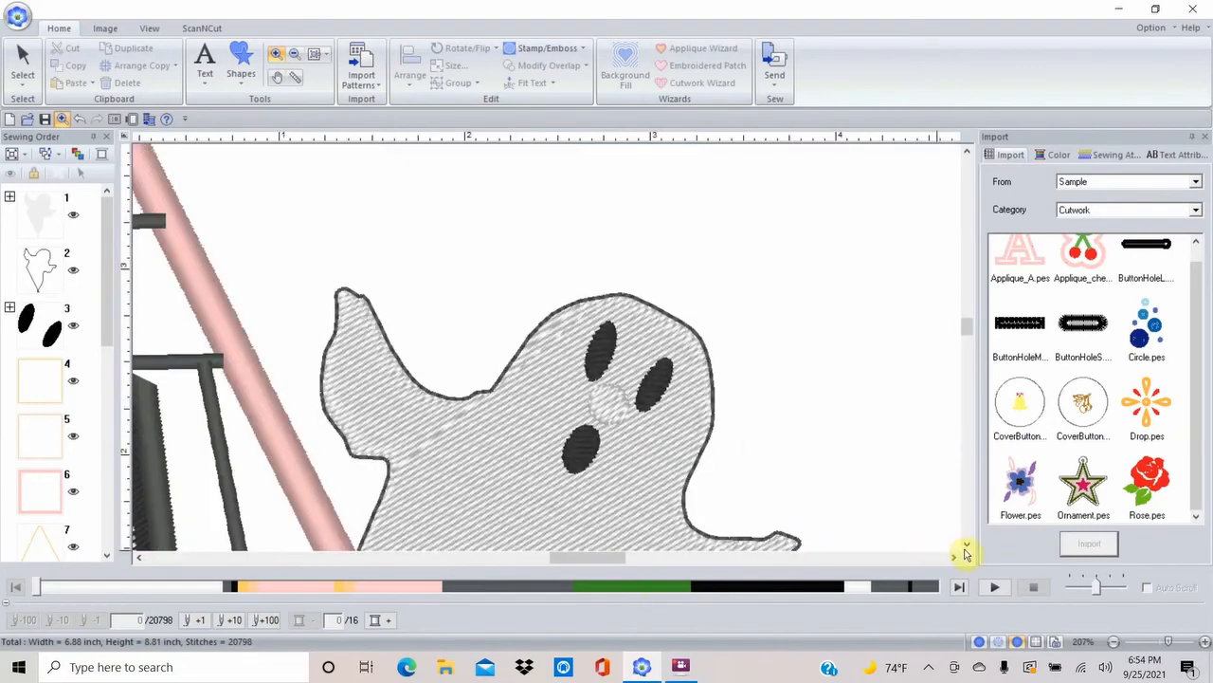
{"action": "left_click", "coordinate": [966, 545]}
{"action": "left_click", "coordinate": [963, 545]}
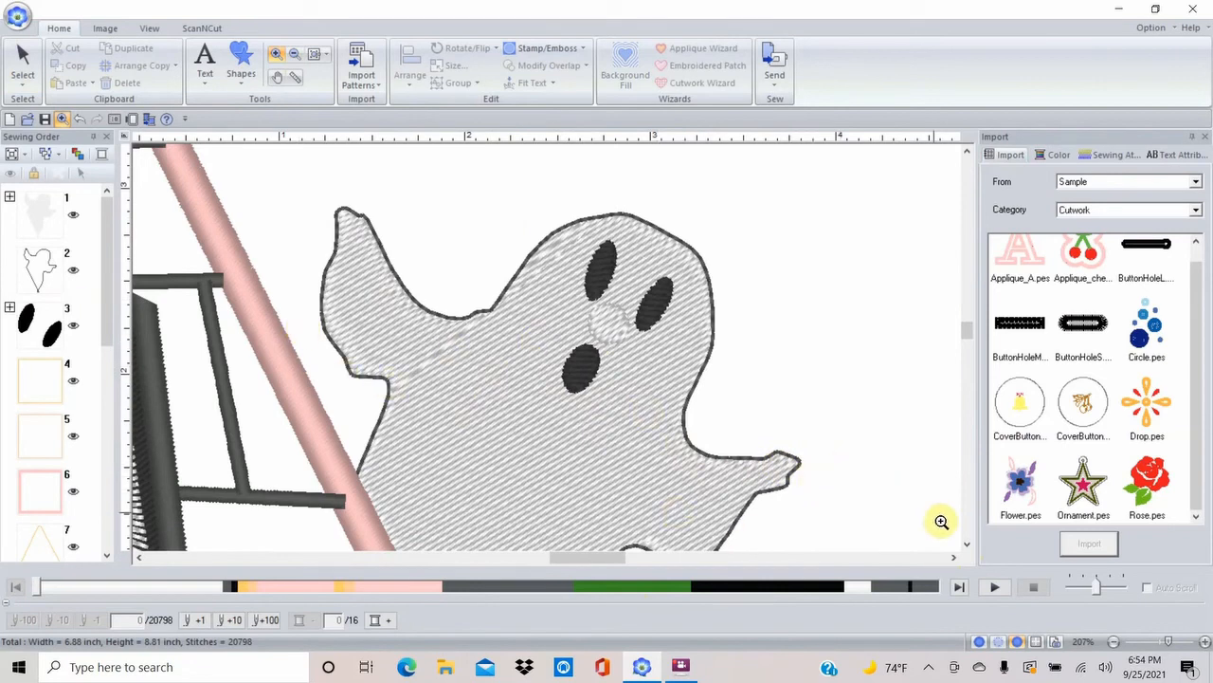
{"action": "left_click", "coordinate": [315, 56]}
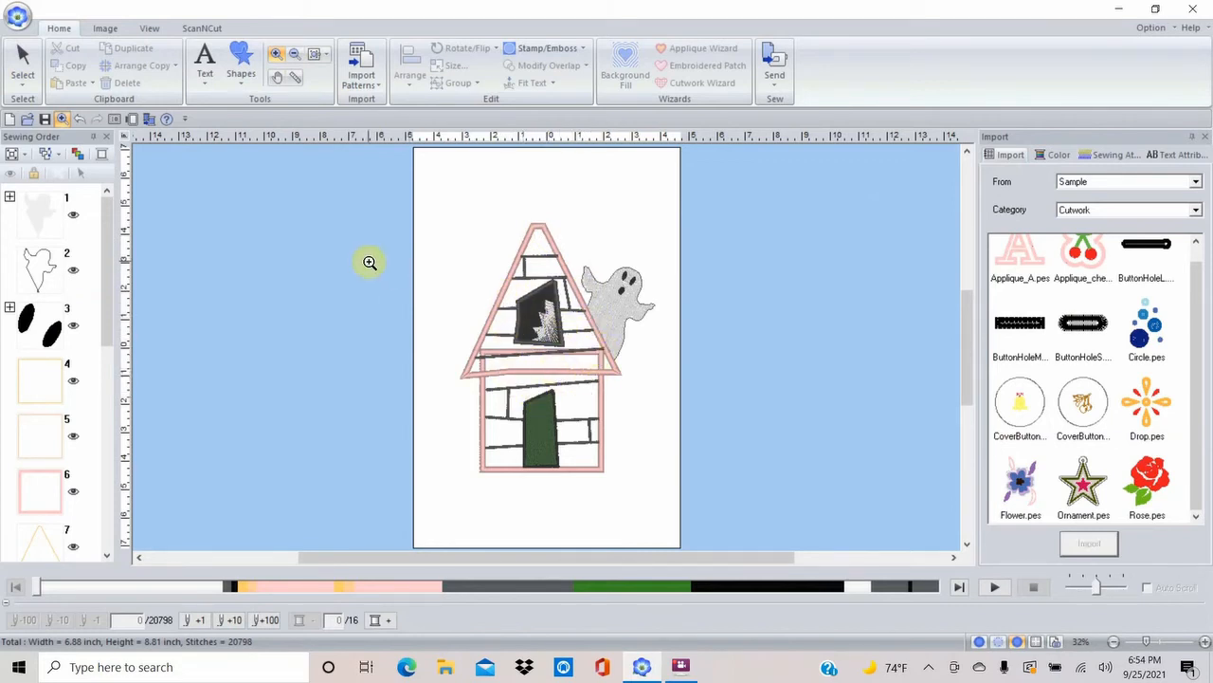
Browse the Design Library's pattern categories for a decoration to add to the house
{"action": "left_click", "coordinate": [23, 80]}
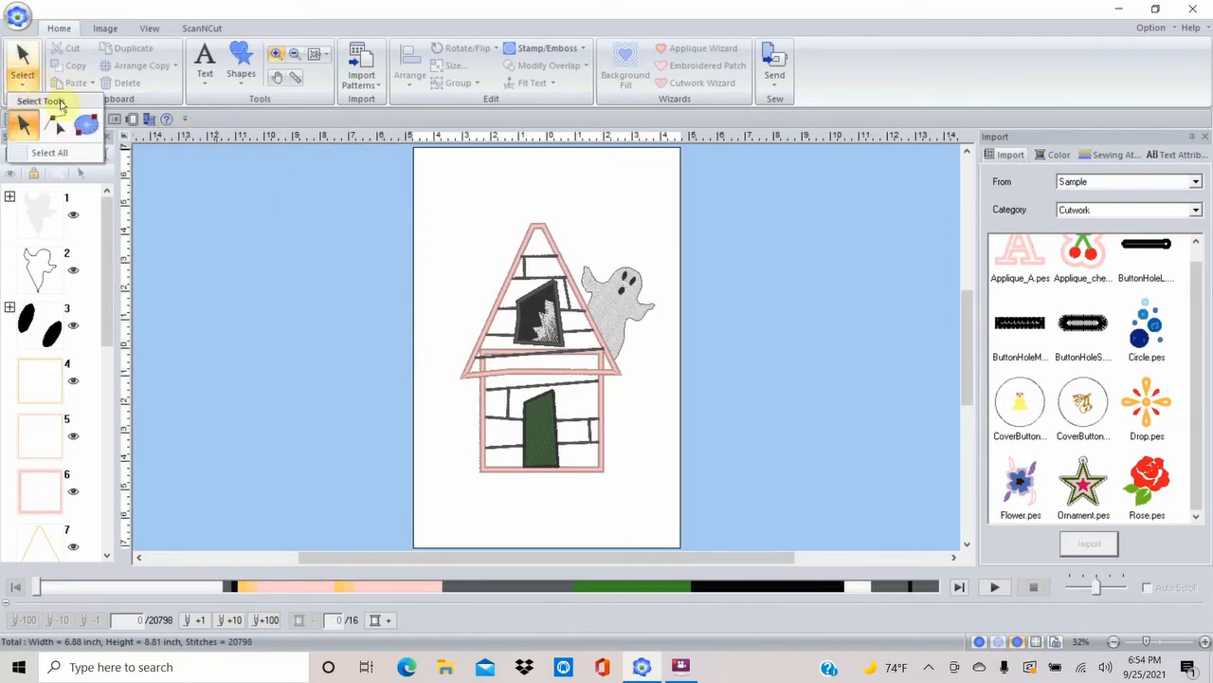
{"action": "left_click", "coordinate": [22, 124]}
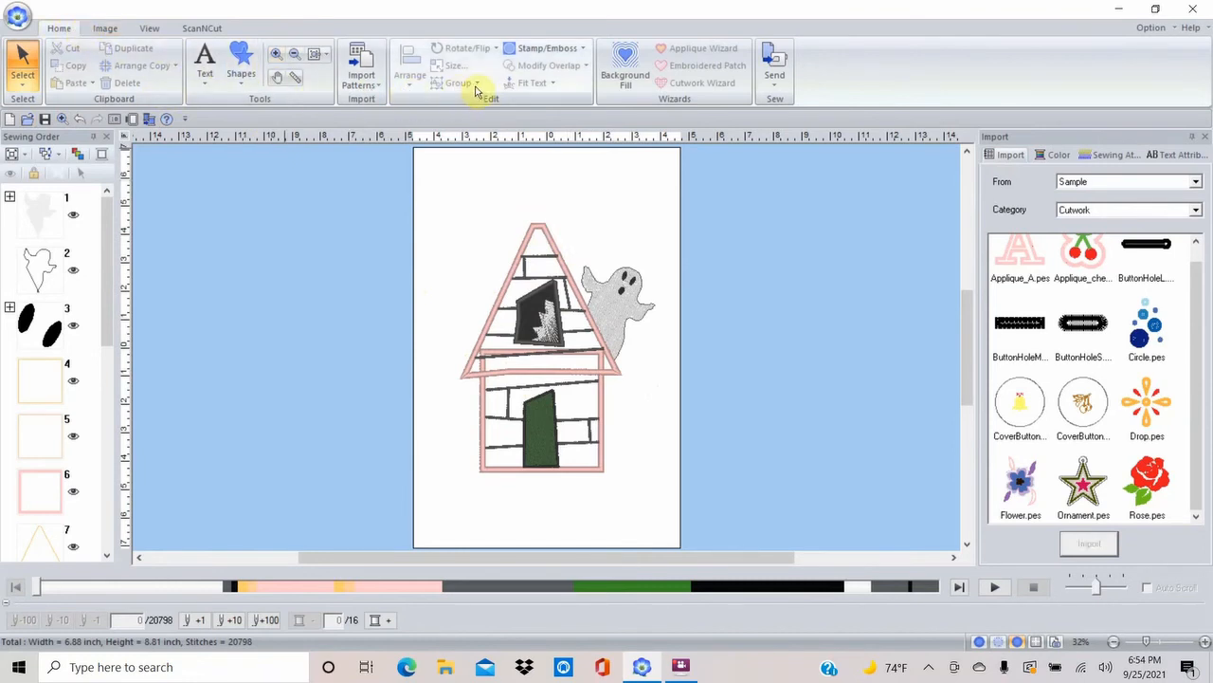
{"action": "left_click", "coordinate": [369, 81]}
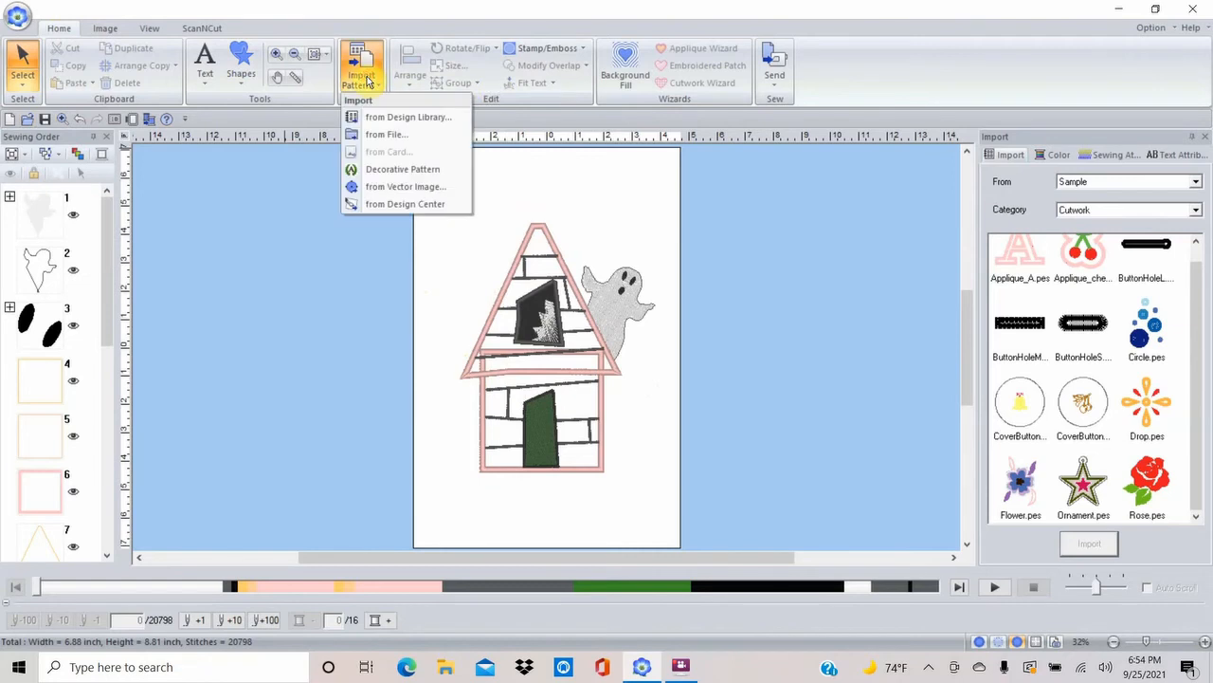
{"action": "left_click", "coordinate": [393, 118]}
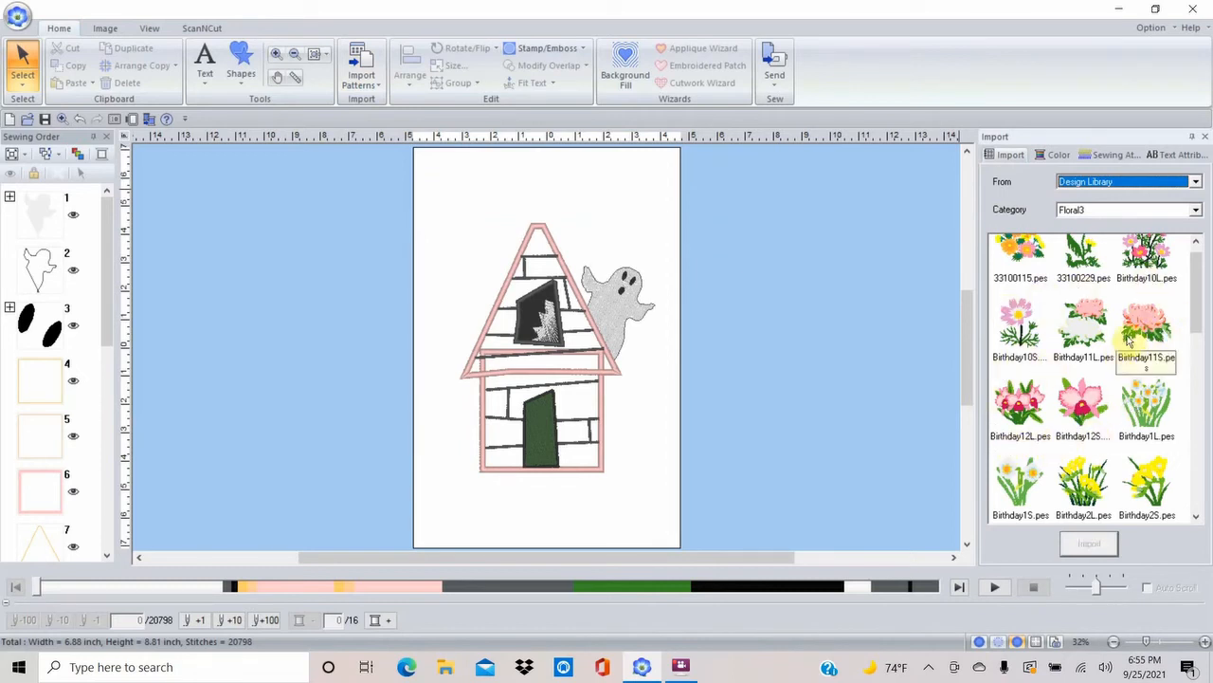
{"action": "left_click", "coordinate": [1197, 210]}
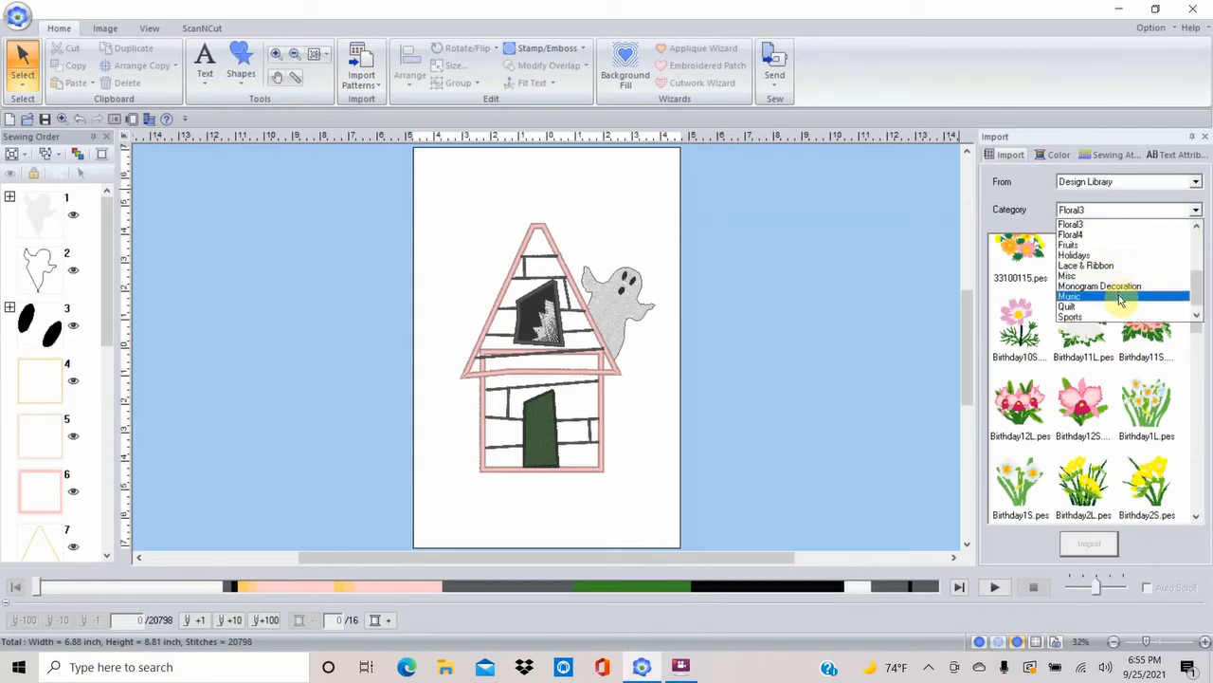
{"action": "left_click", "coordinate": [1198, 318]}
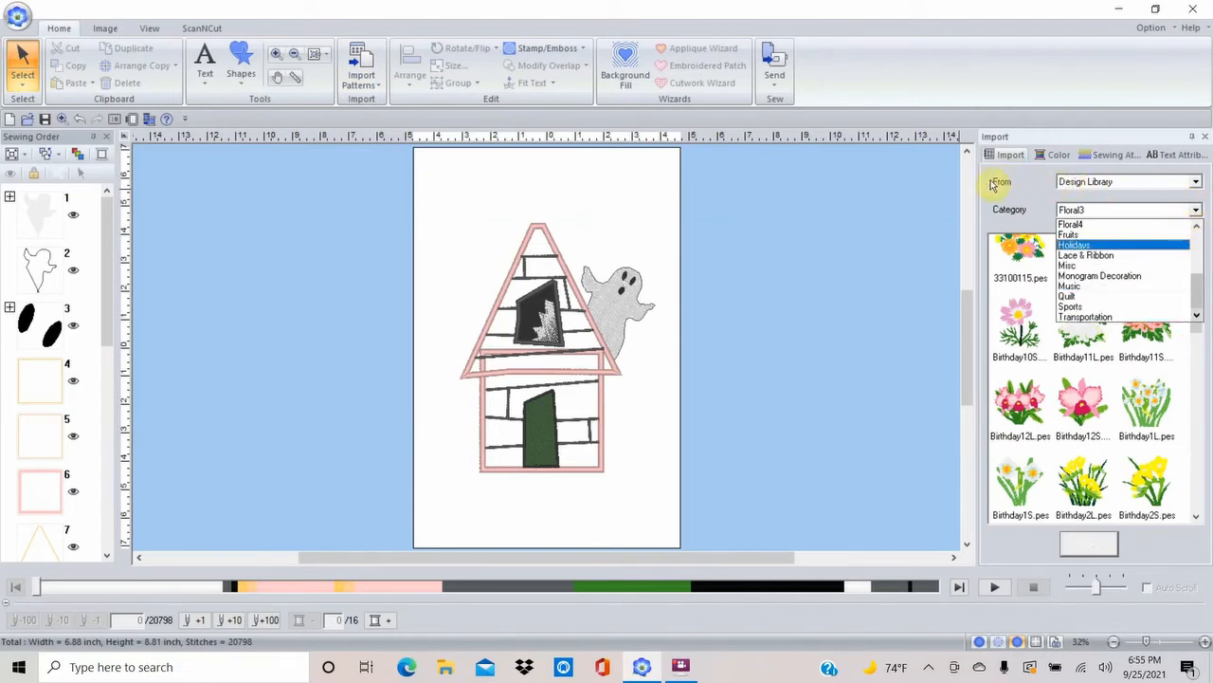
Import the OL_fleur_de_lys02.pes emblem from Outline Shapes and place it on the roof's peak
{"action": "left_click", "coordinate": [1198, 185]}
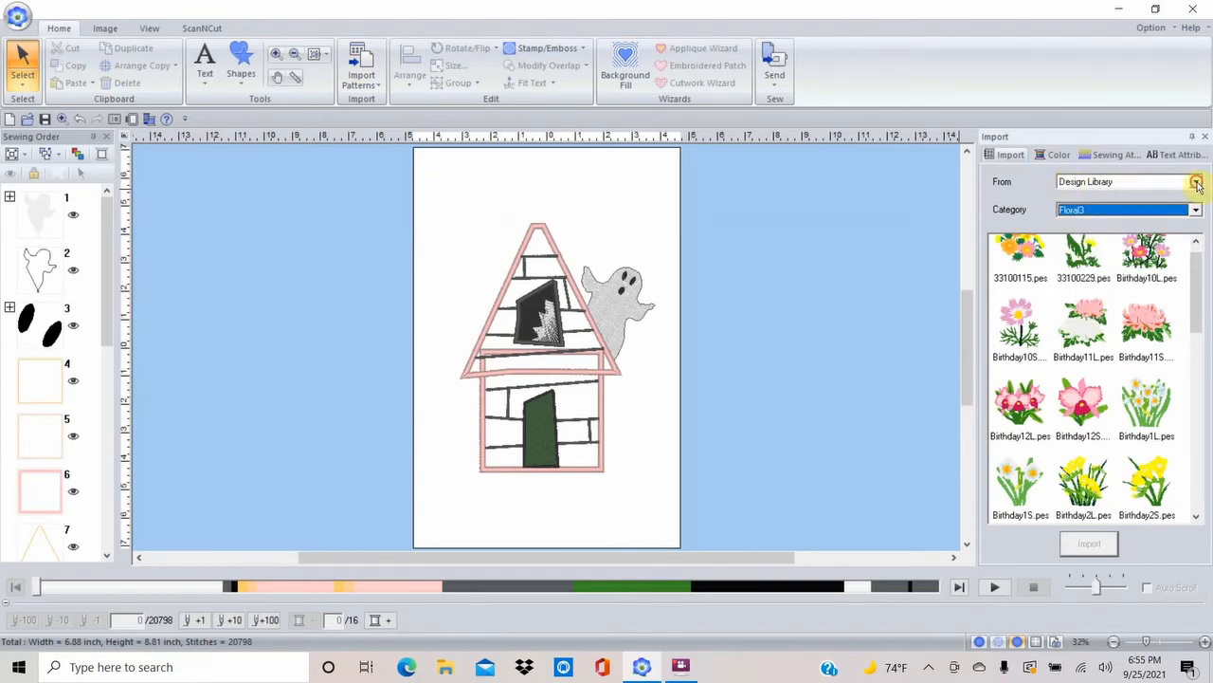
{"action": "left_click", "coordinate": [1197, 185]}
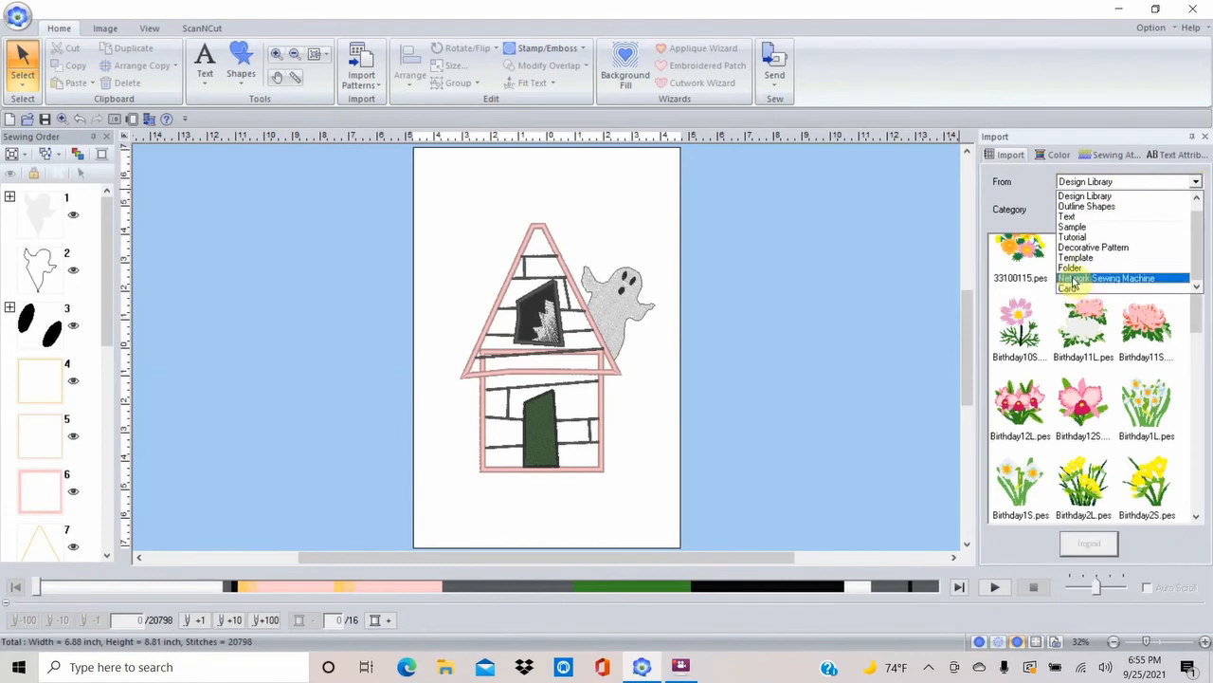
{"action": "left_click", "coordinate": [1081, 208]}
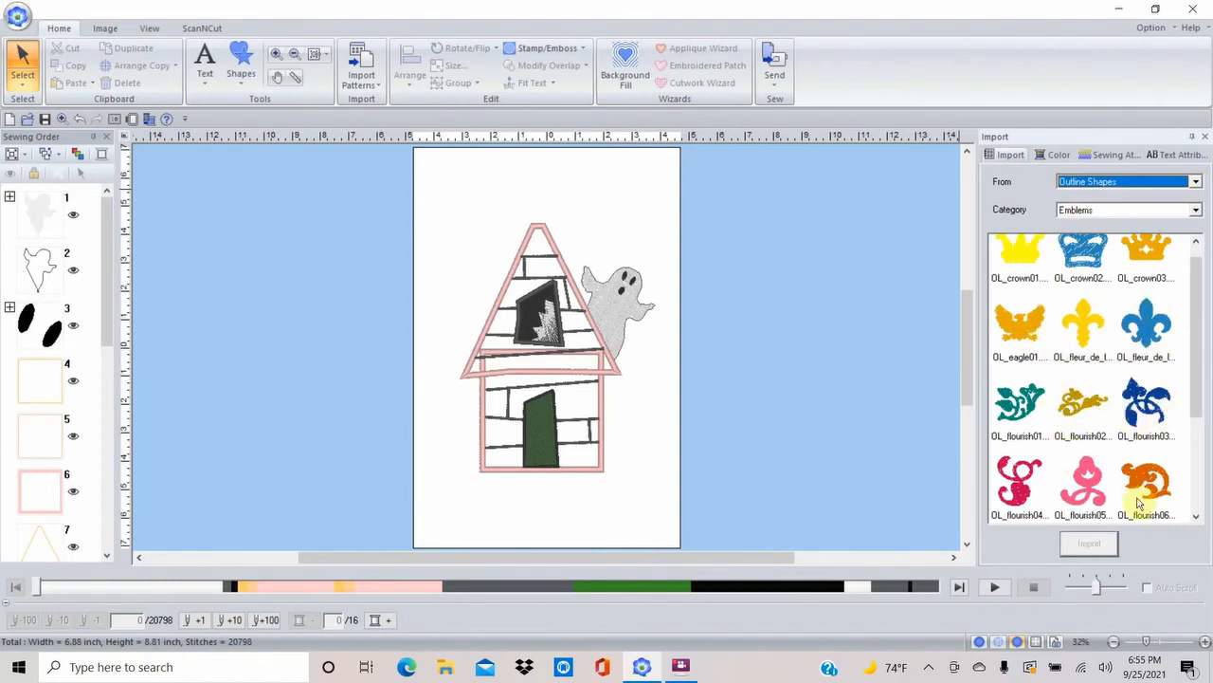
{"action": "left_click", "coordinate": [1146, 332]}
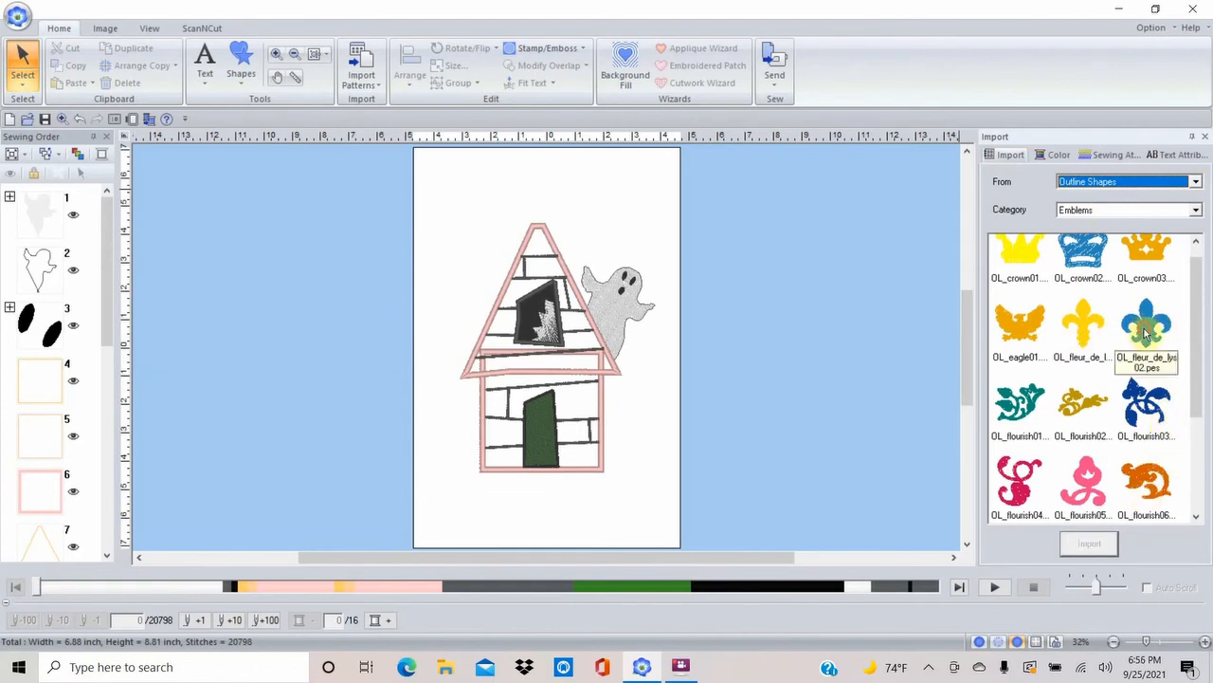
{"action": "left_click", "coordinate": [1146, 331]}
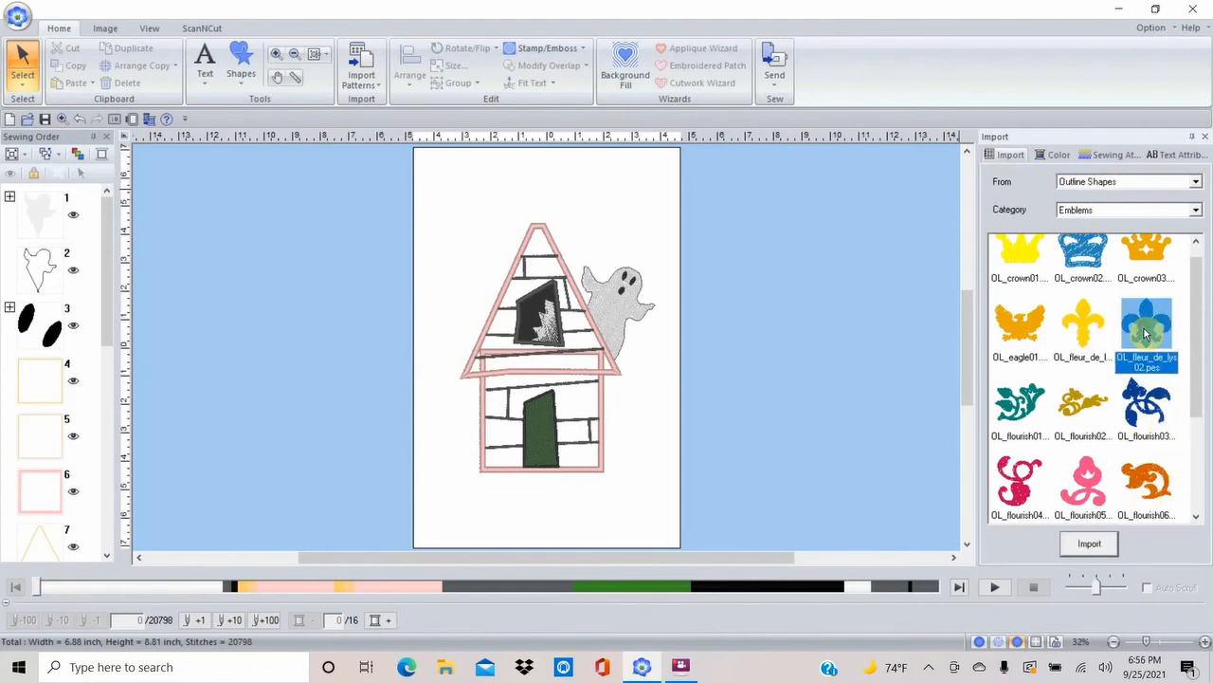
{"action": "left_click", "coordinate": [1090, 544]}
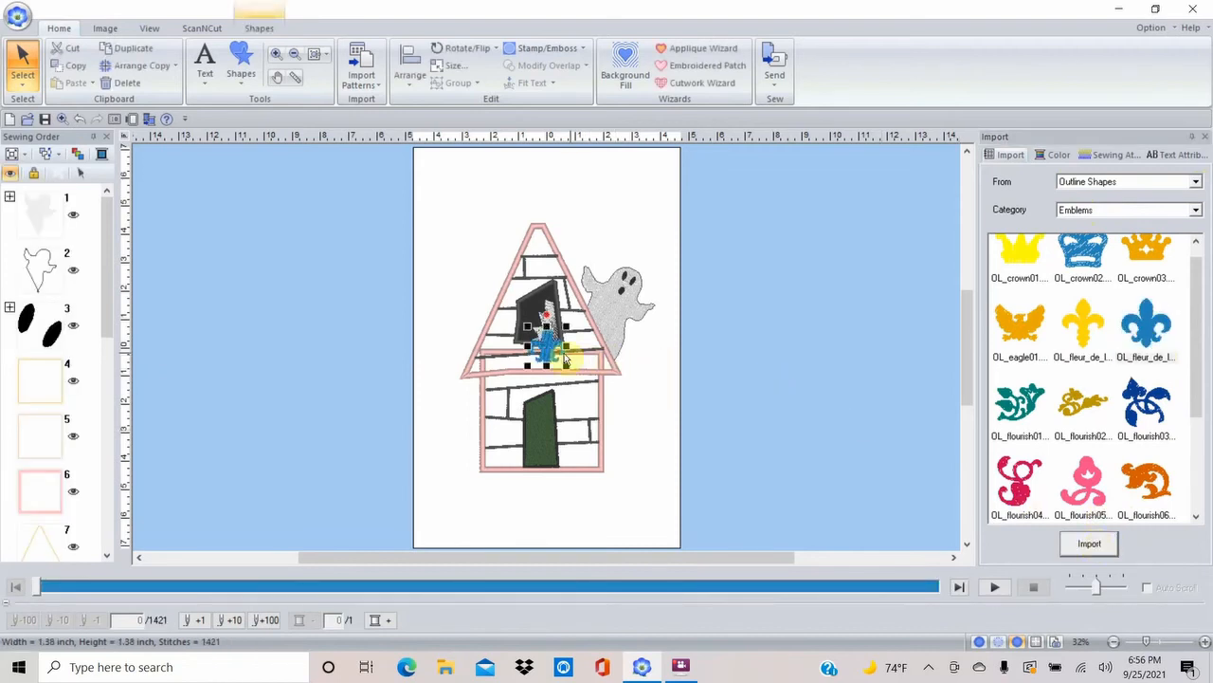
{"action": "left_click_drag", "start_coordinate": [566, 359], "coordinate": [532, 212]}
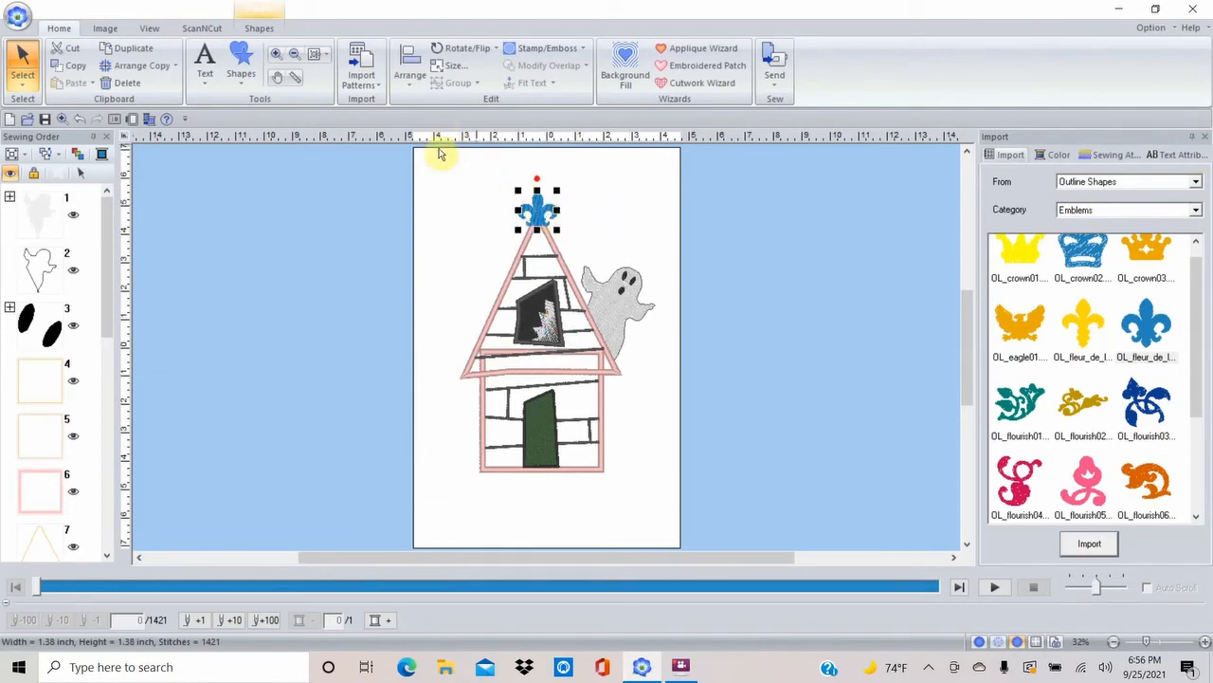
Set the fleur-de-lis outline to Not Sewn and recolor its Fill Stitch interior black
{"action": "left_click", "coordinate": [262, 30]}
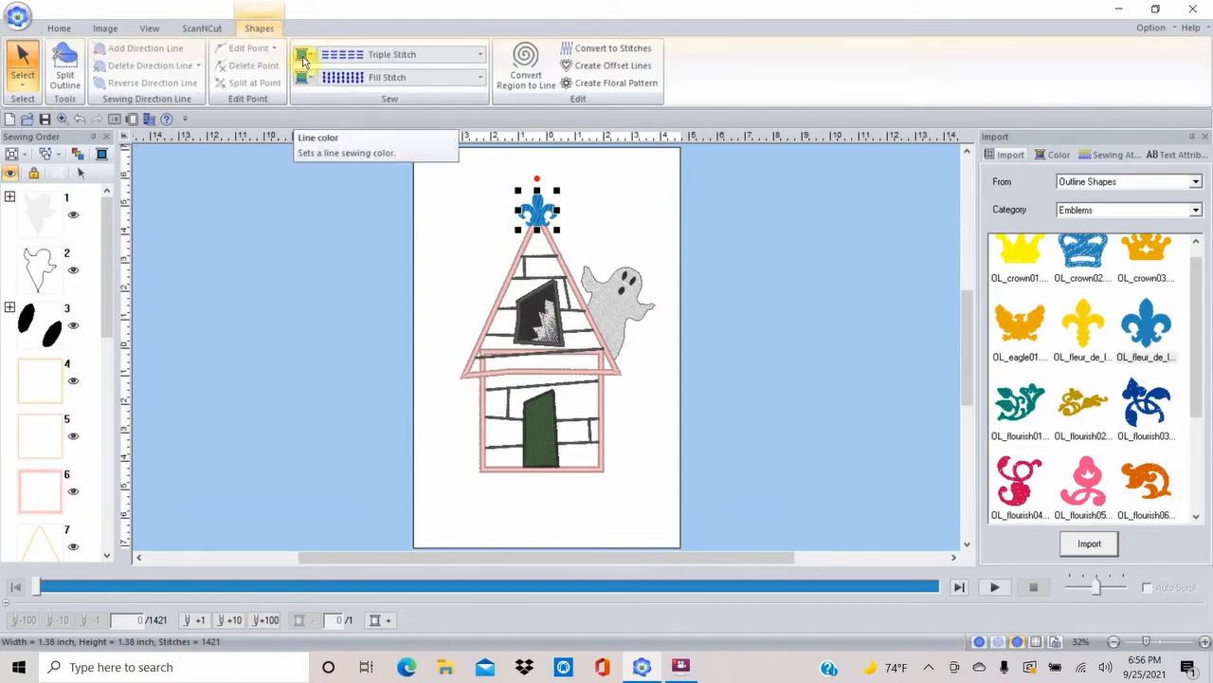
{"action": "left_click", "coordinate": [480, 56]}
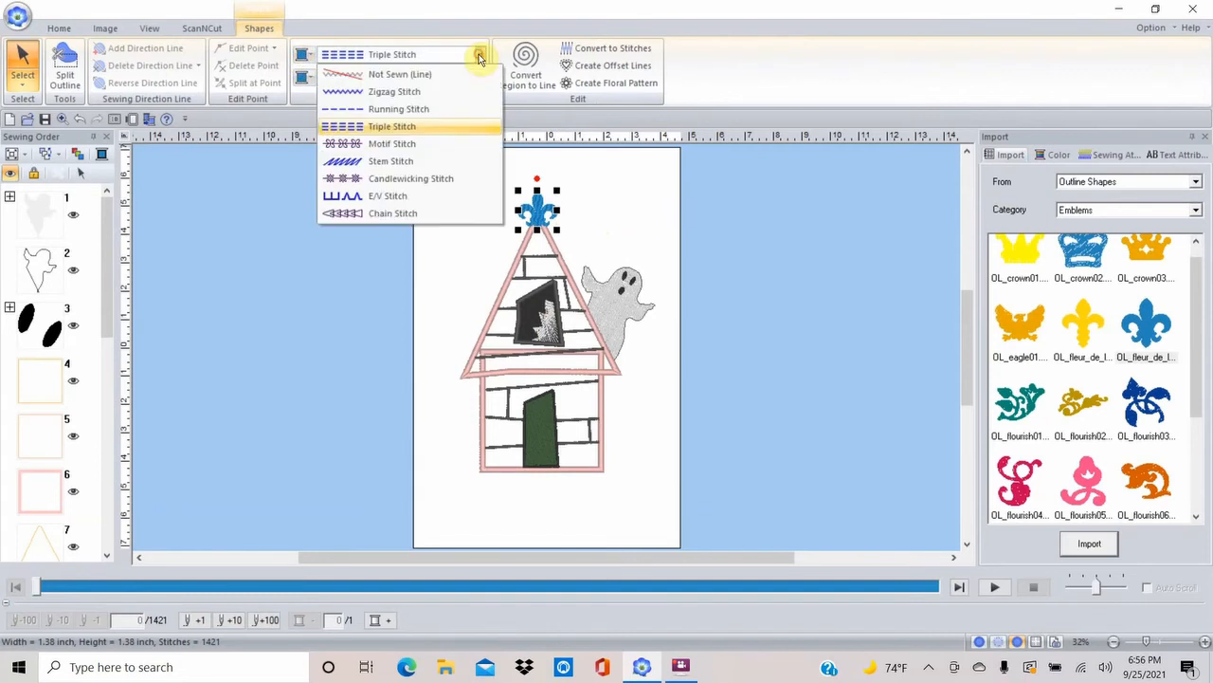
{"action": "left_click", "coordinate": [433, 76]}
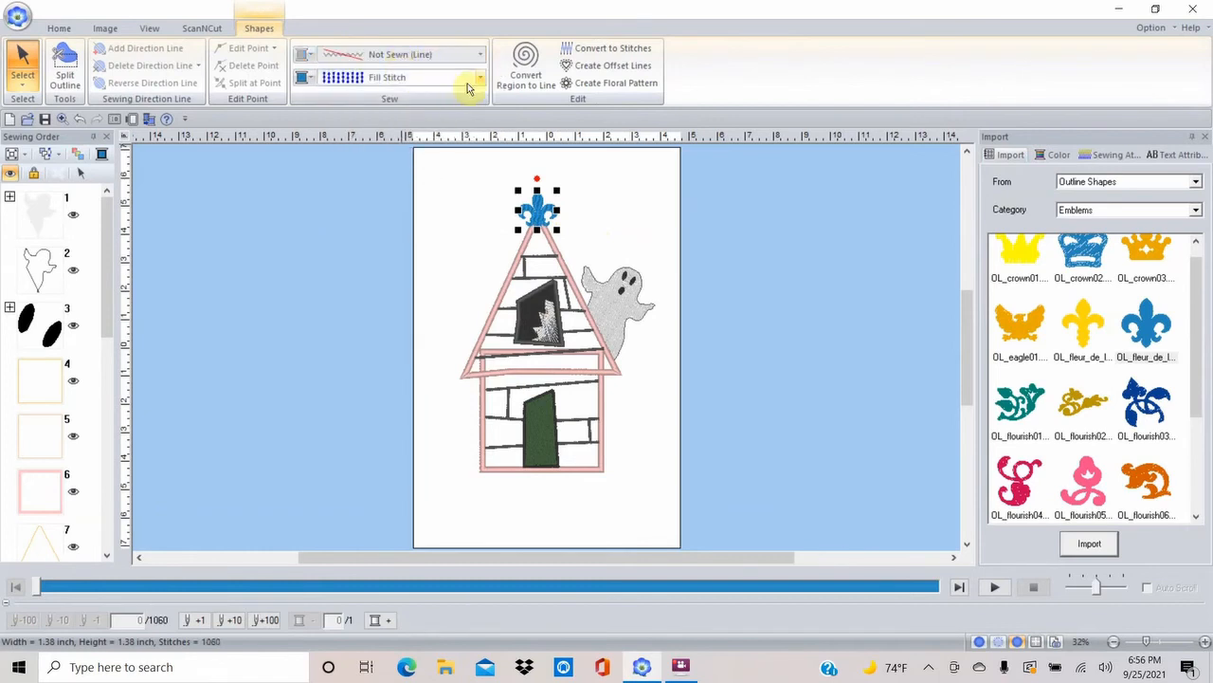
{"action": "left_click", "coordinate": [309, 78]}
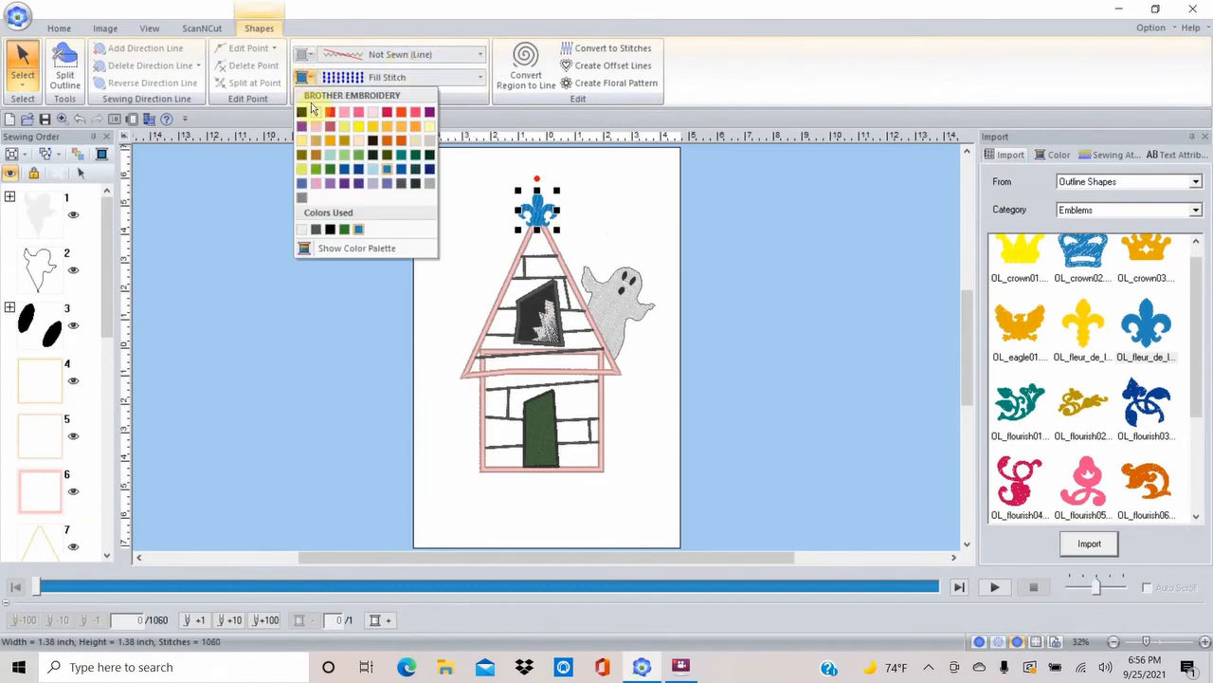
{"action": "left_click", "coordinate": [304, 114]}
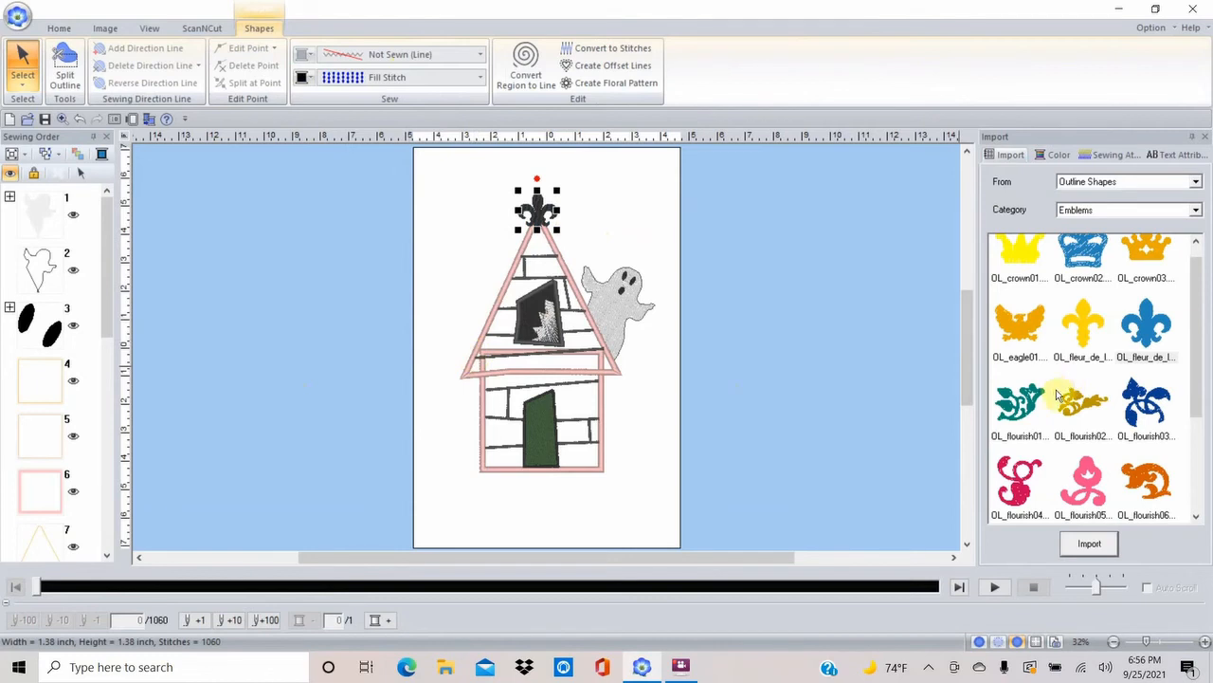
Import the OL_flourish06.pes emblem and place it beside the roof's left eave corner
{"action": "left_click_drag", "start_coordinate": [1195, 296], "coordinate": [1193, 310]}
{"action": "left_click", "coordinate": [1147, 458]}
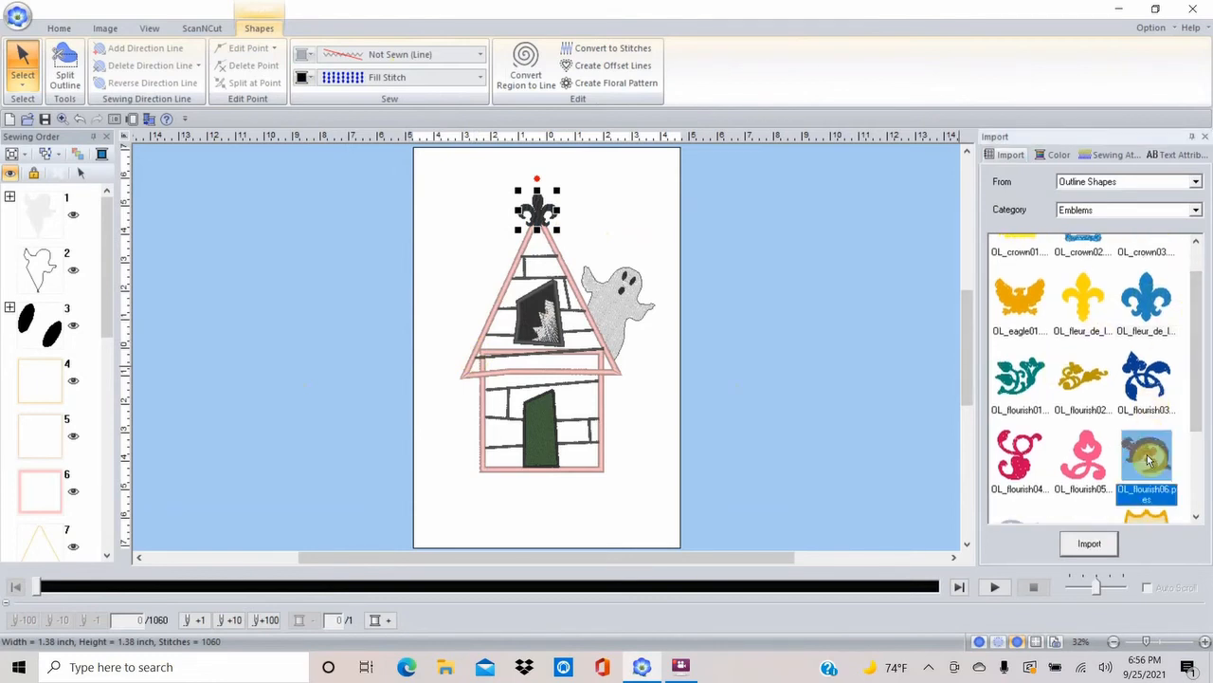
{"action": "left_click", "coordinate": [1090, 545]}
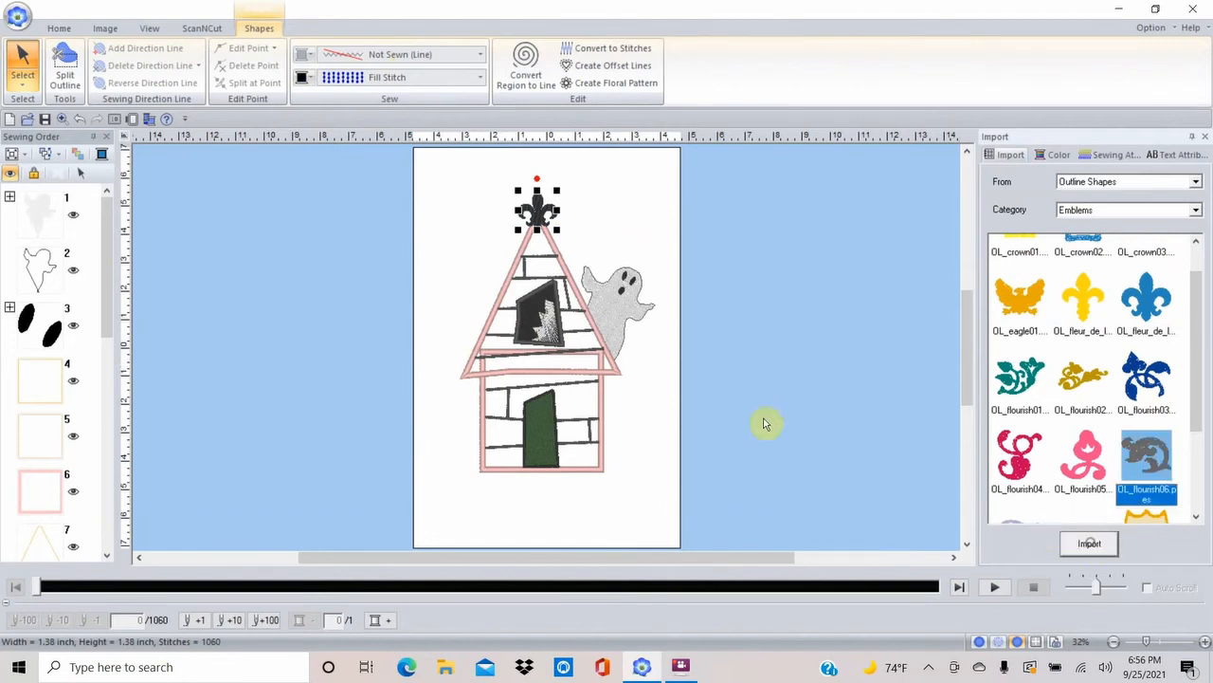
{"action": "left_click_drag", "start_coordinate": [556, 345], "coordinate": [442, 362]}
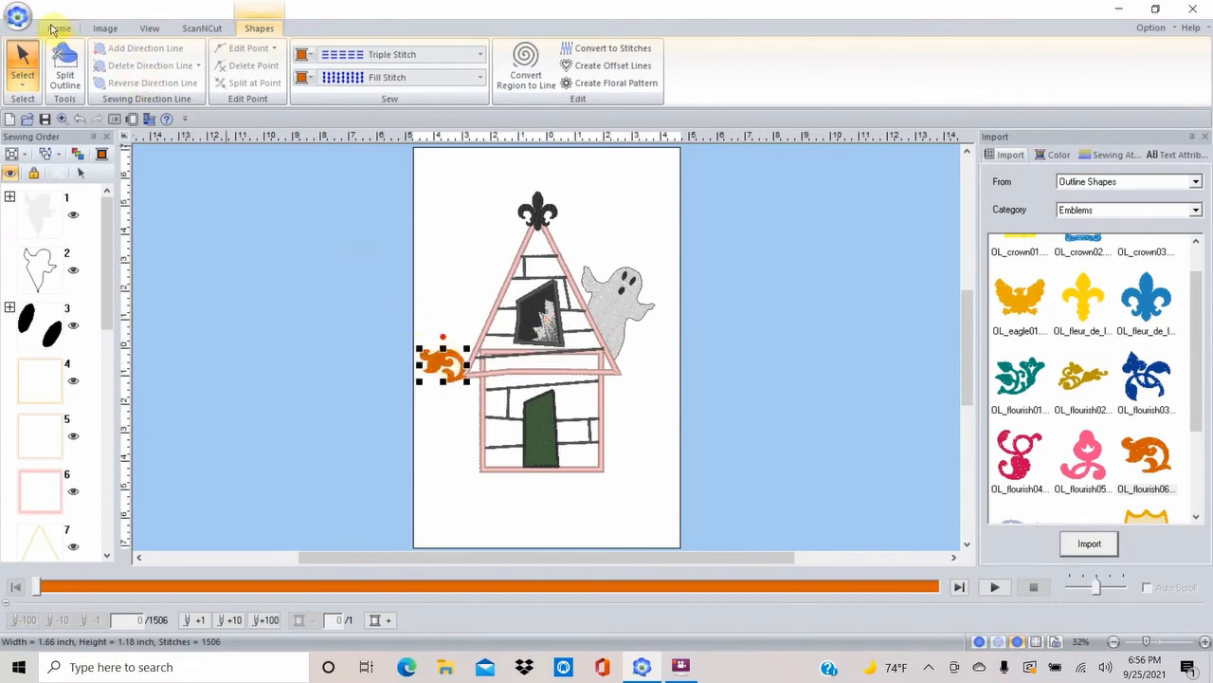
Shrink the flourish to about 1.00 × 0.69 inch and turn it upside down
{"action": "left_click", "coordinate": [57, 29]}
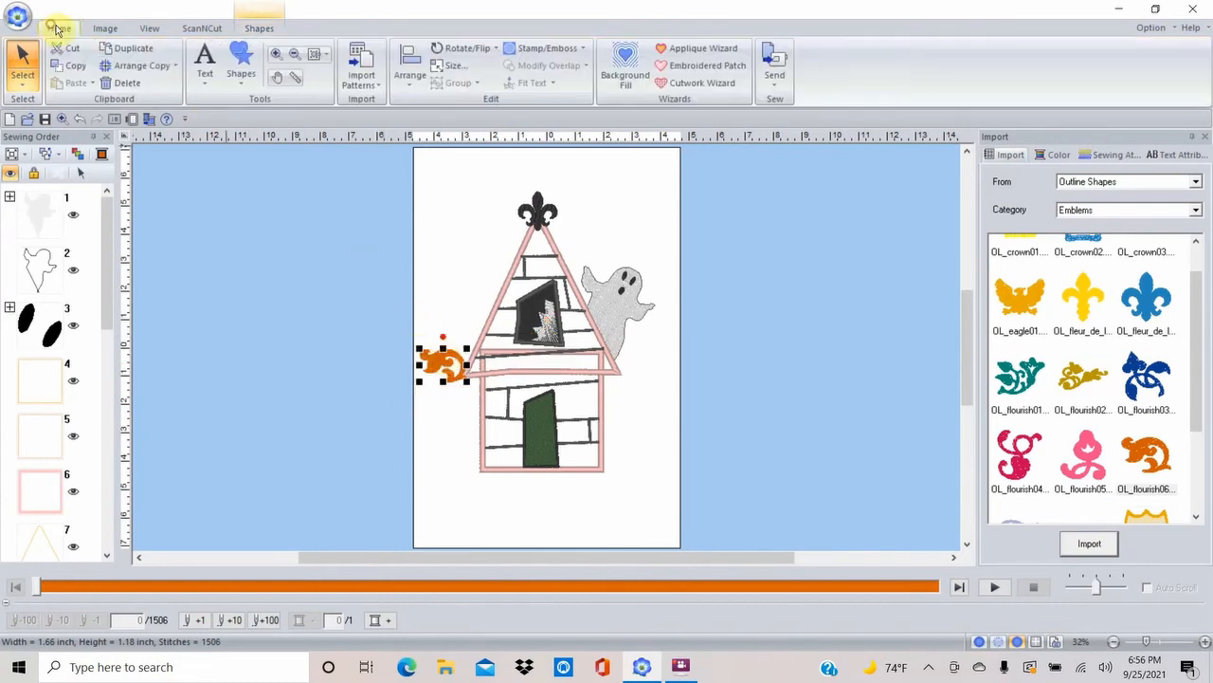
{"action": "left_click", "coordinate": [278, 54]}
{"action": "left_click_drag", "start_coordinate": [390, 314], "coordinate": [520, 420]}
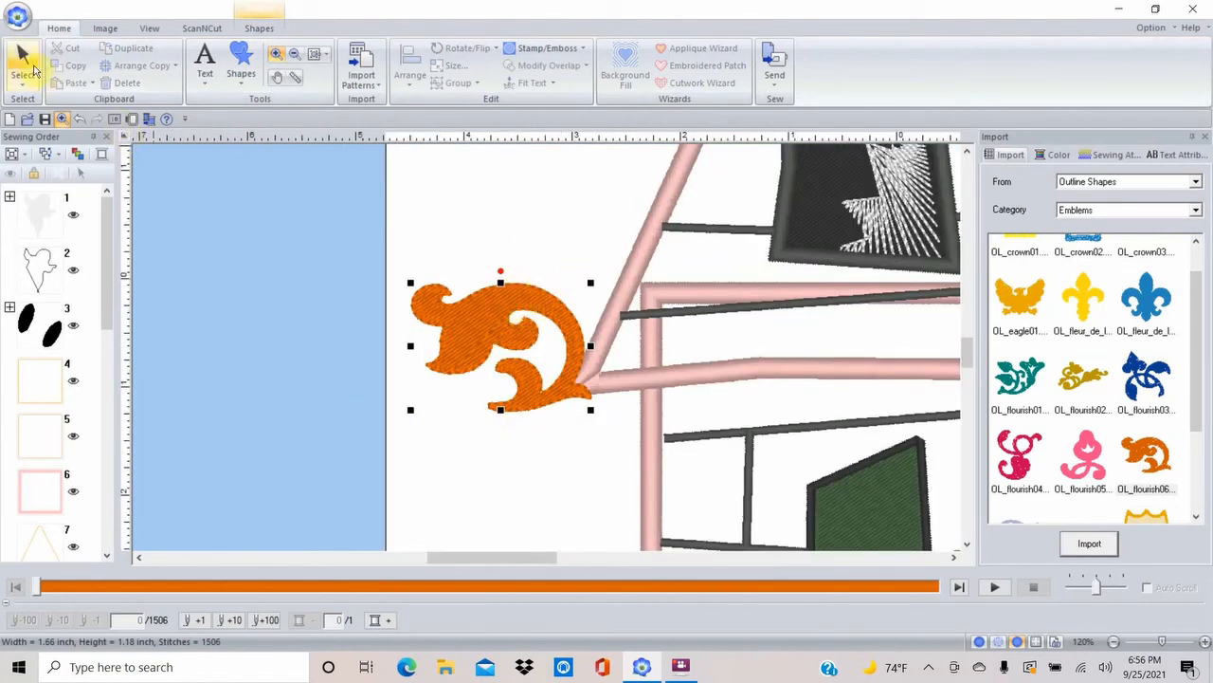
{"action": "left_click", "coordinate": [32, 70]}
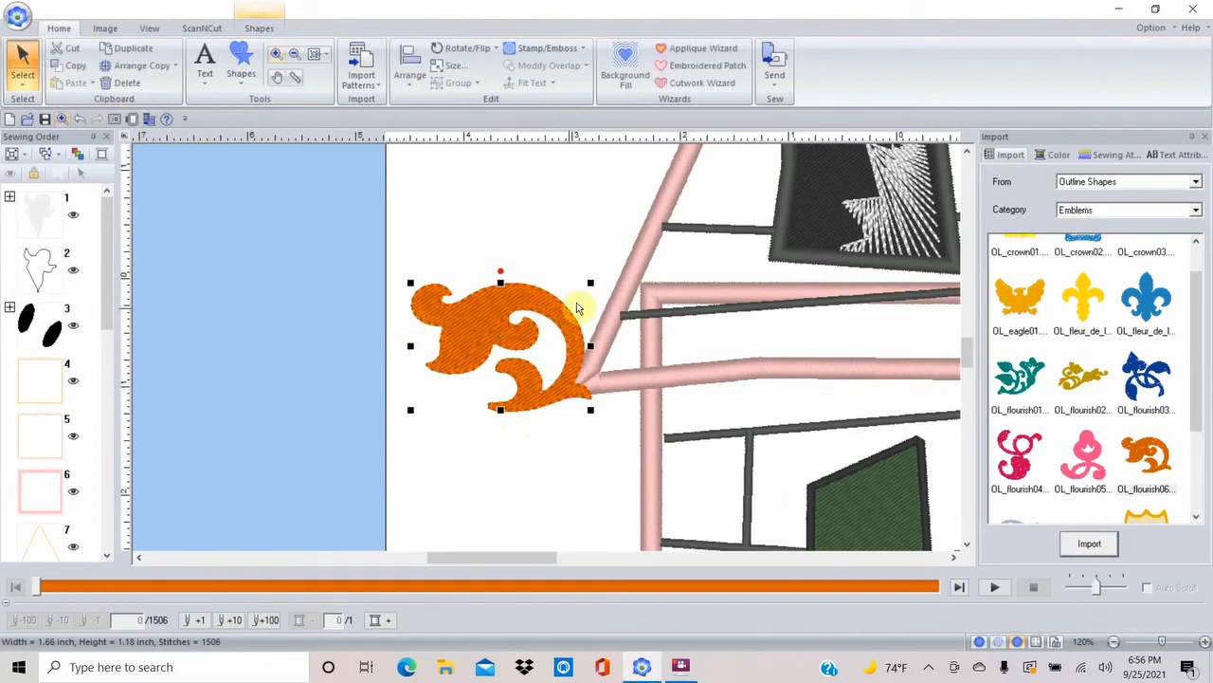
{"action": "left_click_drag", "start_coordinate": [591, 282], "coordinate": [467, 431]}
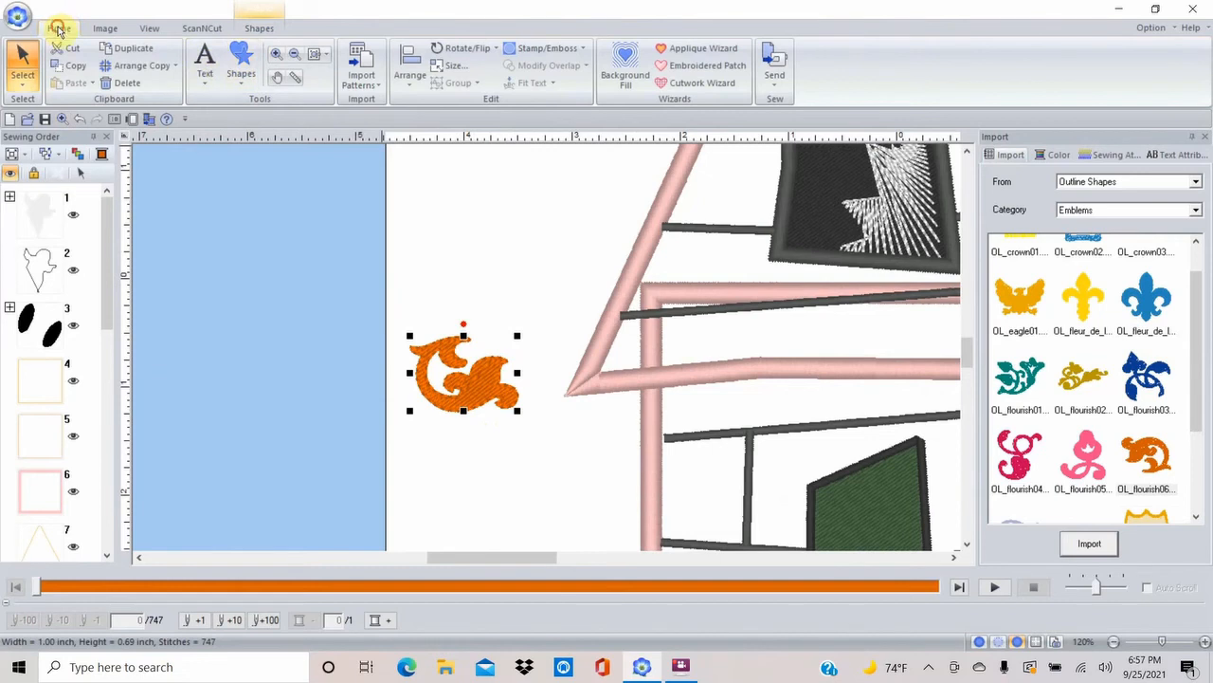
Flip the flourish horizontally and move it onto the roof's left eave corner
{"action": "left_click", "coordinate": [465, 50]}
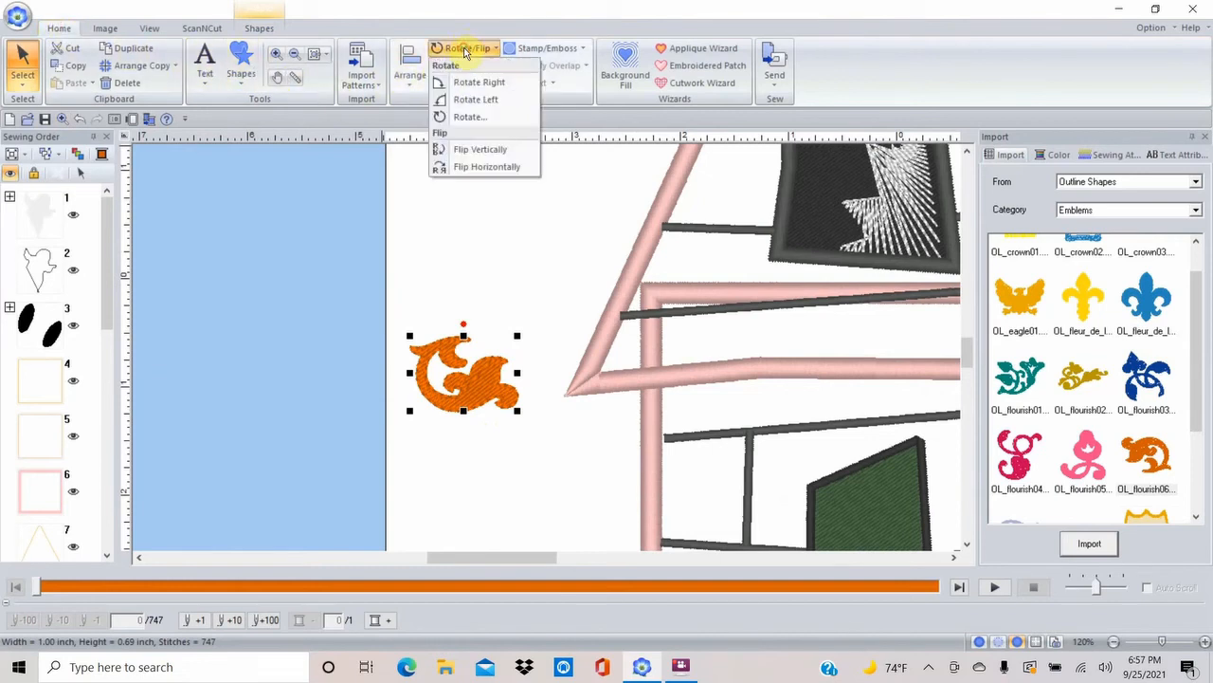
{"action": "left_click", "coordinate": [461, 167]}
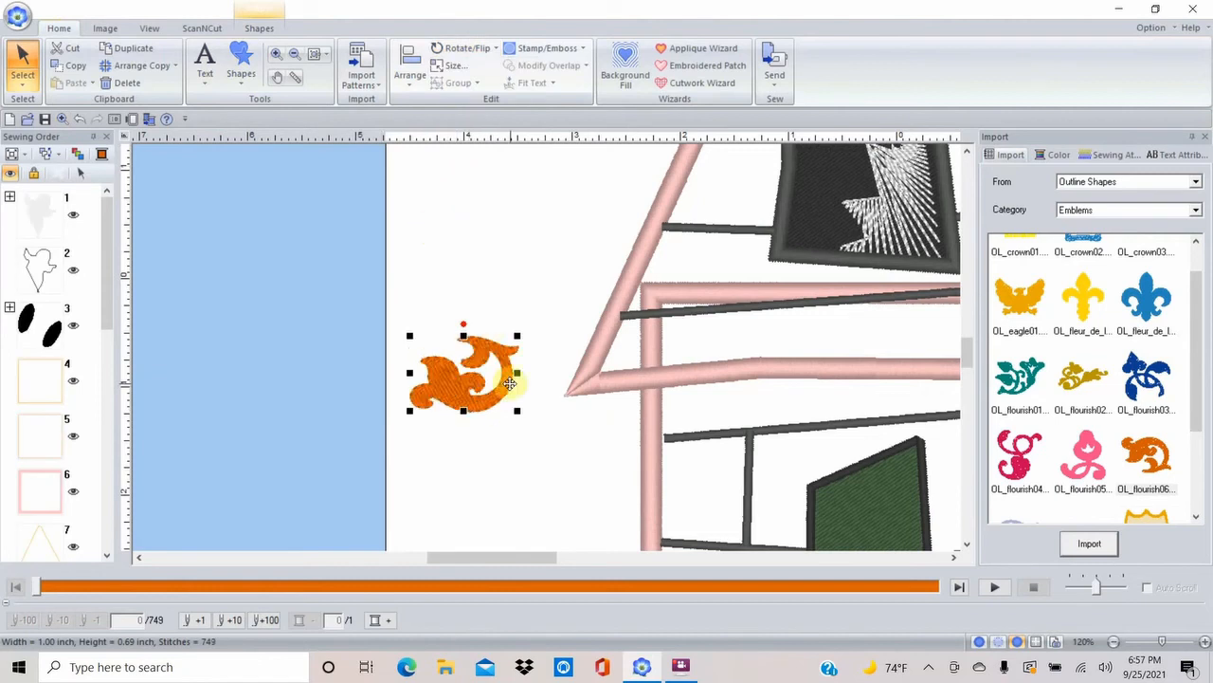
{"action": "left_click_drag", "start_coordinate": [507, 373], "coordinate": [599, 362]}
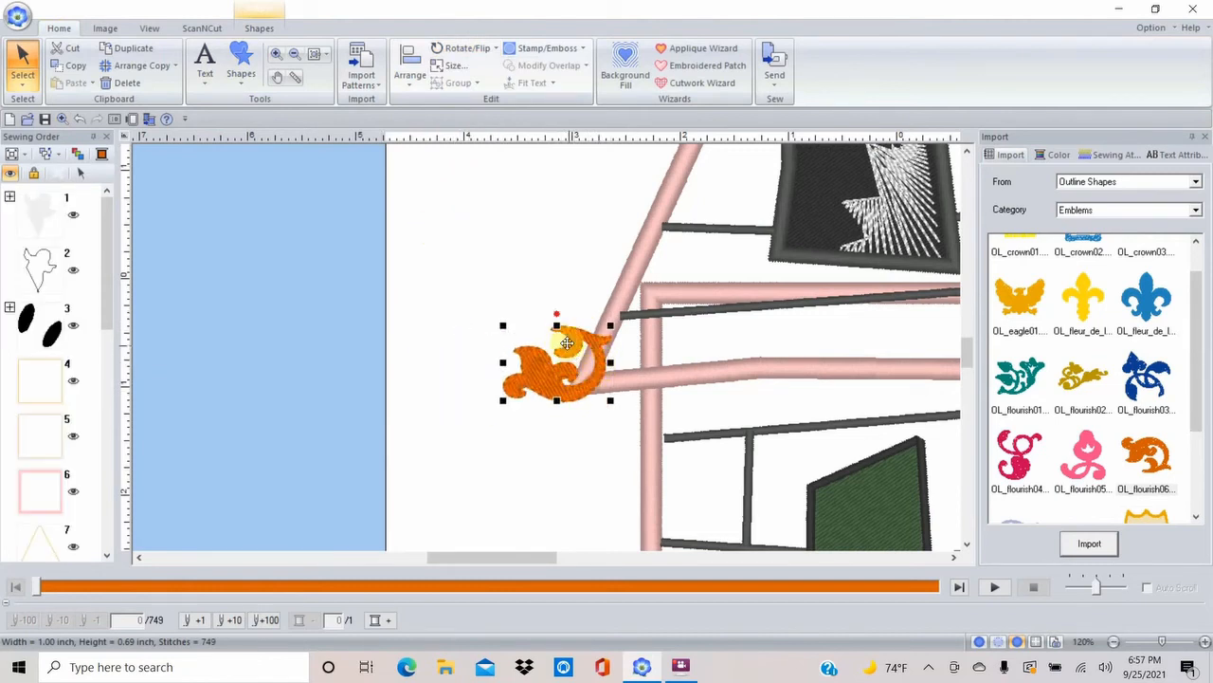
Delete the outline points forming the upper tip of the flourish's curl at the roof's left eave corner
{"action": "left_click", "coordinate": [274, 55]}
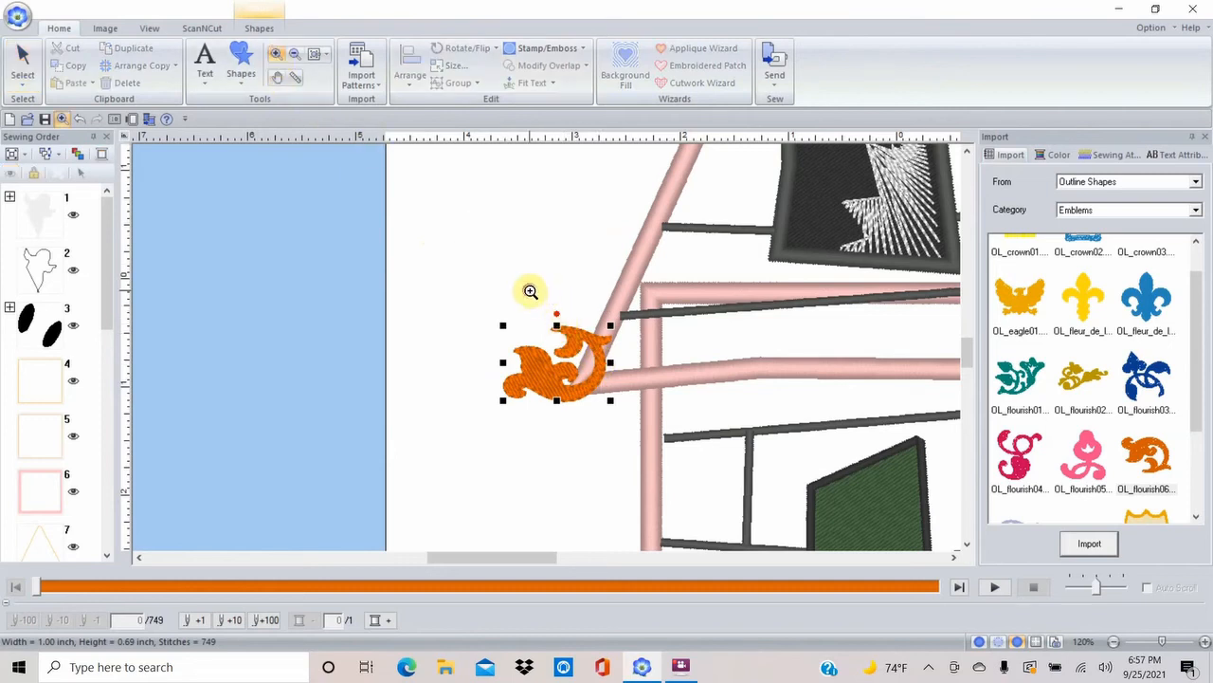
{"action": "left_click_drag", "start_coordinate": [530, 291], "coordinate": [645, 411]}
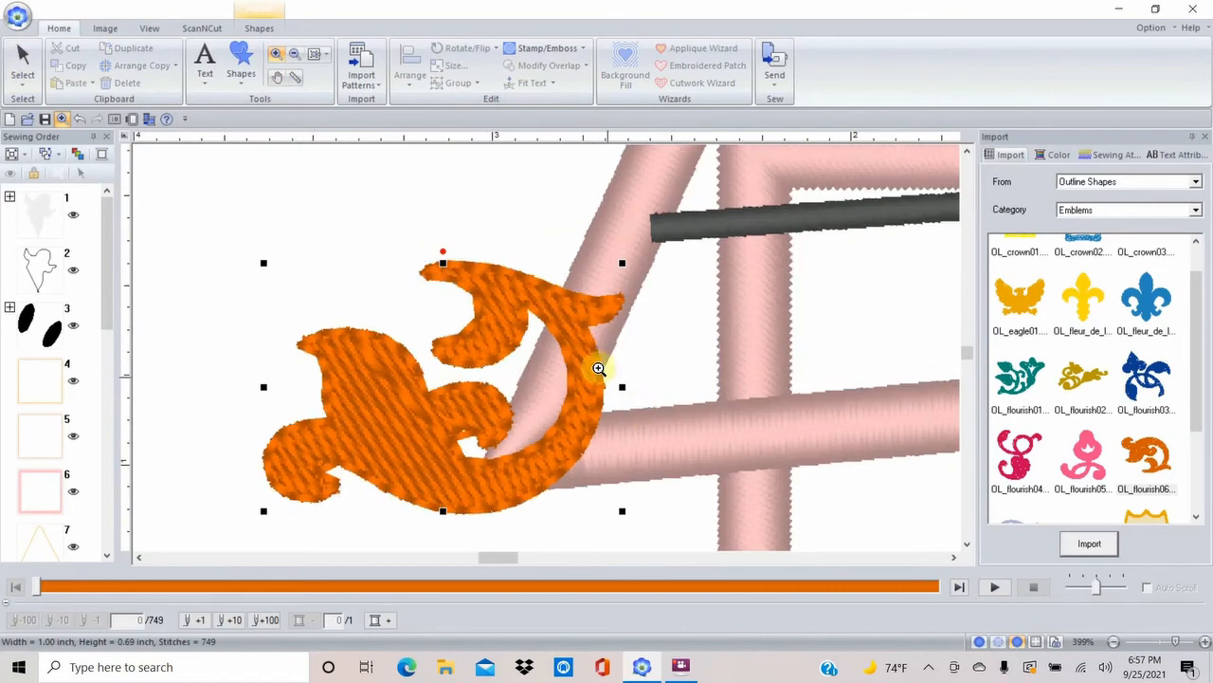
{"action": "left_click", "coordinate": [24, 81]}
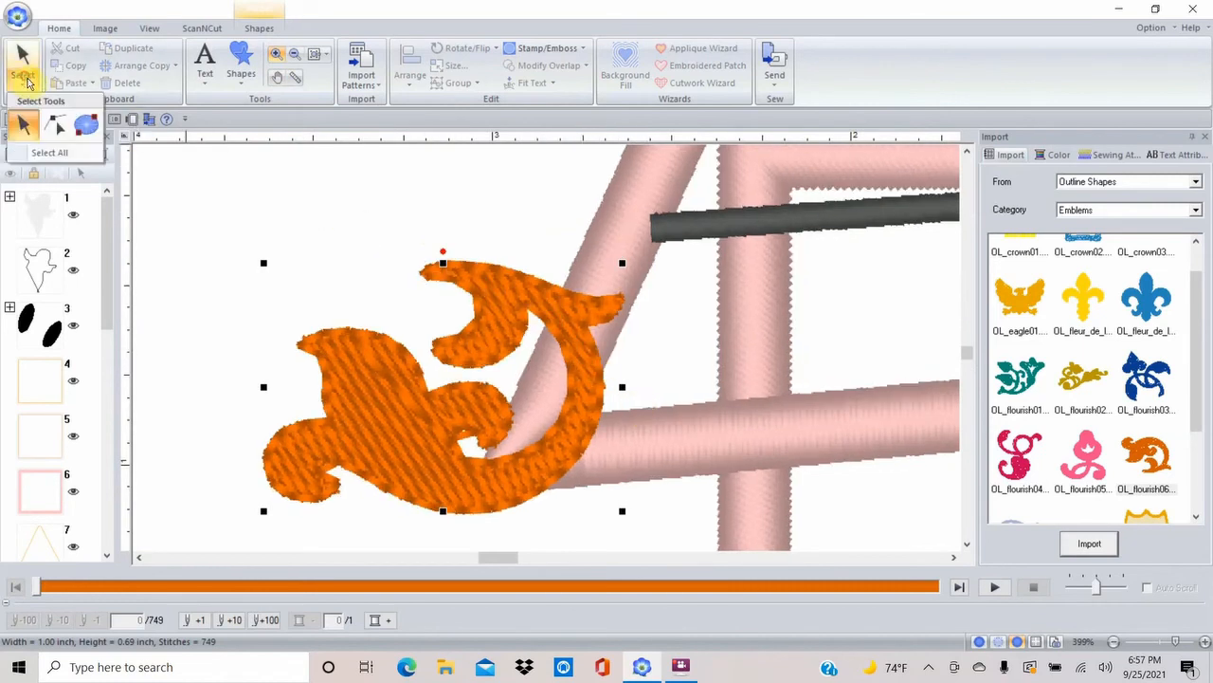
{"action": "left_click", "coordinate": [58, 128]}
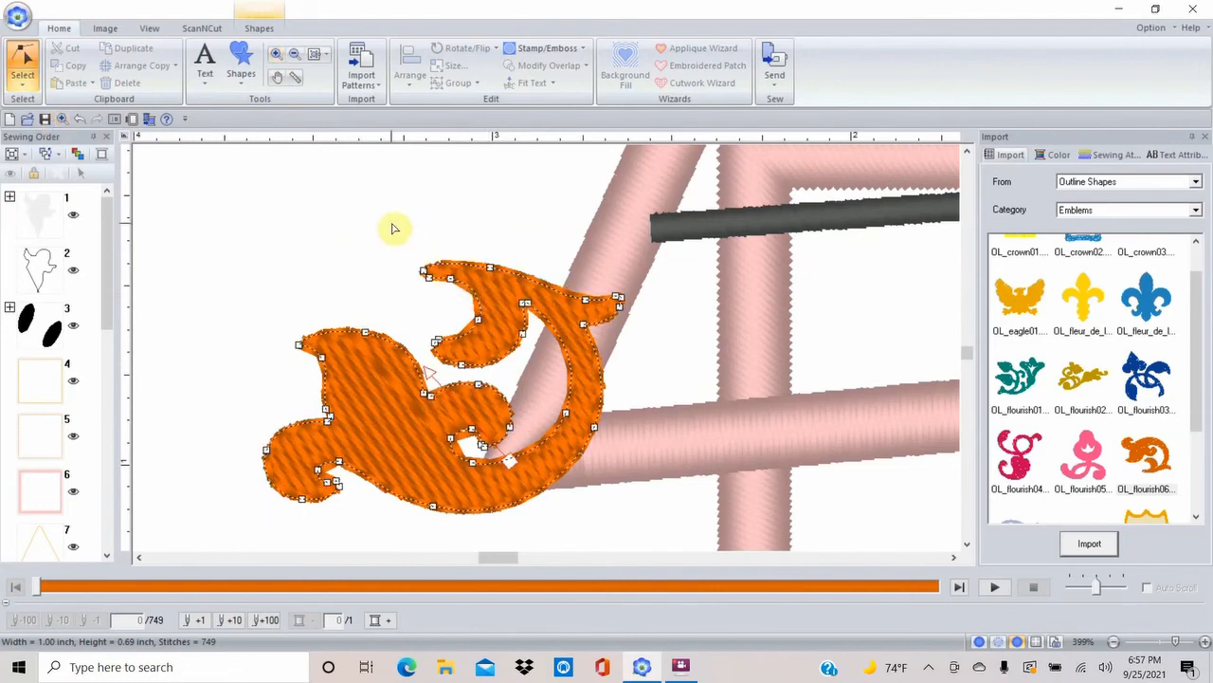
{"action": "left_click_drag", "start_coordinate": [394, 225], "coordinate": [638, 335]}
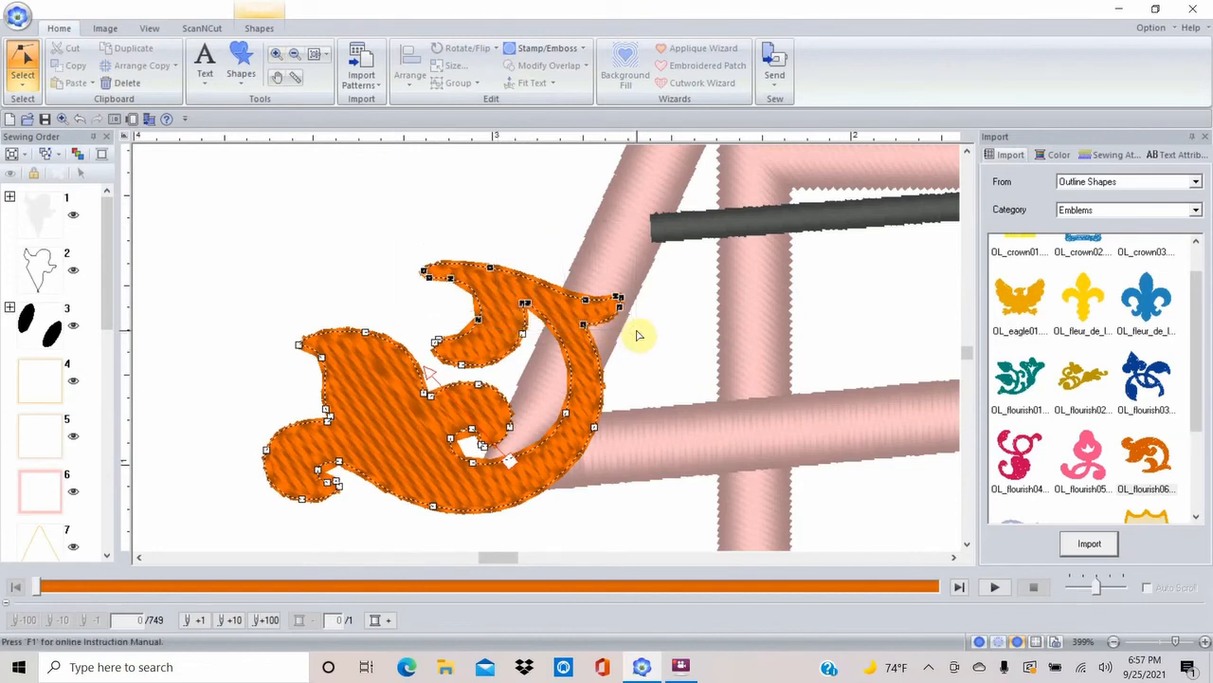
{"action": "key", "text": "Delete"}
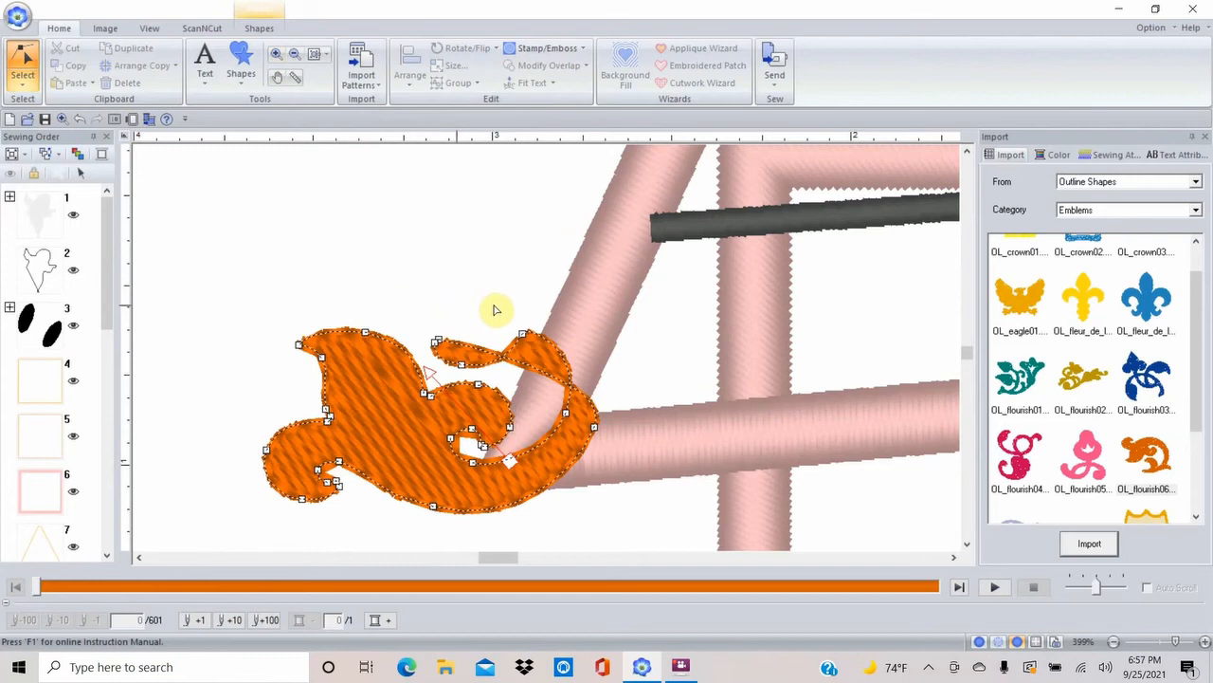
Delete the remaining outline points of the flourish's curl, leaving only a short stem beside the leaf
{"action": "left_click_drag", "start_coordinate": [494, 305], "coordinate": [599, 395]}
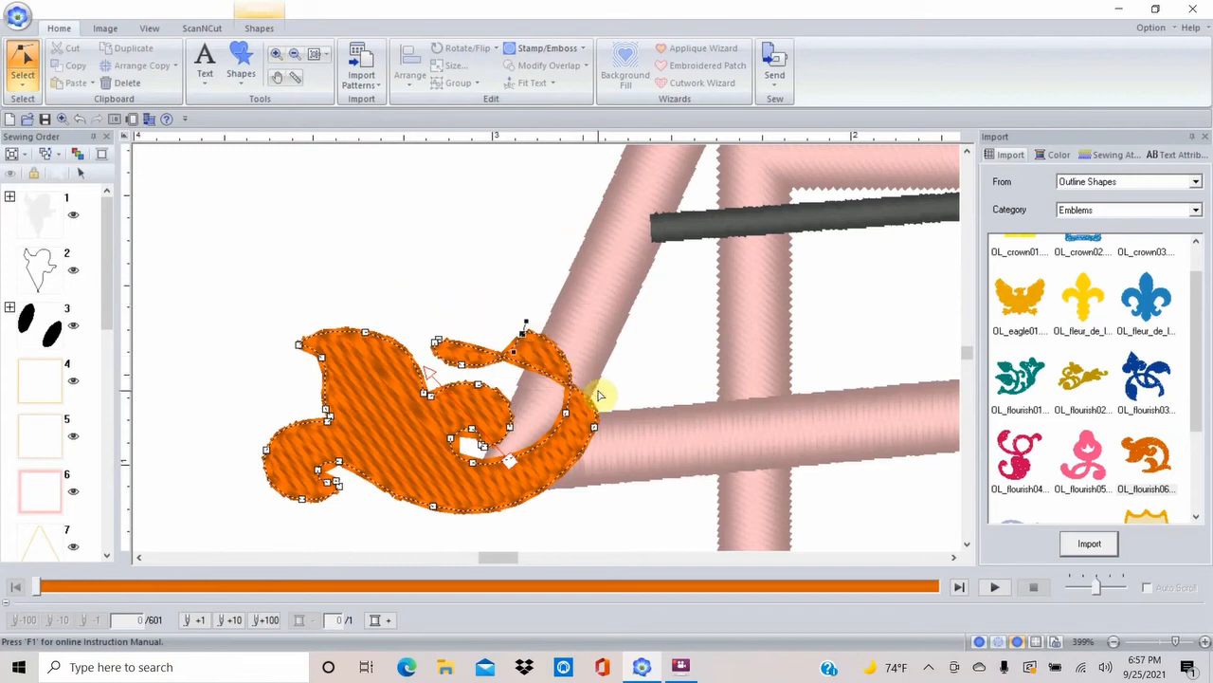
{"action": "key", "text": "Delete"}
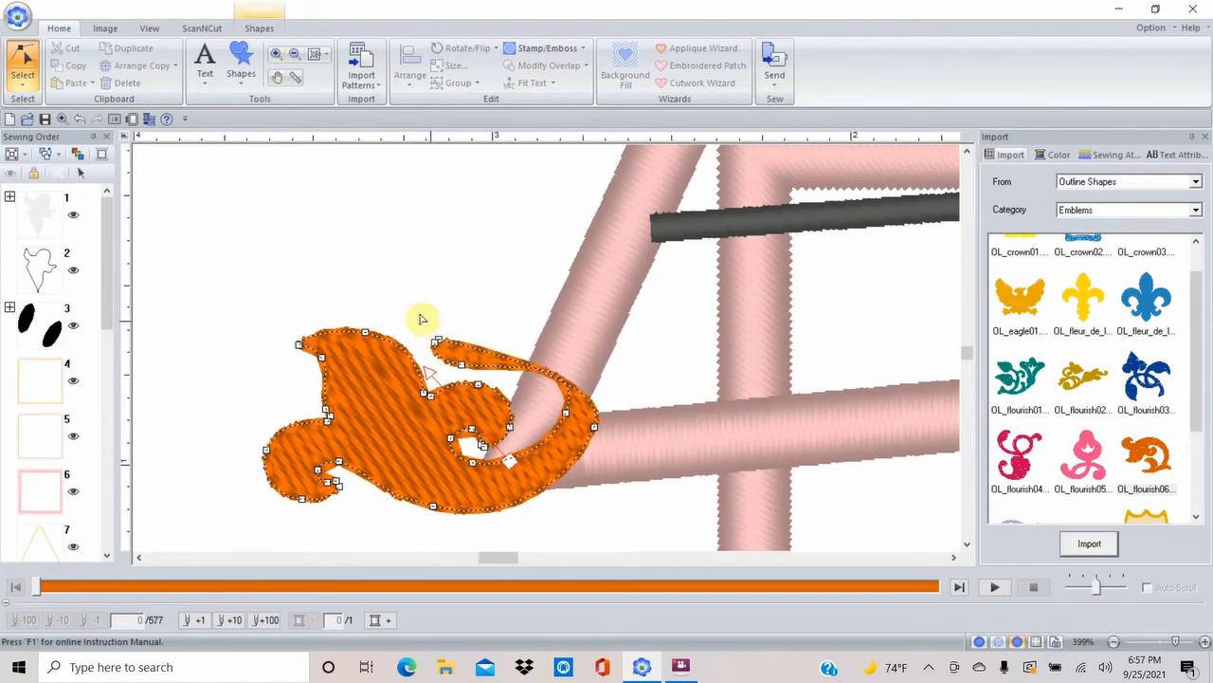
{"action": "left_click", "coordinate": [435, 339]}
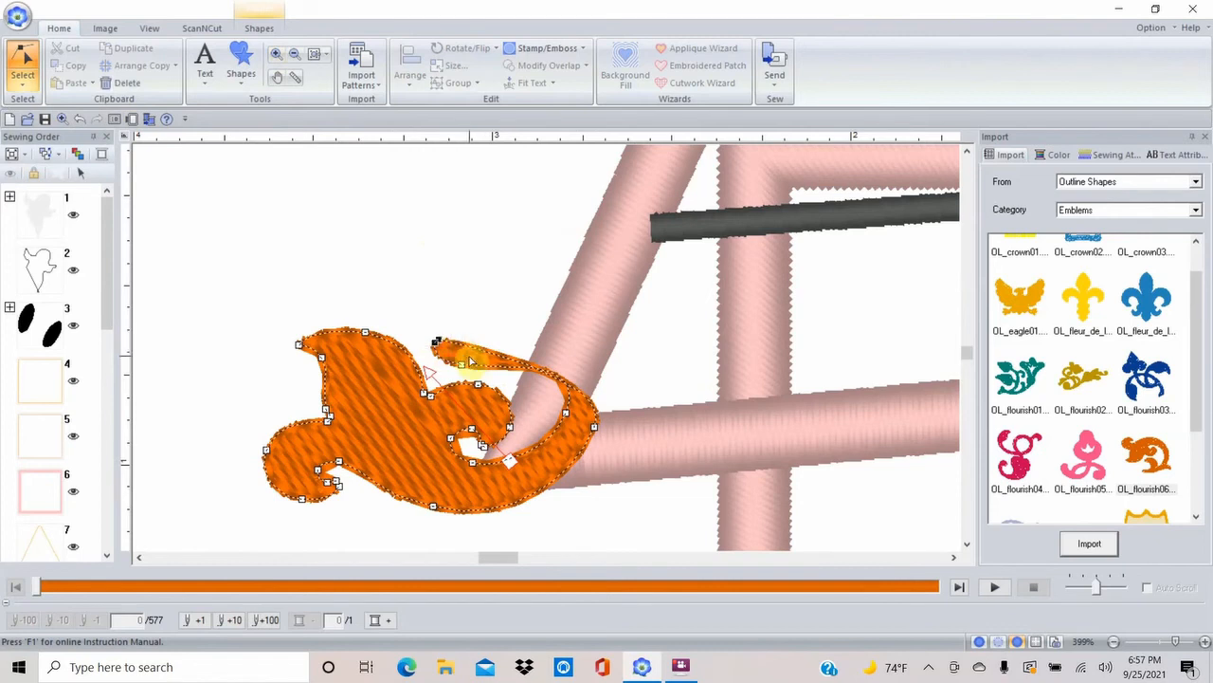
{"action": "key", "text": "Delete"}
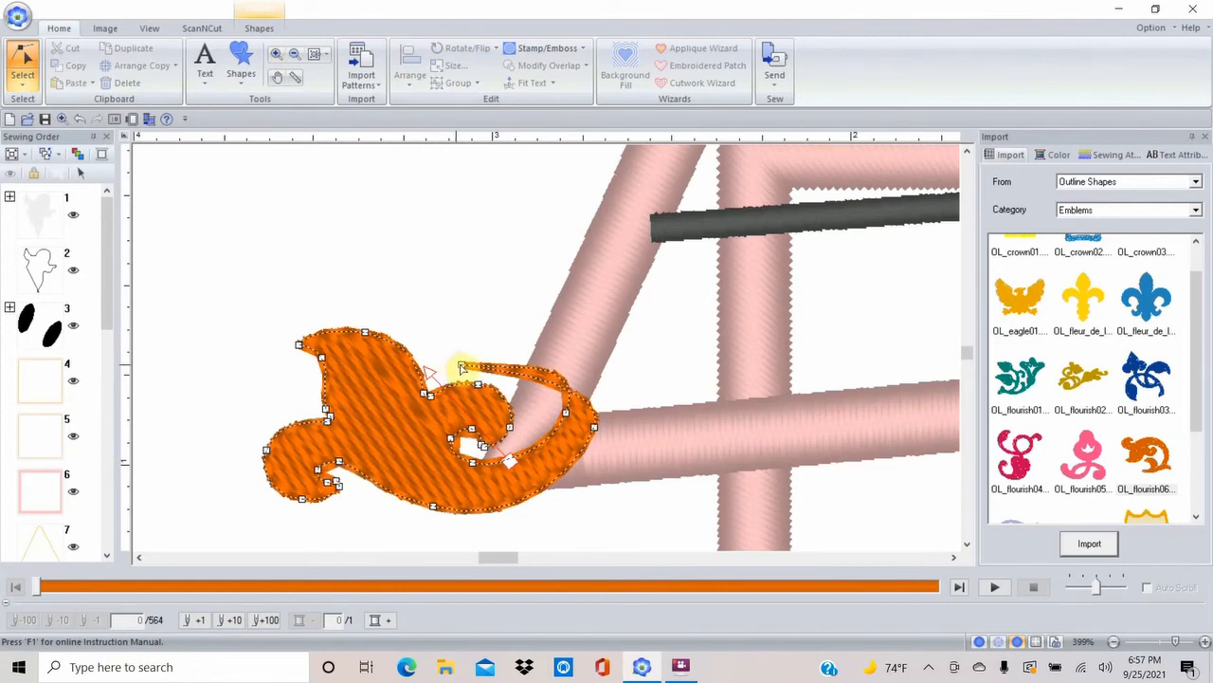
{"action": "key", "text": "Delete"}
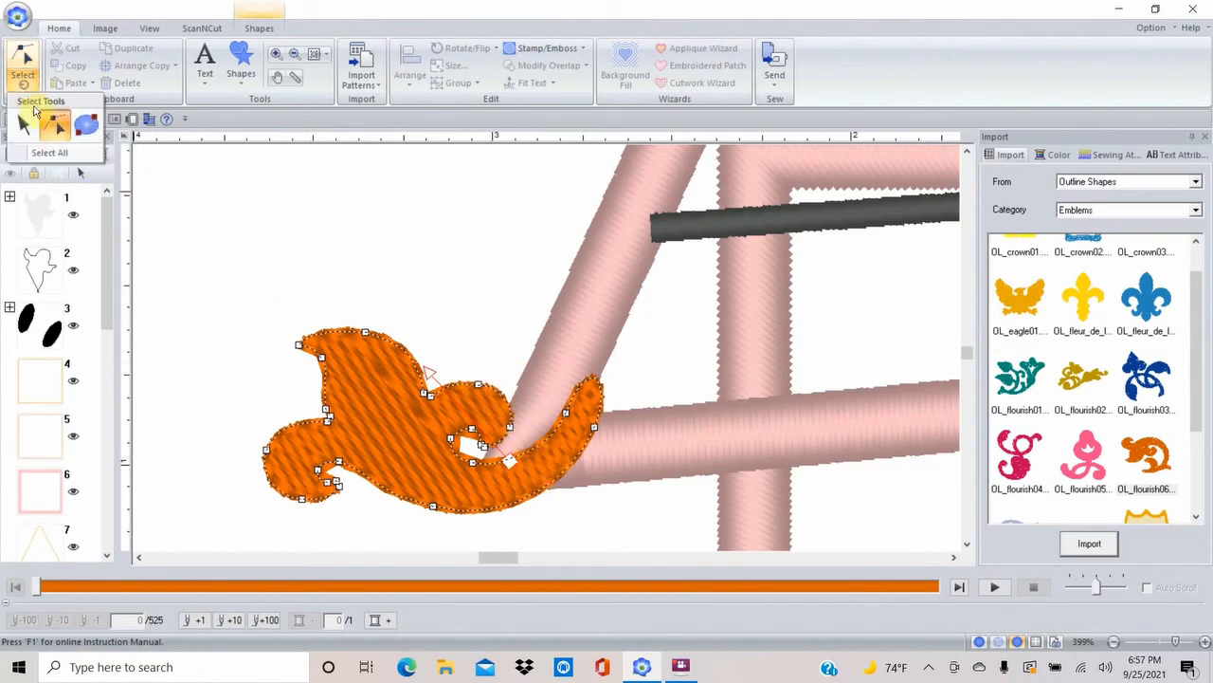
Shift the trimmed flourish onto the left eave corner and spread its stem-end points to the roof border's width
{"action": "left_click", "coordinate": [23, 62]}
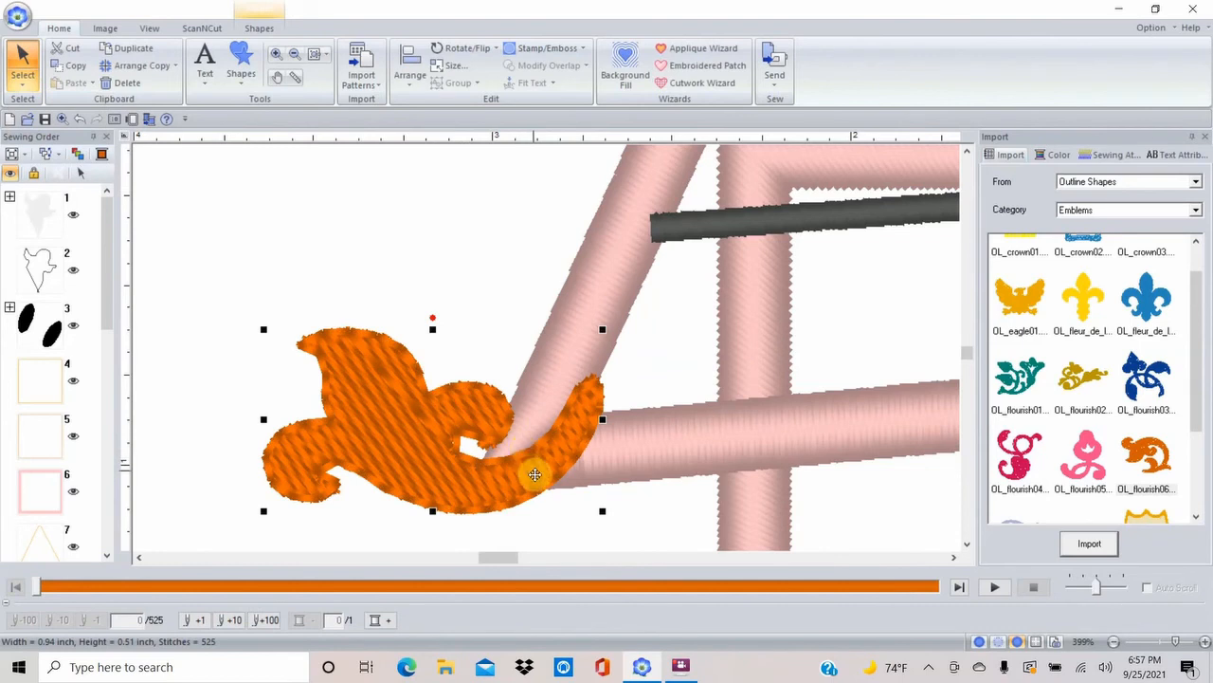
{"action": "left_click_drag", "start_coordinate": [533, 474], "coordinate": [516, 454]}
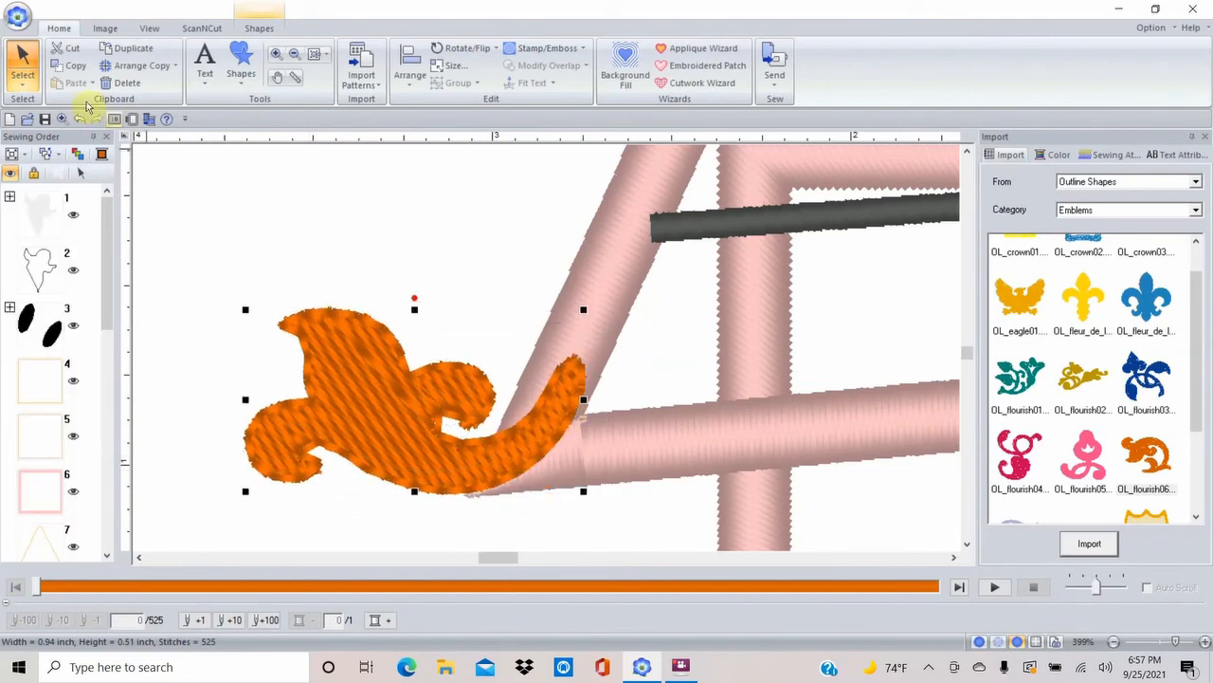
{"action": "left_click", "coordinate": [34, 88]}
{"action": "left_click", "coordinate": [55, 124]}
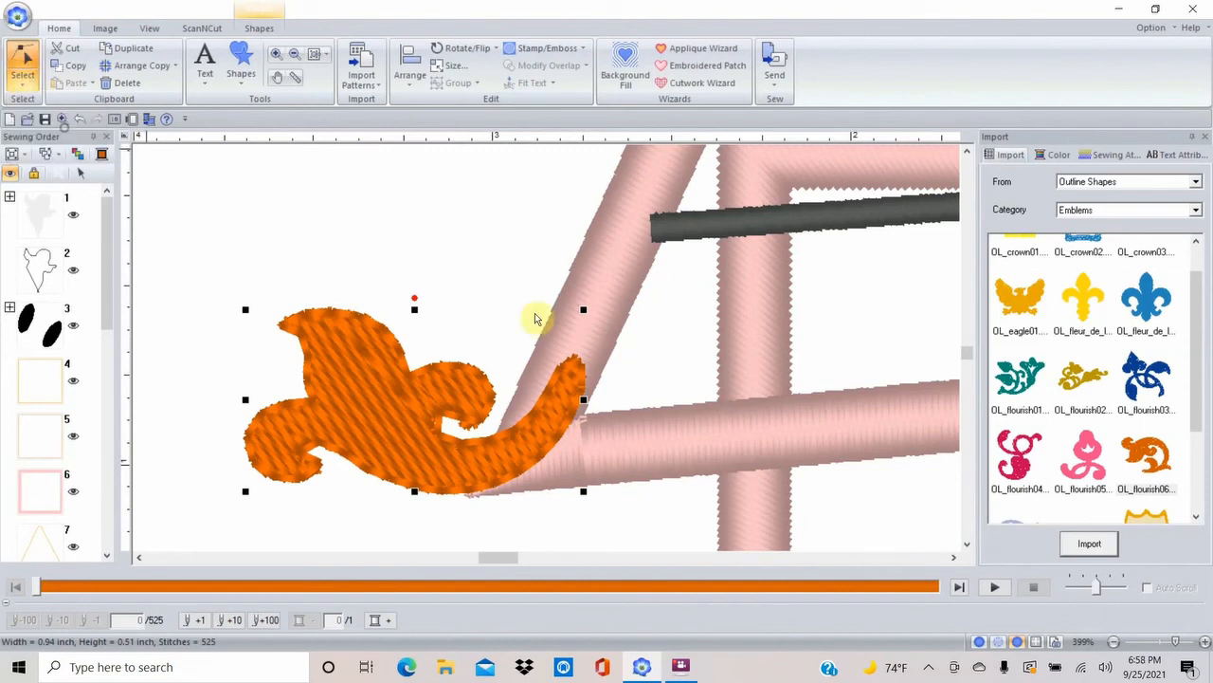
{"action": "left_click", "coordinate": [550, 393]}
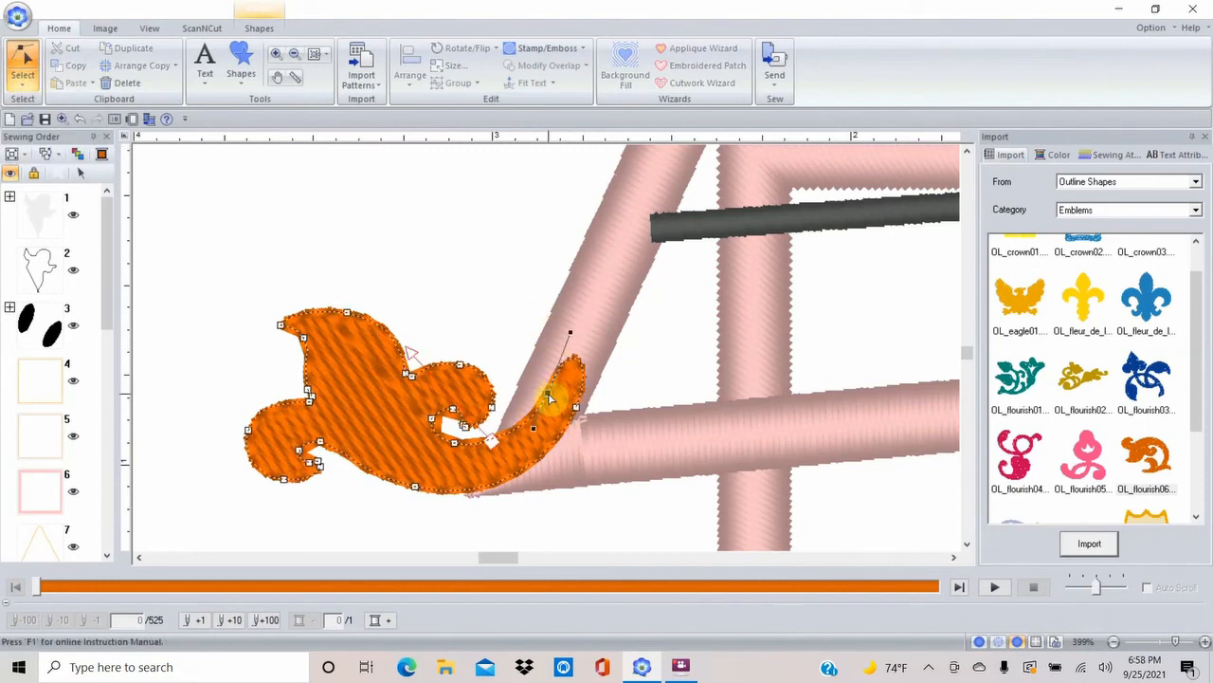
{"action": "left_click", "coordinate": [549, 393]}
{"action": "left_click_drag", "start_coordinate": [529, 374], "coordinate": [591, 402]}
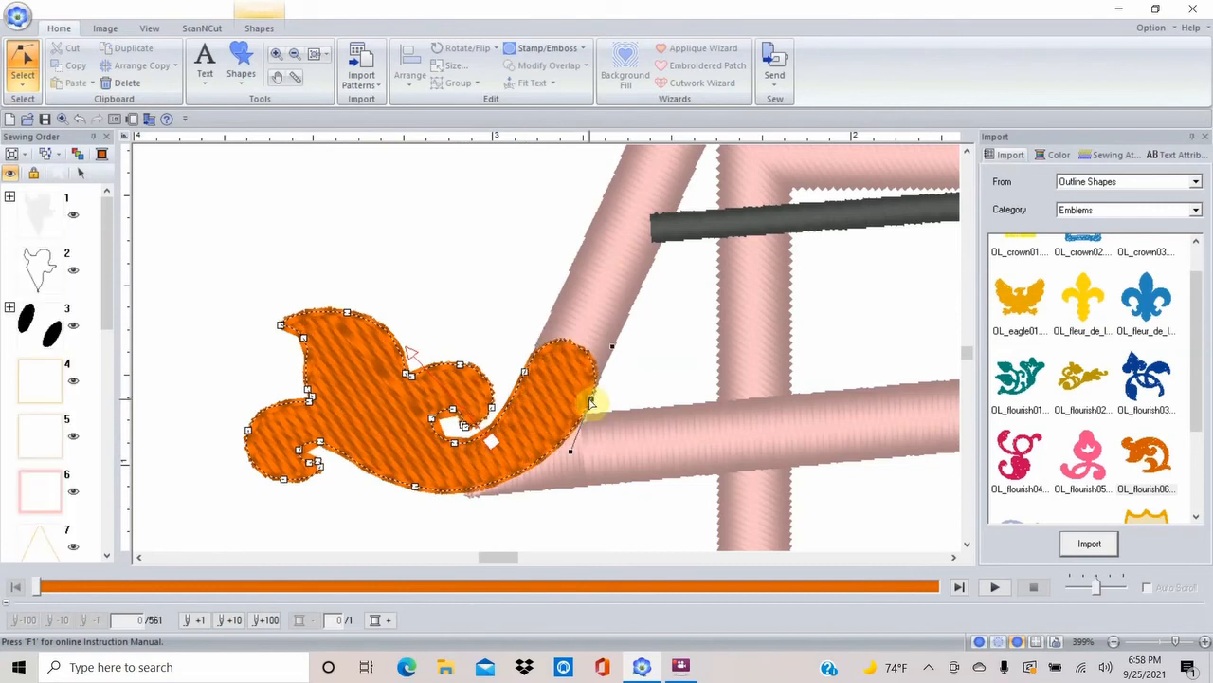
Convert the two points at the flourish's stem end to straight, giving the stem a flat edge across the roof border
{"action": "right_click", "coordinate": [591, 402]}
{"action": "left_click", "coordinate": [624, 413]}
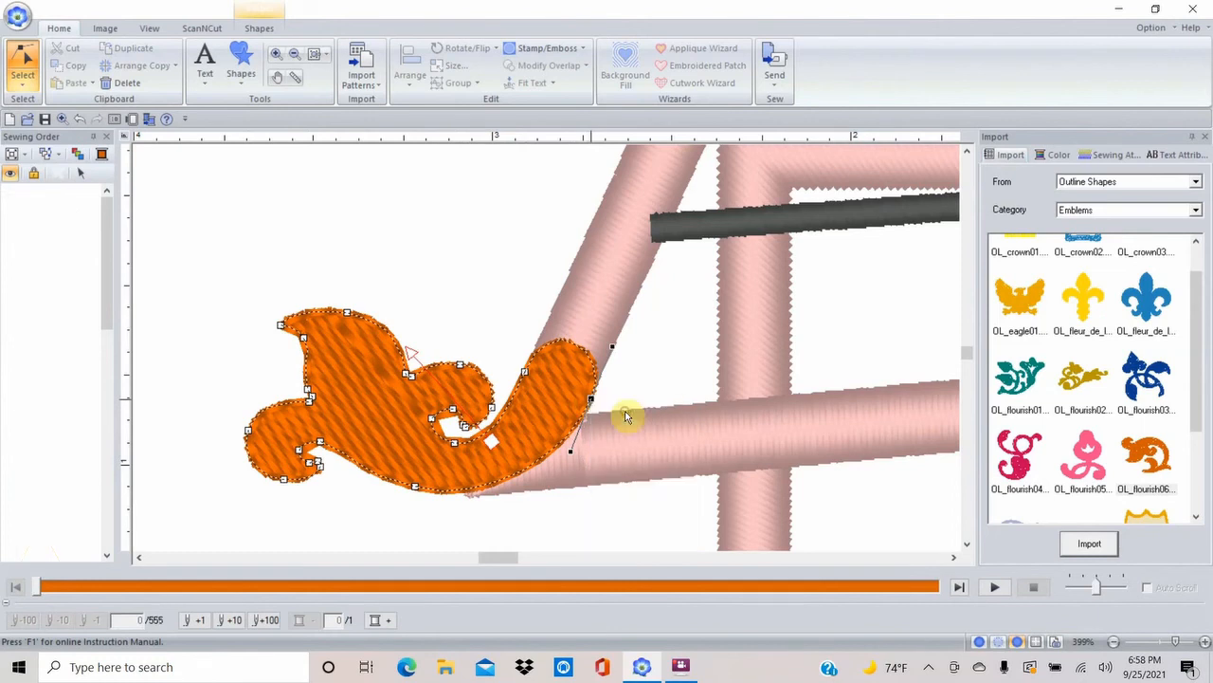
{"action": "right_click", "coordinate": [522, 372]}
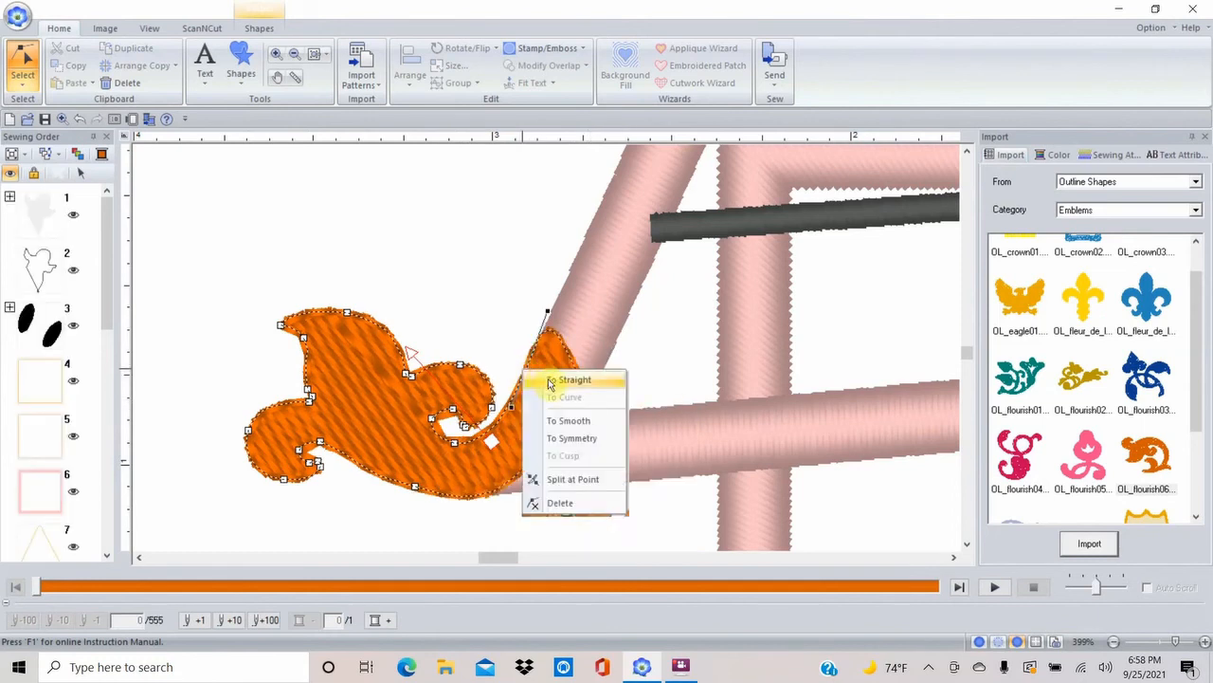
{"action": "left_click", "coordinate": [550, 384]}
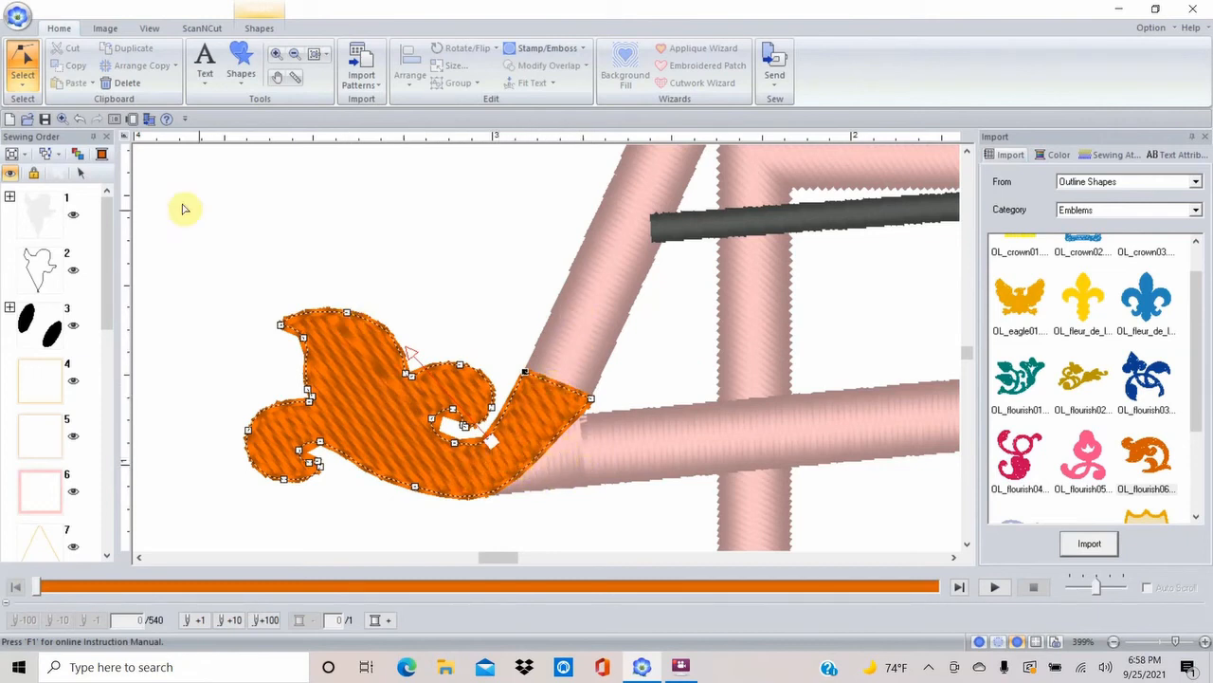
Duplicate the edited flourish and move the copy to the roof's right eave corner
{"action": "left_click", "coordinate": [24, 83]}
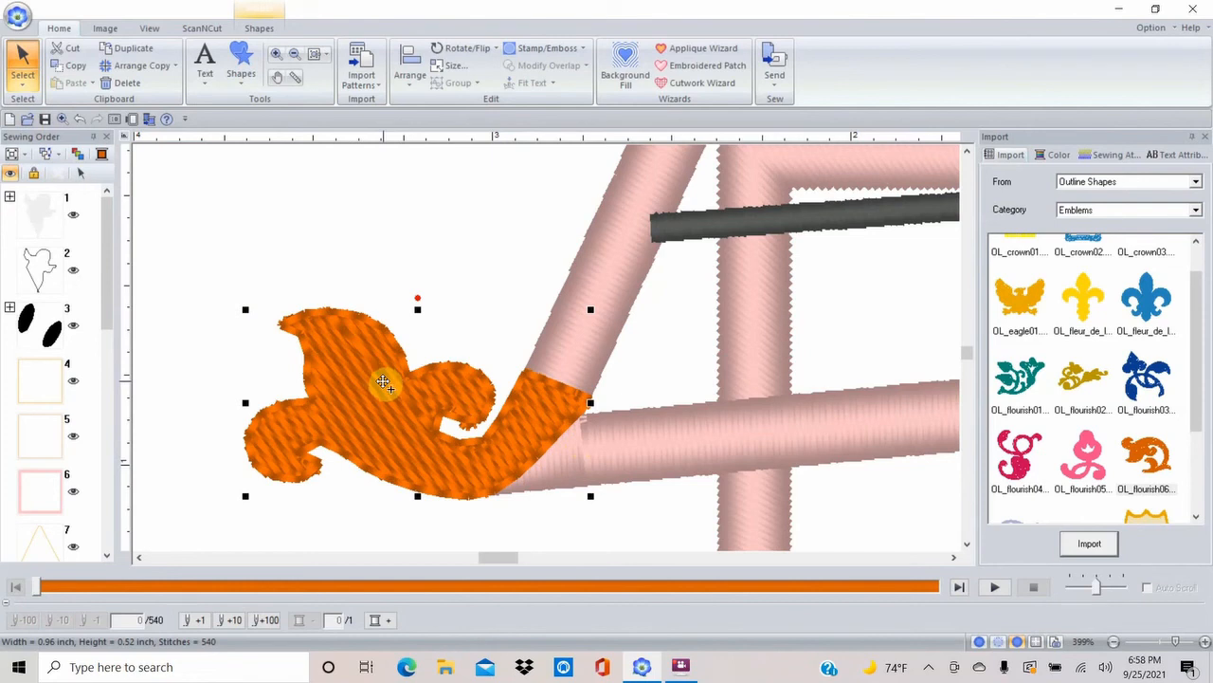
{"action": "key", "text": "ctrl+d"}
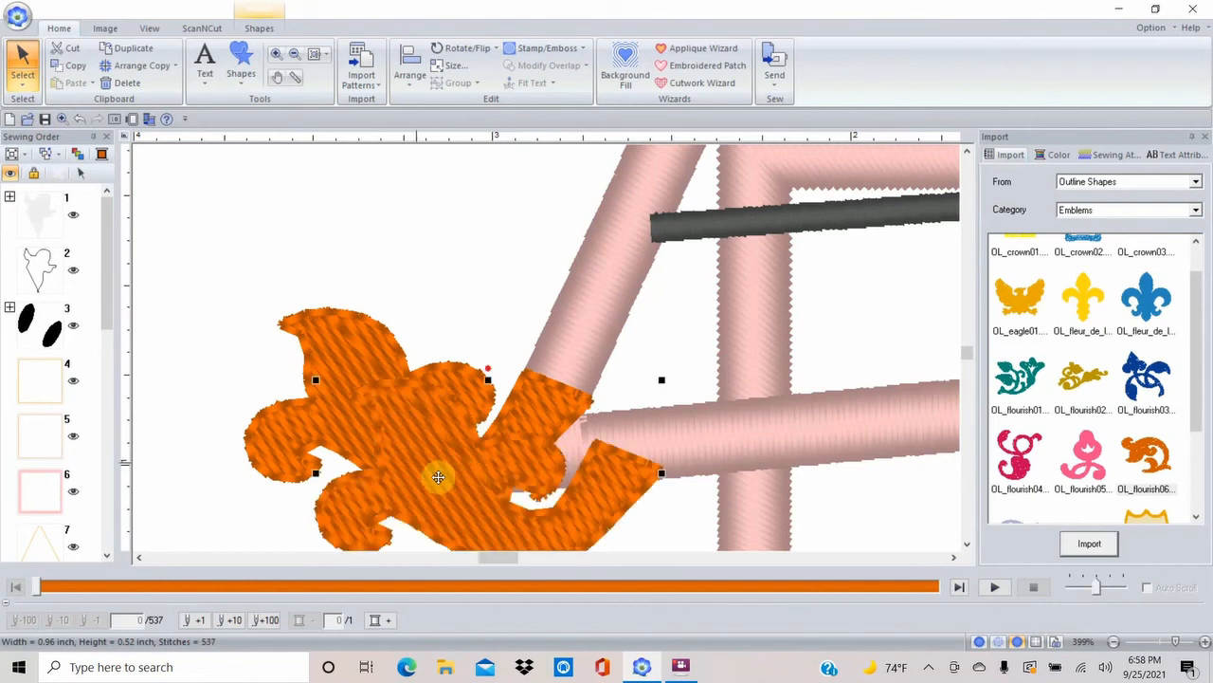
{"action": "left_click_drag", "start_coordinate": [439, 477], "coordinate": [894, 355]}
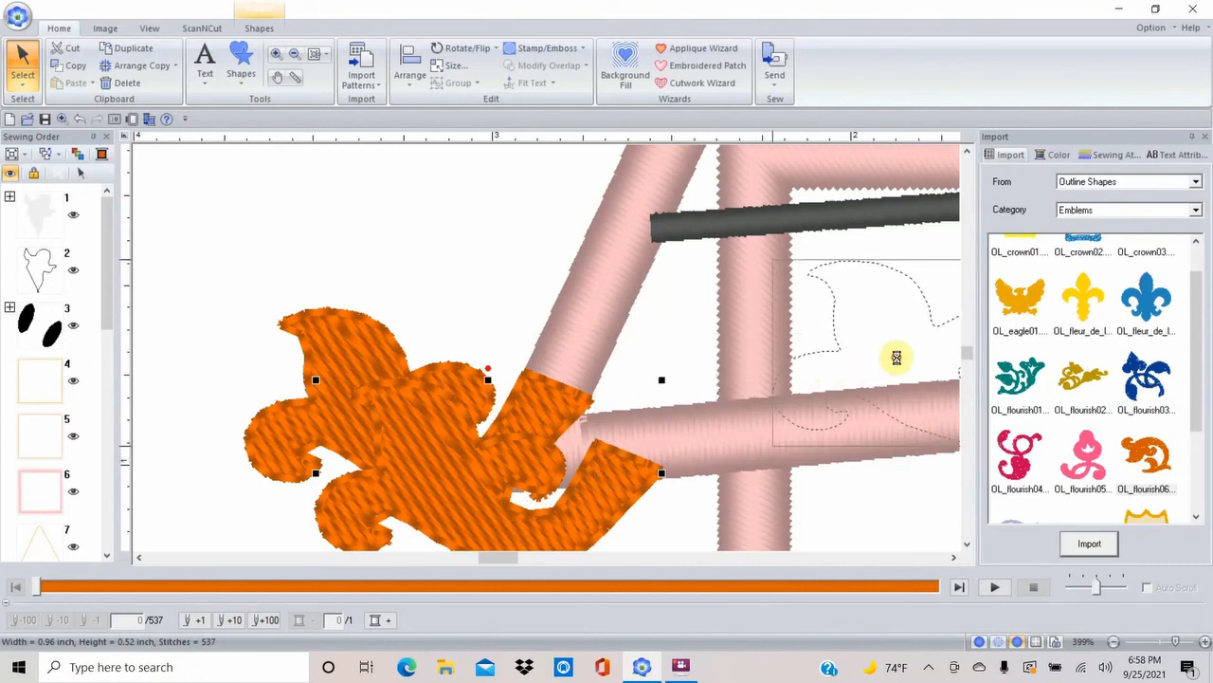
{"action": "left_click", "coordinate": [315, 55]}
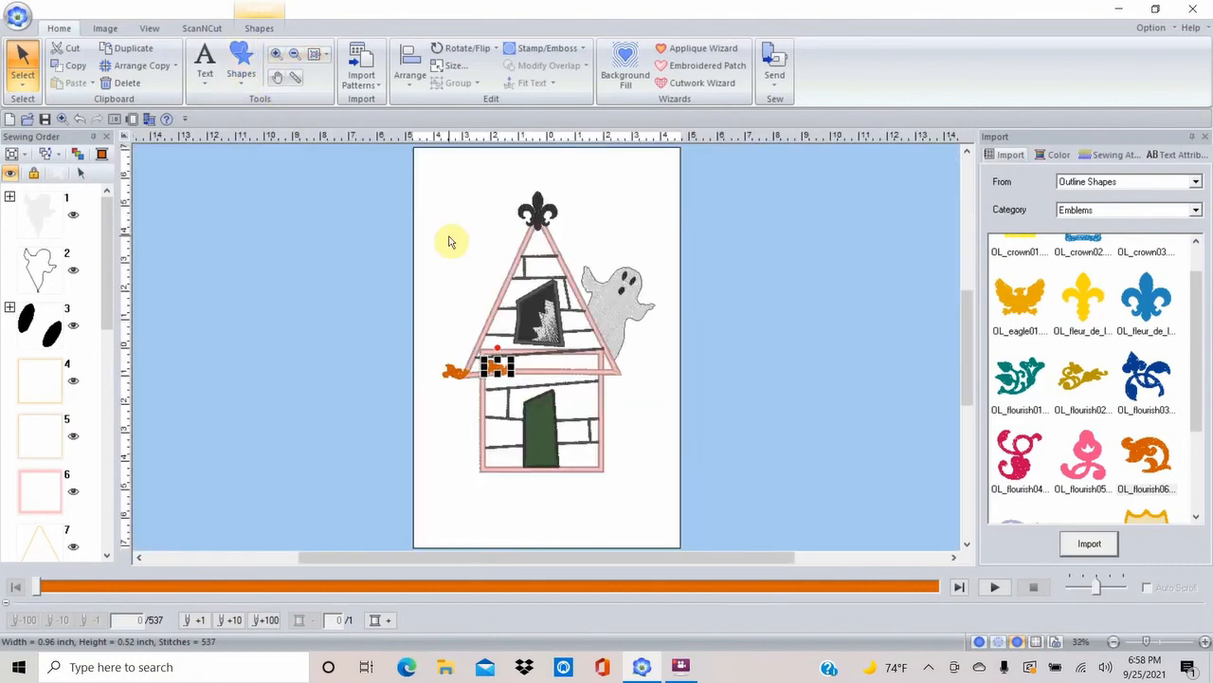
{"action": "left_click_drag", "start_coordinate": [498, 367], "coordinate": [620, 368]}
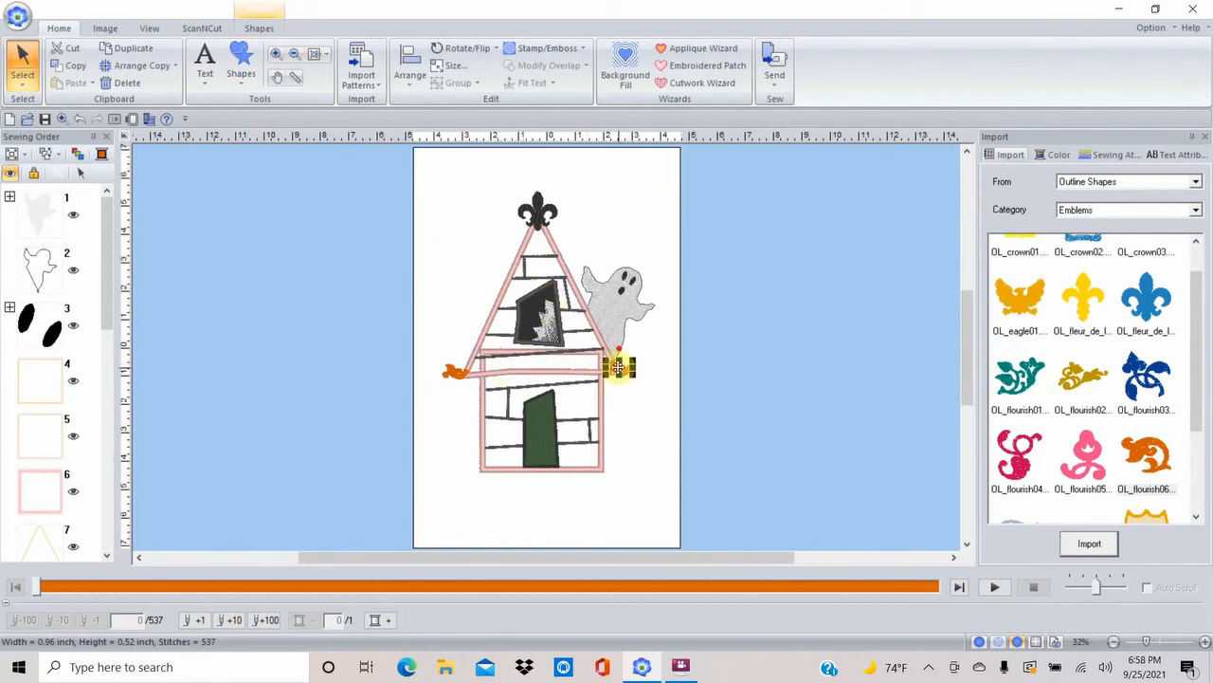
Flip the copied flourish horizontally and align its stem with the roof border at the right eave corner
{"action": "left_click", "coordinate": [453, 45]}
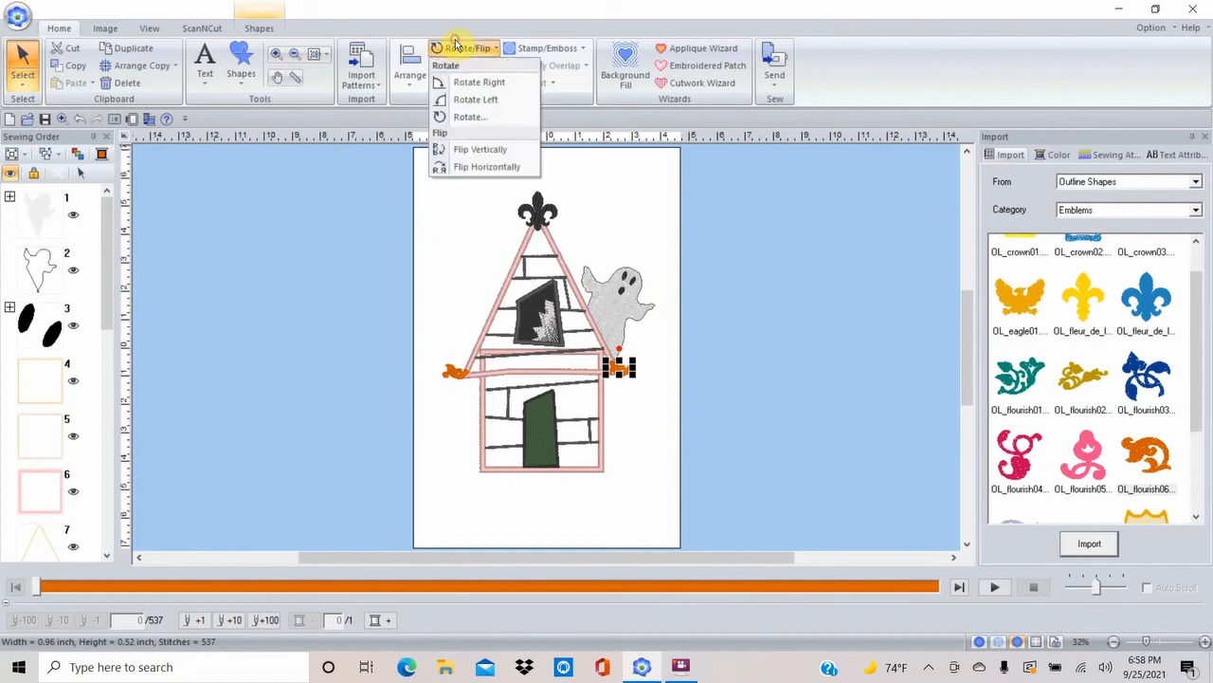
{"action": "left_click", "coordinate": [459, 169]}
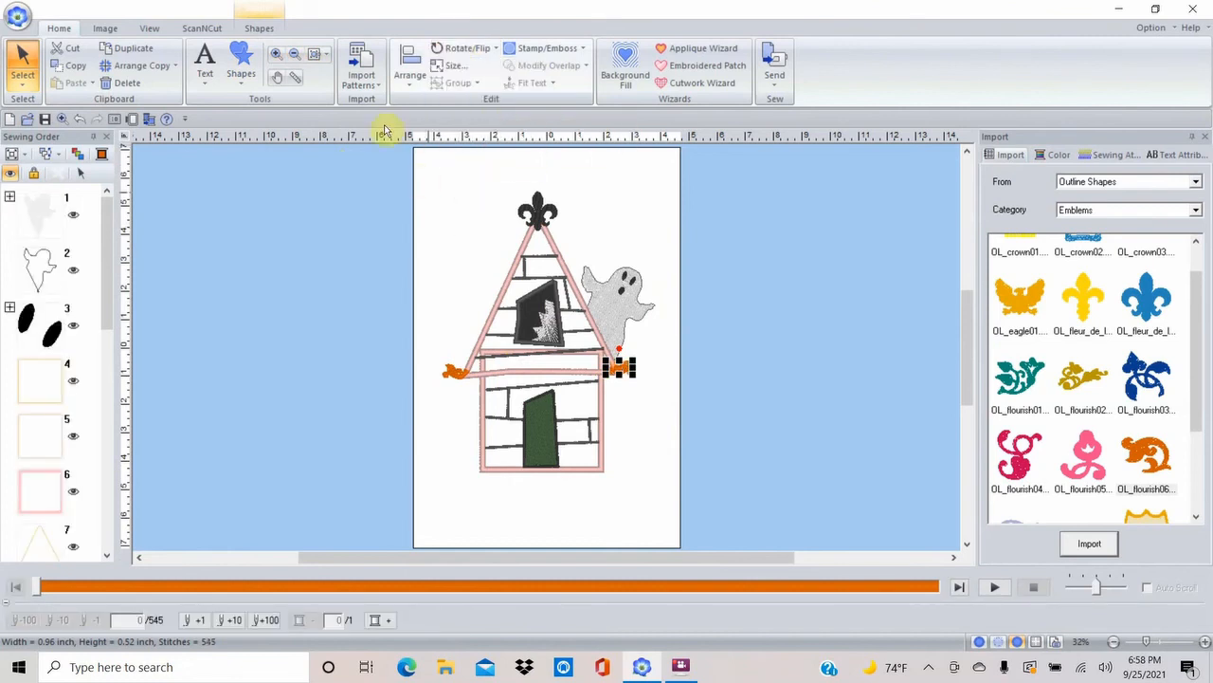
{"action": "left_click", "coordinate": [275, 58]}
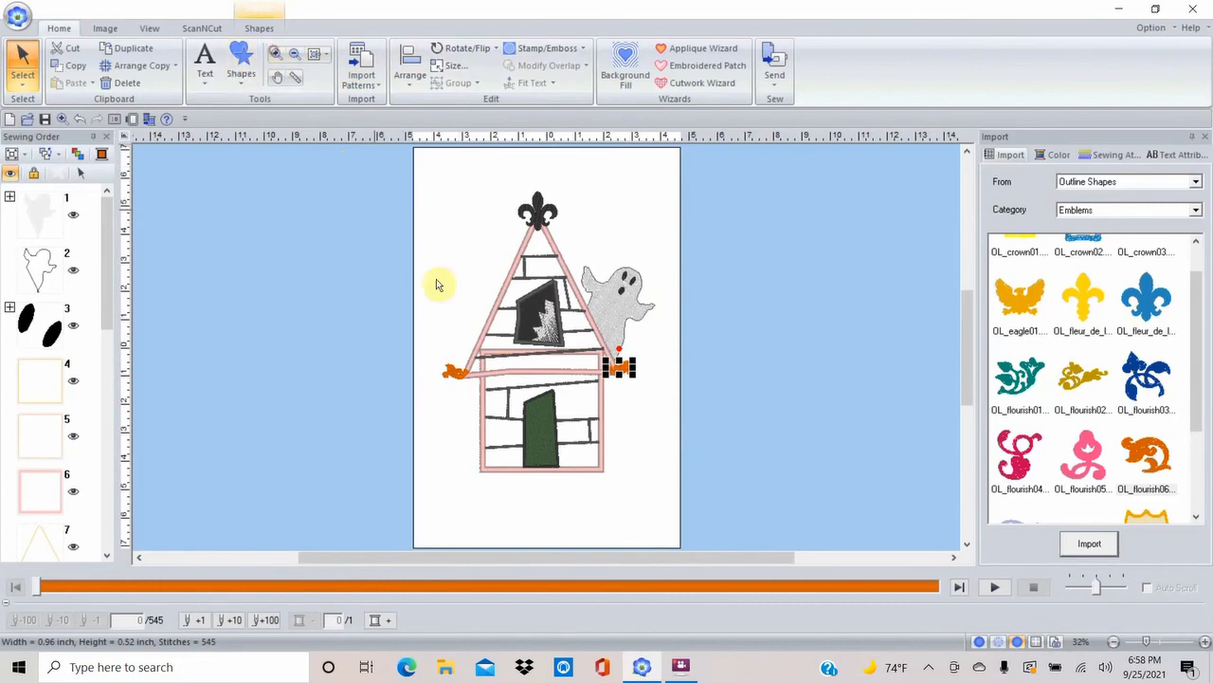
{"action": "left_click", "coordinate": [553, 347]}
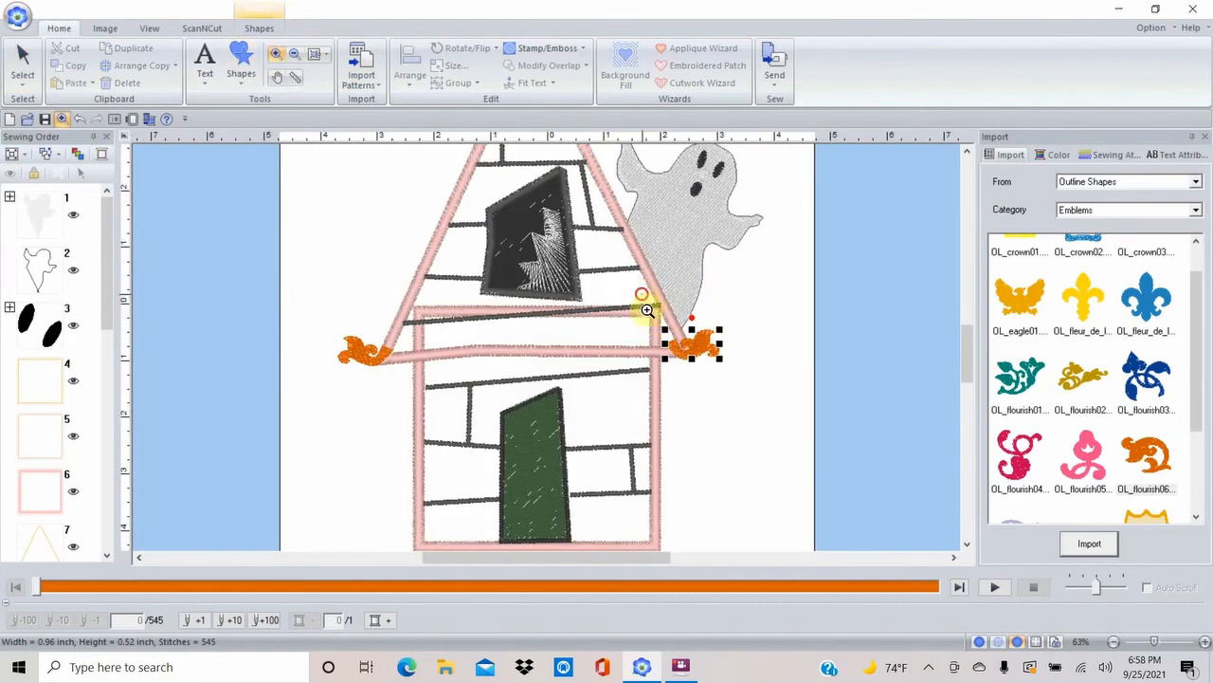
{"action": "left_click_drag", "start_coordinate": [641, 292], "coordinate": [753, 411]}
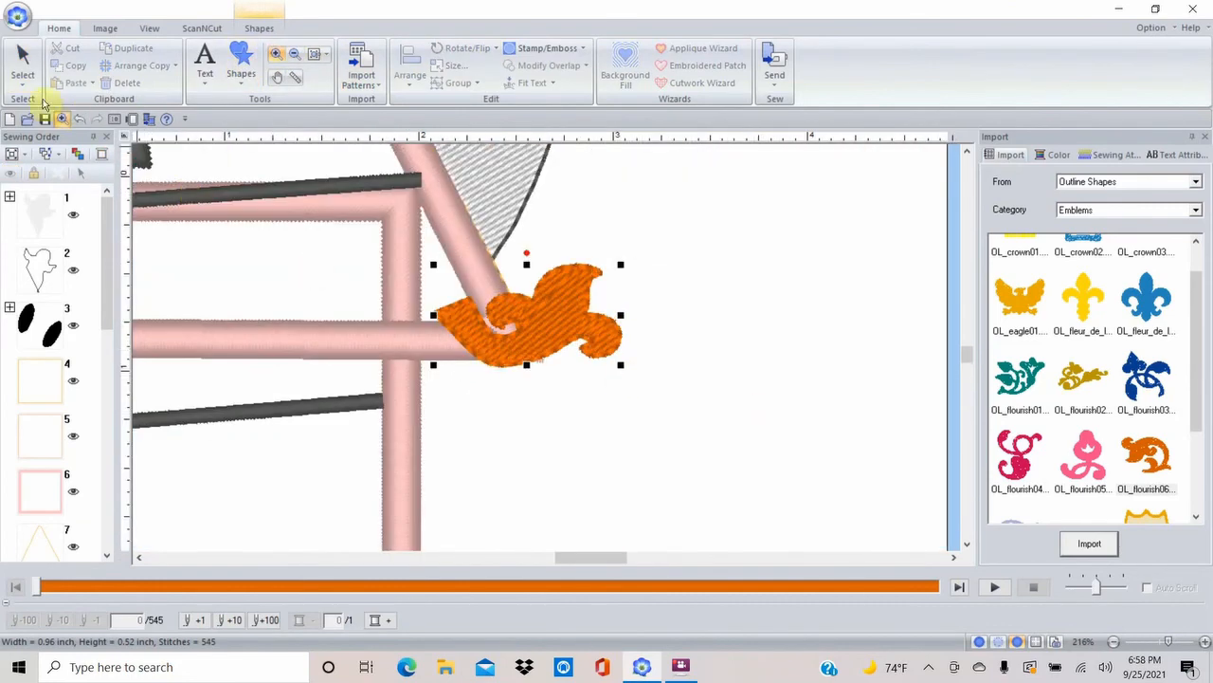
{"action": "left_click", "coordinate": [22, 63]}
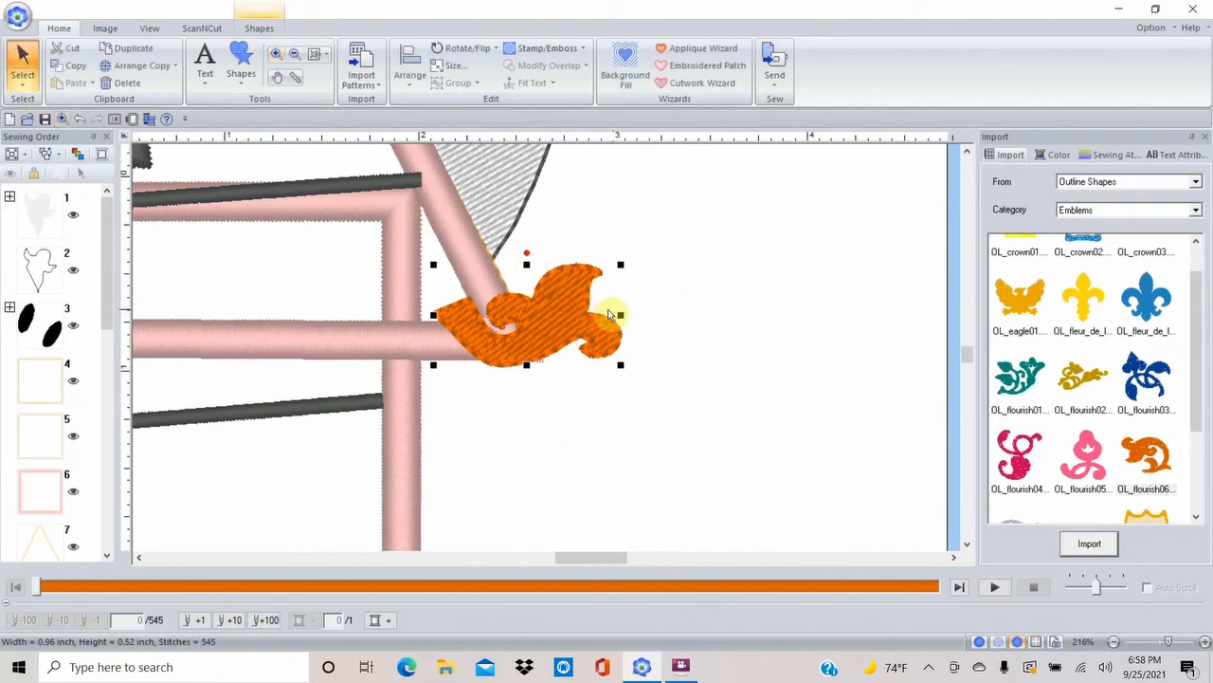
{"action": "left_click_drag", "start_coordinate": [542, 320], "coordinate": [583, 317]}
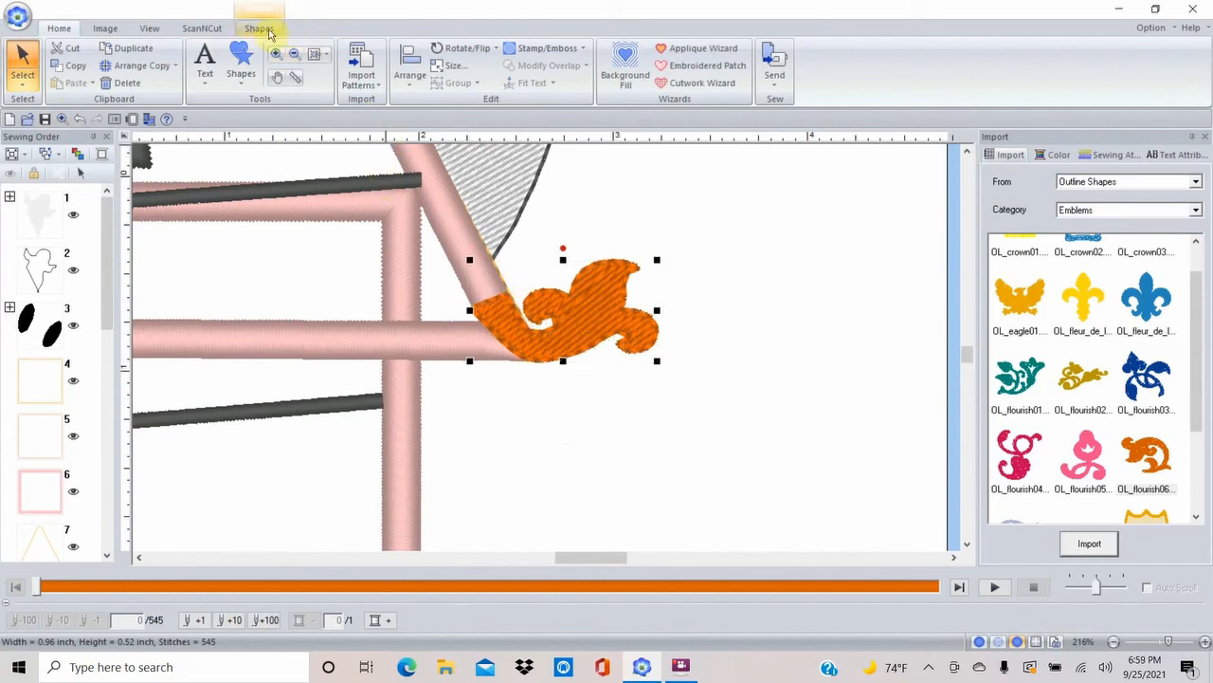
Set the right eave flourish's outline to Not Sewn and its fill stitch color to black
{"action": "left_click", "coordinate": [254, 29]}
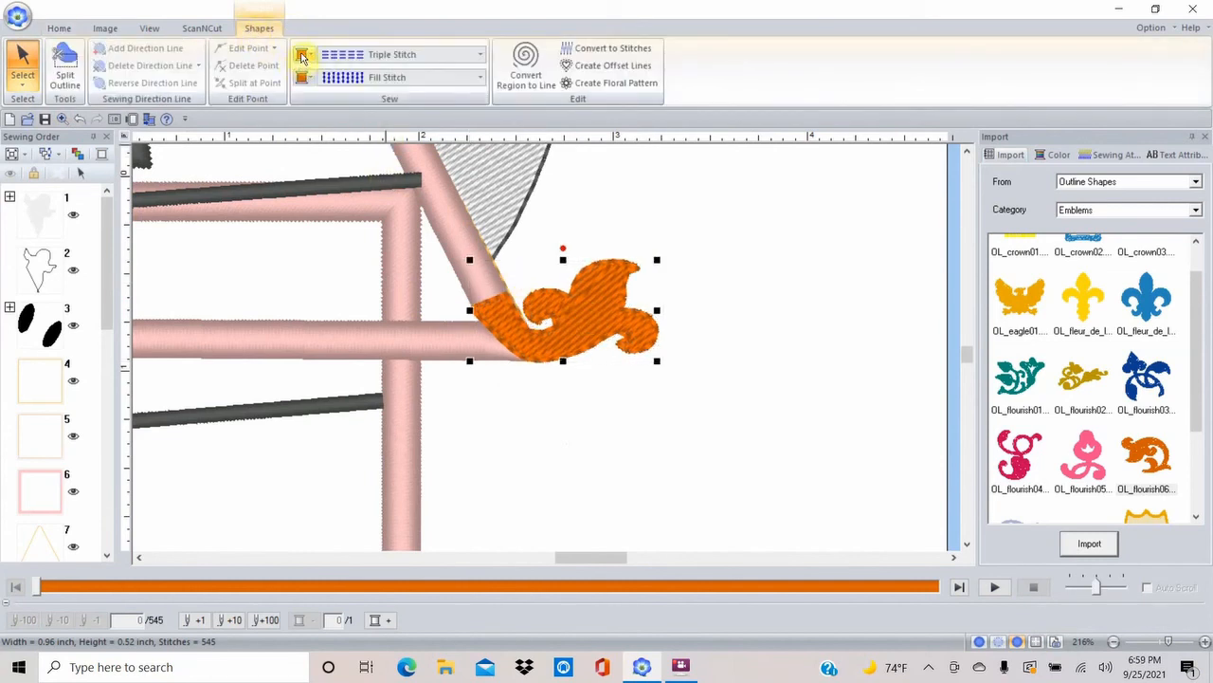
{"action": "left_click", "coordinate": [480, 56]}
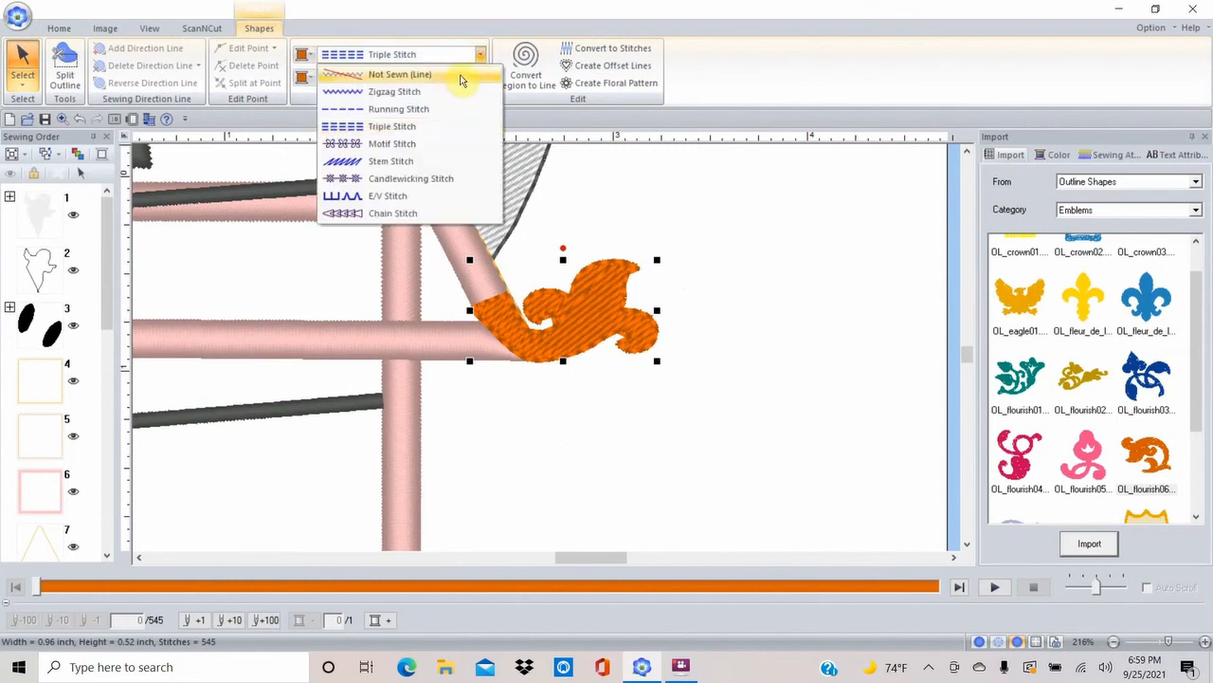
{"action": "left_click", "coordinate": [424, 73]}
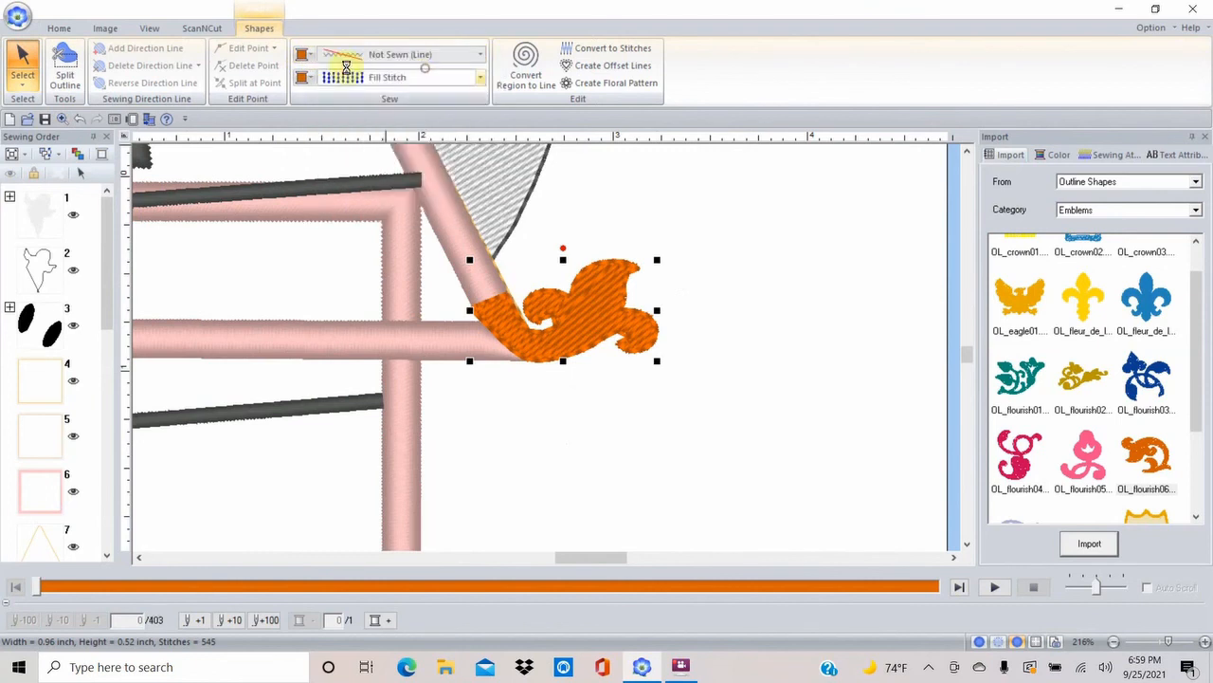
{"action": "left_click", "coordinate": [303, 79]}
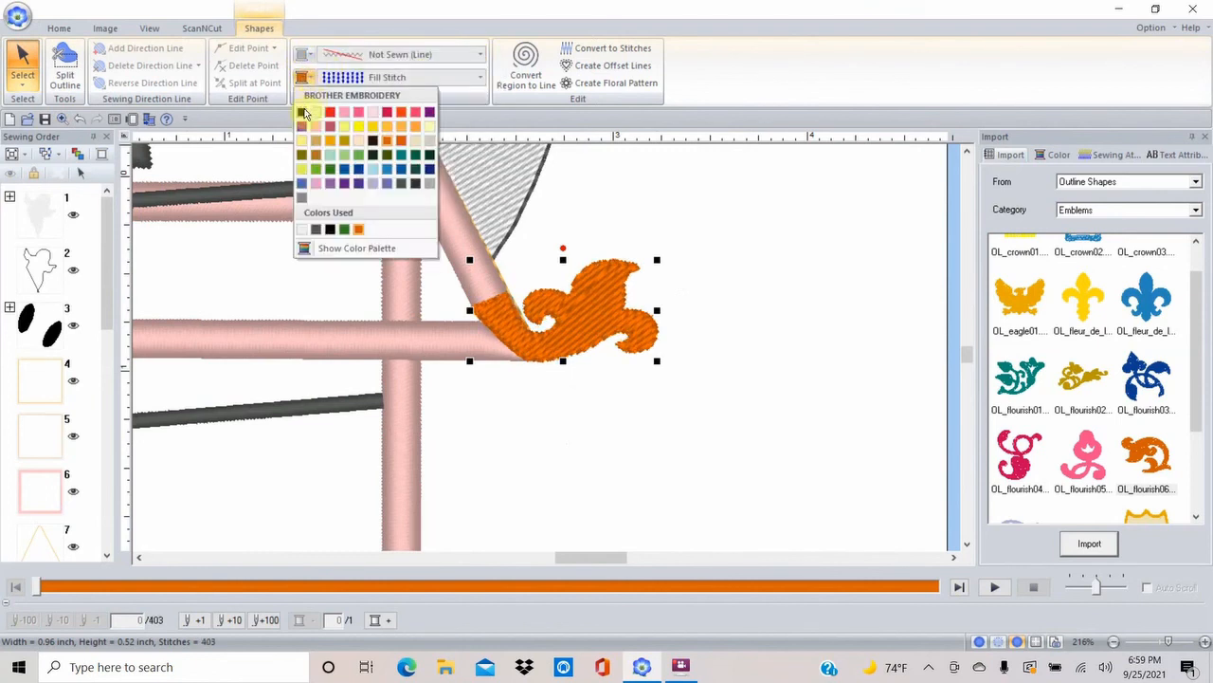
{"action": "left_click", "coordinate": [302, 112]}
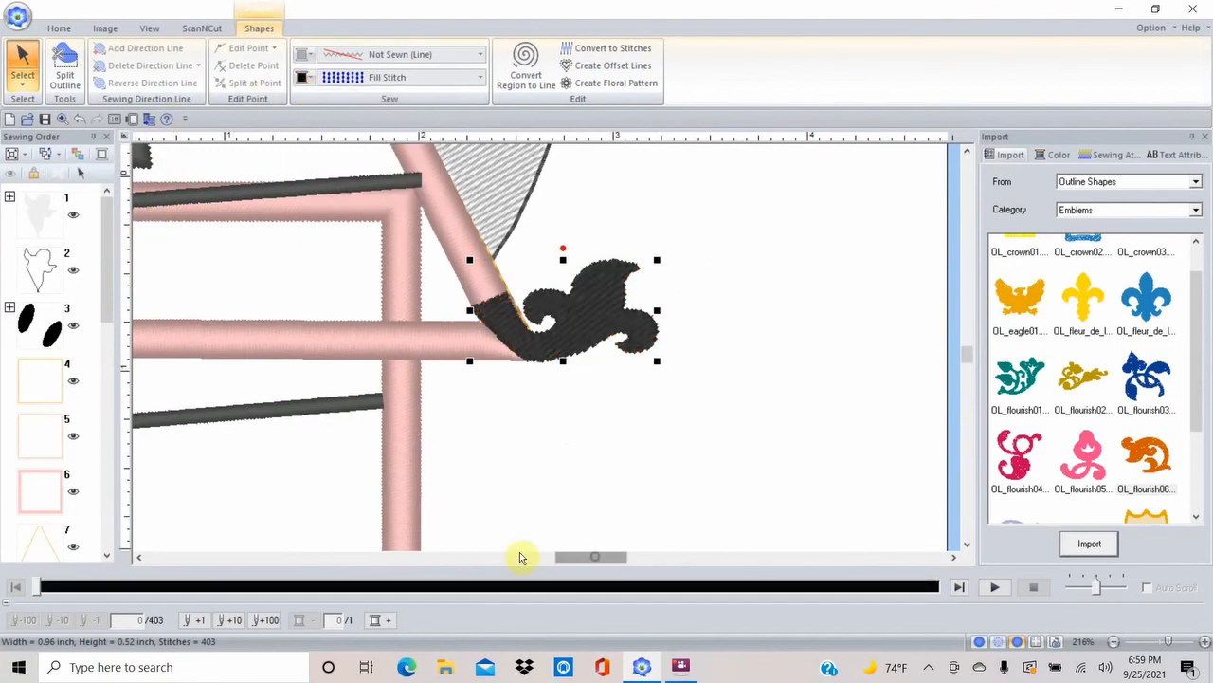
Set the left eave flourish's outline to Not Sewn and recolor its fill stitch black
{"action": "left_click_drag", "start_coordinate": [520, 557], "coordinate": [483, 566]}
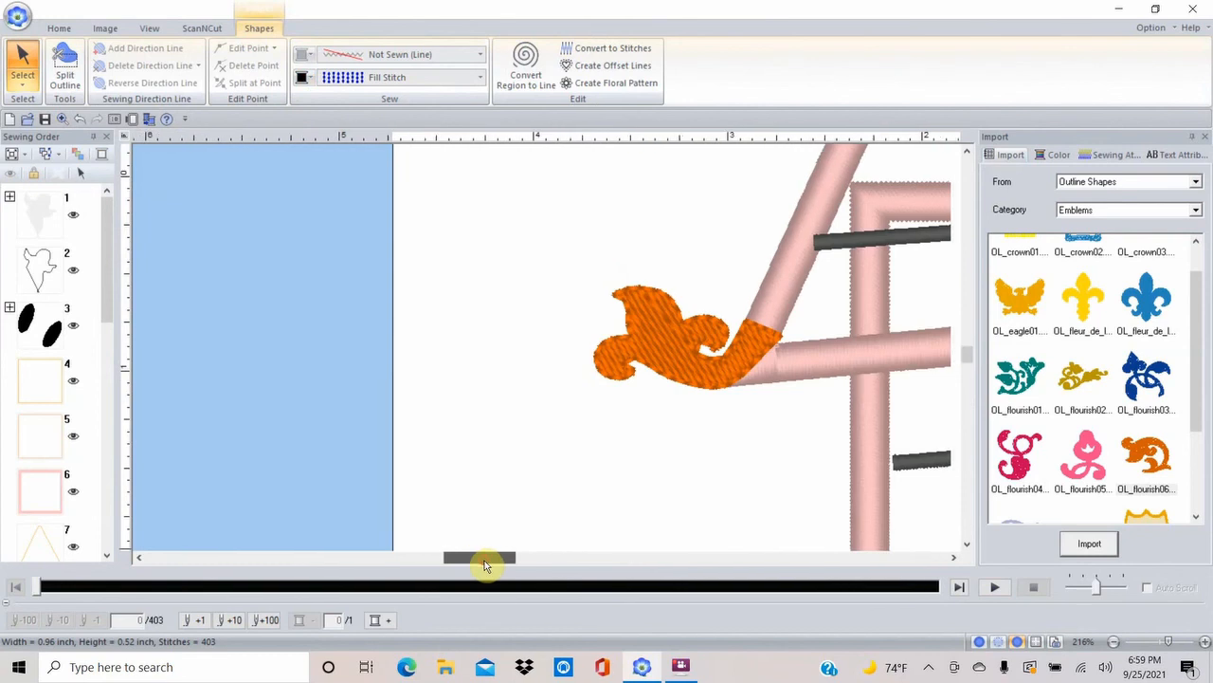
{"action": "left_click", "coordinate": [659, 352]}
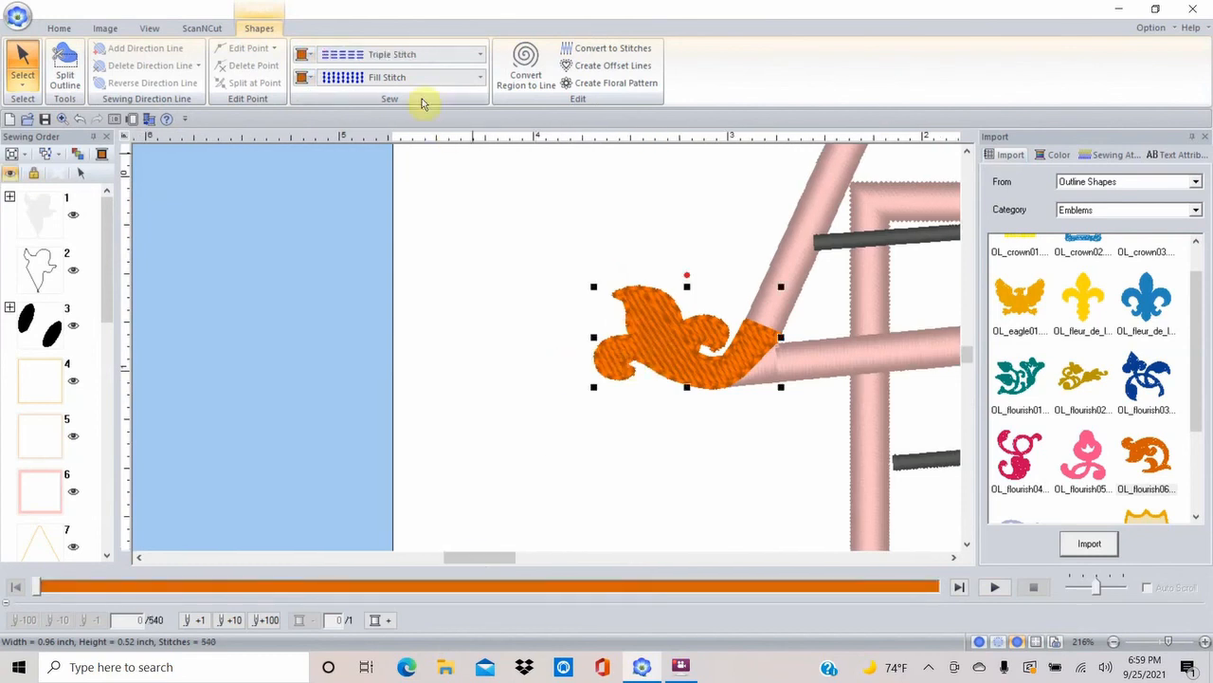
{"action": "left_click", "coordinate": [480, 54]}
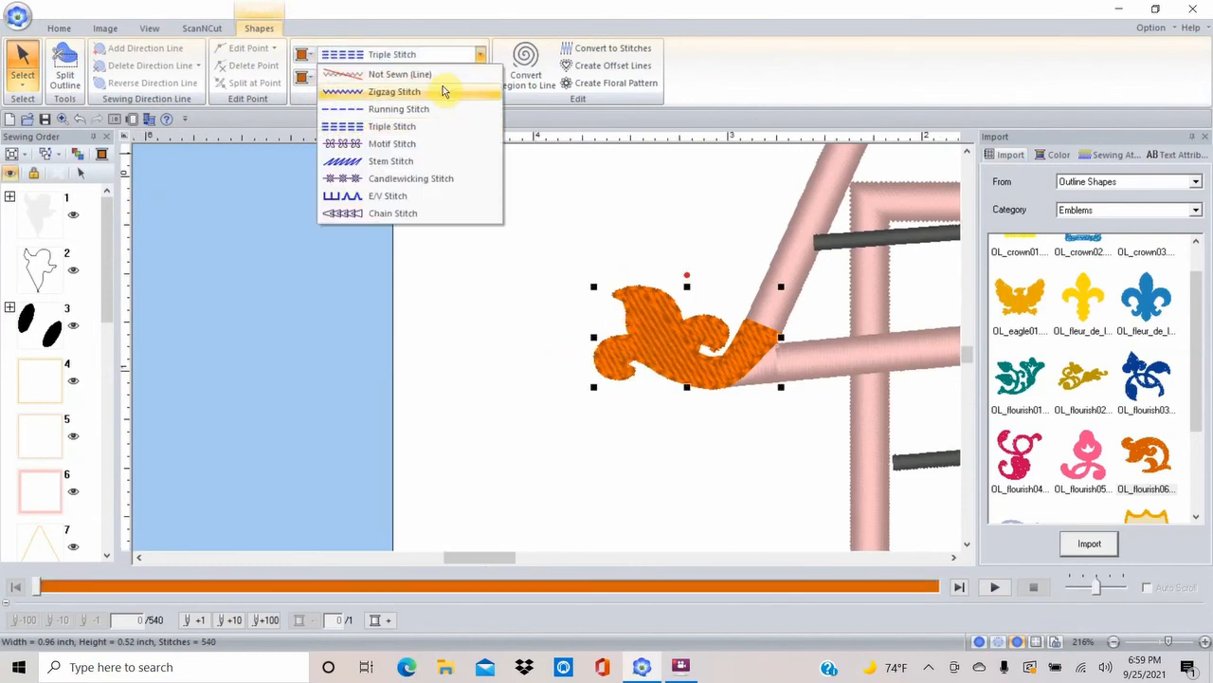
{"action": "left_click", "coordinate": [442, 76]}
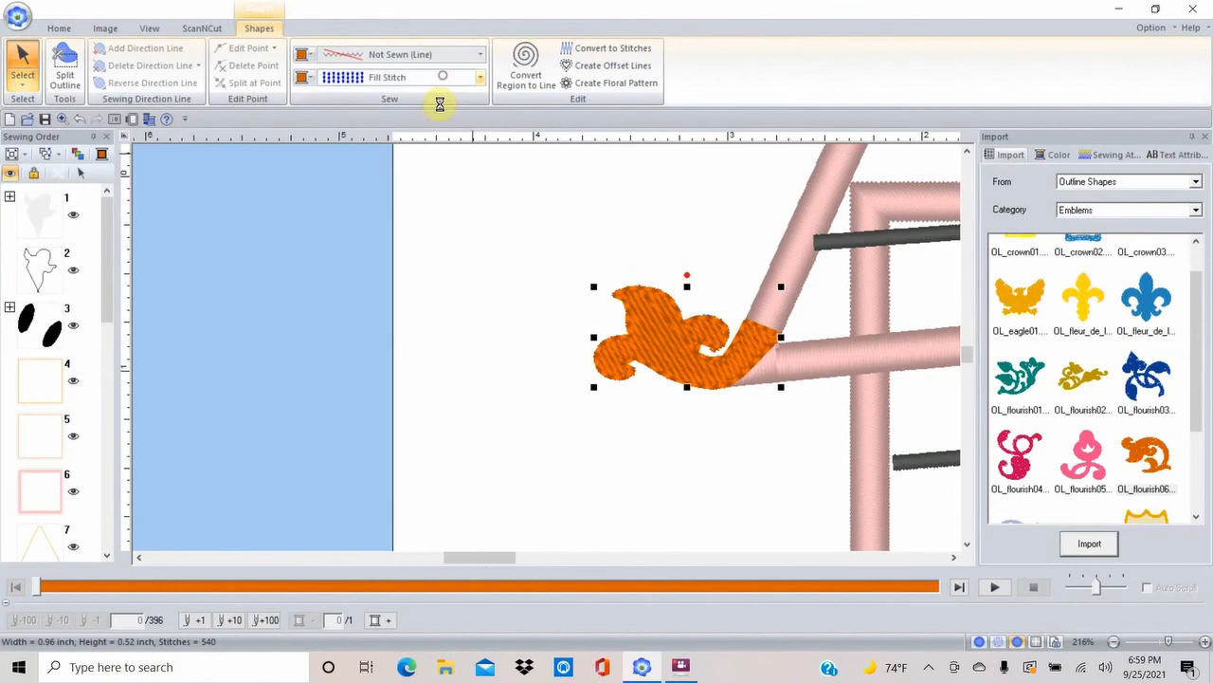
{"action": "left_click", "coordinate": [304, 79]}
{"action": "left_click", "coordinate": [303, 113]}
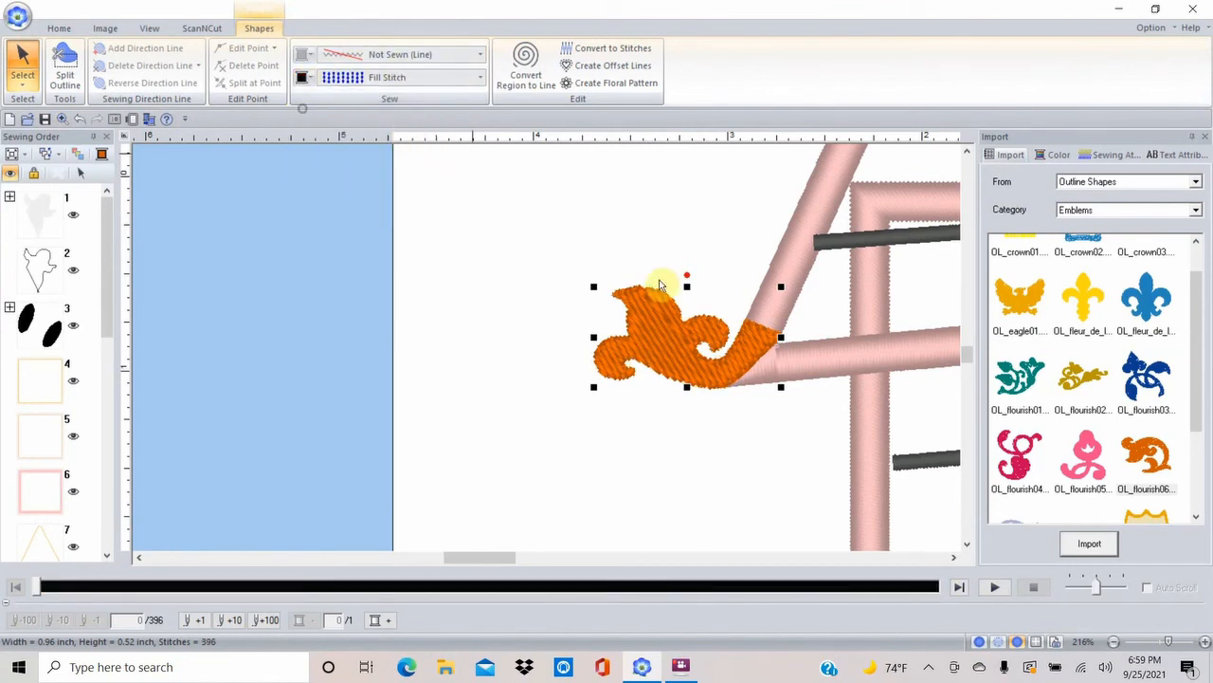
{"action": "left_click", "coordinate": [744, 428]}
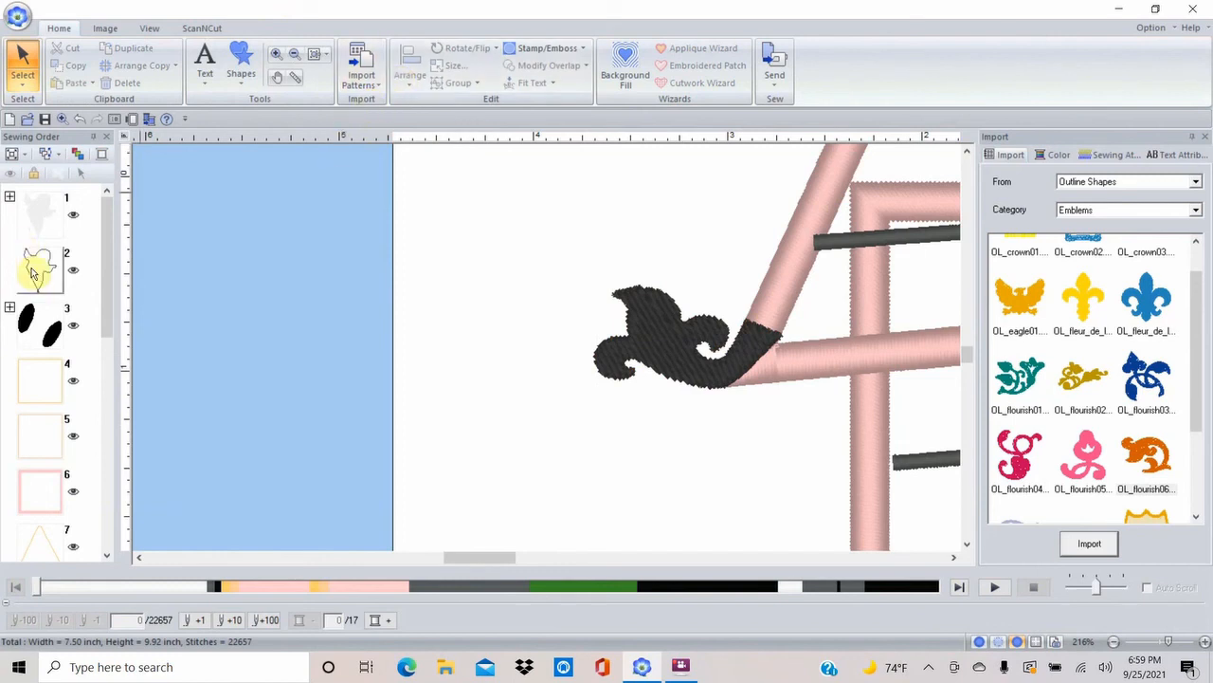
Move the black fleur-de-lis and flourish group up the sewing order to directly after the pink roof border, before the siding lines
{"action": "left_click_drag", "start_coordinate": [104, 274], "coordinate": [112, 508]}
{"action": "left_click", "coordinate": [40, 535]}
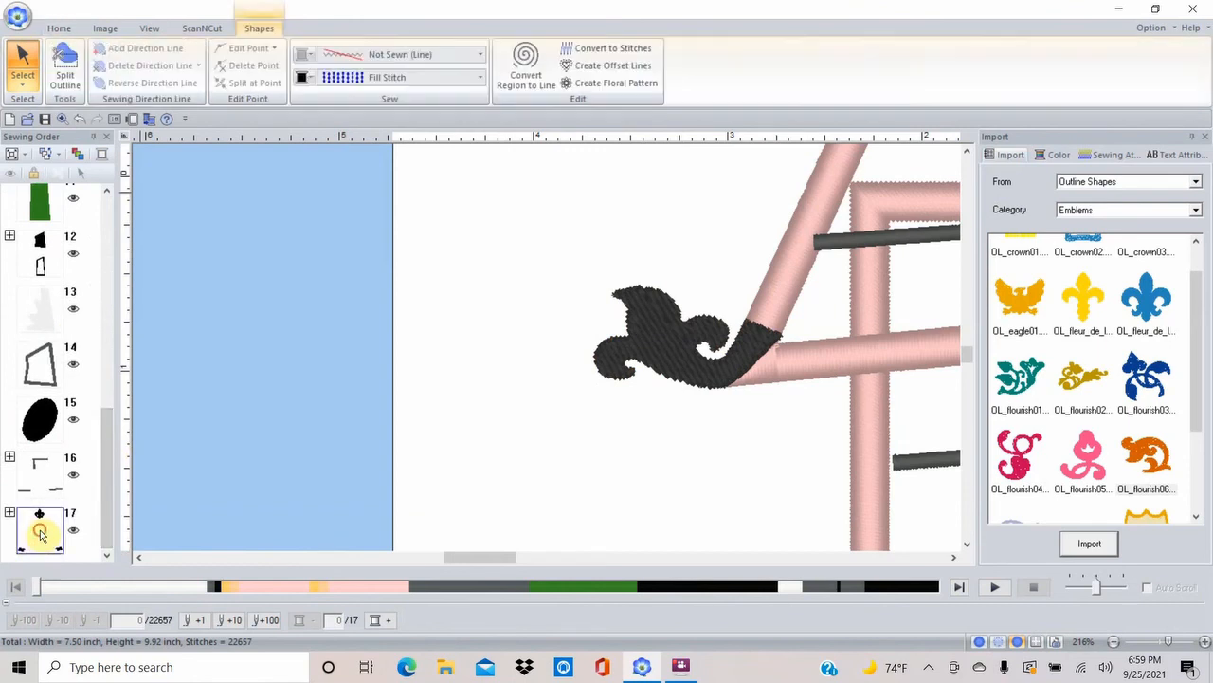
{"action": "left_click_drag", "start_coordinate": [40, 536], "coordinate": [38, 292]}
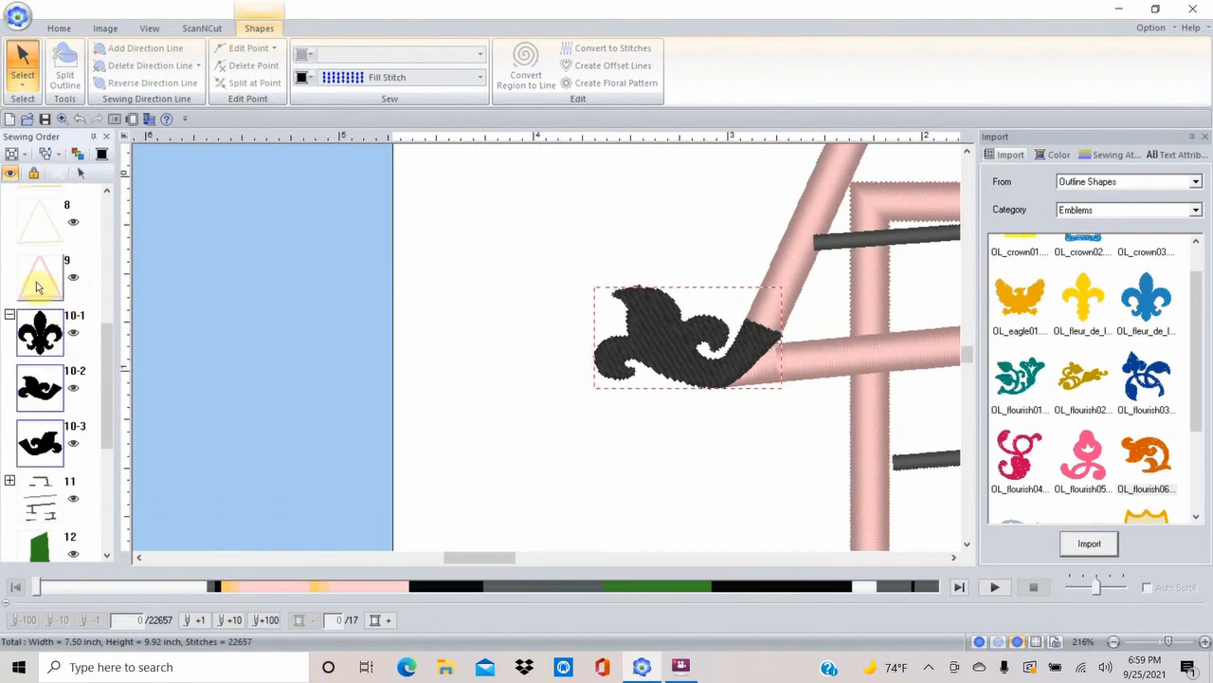
{"action": "left_click", "coordinate": [433, 294]}
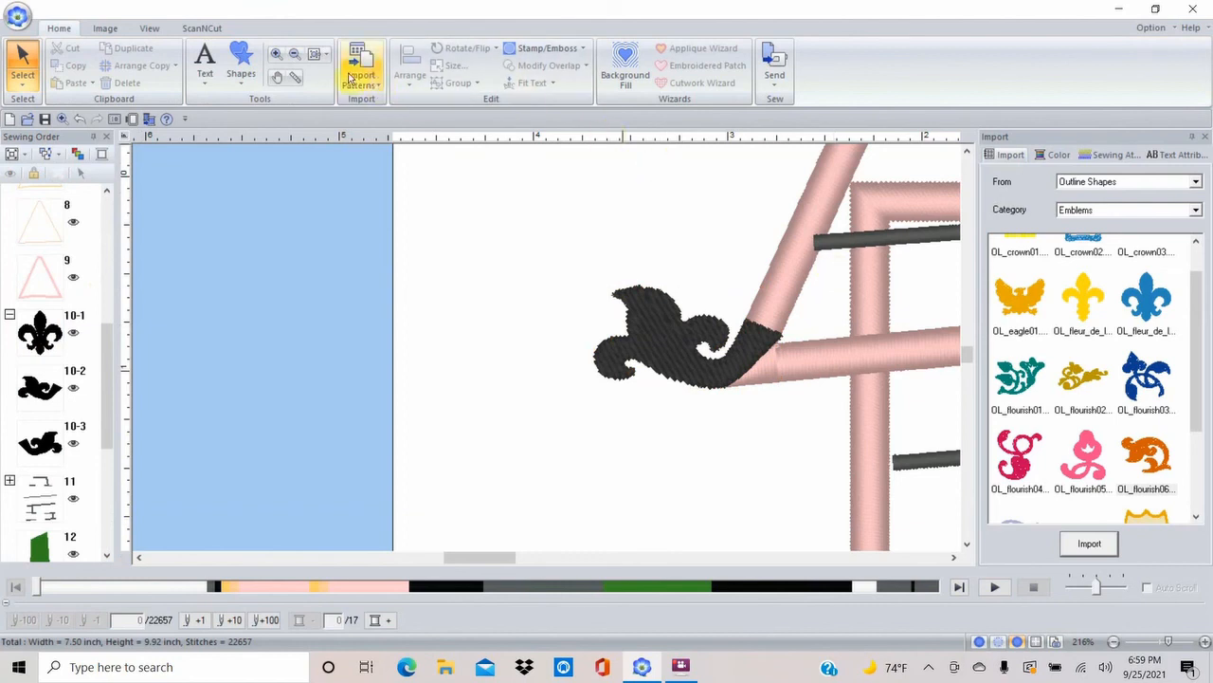
{"action": "left_click", "coordinate": [325, 54]}
{"action": "left_click", "coordinate": [346, 76]}
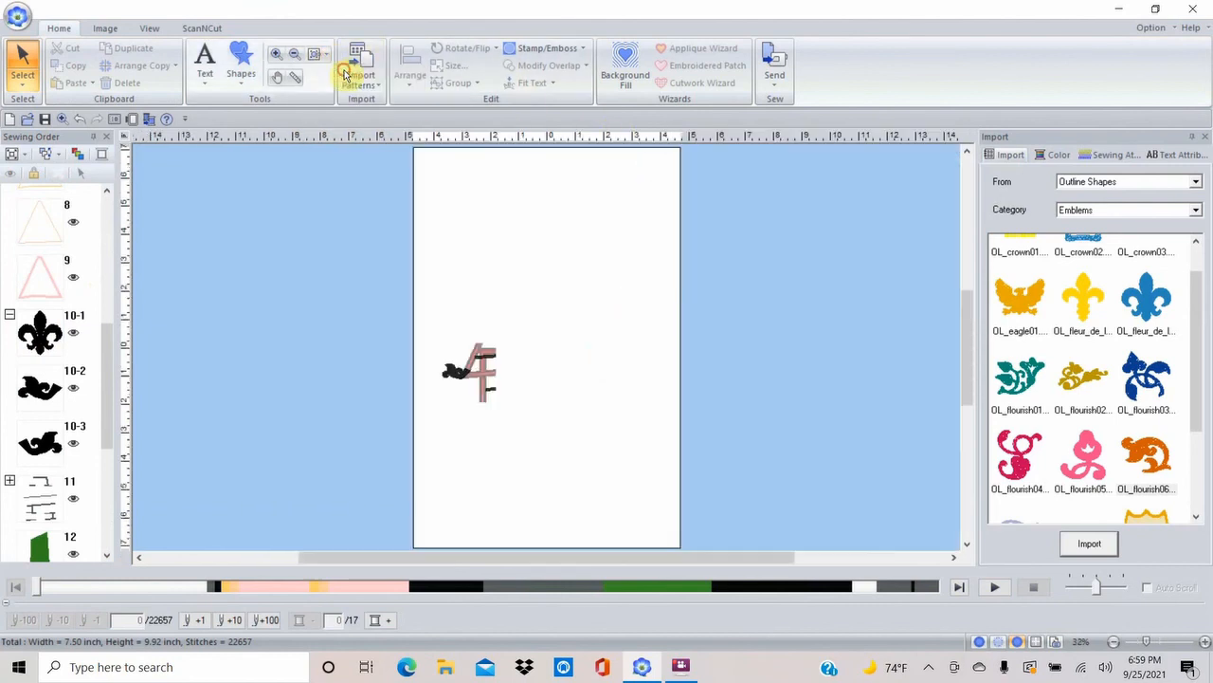